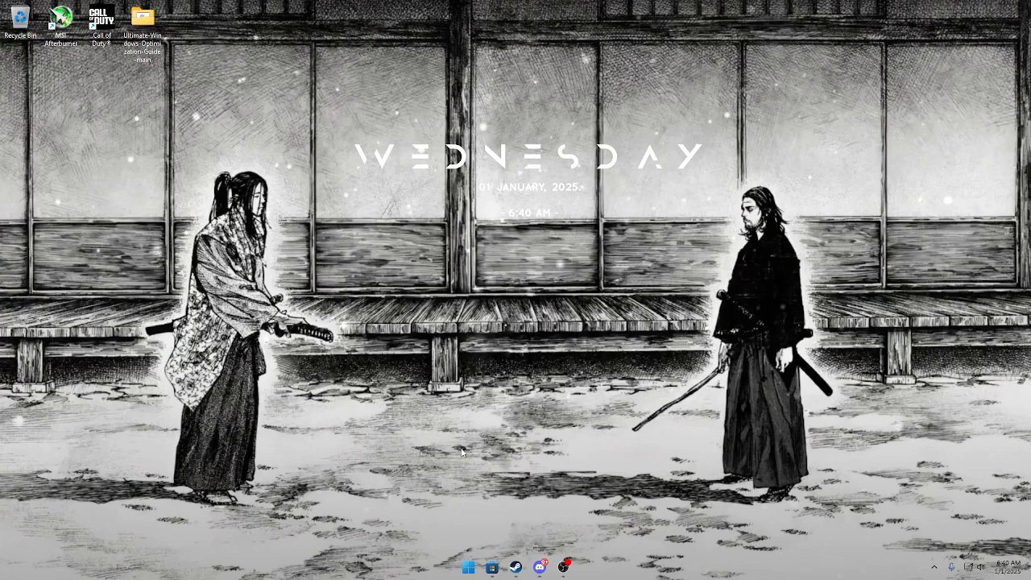
Switch to Discord and download Ultimate-Windows-Optimization-Guide-main.zip from the server's downloads channel, then return to the desktop.
{"action": "left_click", "coordinate": [540, 567]}
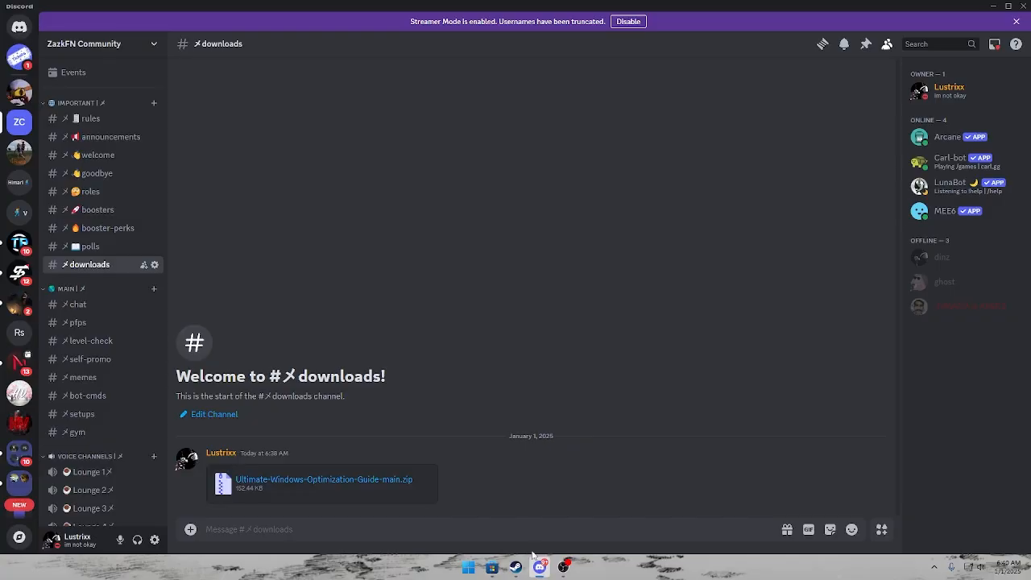
{"action": "left_click", "coordinate": [109, 123]}
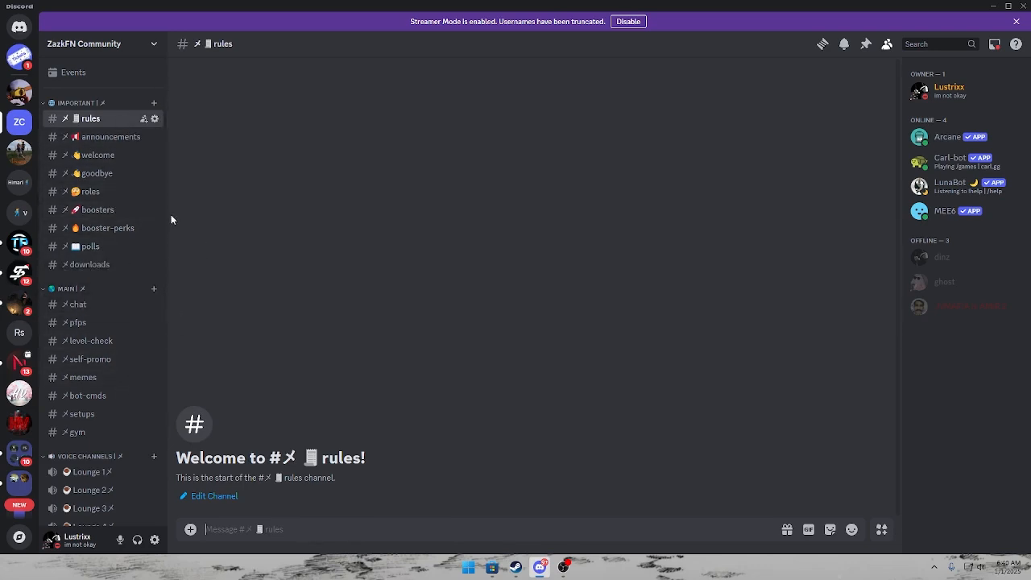
{"action": "left_click", "coordinate": [113, 267]}
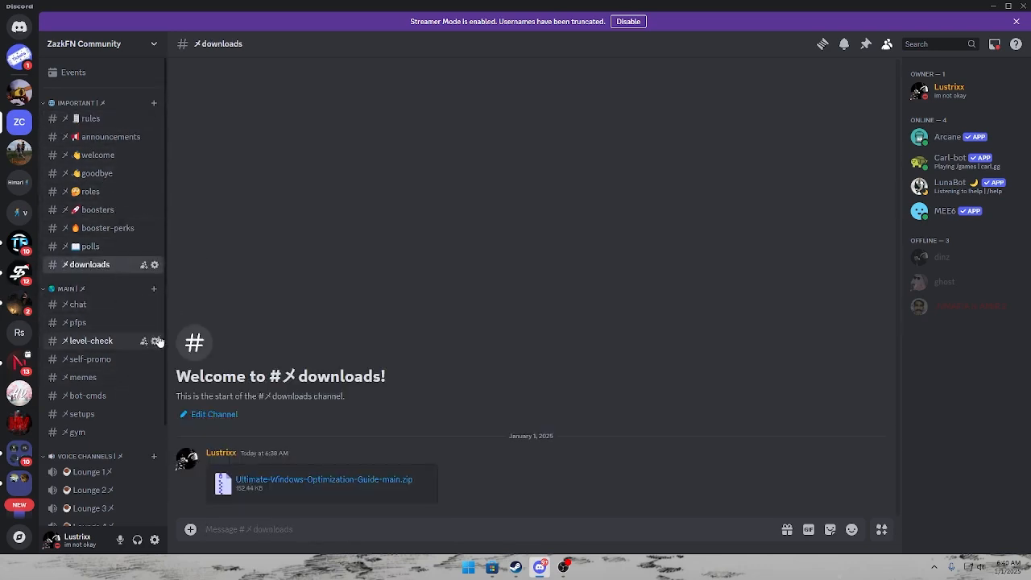
{"action": "left_click", "coordinate": [432, 470]}
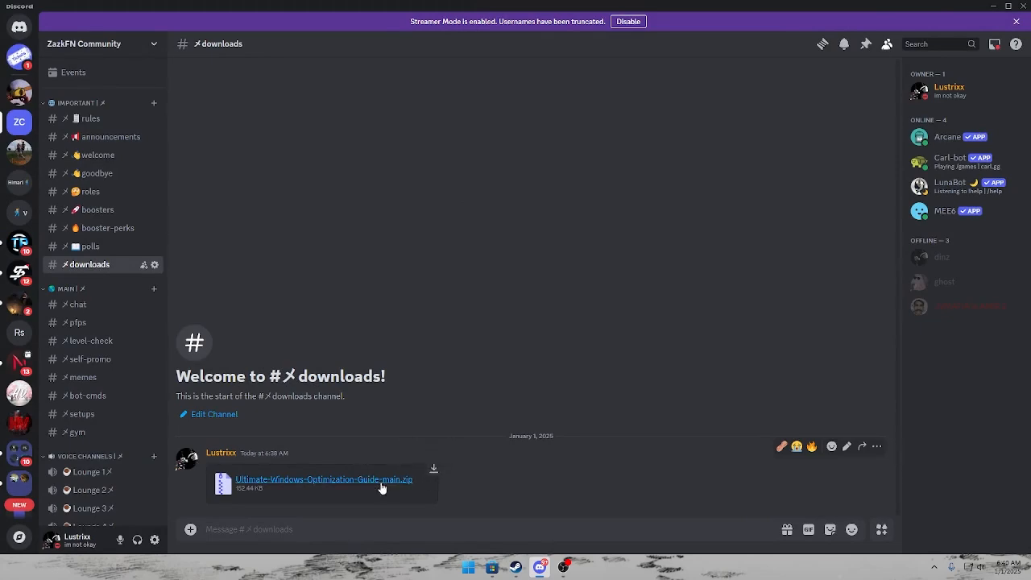
{"action": "left_click", "coordinate": [382, 484]}
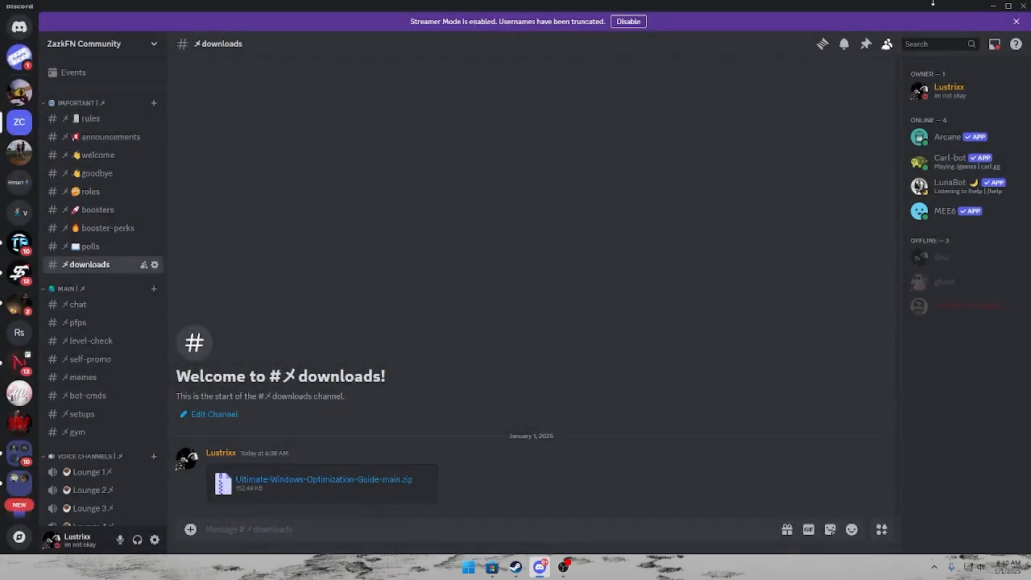
{"action": "left_click", "coordinate": [994, 5]}
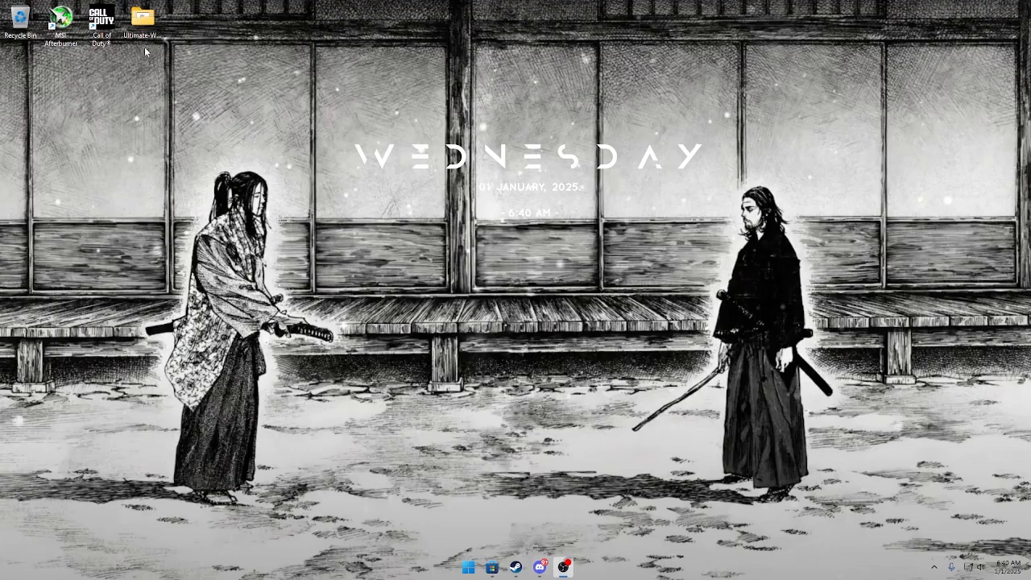
Find Ultimate-Windows-Optimization-Guide-main.zip in the Downloads folder and open the archive.
{"action": "key", "text": "super"}
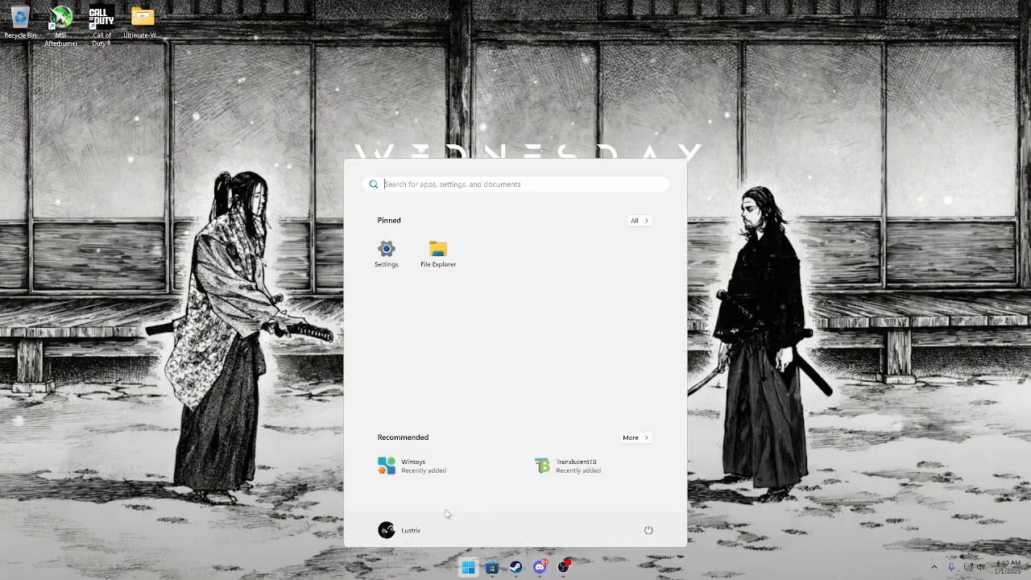
{"action": "left_click", "coordinate": [438, 251]}
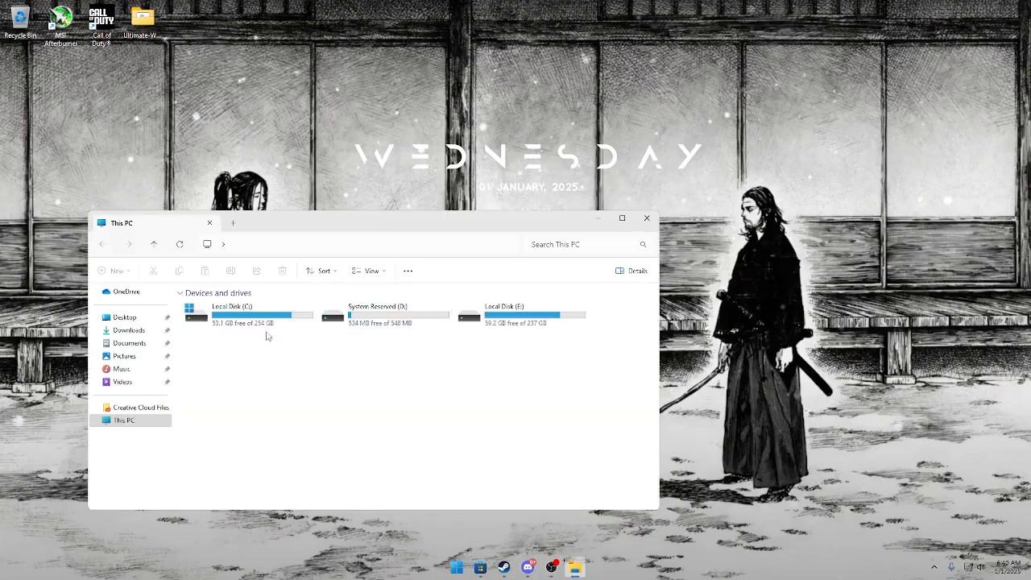
{"action": "left_click", "coordinate": [136, 333]}
{"action": "scroll", "coordinate": [255, 385], "scroll_direction": "down", "scroll_amount": 1}
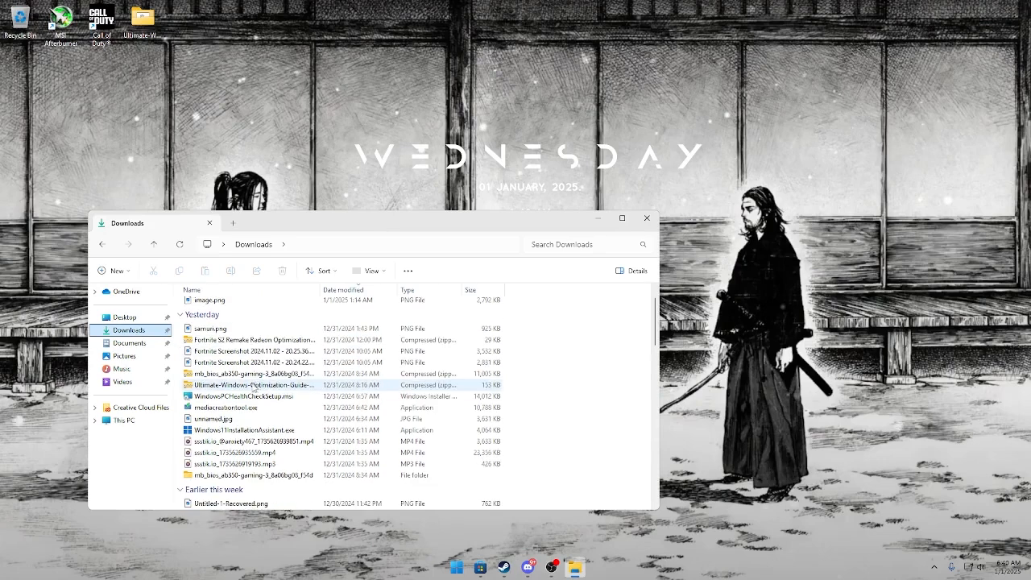
{"action": "left_click", "coordinate": [253, 387]}
{"action": "double_click", "coordinate": [253, 388]}
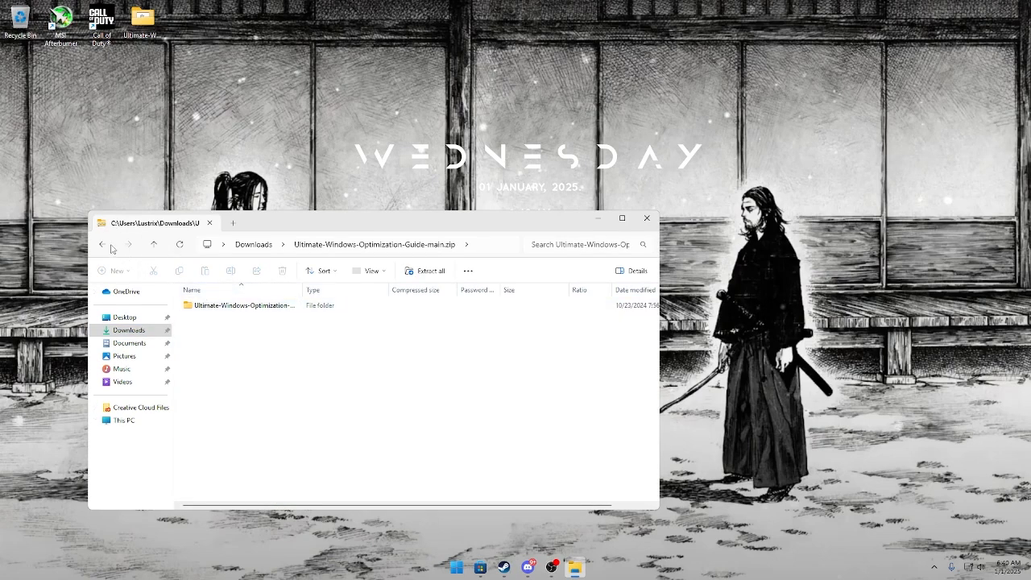
Extract the whole archive to the Desktop, replacing the files already there, and close the leftover folder windows.
{"action": "left_click", "coordinate": [427, 271]}
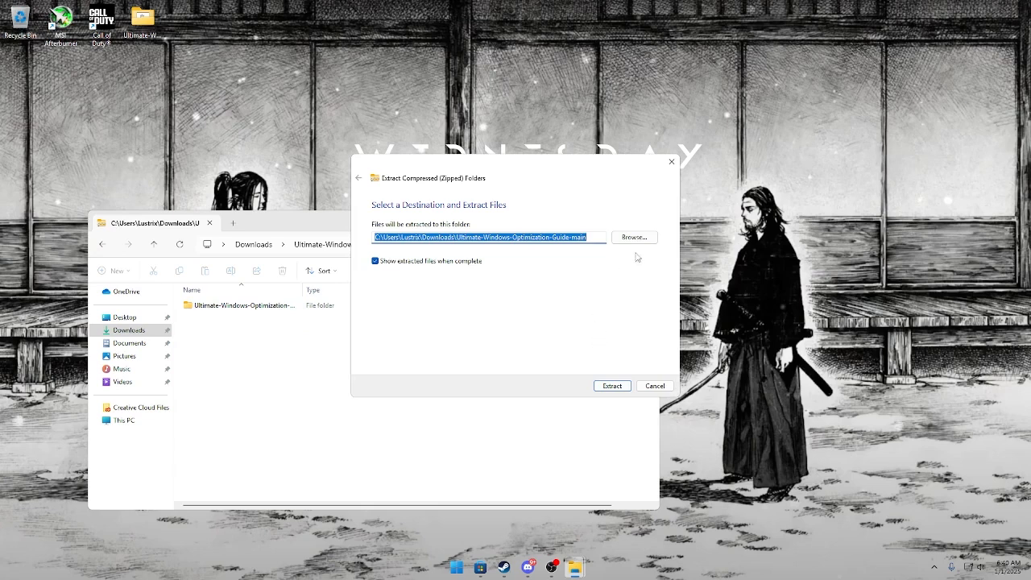
{"action": "left_click", "coordinate": [634, 236]}
{"action": "left_click", "coordinate": [395, 263]}
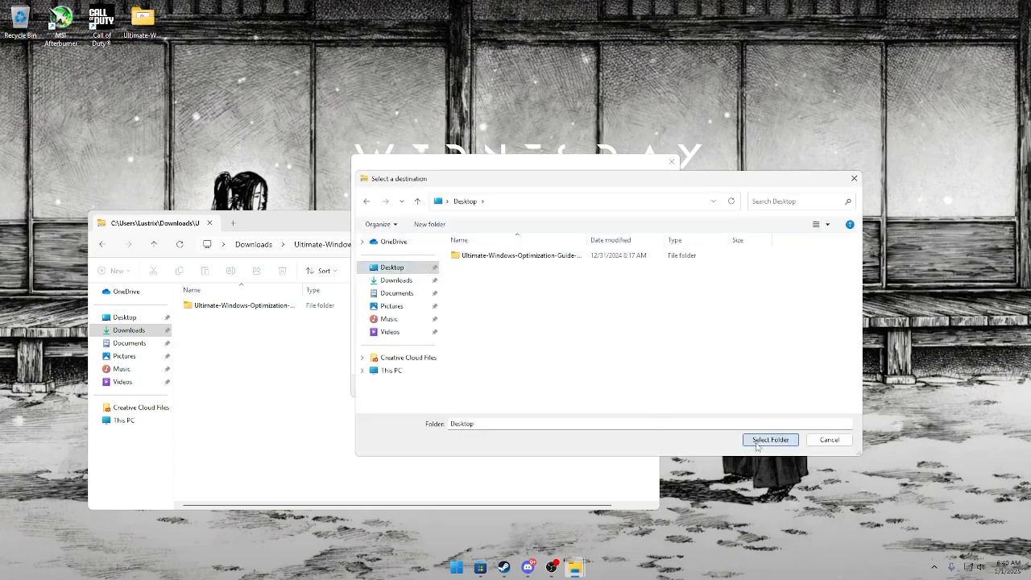
{"action": "left_click", "coordinate": [770, 439]}
{"action": "left_click", "coordinate": [623, 389]}
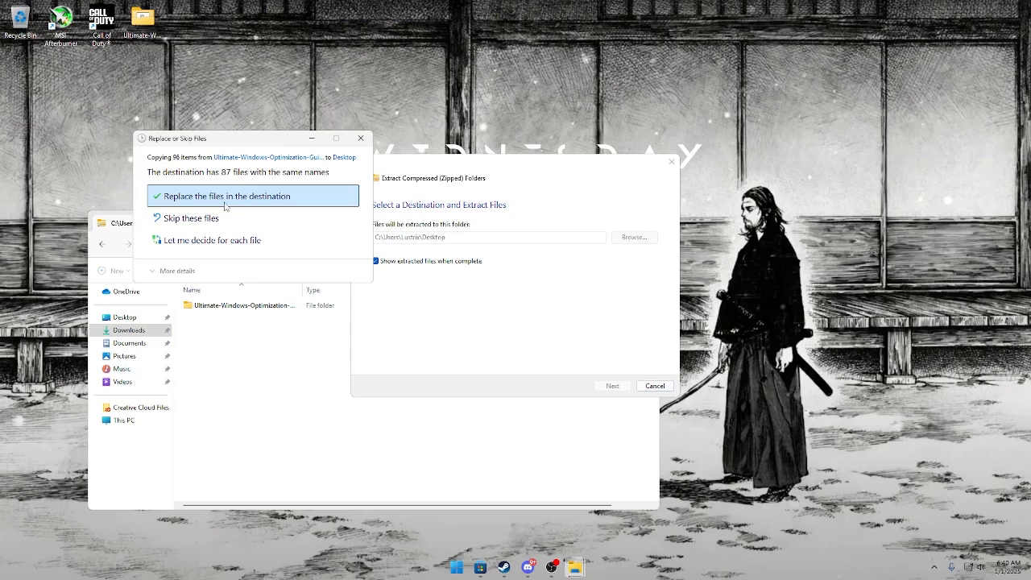
{"action": "left_click", "coordinate": [226, 202]}
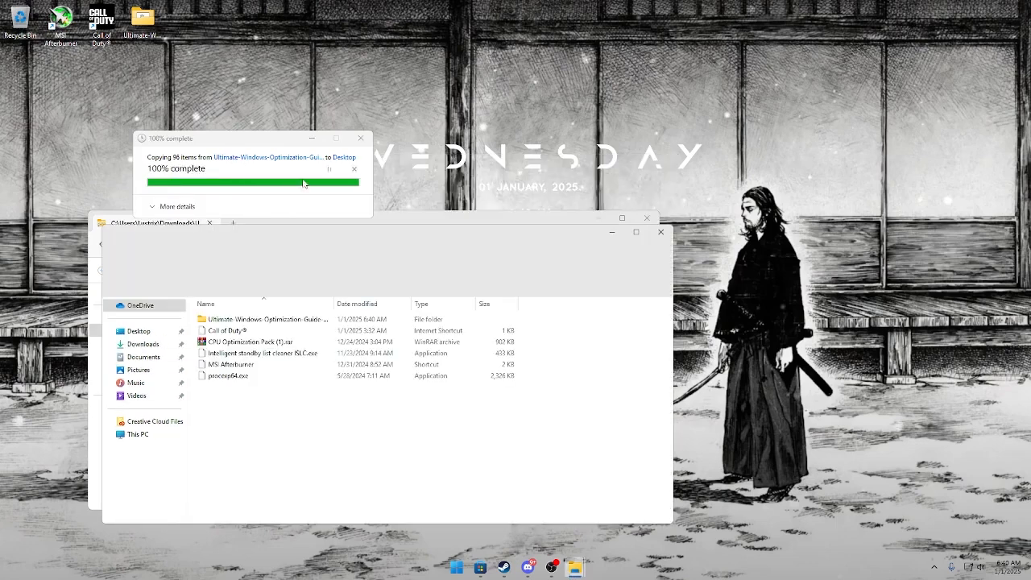
{"action": "left_click", "coordinate": [646, 217]}
{"action": "left_click", "coordinate": [660, 231]}
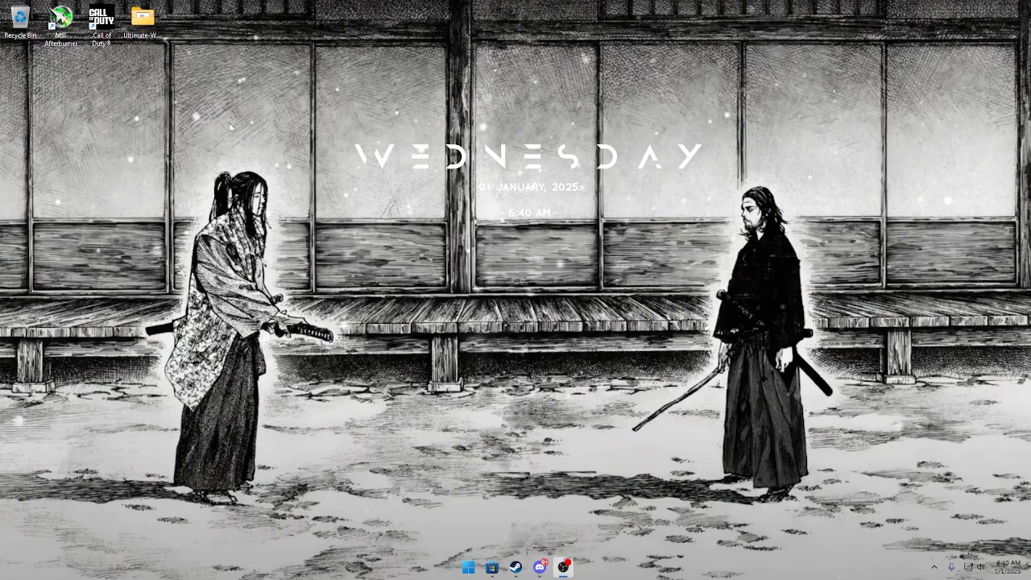
Run Allow Scripts.cmd from the extracted desktop folder as administrator and choose option 1, Scripts: On (Recommended).
{"action": "double_click", "coordinate": [152, 40]}
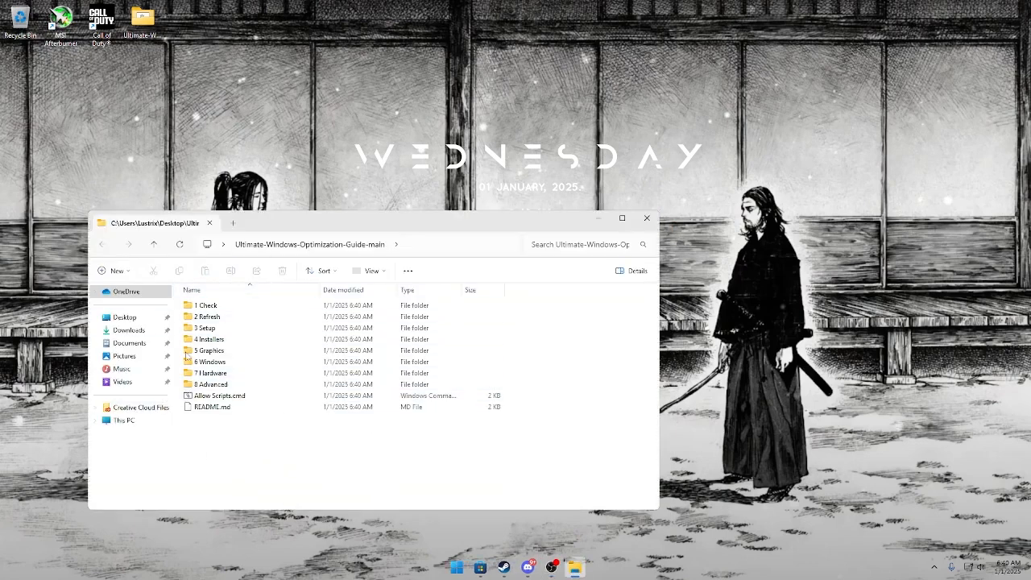
{"action": "double_click", "coordinate": [216, 395]}
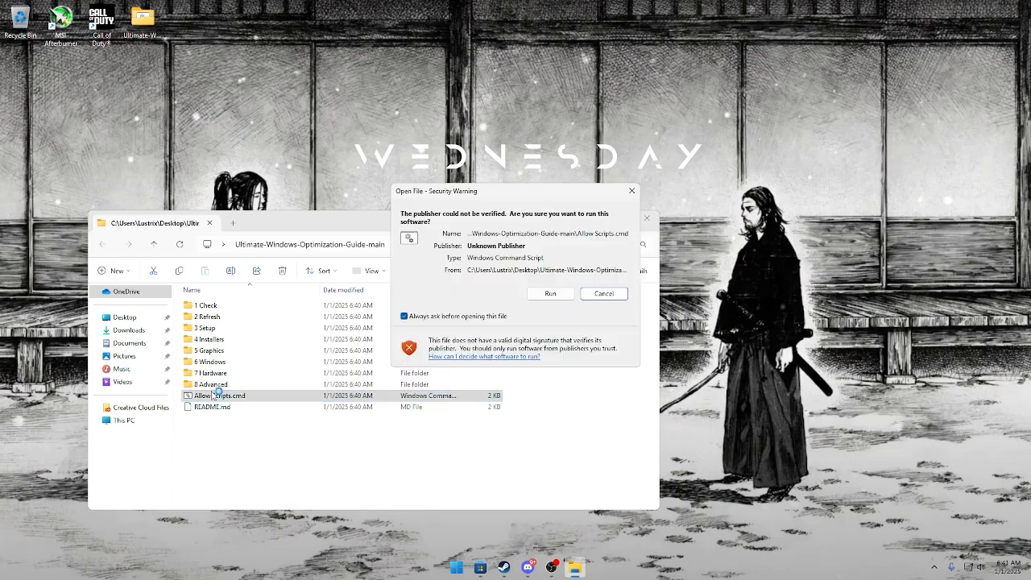
{"action": "left_click", "coordinate": [632, 191]}
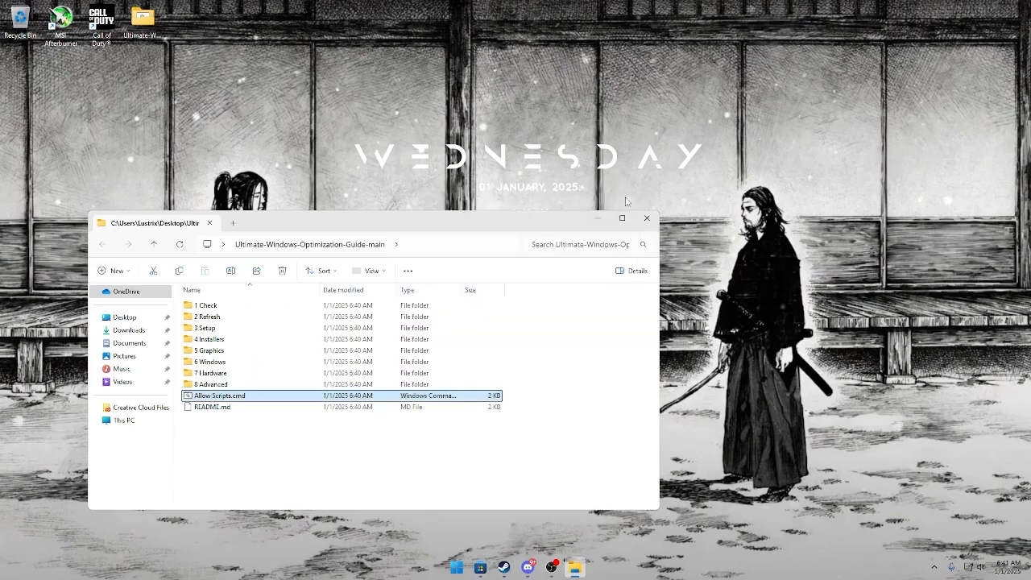
{"action": "right_click", "coordinate": [462, 403]}
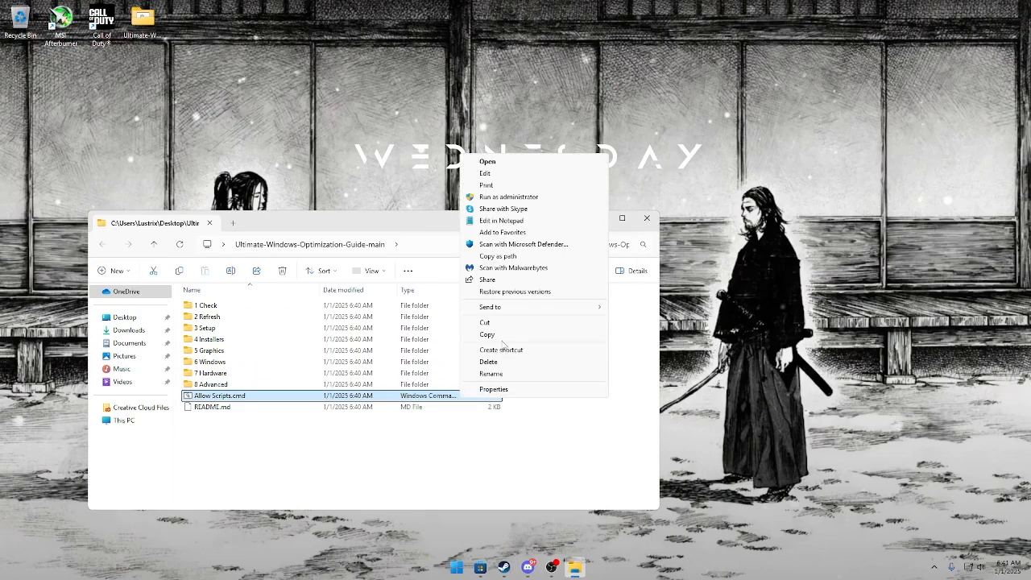
{"action": "left_click", "coordinate": [516, 203]}
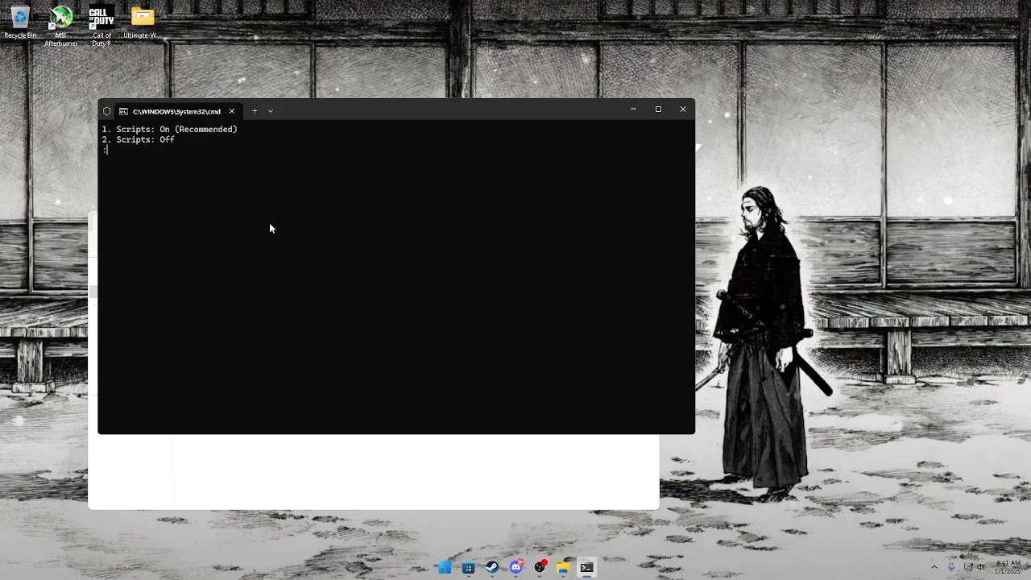
{"action": "type", "text": "1"}
{"action": "key", "text": "Return"}
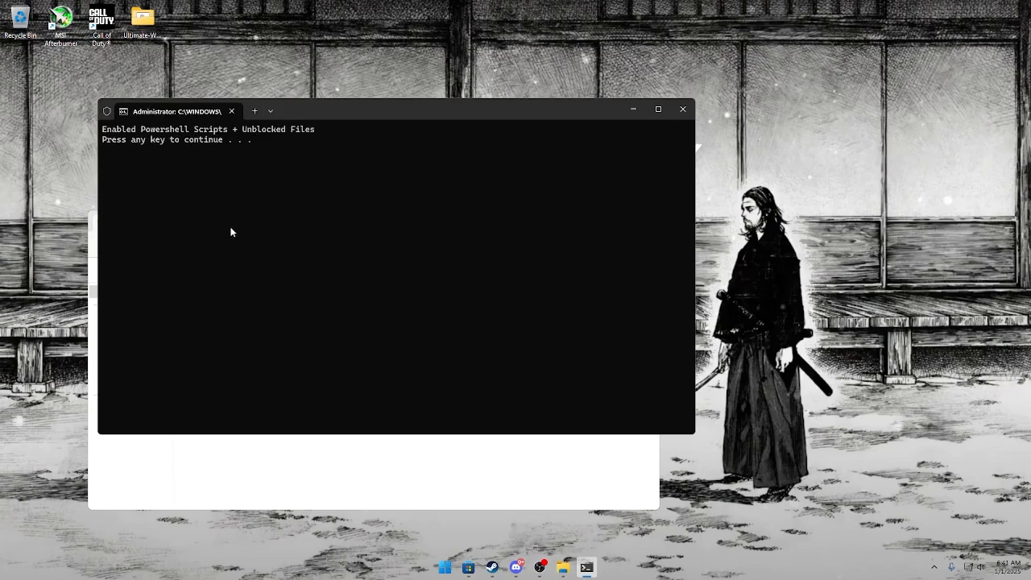
{"action": "key", "text": "Return"}
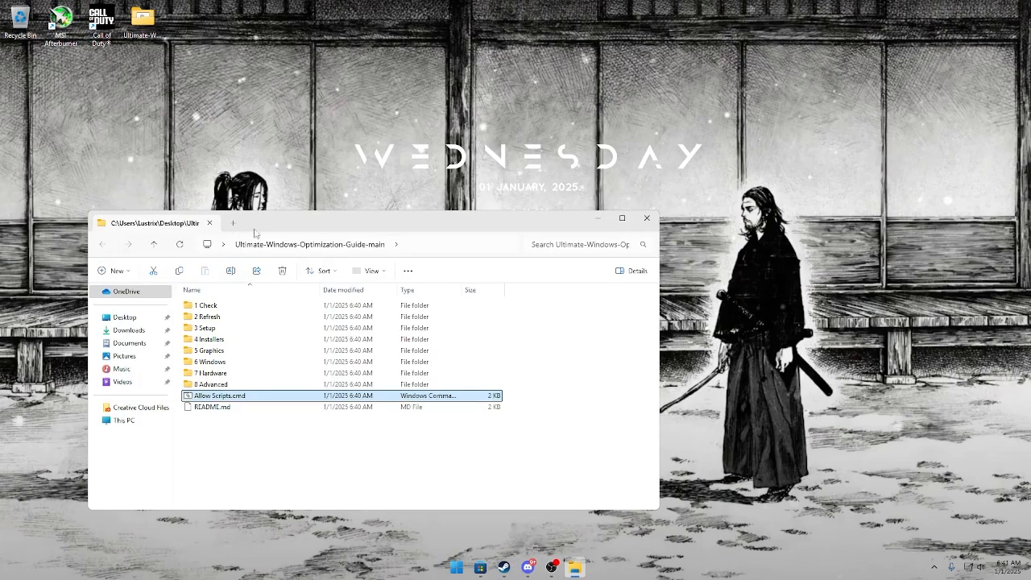
Run 1 Space Check.ps1 from the 1 Check folder and review the free space on the drives.
{"action": "double_click", "coordinate": [236, 306]}
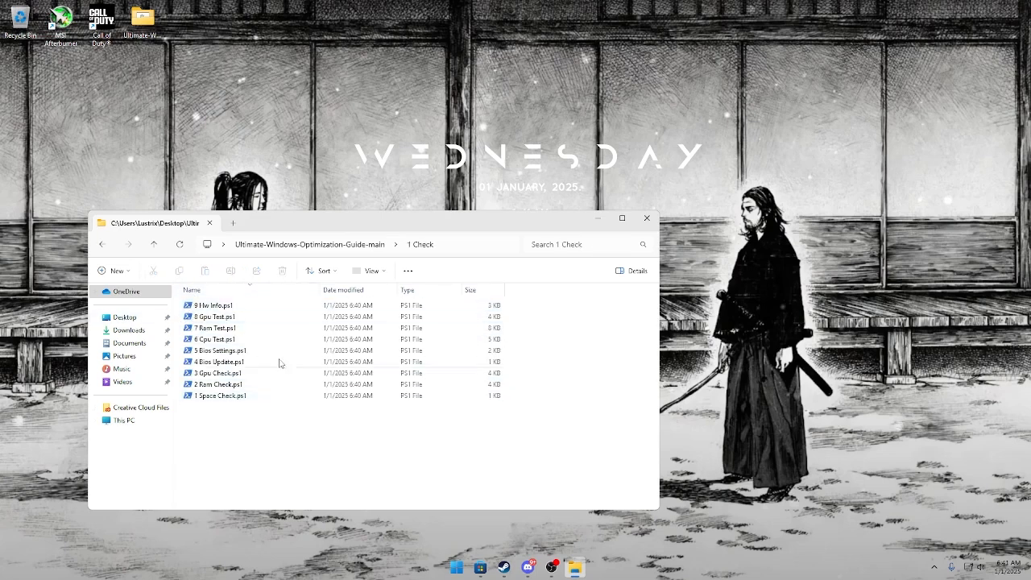
{"action": "double_click", "coordinate": [266, 395]}
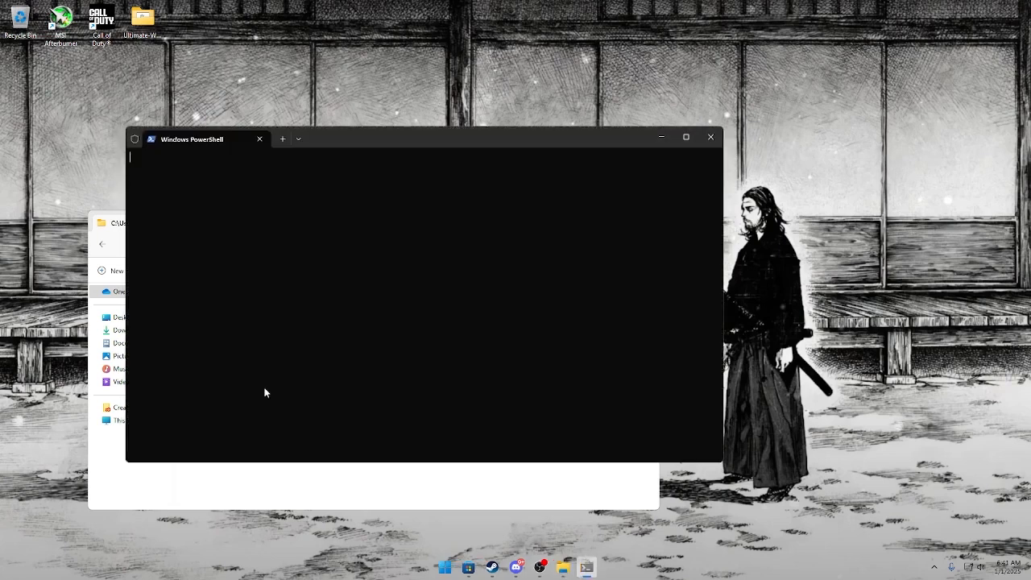
{"action": "left_click_drag", "start_coordinate": [347, 143], "coordinate": [482, 111]}
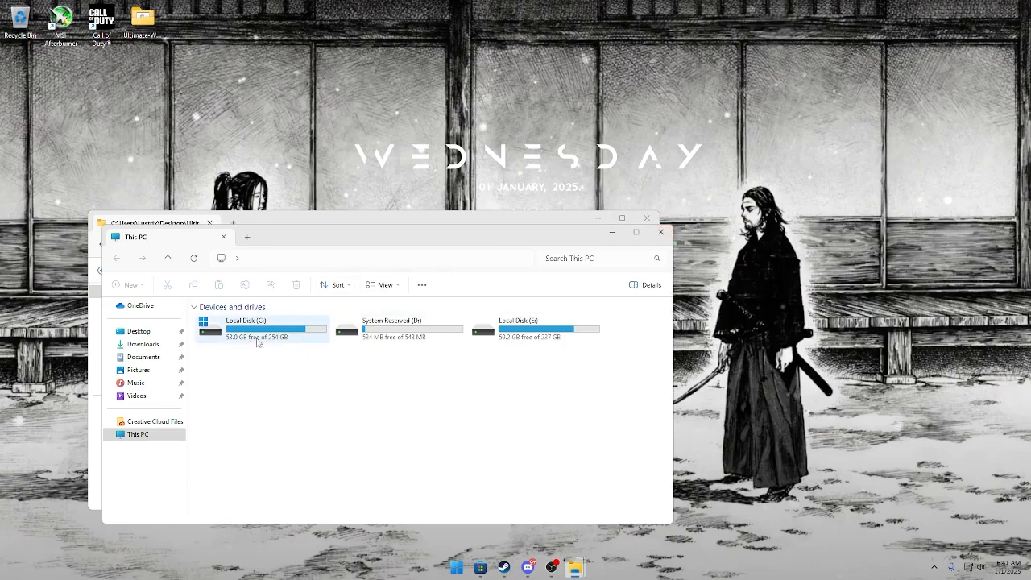
{"action": "left_click", "coordinate": [660, 232]}
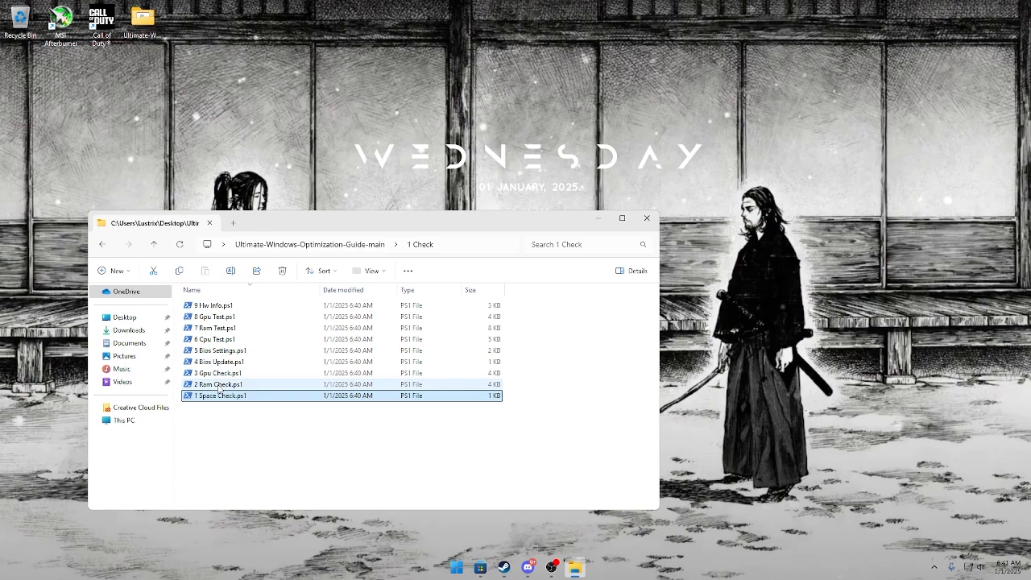
Run 2 Ram Check.ps1 and arrange the console and CPU-Z windows clear of the script list.
{"action": "double_click", "coordinate": [219, 385]}
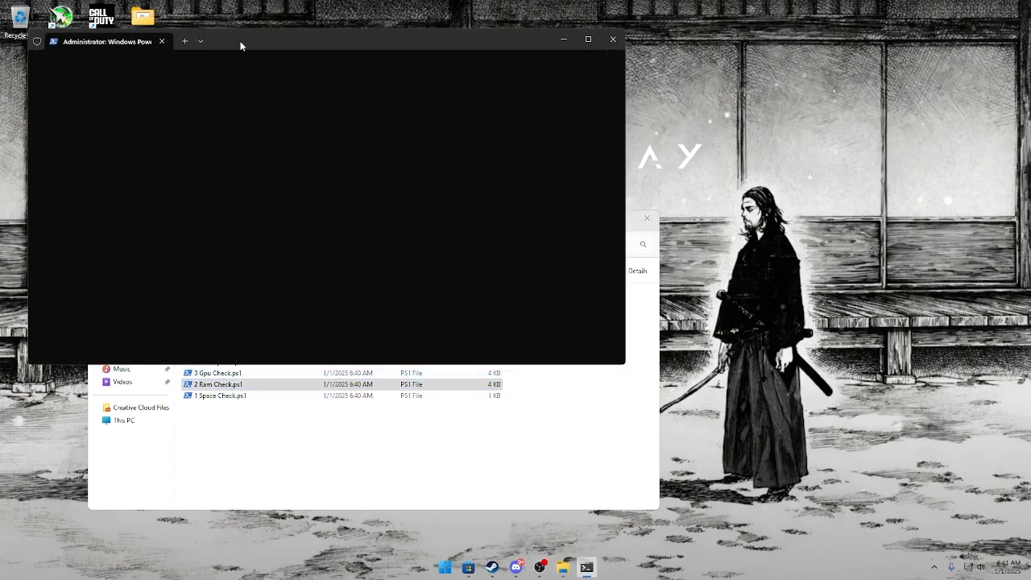
{"action": "left_click_drag", "start_coordinate": [240, 46], "coordinate": [575, 106]}
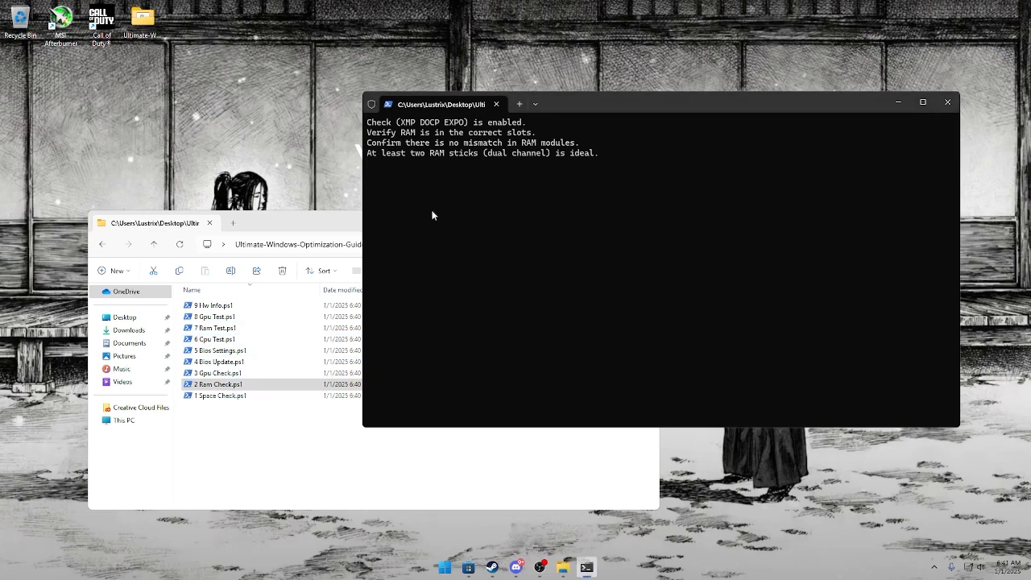
{"action": "left_click_drag", "start_coordinate": [535, 178], "coordinate": [659, 178]}
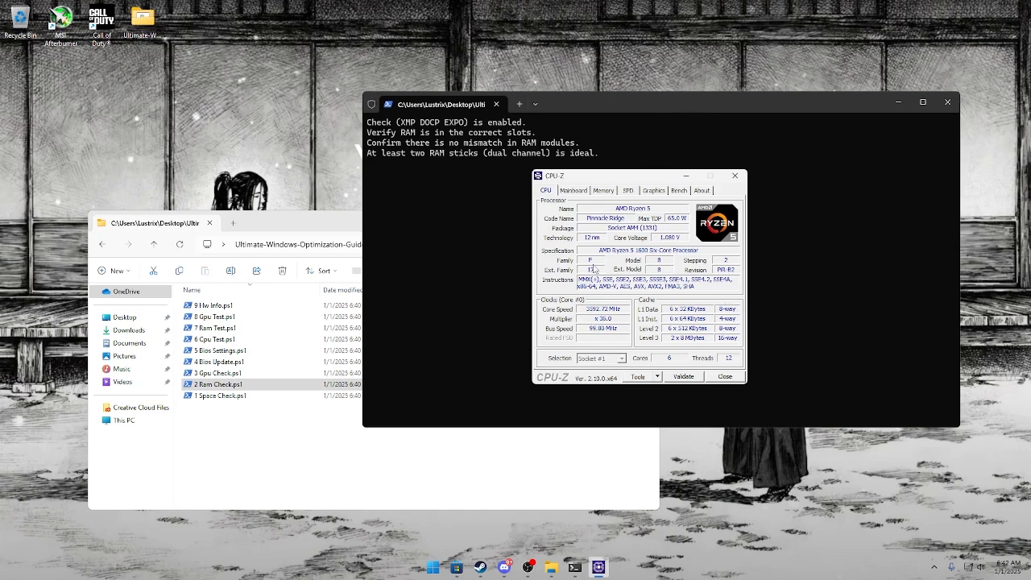
Compare the RAM's current frequency and timings in CPU-Z with the module's rated SPD and XMP profile.
{"action": "left_click", "coordinate": [603, 191]}
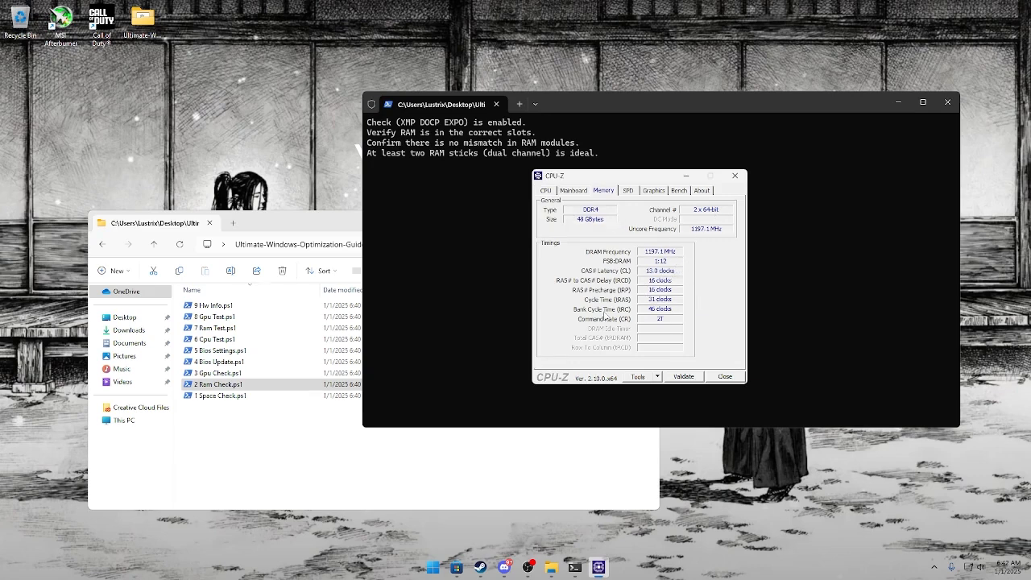
{"action": "left_click", "coordinate": [627, 191]}
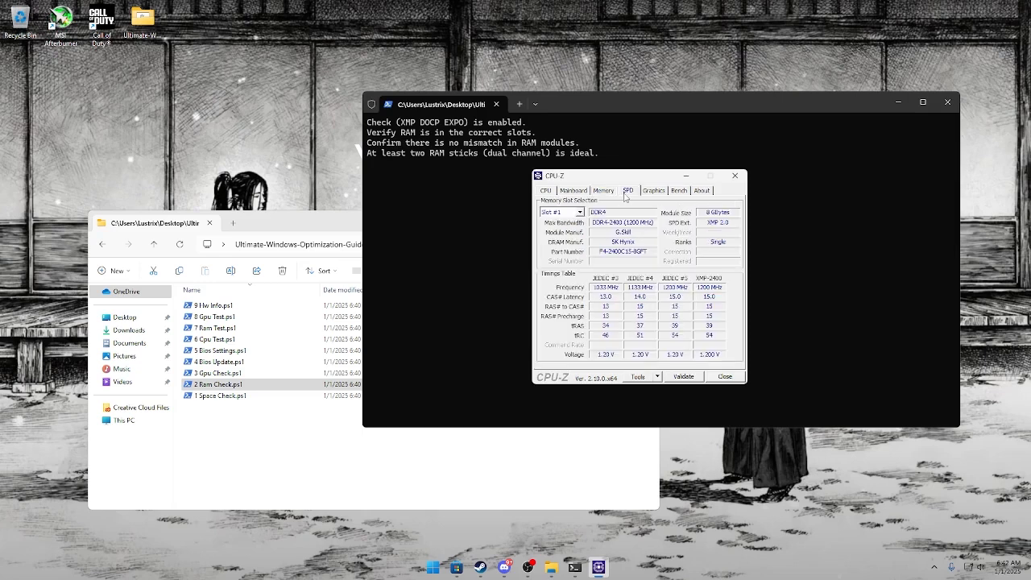
{"action": "left_click", "coordinate": [606, 192]}
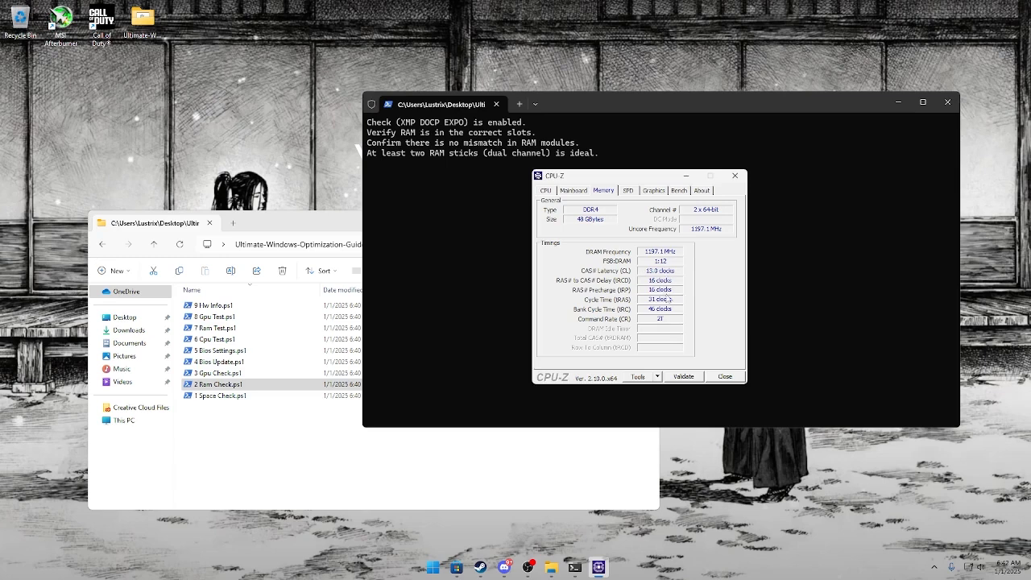
{"action": "left_click", "coordinate": [626, 191]}
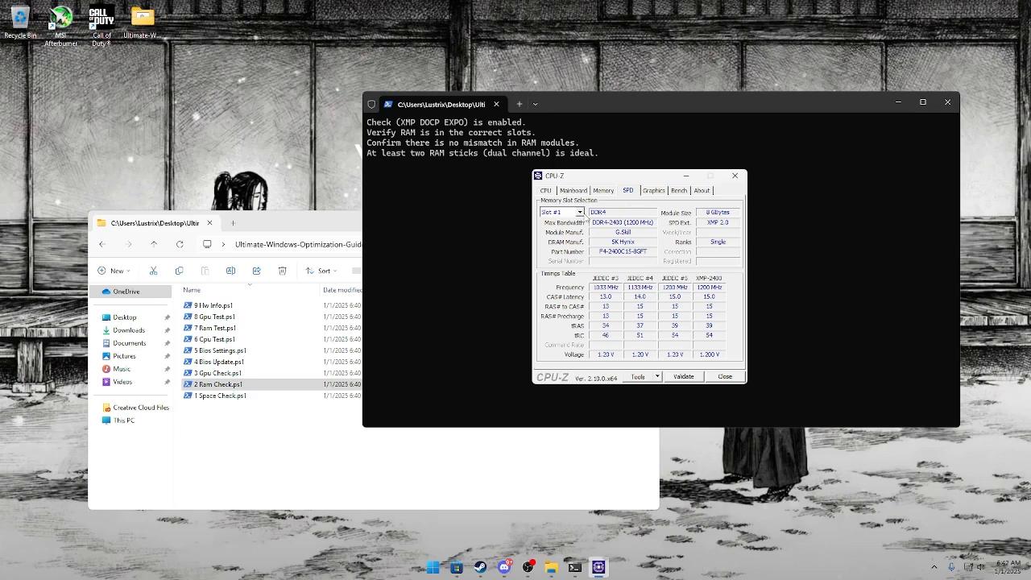
Compare the SPD details of the RAM modules in CPU-Z across slots #1, #2 and #4 for mismatches.
{"action": "left_click", "coordinate": [580, 212]}
{"action": "left_click", "coordinate": [579, 231]}
{"action": "left_click", "coordinate": [562, 211]}
{"action": "left_click", "coordinate": [571, 249]}
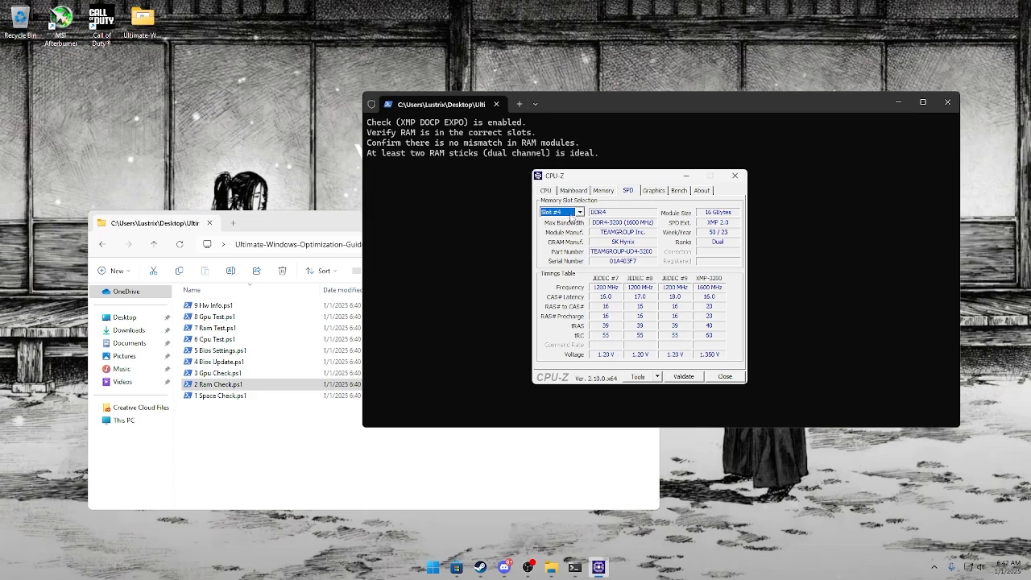
{"action": "left_click", "coordinate": [579, 212]}
{"action": "left_click", "coordinate": [581, 239]}
{"action": "left_click", "coordinate": [579, 213]}
{"action": "left_click", "coordinate": [564, 222]}
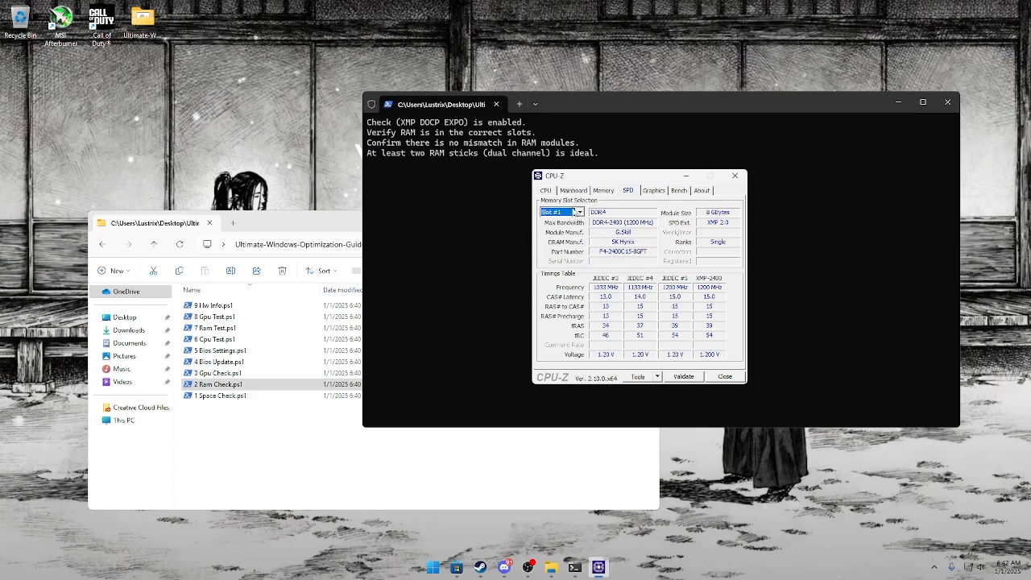
{"action": "left_click", "coordinate": [576, 211]}
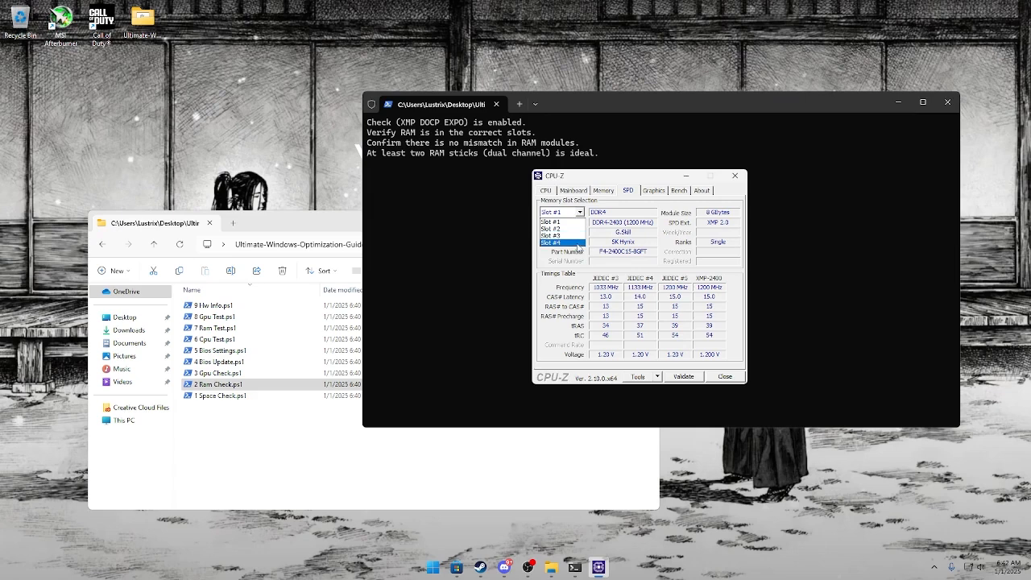
{"action": "left_click", "coordinate": [578, 242]}
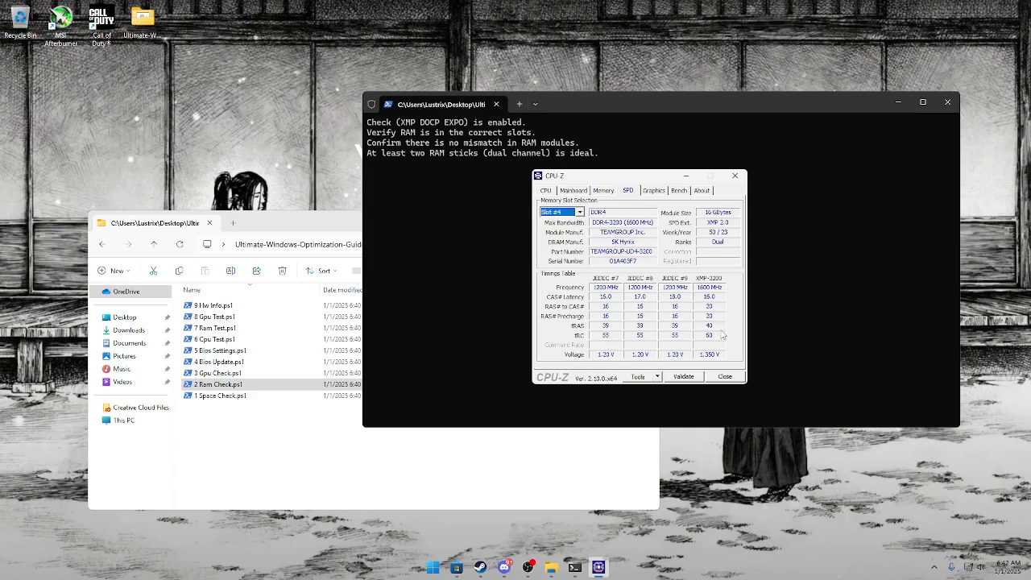
{"action": "left_click", "coordinate": [580, 212]}
{"action": "left_click", "coordinate": [571, 231]}
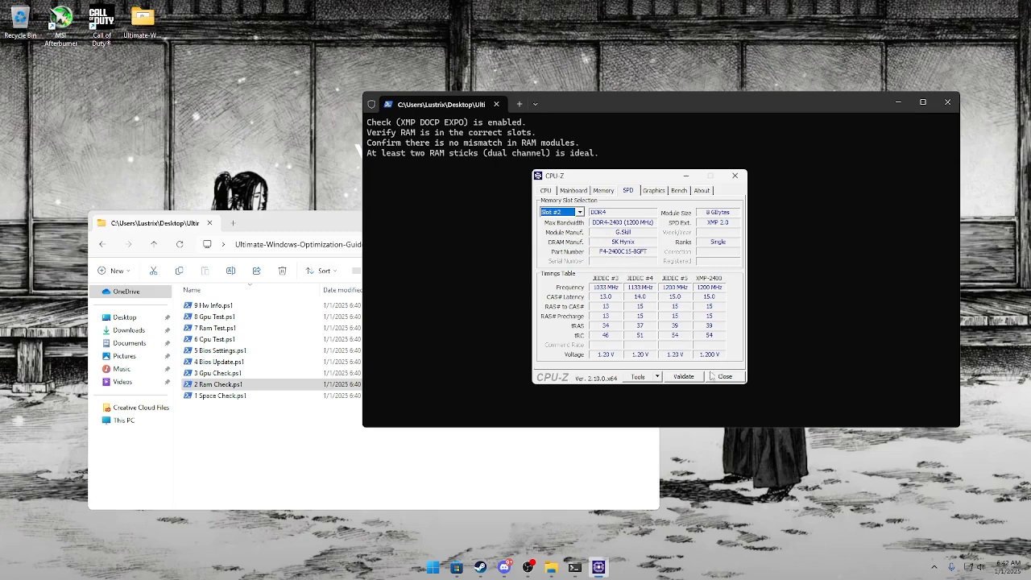
View the graphics card details in CPU-Z, switching between them and the SPD data, and close CPU-Z and the RAM check console.
{"action": "left_click", "coordinate": [652, 191]}
{"action": "left_click", "coordinate": [614, 190]}
{"action": "left_click", "coordinate": [646, 192]}
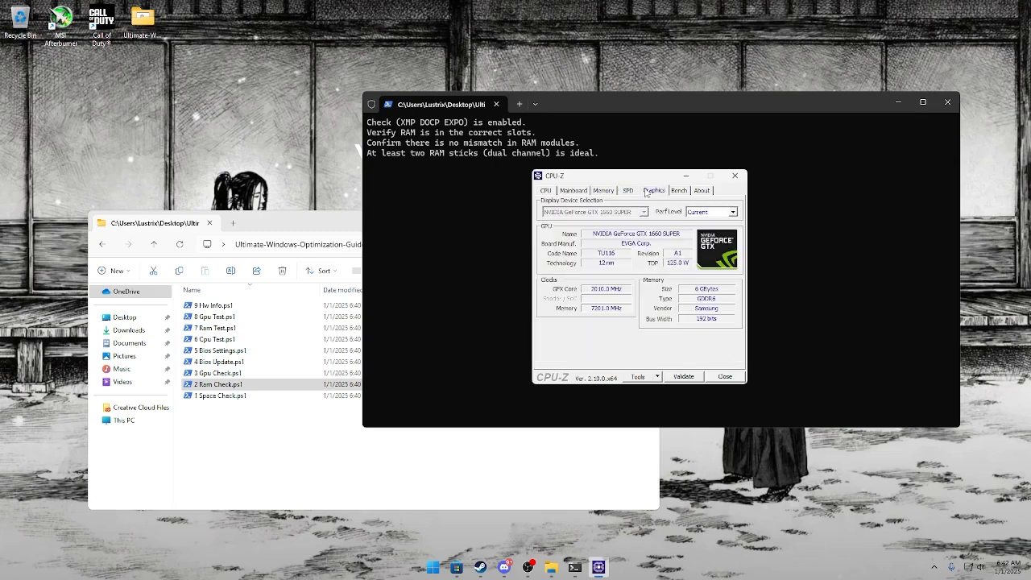
{"action": "left_click", "coordinate": [634, 192]}
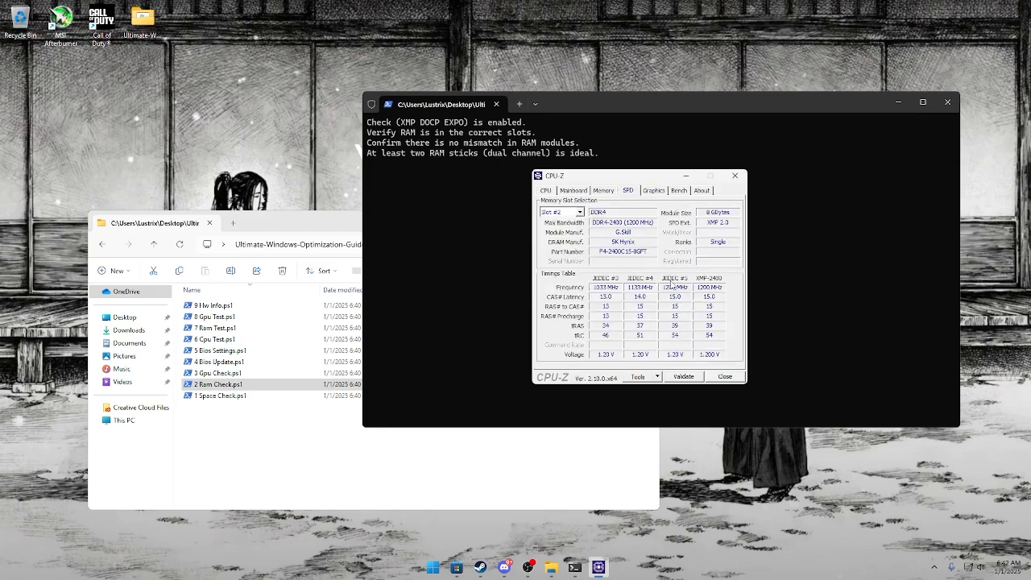
{"action": "left_click", "coordinate": [655, 191]}
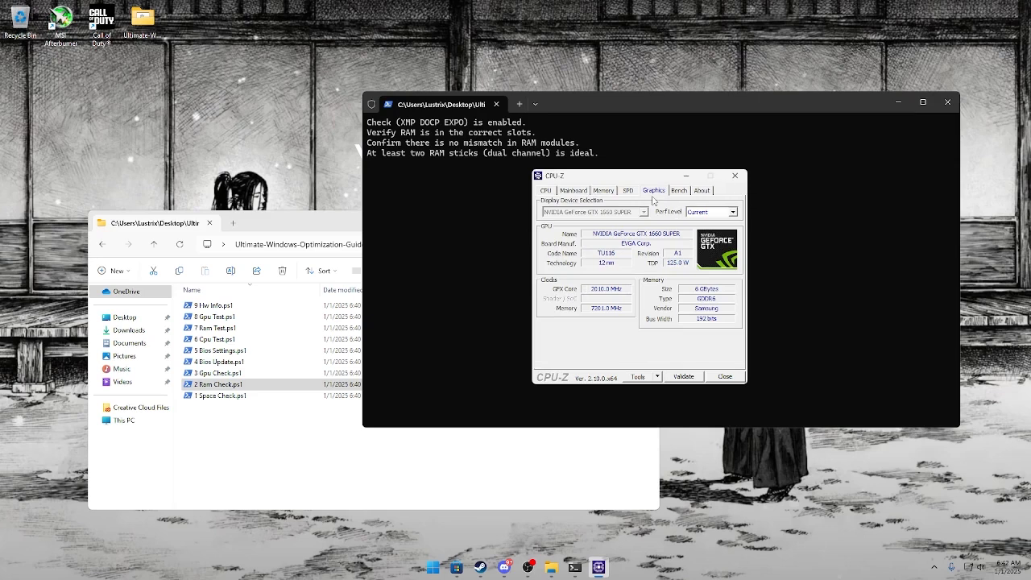
{"action": "left_click", "coordinate": [735, 176]}
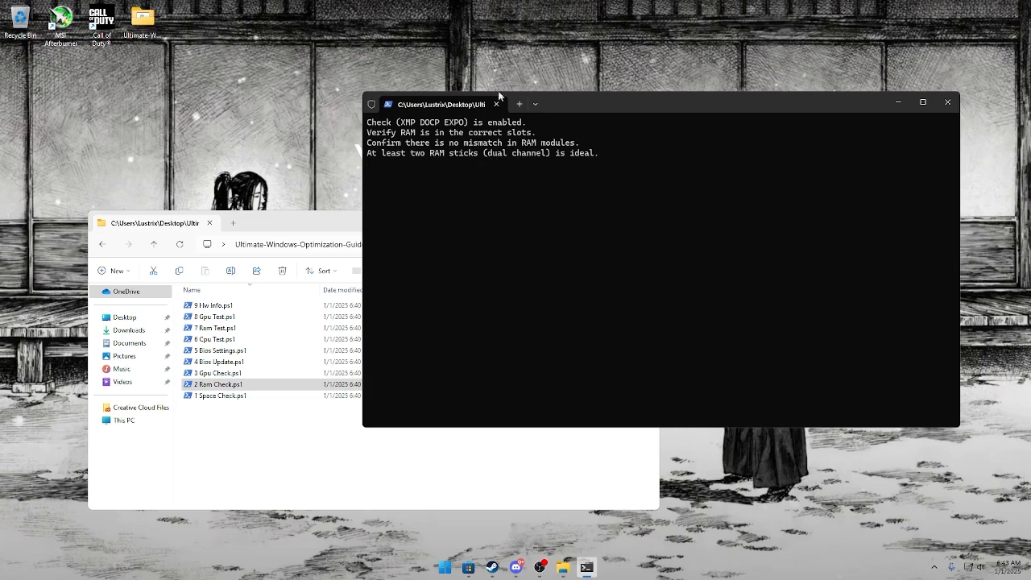
{"action": "key", "text": "Return"}
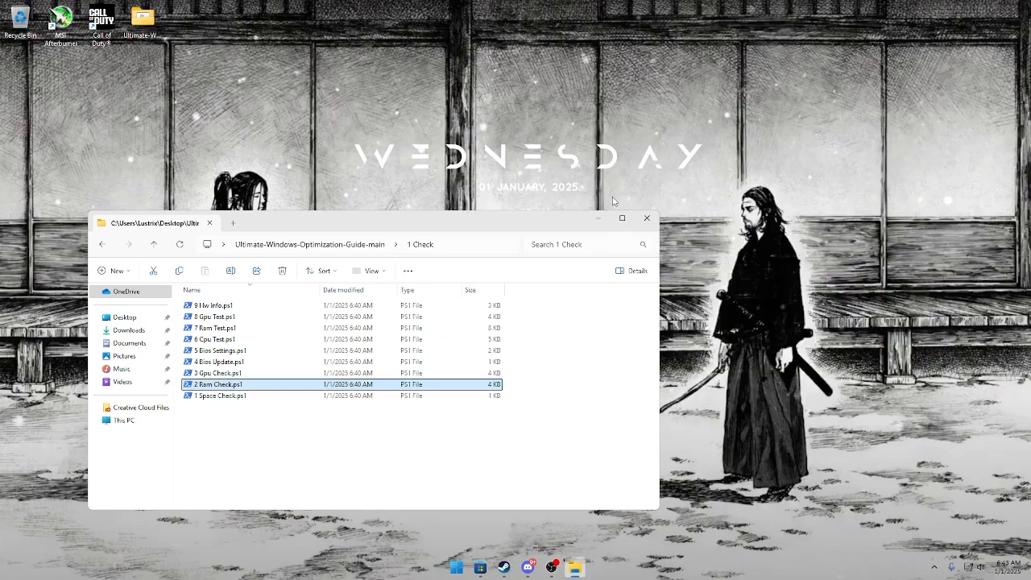
Run 3 Gpu Check.ps1, review the graphics card and sensor details in GPU-Z clear of the script list, and close GPU-Z.
{"action": "double_click", "coordinate": [226, 374]}
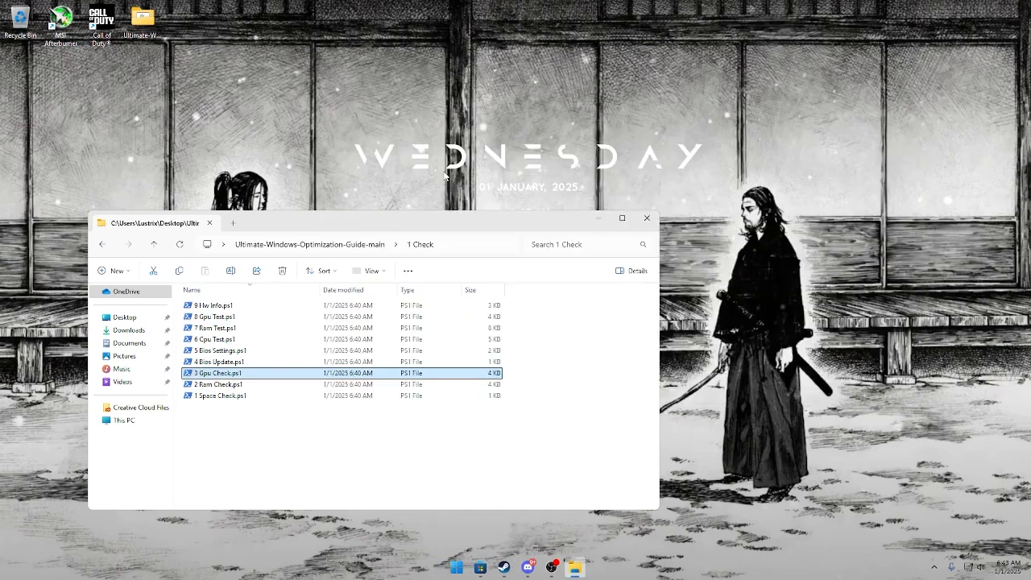
{"action": "left_click_drag", "start_coordinate": [559, 292], "coordinate": [818, 247]}
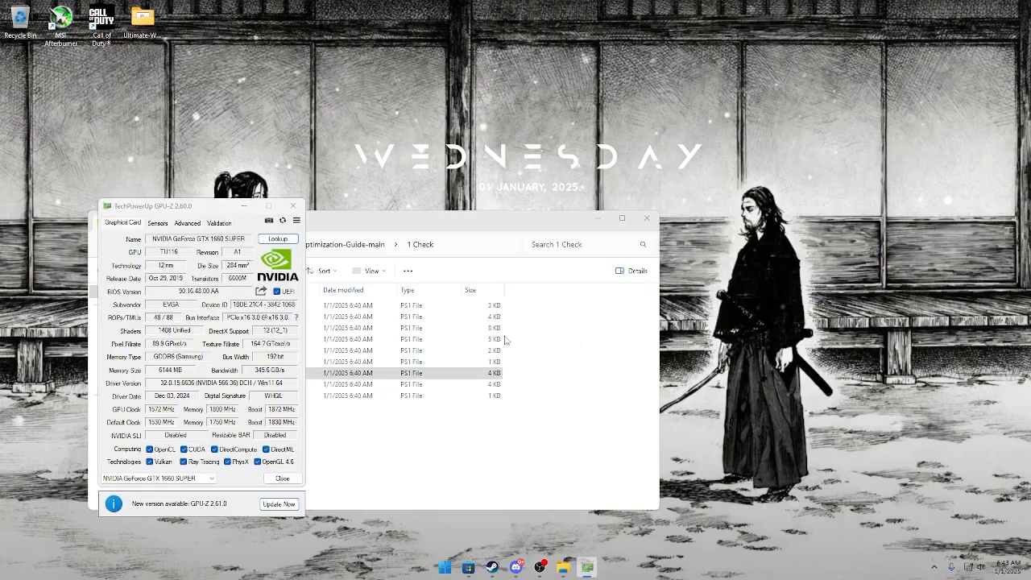
{"action": "left_click_drag", "start_coordinate": [214, 211], "coordinate": [501, 122]}
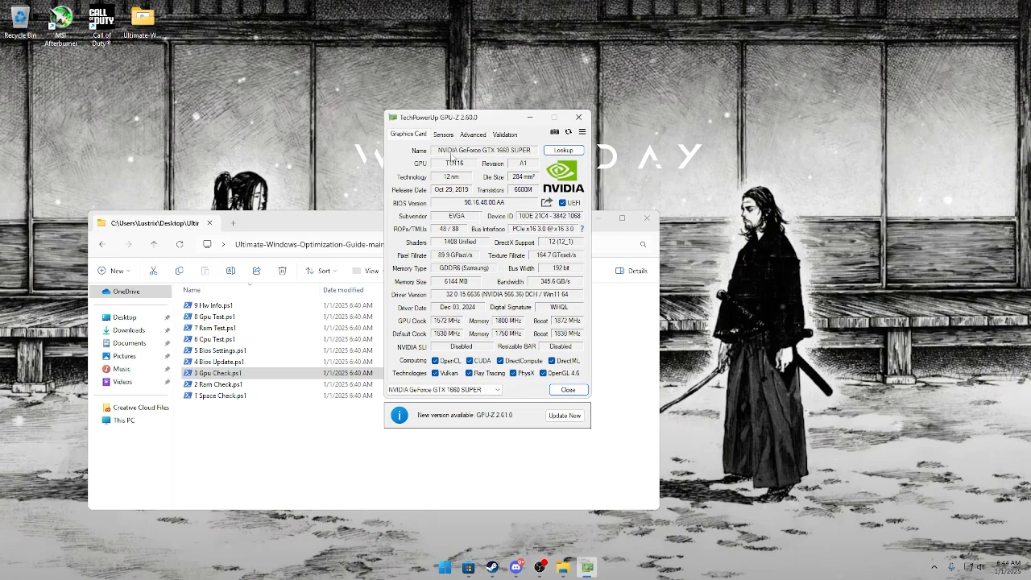
{"action": "left_click", "coordinate": [448, 135]}
{"action": "left_click", "coordinate": [409, 135]}
{"action": "left_click", "coordinate": [563, 151]}
{"action": "left_click", "coordinate": [568, 390]}
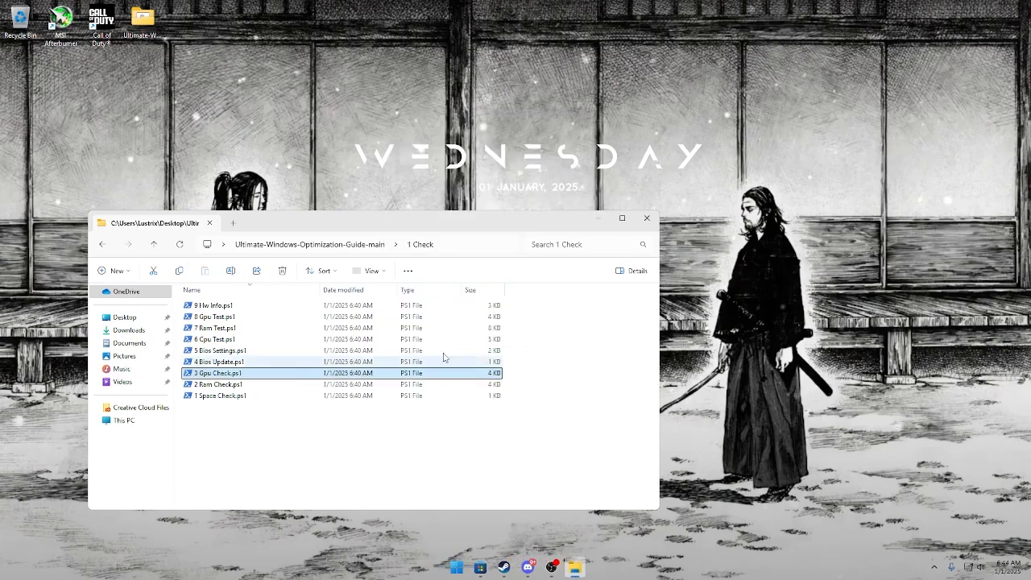
Run 4 Bios Update.ps1 and search Google for the motherboard model "gigabyte ab350 gaming 3".
{"action": "double_click", "coordinate": [281, 363]}
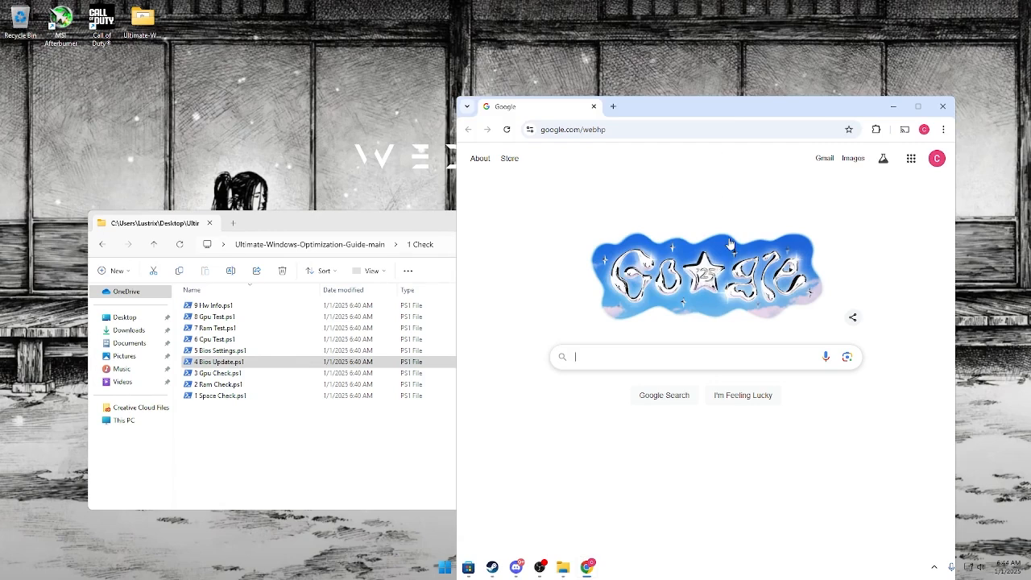
{"action": "type", "text": "gigab"}
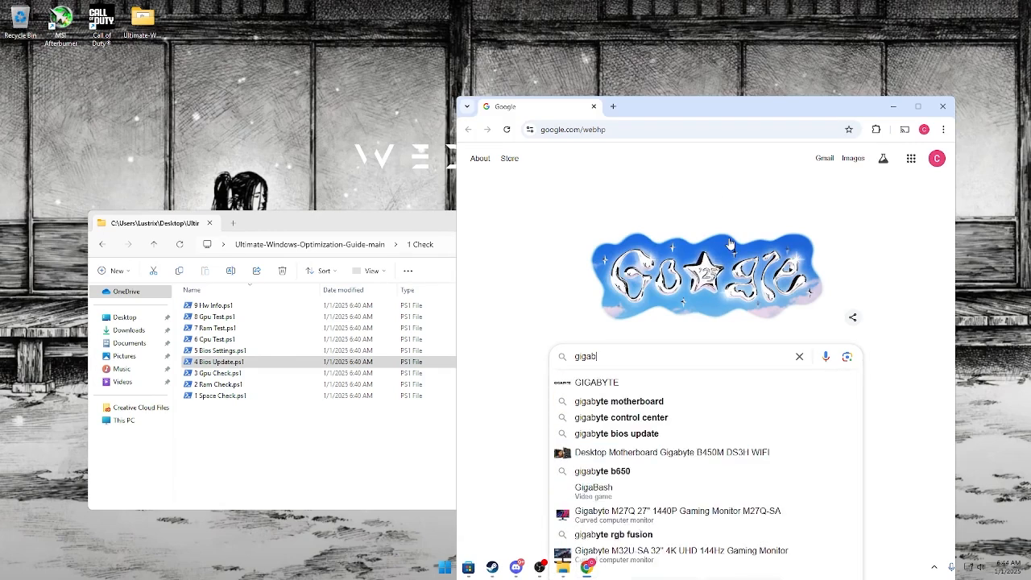
{"action": "type", "text": "yte ab350 g"}
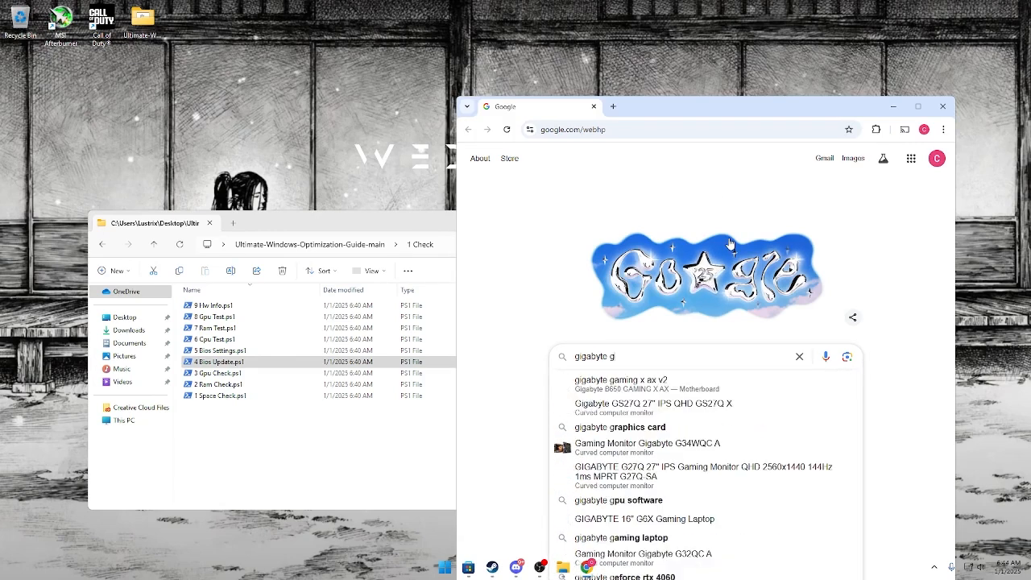
{"action": "type", "text": "aming 3"}
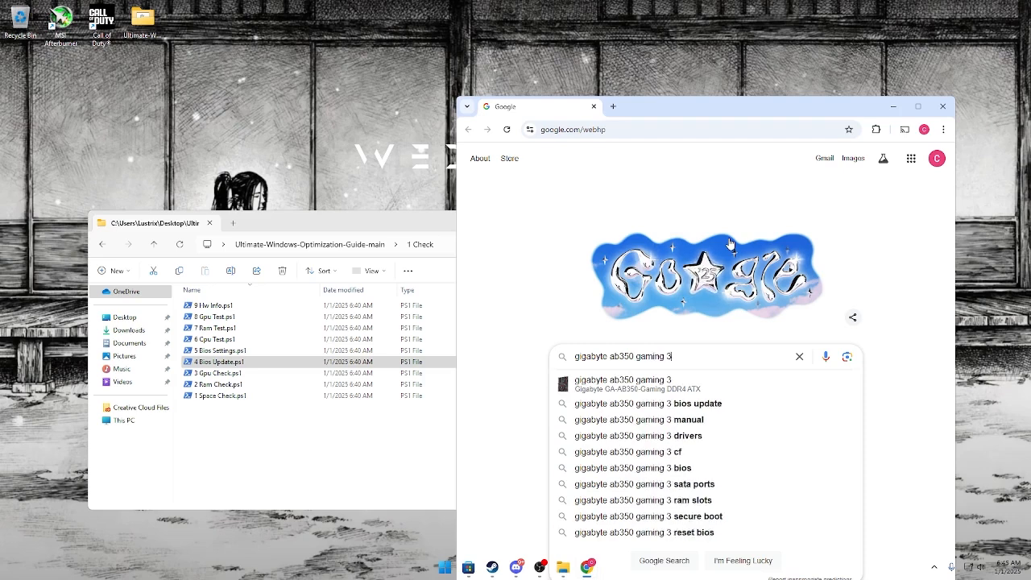
{"action": "key", "text": "Return"}
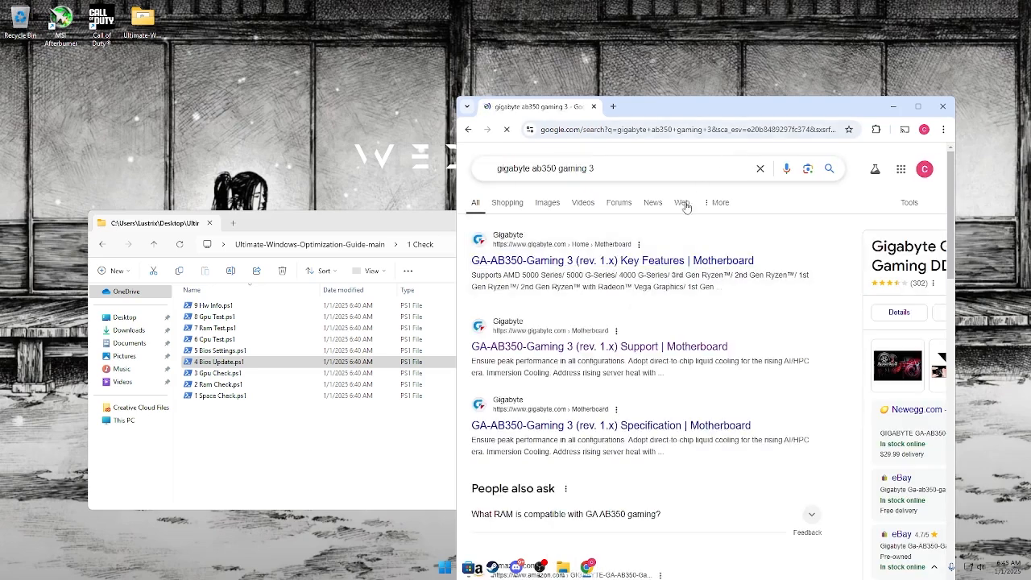
Open the GA-AB350-Gaming 3 (rev. 1.x) support page, filter downloads to Windows 11 64bit and expand the BIOS list.
{"action": "left_click", "coordinate": [688, 346]}
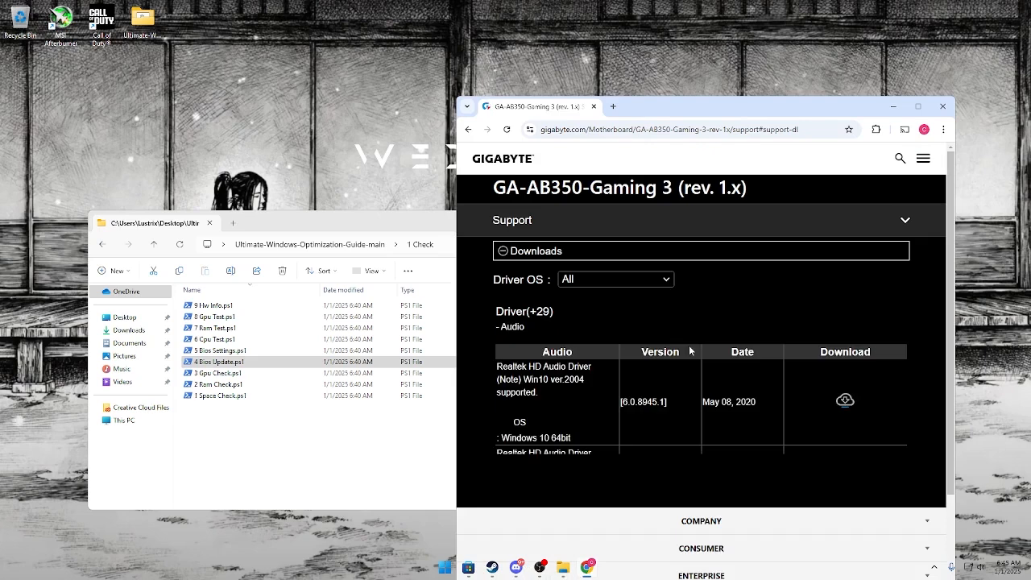
{"action": "left_click", "coordinate": [602, 280]}
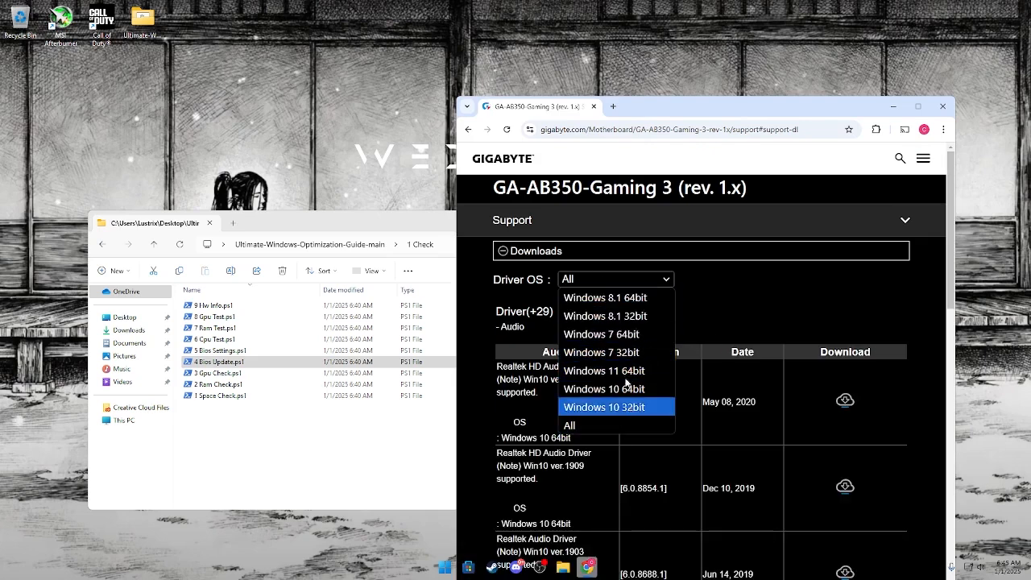
{"action": "left_click", "coordinate": [570, 425]}
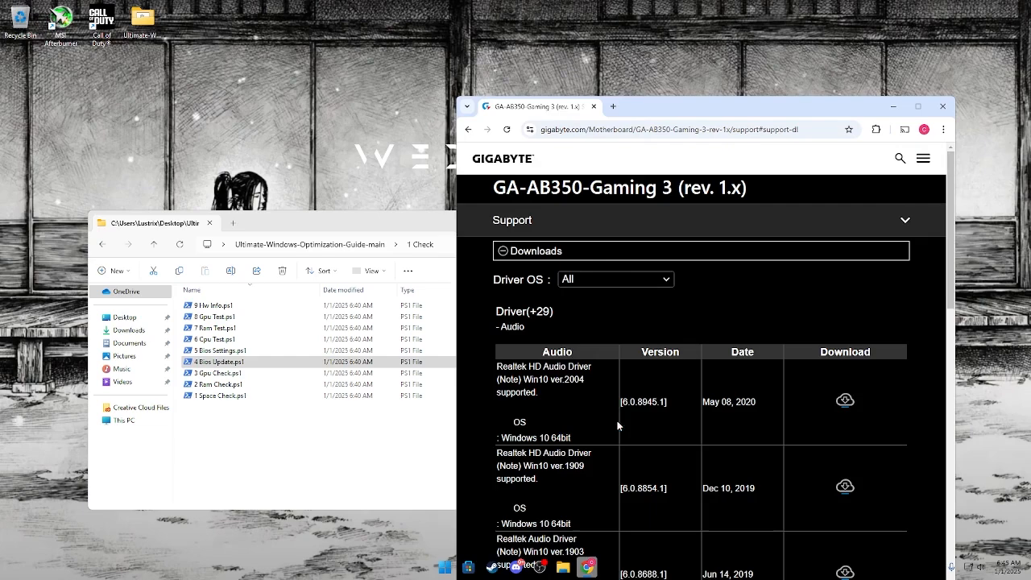
{"action": "left_click", "coordinate": [569, 280]}
{"action": "left_click", "coordinate": [604, 371]}
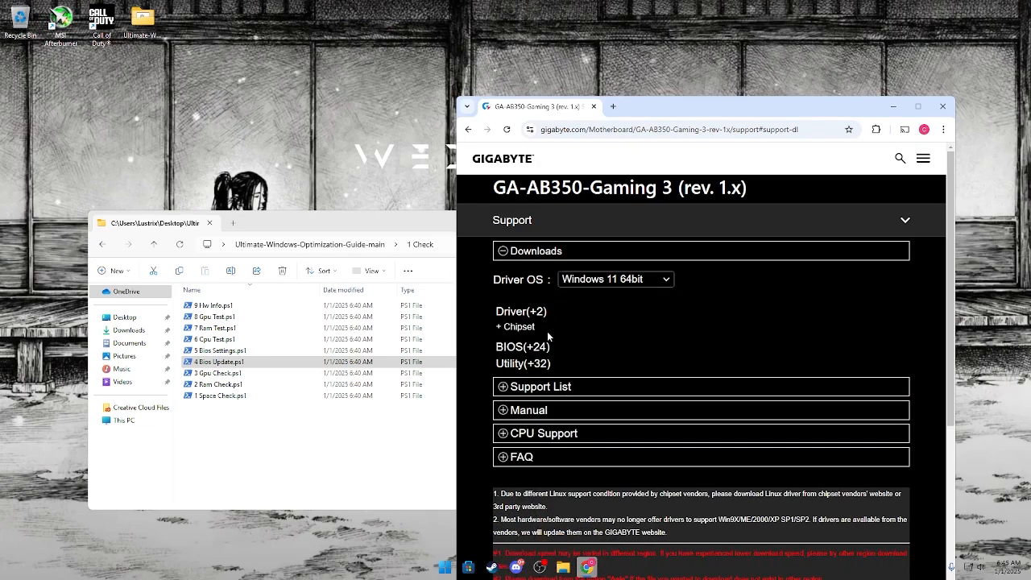
{"action": "left_click", "coordinate": [535, 351]}
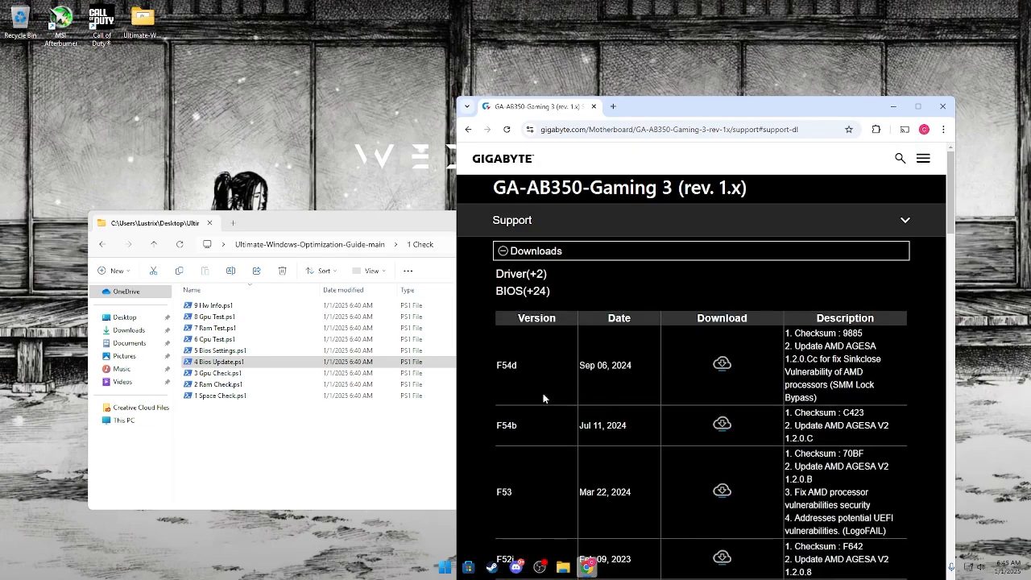
{"action": "scroll", "coordinate": [572, 397], "scroll_direction": "down", "scroll_amount": 1}
{"action": "scroll", "coordinate": [598, 370], "scroll_direction": "up", "scroll_amount": 1}
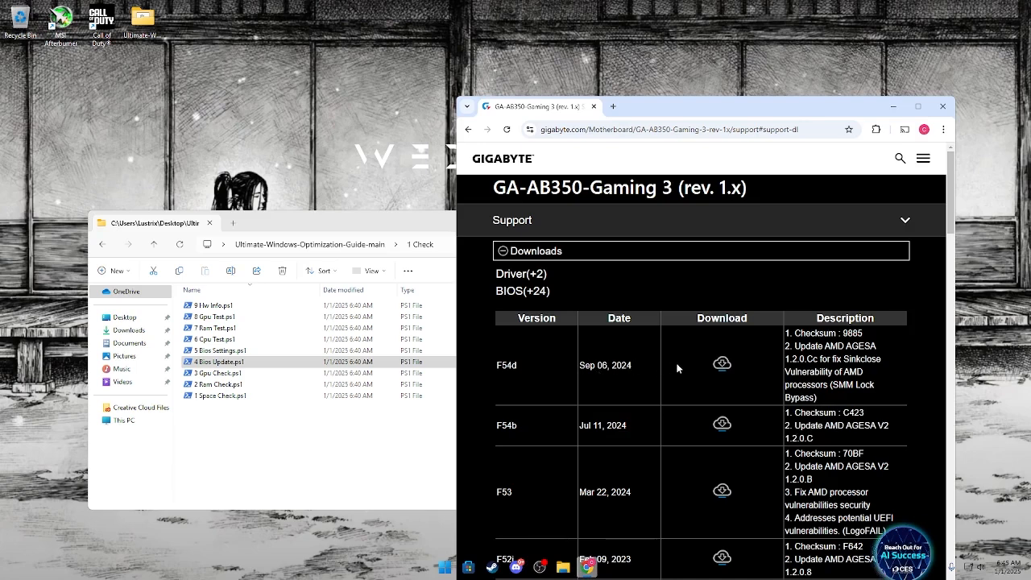
Download BIOS version F54d, open the downloaded archive to view its contents, and close the archive window.
{"action": "left_click", "coordinate": [723, 362]}
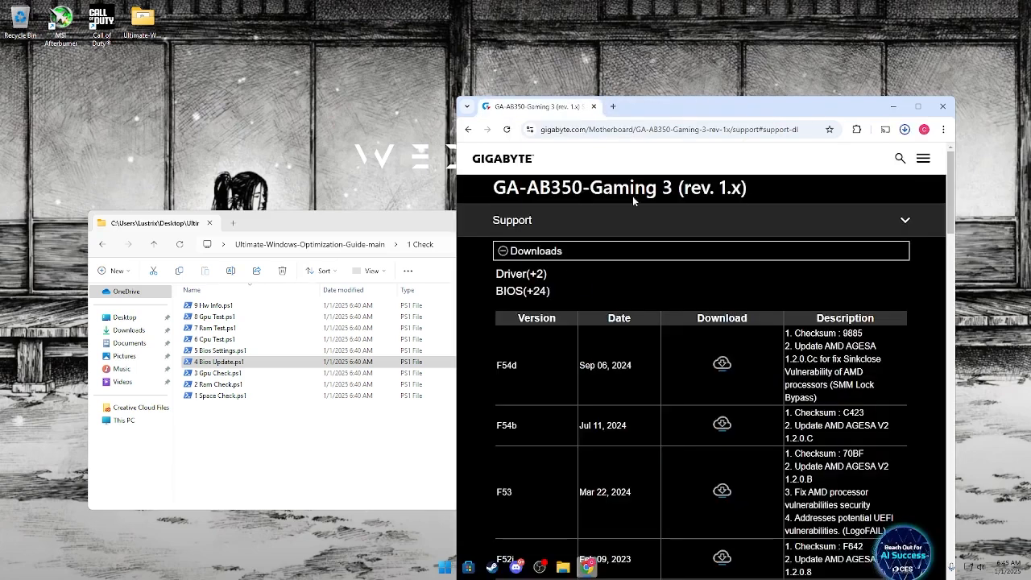
{"action": "left_click", "coordinate": [796, 169]}
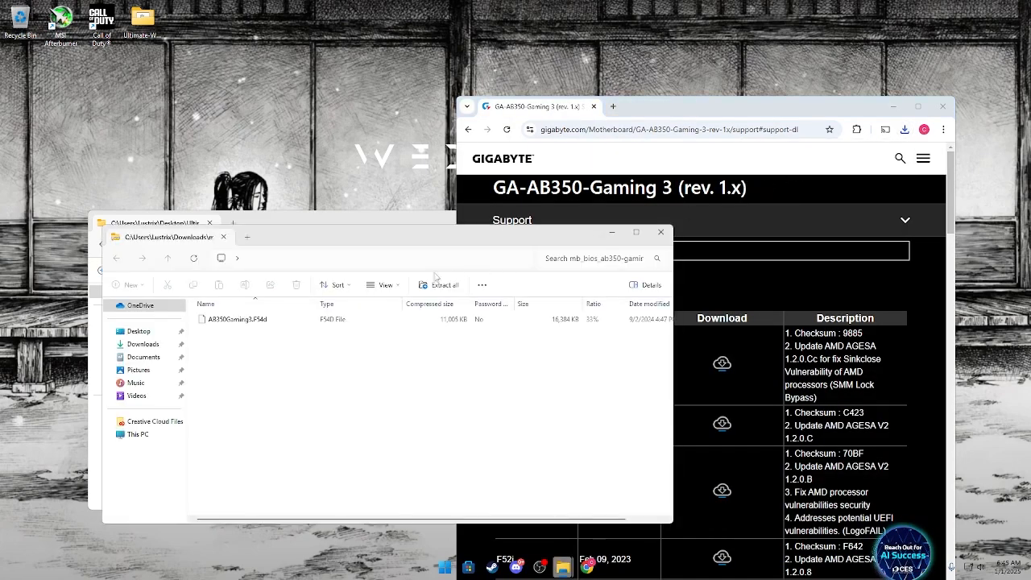
{"action": "left_click", "coordinate": [661, 232]}
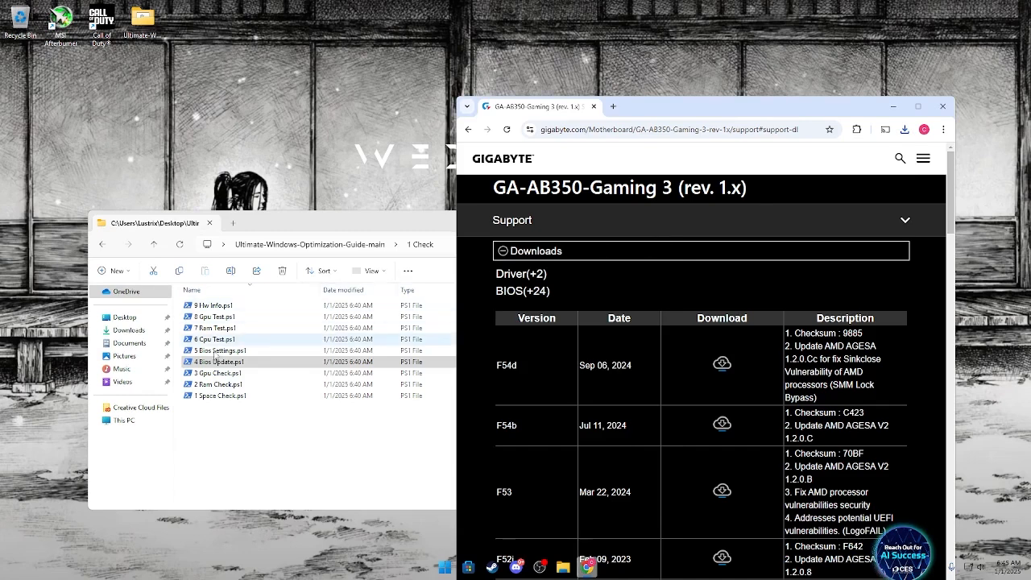
Reopen the downloaded BIOS archive, select AB350Gaming3.F54d inside it, and close the archive and browser windows.
{"action": "left_click", "coordinate": [904, 129]}
{"action": "right_click", "coordinate": [851, 176]}
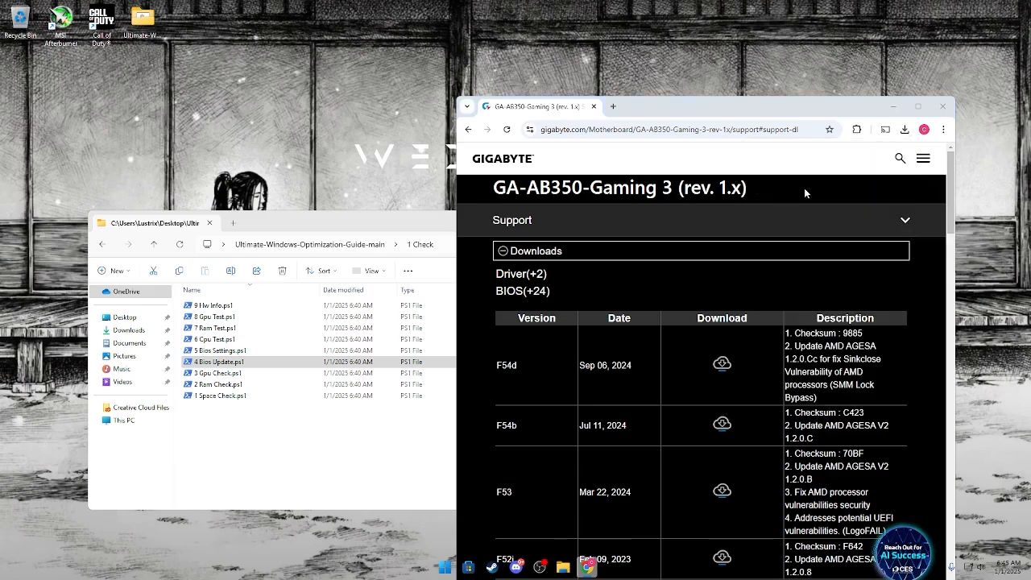
{"action": "left_click", "coordinate": [856, 190]}
{"action": "left_click", "coordinate": [459, 333]}
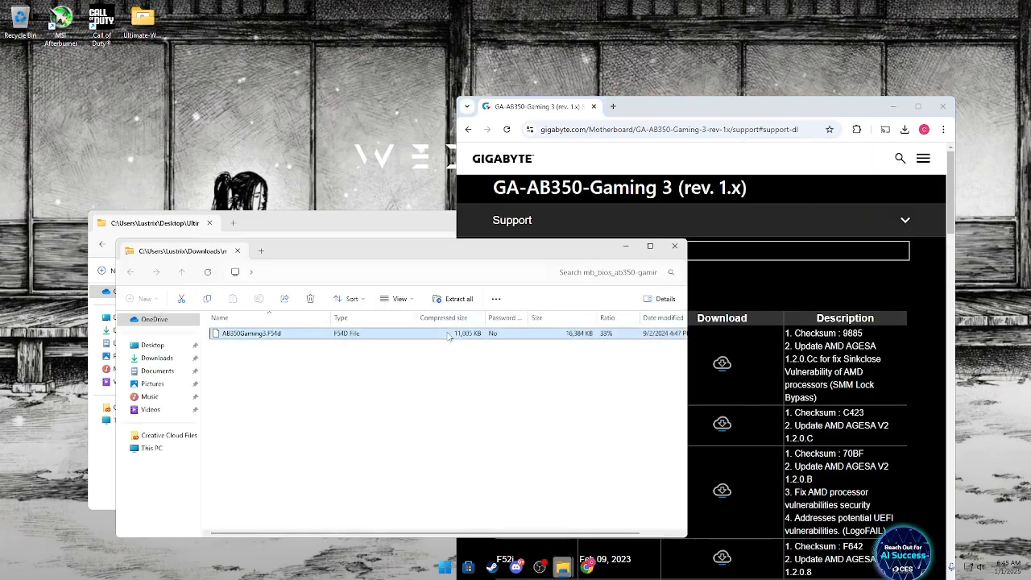
{"action": "left_click", "coordinate": [675, 246]}
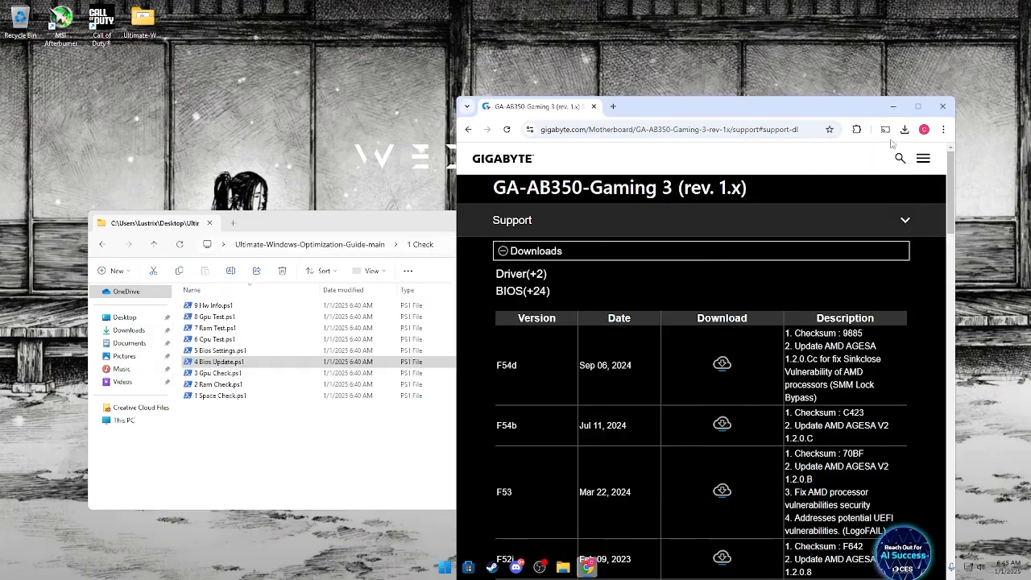
{"action": "left_click", "coordinate": [943, 107]}
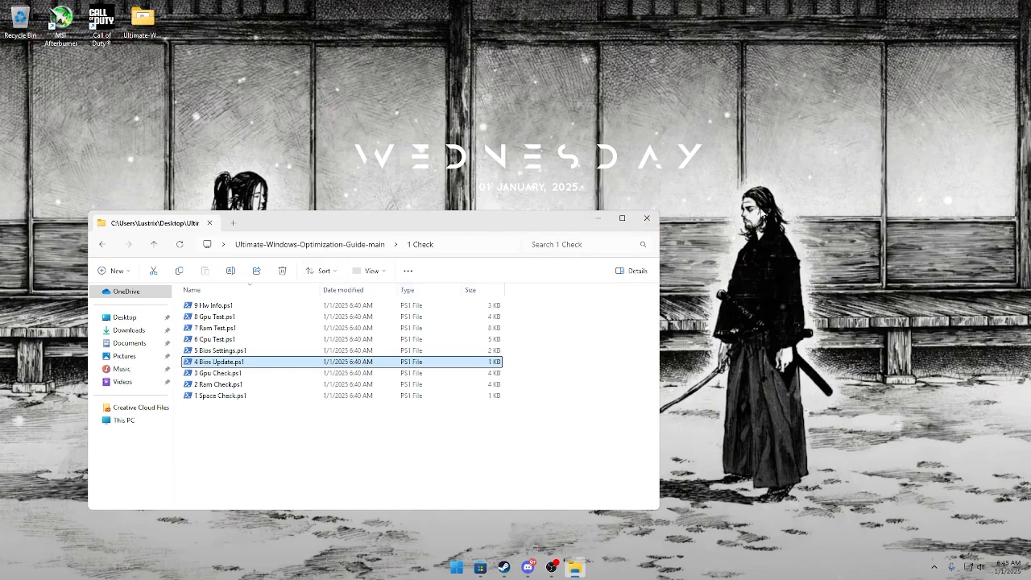
Run 5 Bios Settings.ps1, review the recommended Intel and AMD BIOS settings, and close the console without restarting to BIOS.
{"action": "double_click", "coordinate": [216, 352]}
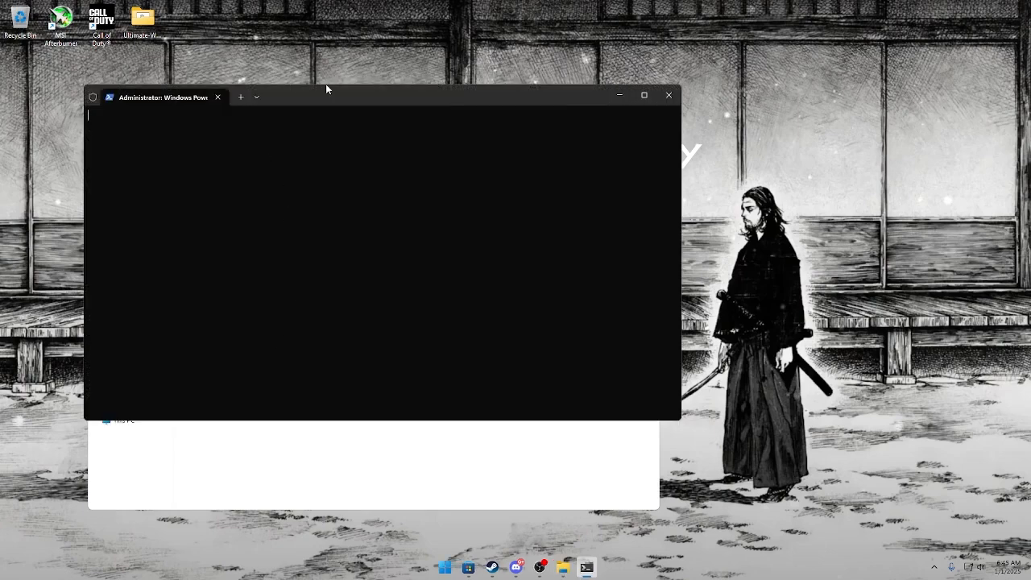
{"action": "left_click_drag", "start_coordinate": [336, 92], "coordinate": [495, 62]}
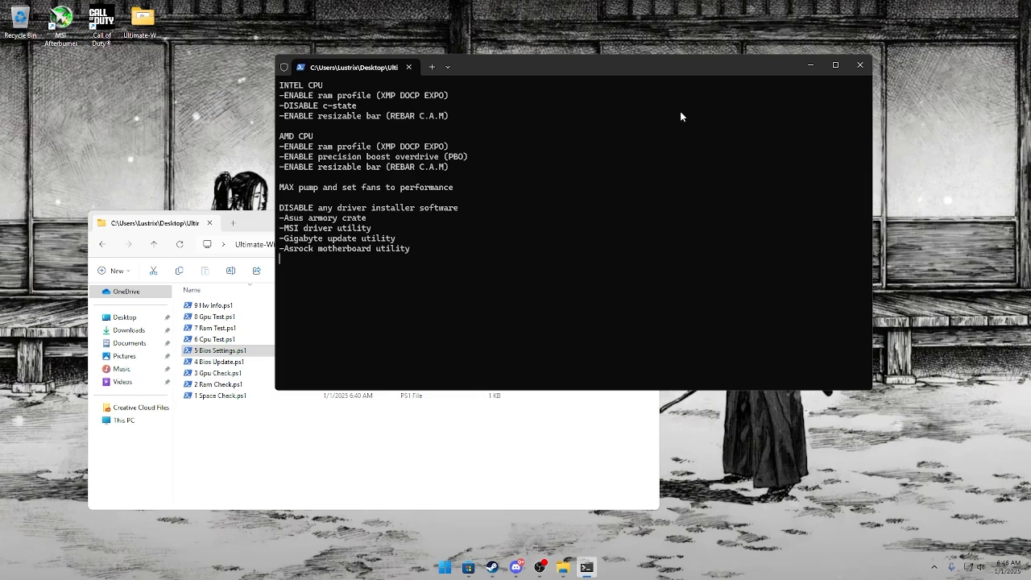
{"action": "key", "text": "Return"}
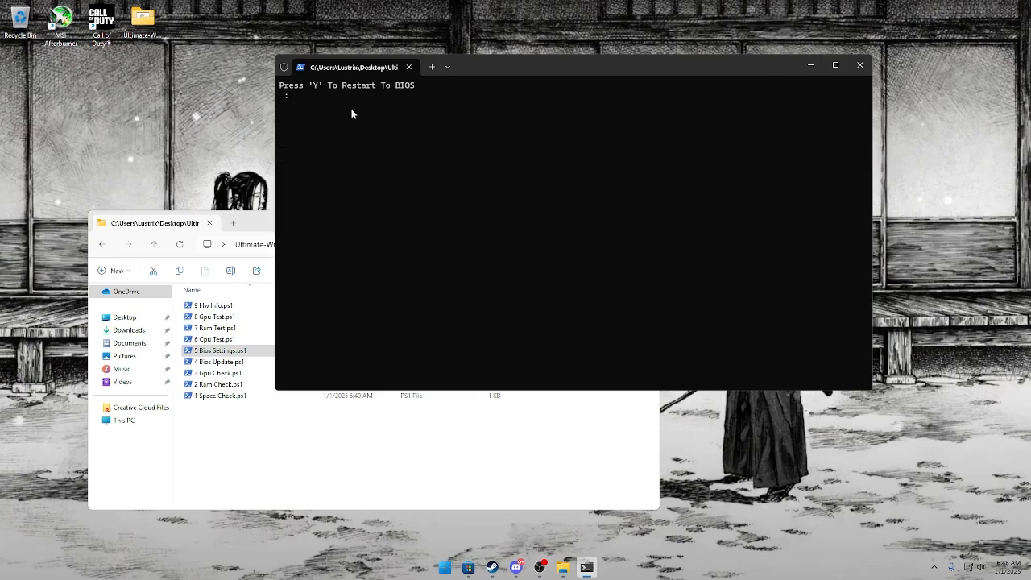
{"action": "left_click", "coordinate": [860, 65]}
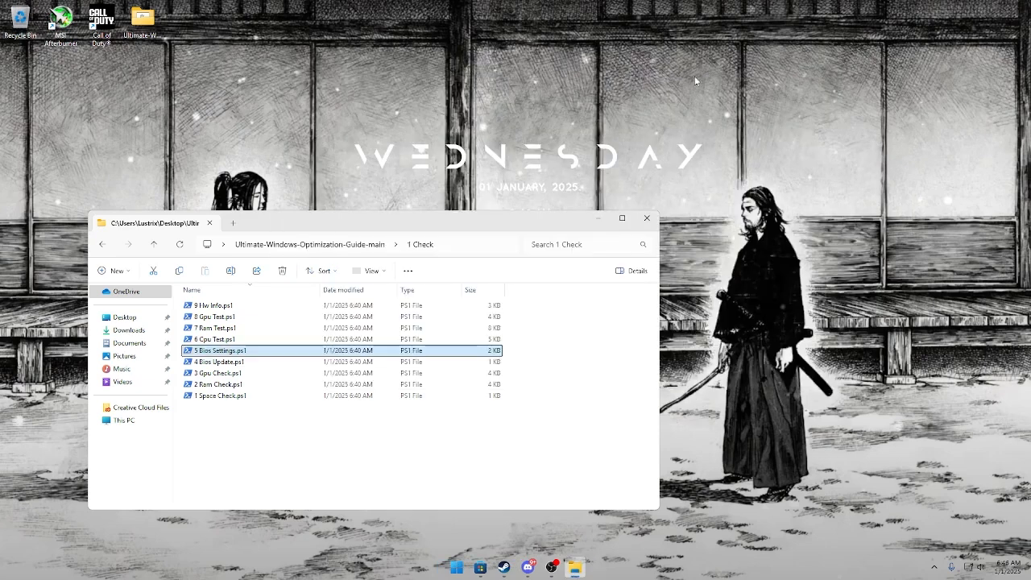
Run 6 Cpu Test.ps1, join GIMPS in Prime95, and accept the default CPU settings and resource limits so the workers start.
{"action": "double_click", "coordinate": [259, 339]}
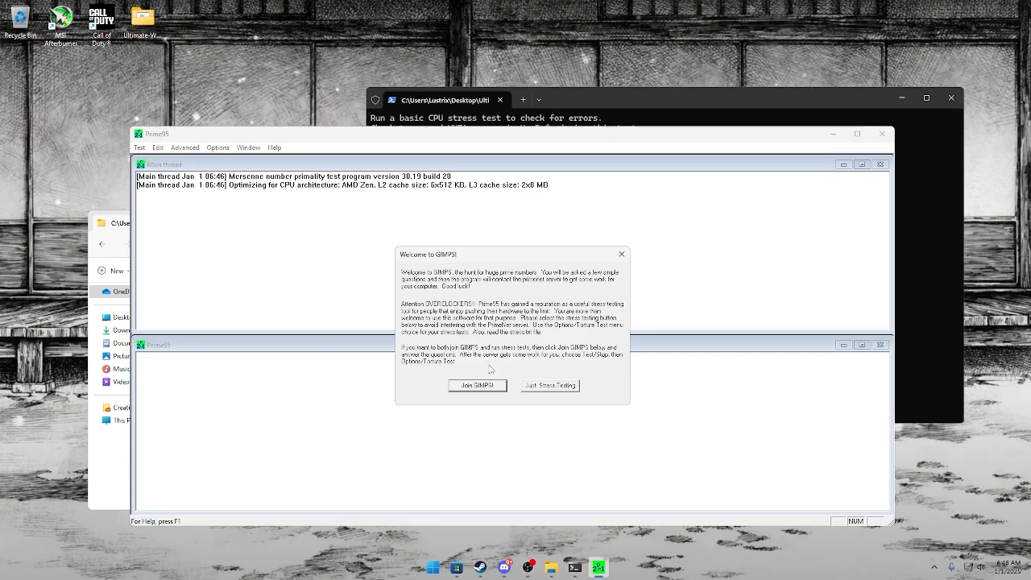
{"action": "left_click", "coordinate": [483, 387]}
{"action": "left_click", "coordinate": [585, 310]}
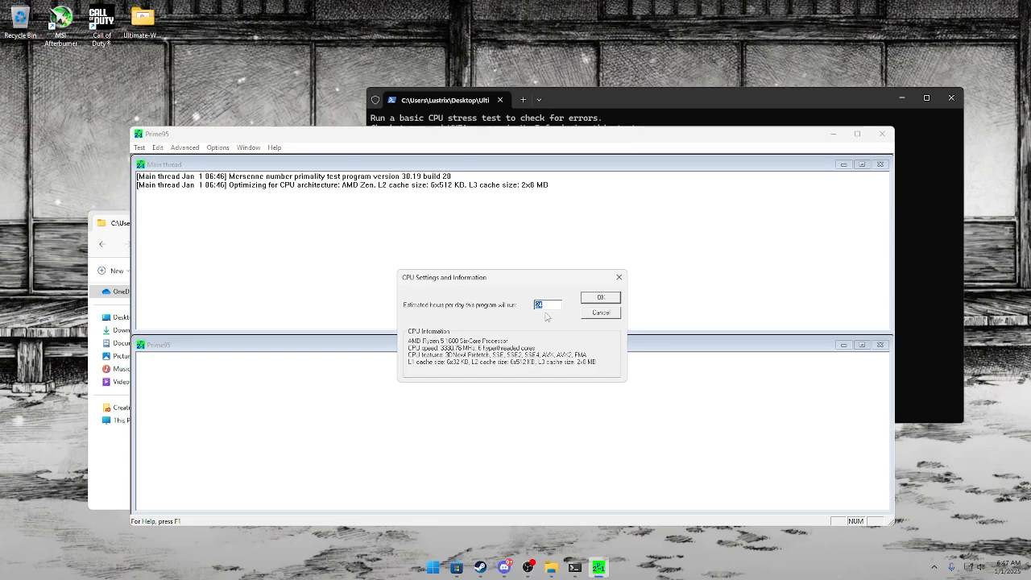
{"action": "left_click", "coordinate": [599, 297]}
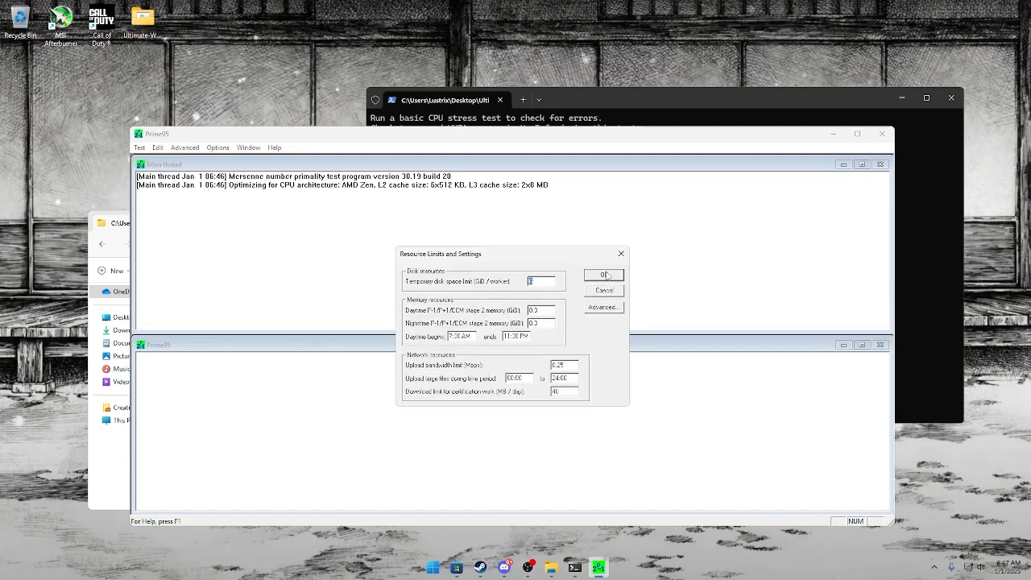
{"action": "left_click", "coordinate": [607, 276]}
{"action": "left_click", "coordinate": [607, 276]}
{"action": "left_click", "coordinate": [606, 278]}
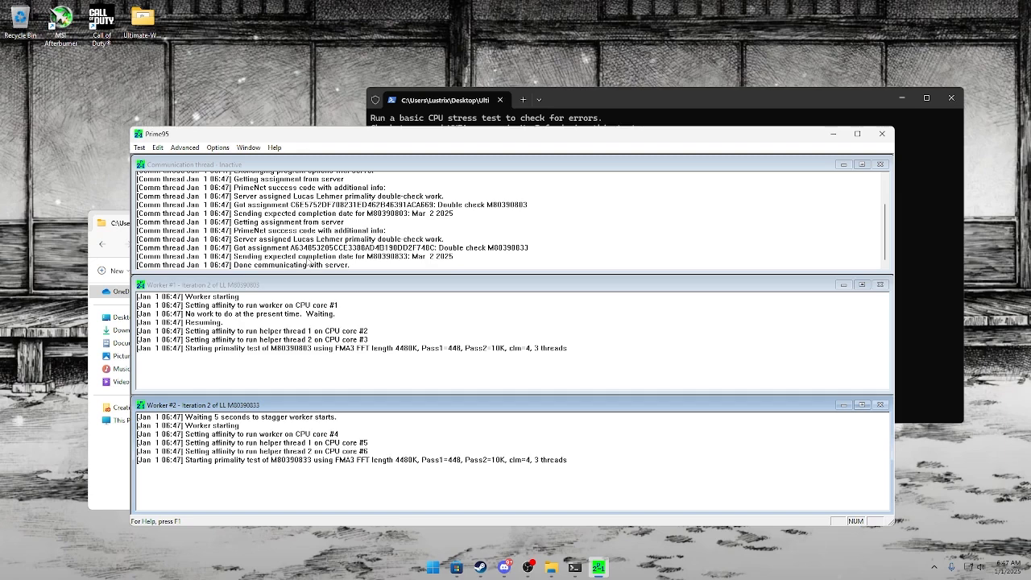
Review the Prime95 communication thread log, and close Prime95 and the CPU test console.
{"action": "scroll", "coordinate": [307, 261], "scroll_direction": "up", "scroll_amount": 2}
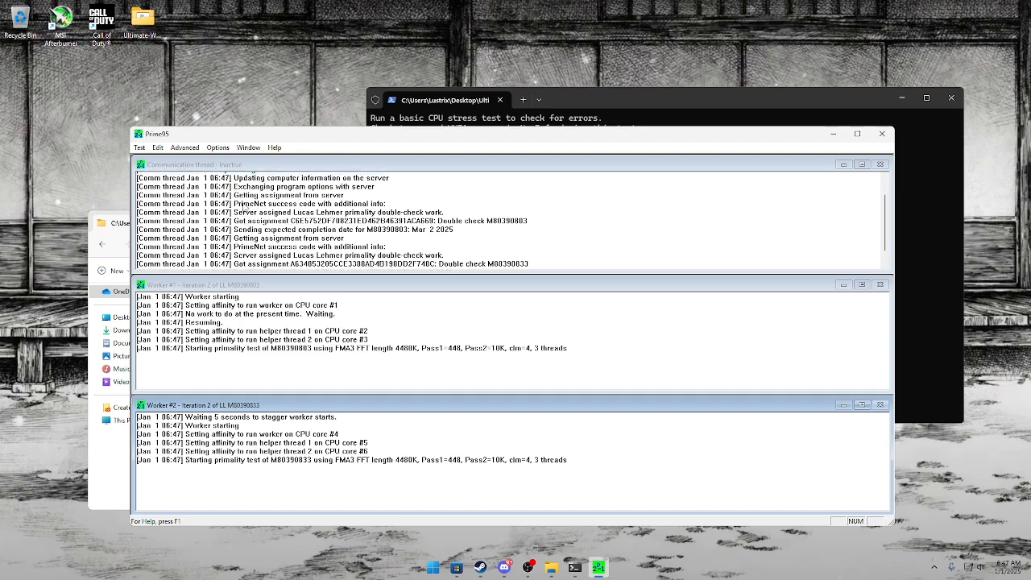
{"action": "scroll", "coordinate": [244, 207], "scroll_direction": "down", "scroll_amount": 1}
{"action": "scroll", "coordinate": [246, 207], "scroll_direction": "down", "scroll_amount": 1}
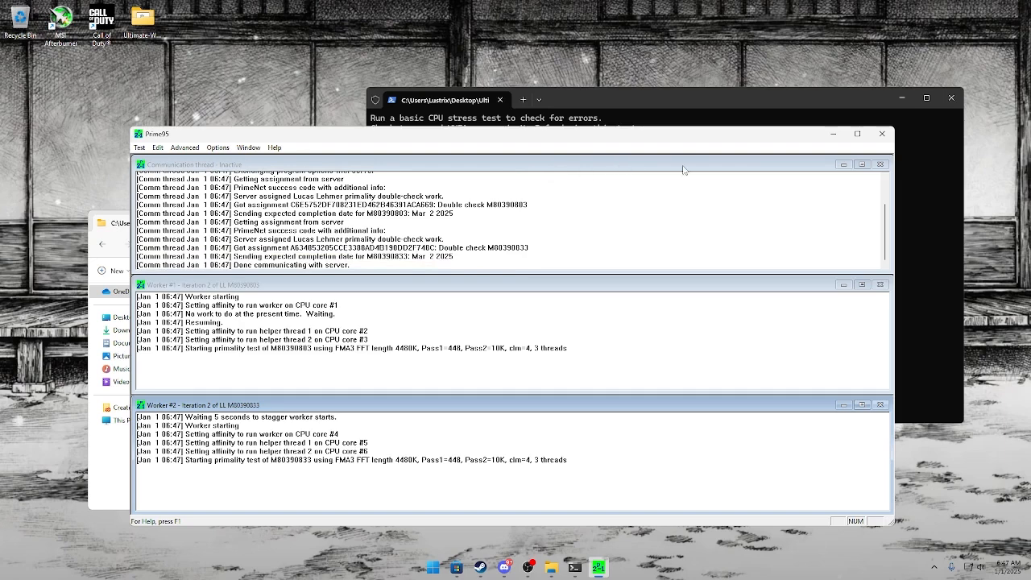
{"action": "left_click", "coordinate": [882, 134]}
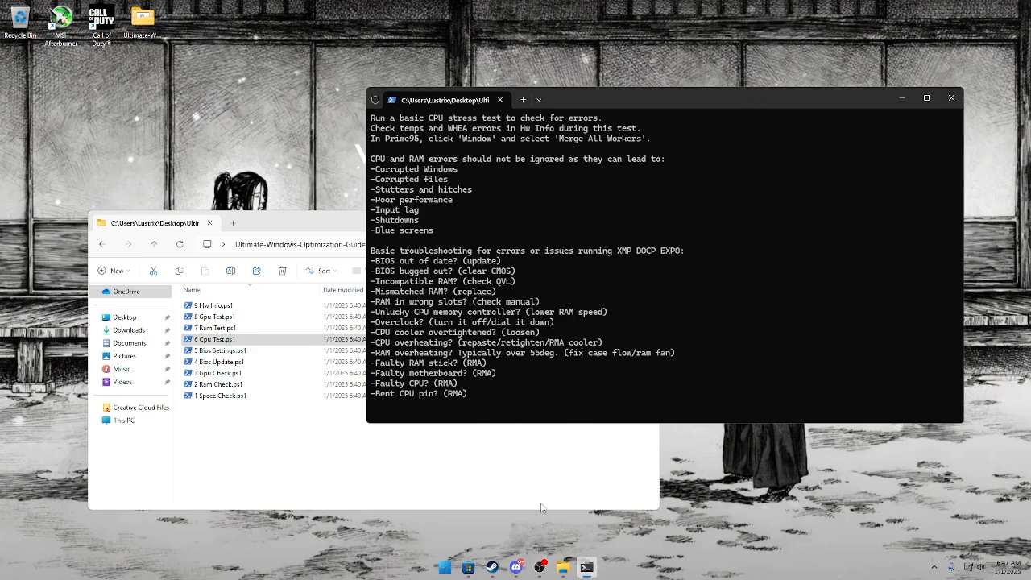
{"action": "key", "text": "Return"}
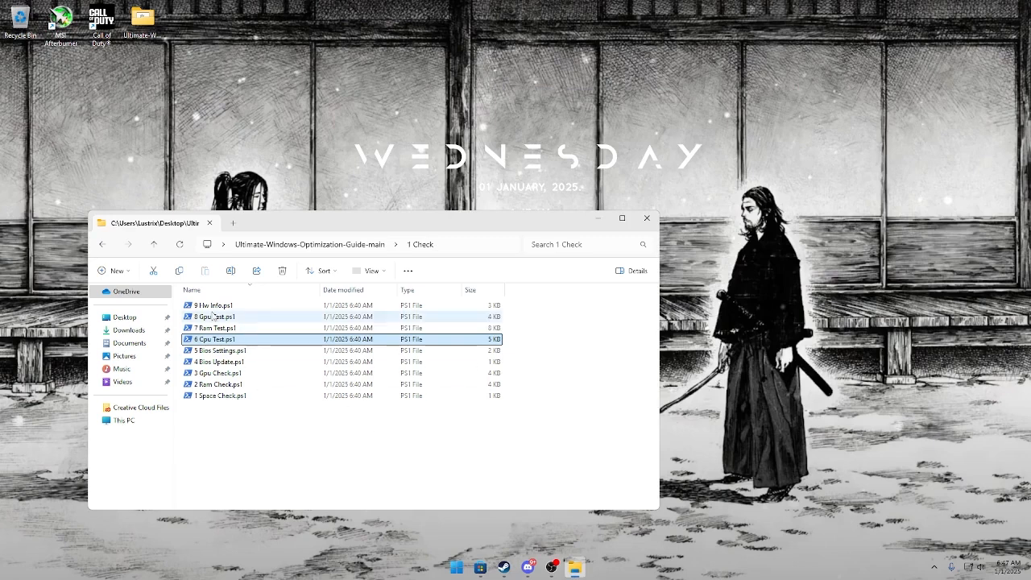
Run 7 Ram Test.ps1 and dismiss the TestMem5 AWE module notice.
{"action": "left_click", "coordinate": [231, 328]}
{"action": "double_click", "coordinate": [231, 328]}
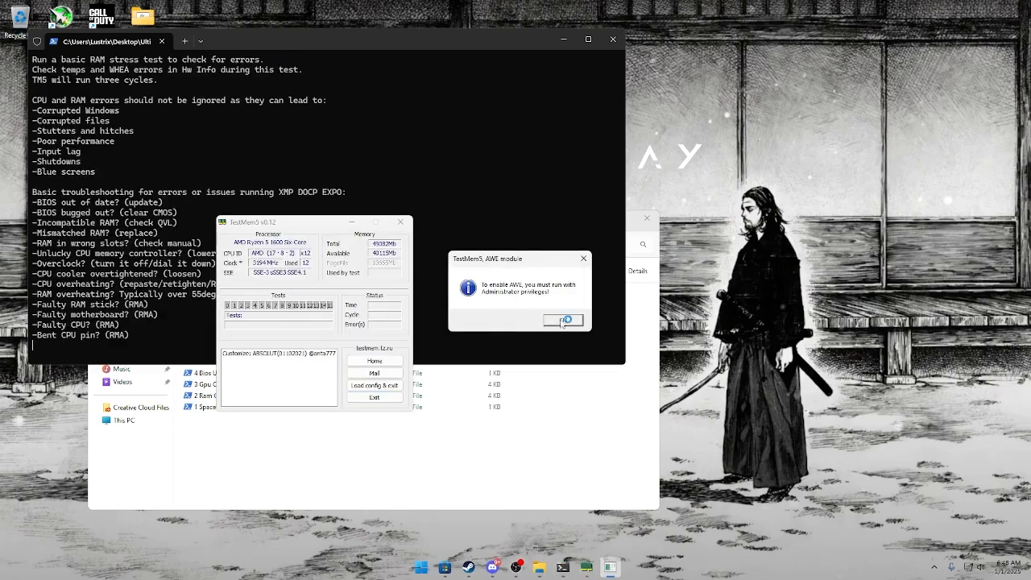
{"action": "left_click", "coordinate": [567, 321]}
{"action": "left_click", "coordinate": [565, 320]}
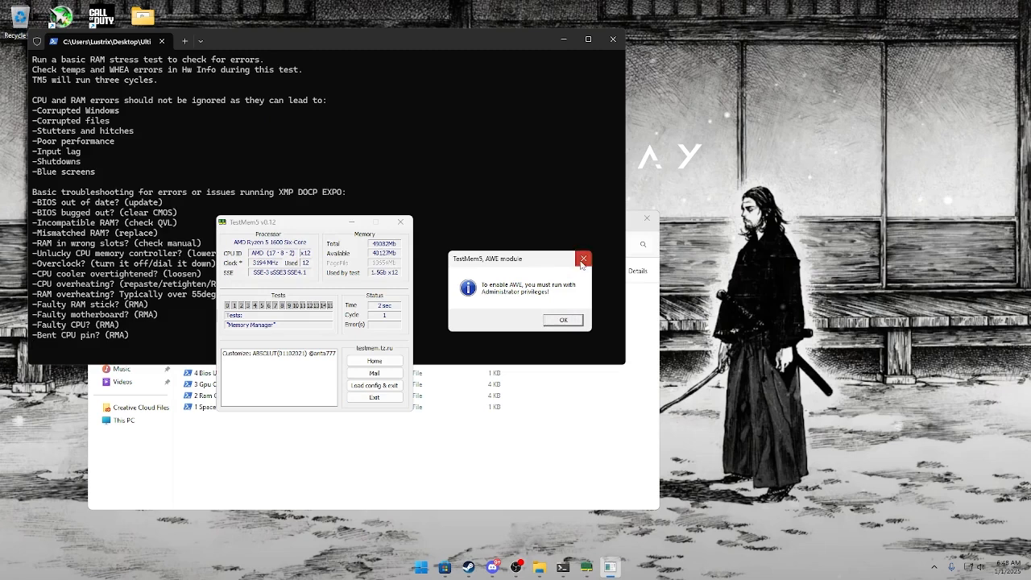
{"action": "left_click", "coordinate": [581, 257]}
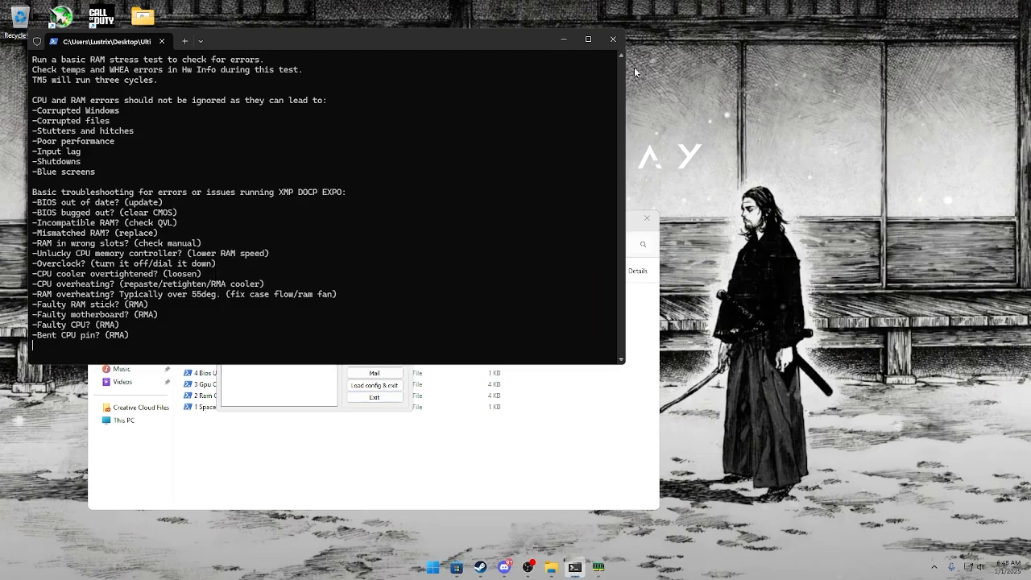
Close the RAM test console, check TestMem5's test progress with the folder window minimized, and exit TestMem5.
{"action": "left_click", "coordinate": [613, 39]}
{"action": "left_click", "coordinate": [568, 571]}
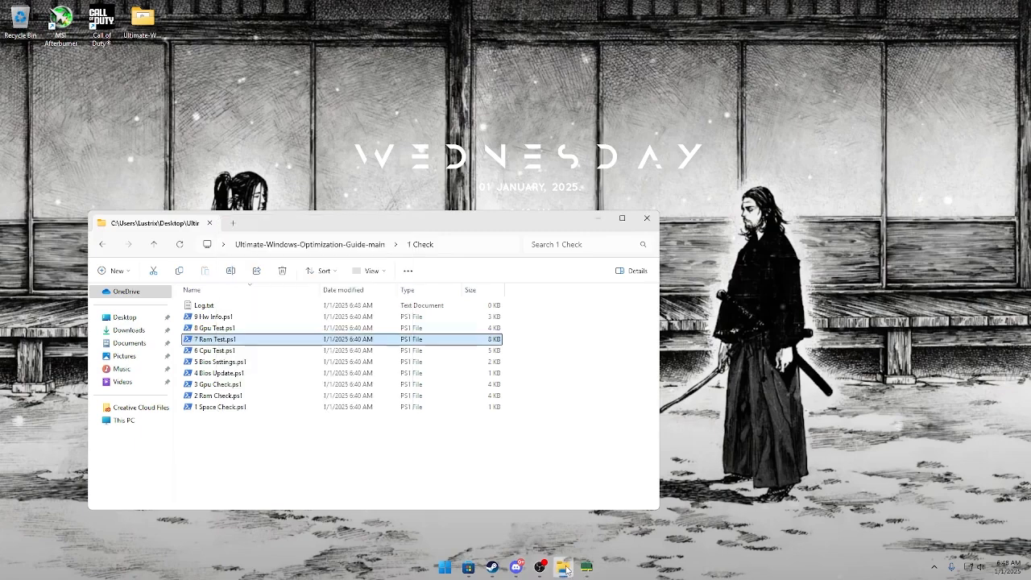
{"action": "left_click", "coordinate": [566, 568]}
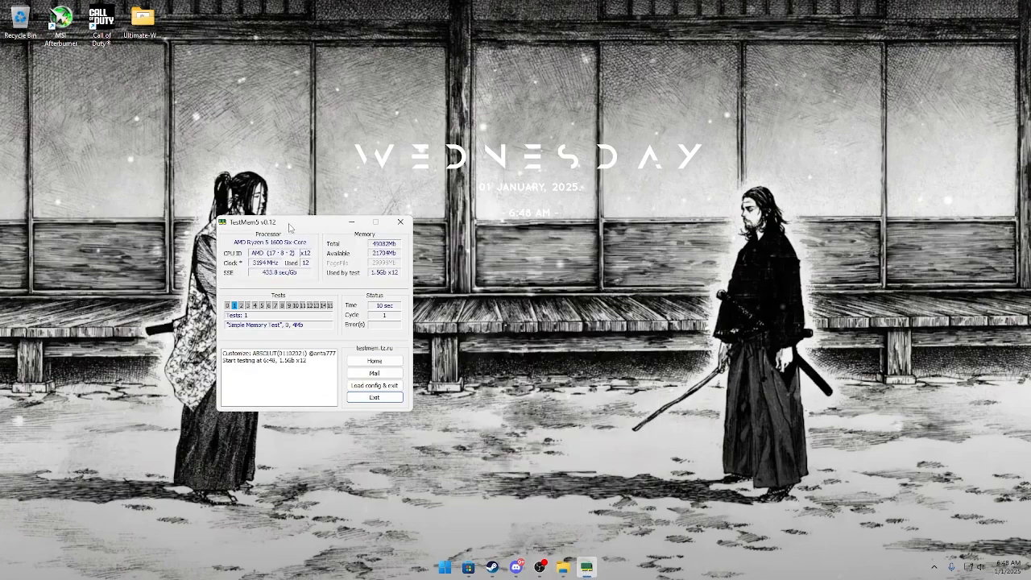
{"action": "left_click_drag", "start_coordinate": [290, 223], "coordinate": [309, 217]}
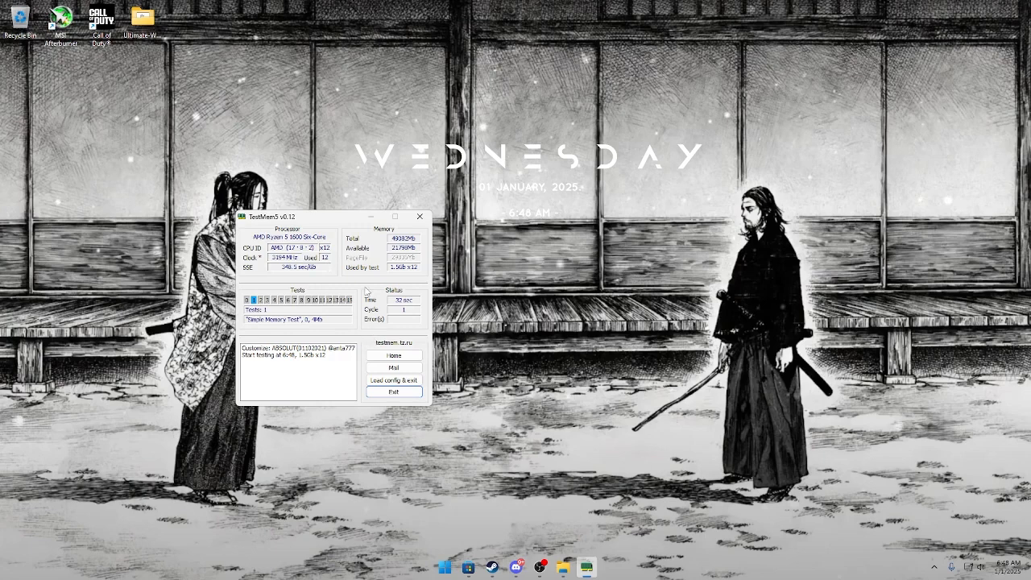
{"action": "left_click", "coordinate": [419, 215]}
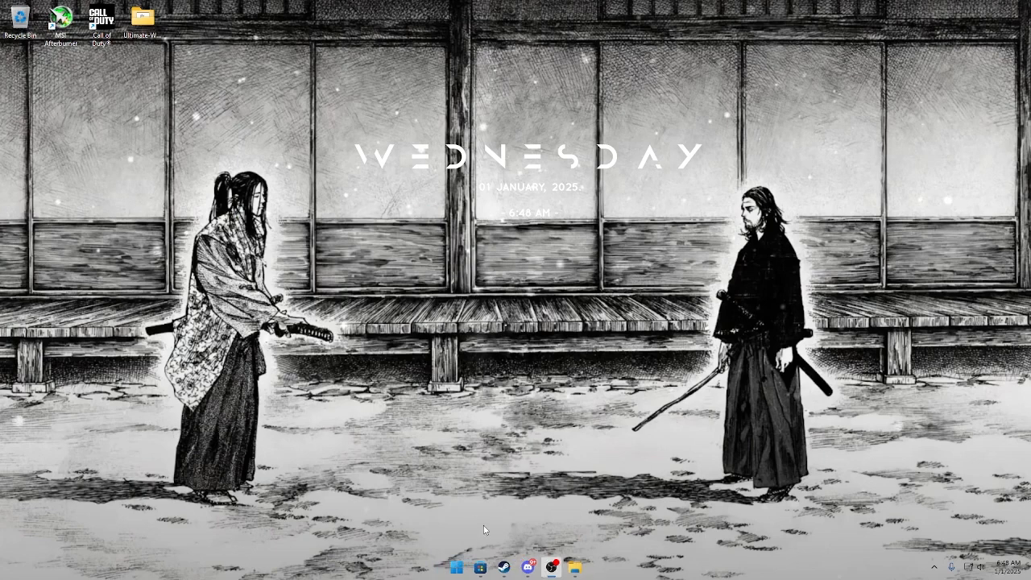
Run 9 Hw Info.ps1 from the 1 Check folder, start HWiNFO 64 in full mode, and dismiss its update notice.
{"action": "left_click", "coordinate": [586, 568]}
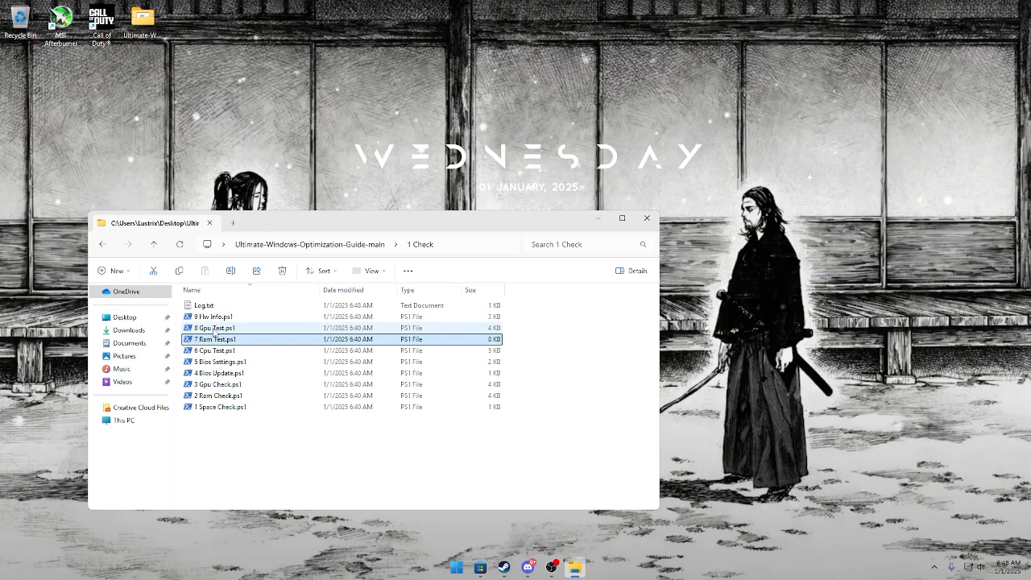
{"action": "double_click", "coordinate": [293, 316]}
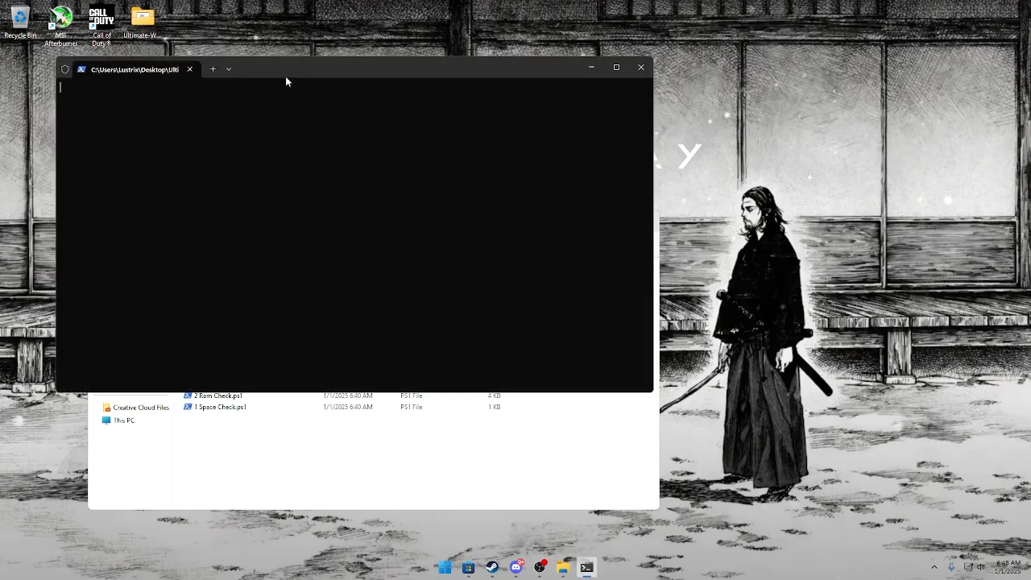
{"action": "left_click_drag", "start_coordinate": [286, 78], "coordinate": [612, 154]}
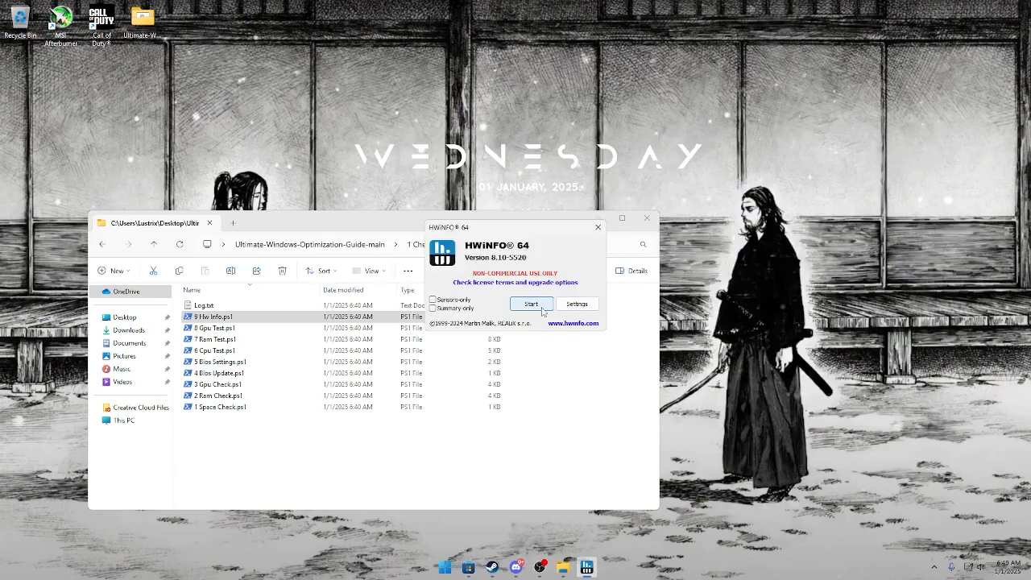
{"action": "left_click", "coordinate": [531, 305]}
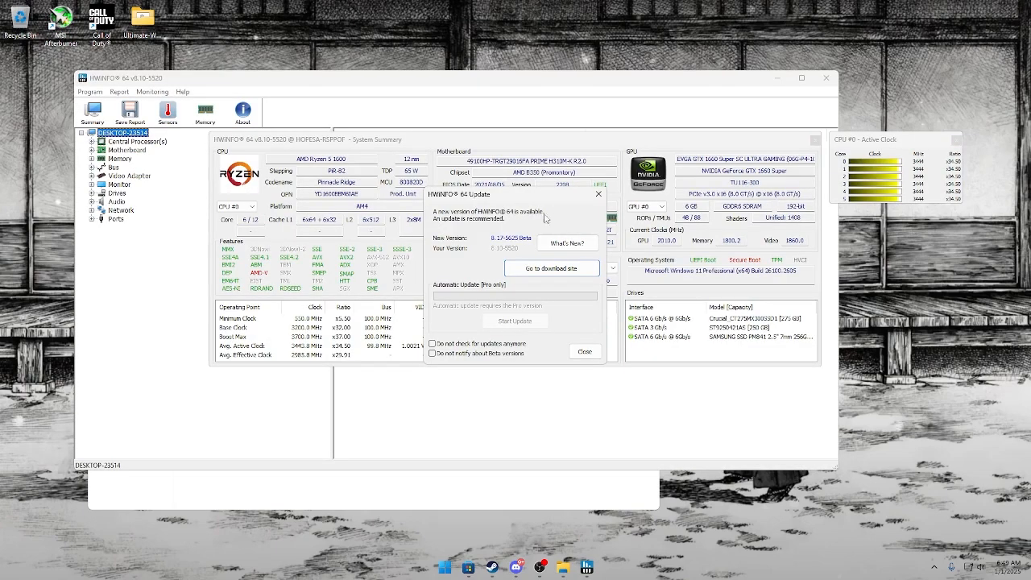
{"action": "left_click", "coordinate": [598, 195]}
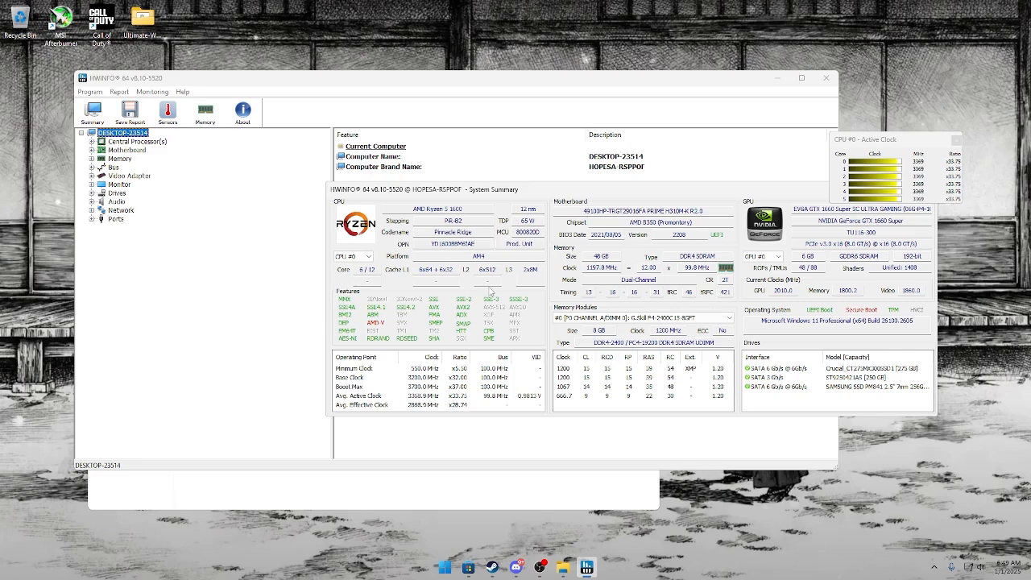
Examine memory modules #1, #2 and #3 and the GPU selection in the HWiNFO System Summary.
{"action": "left_click", "coordinate": [625, 318]}
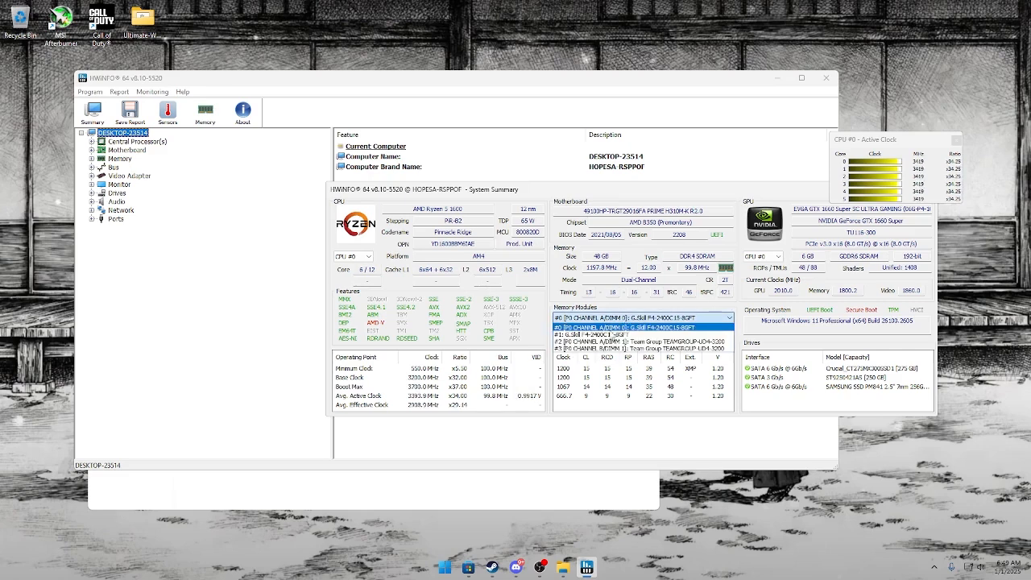
{"action": "left_click", "coordinate": [611, 333]}
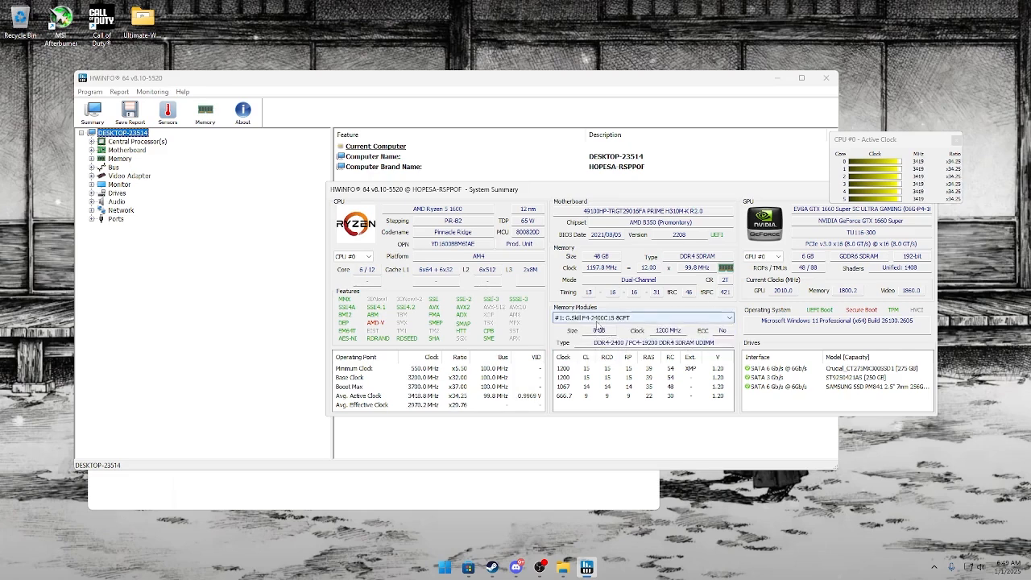
{"action": "left_click", "coordinate": [596, 319]}
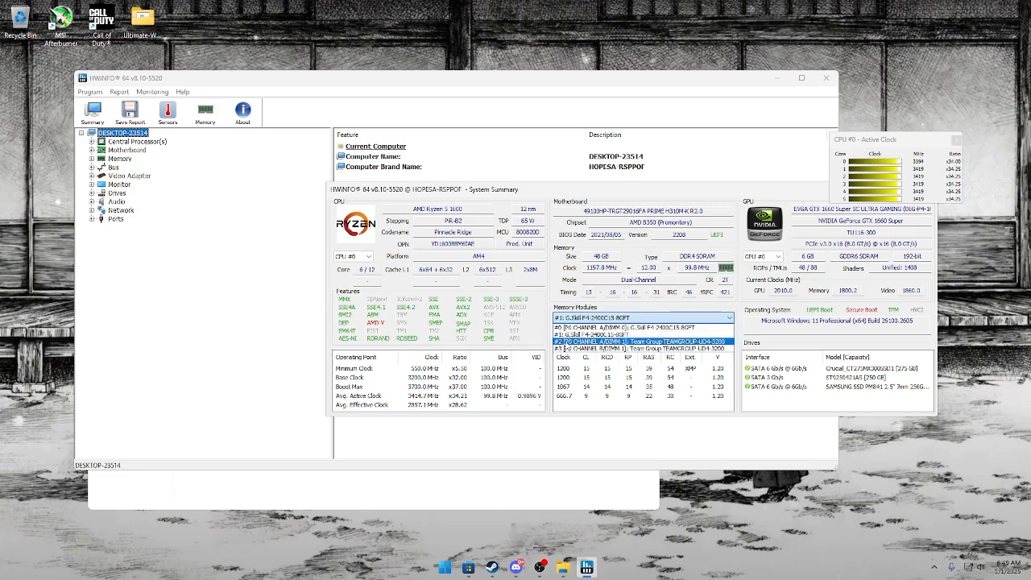
{"action": "left_click", "coordinate": [568, 341]}
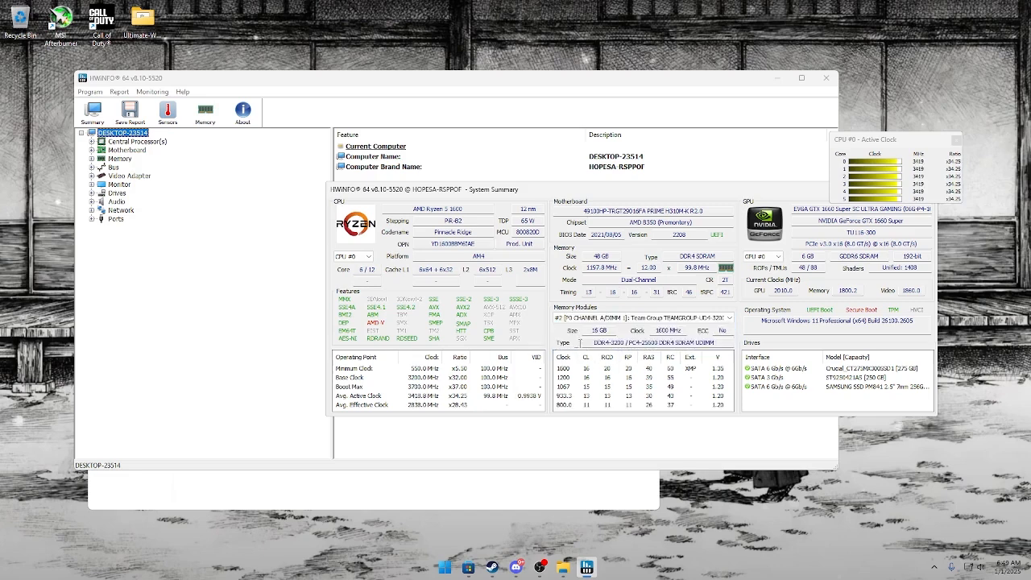
{"action": "left_click", "coordinate": [582, 318]}
{"action": "left_click", "coordinate": [590, 349]}
{"action": "left_click", "coordinate": [779, 256]}
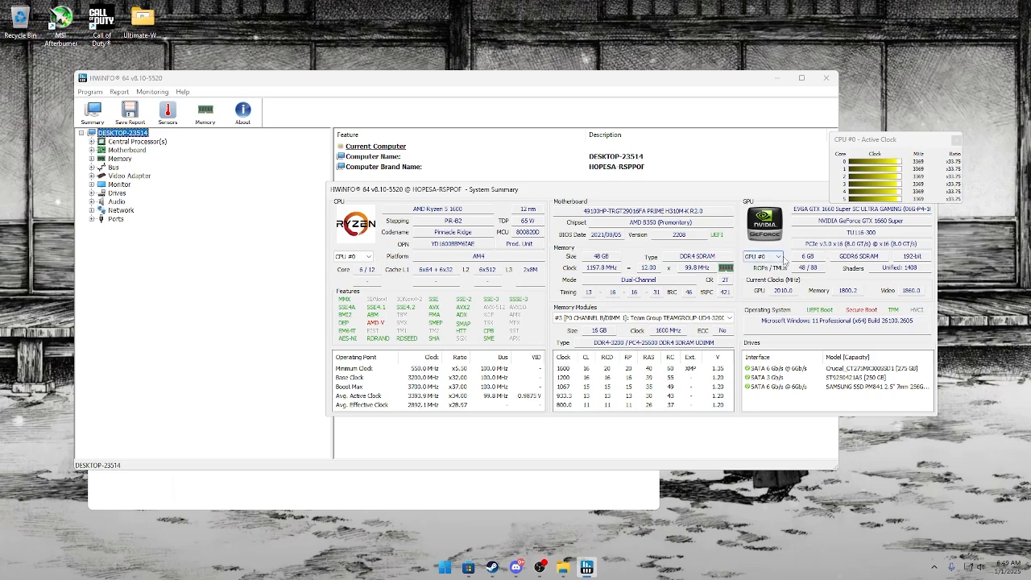
{"action": "left_click", "coordinate": [780, 266]}
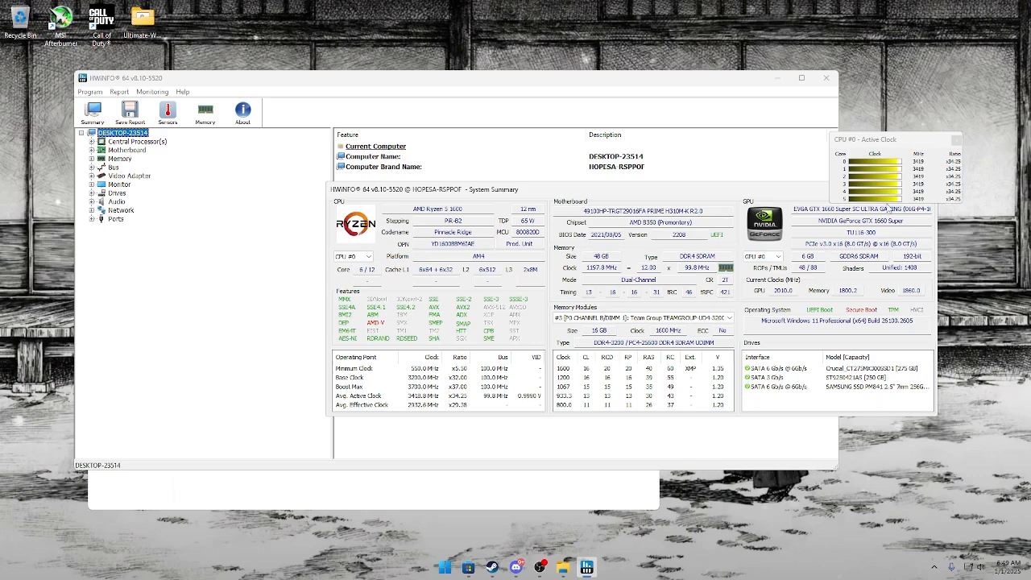
Close the CPU Active Clock, System Summary and main HWiNFO 64 windows.
{"action": "left_click", "coordinate": [956, 140]}
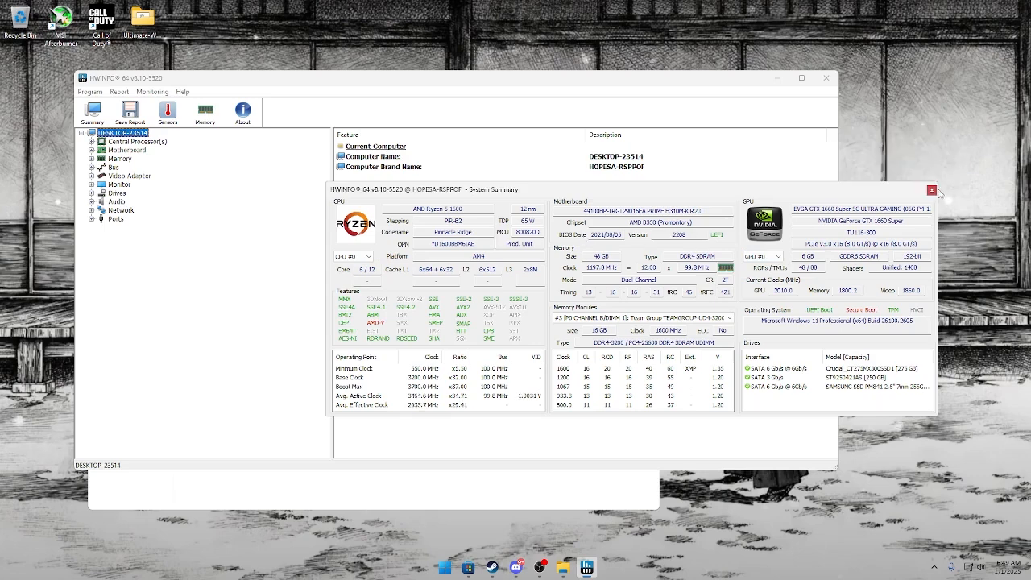
{"action": "left_click", "coordinate": [932, 190]}
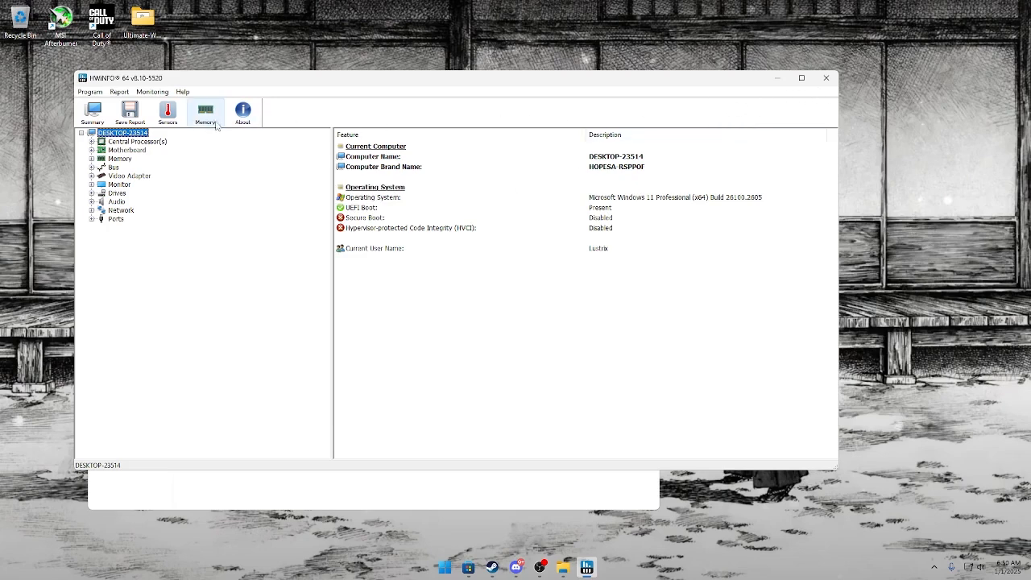
{"action": "left_click", "coordinate": [826, 78]}
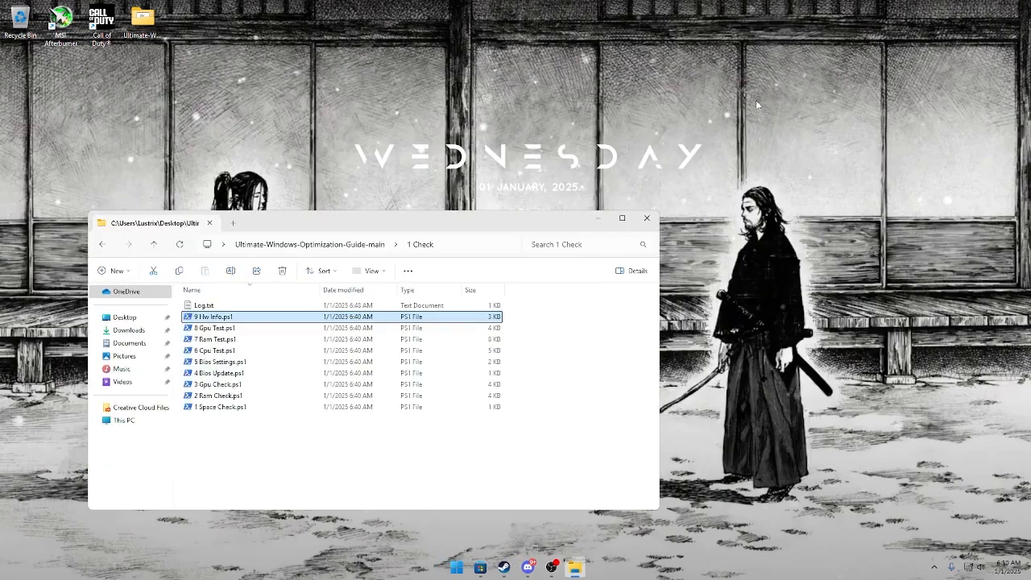
Delete Log.txt from the 1 Check folder and open the guide's 2 Refresh folder.
{"action": "left_click", "coordinate": [238, 306]}
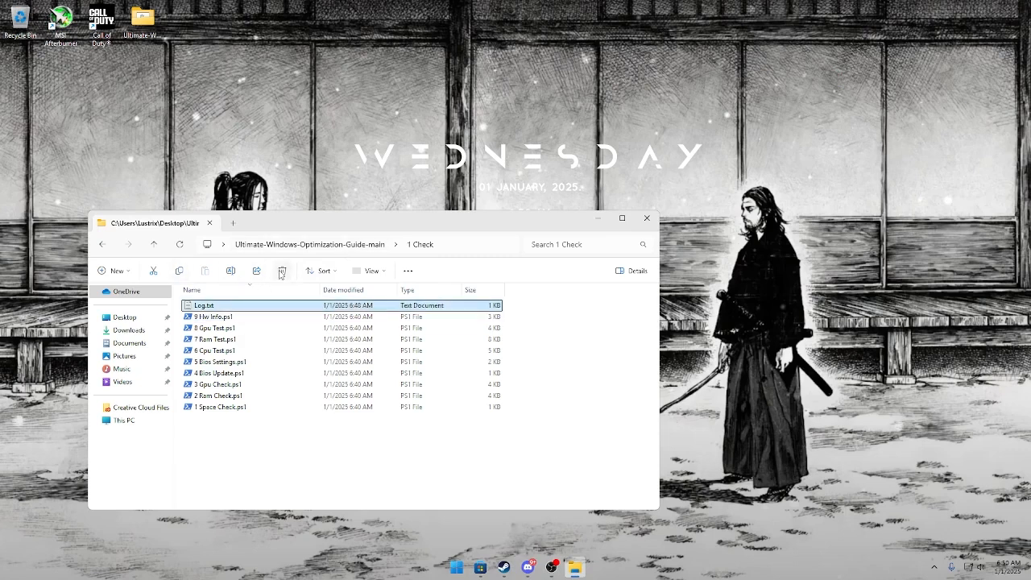
{"action": "left_click", "coordinate": [276, 245]}
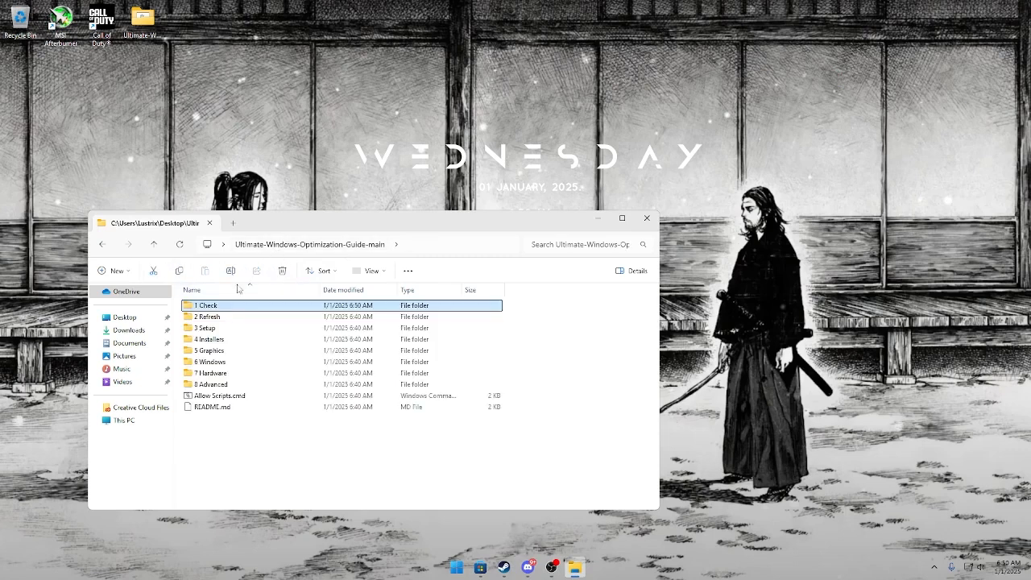
{"action": "double_click", "coordinate": [244, 318]}
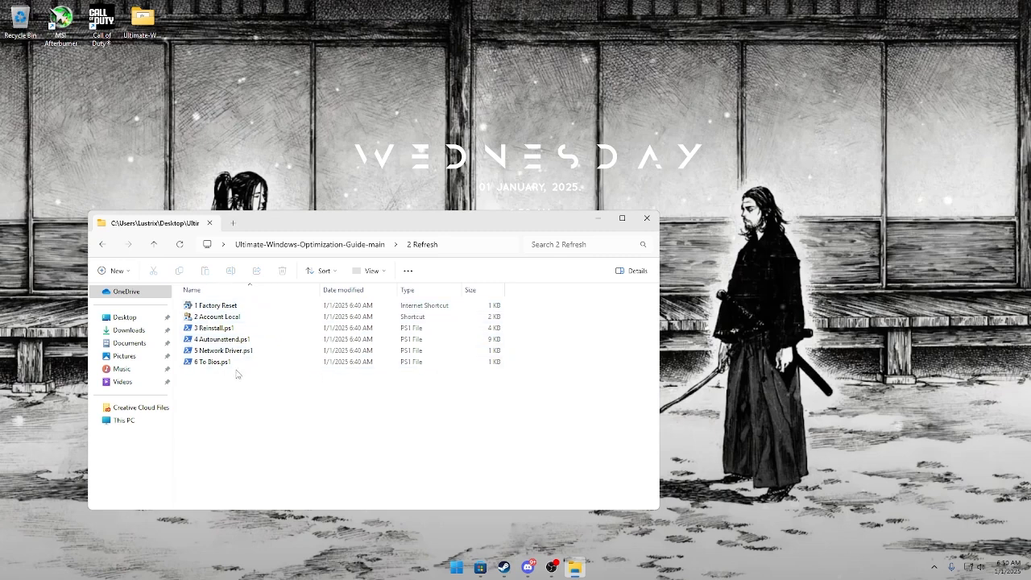
Go back to the Ultimate-Windows-Optimization-Guide-main folder, open 3 Setup, and select the 6 Sign In Info shortcut.
{"action": "left_click", "coordinate": [370, 244]}
{"action": "left_click", "coordinate": [225, 330]}
{"action": "double_click", "coordinate": [225, 330]}
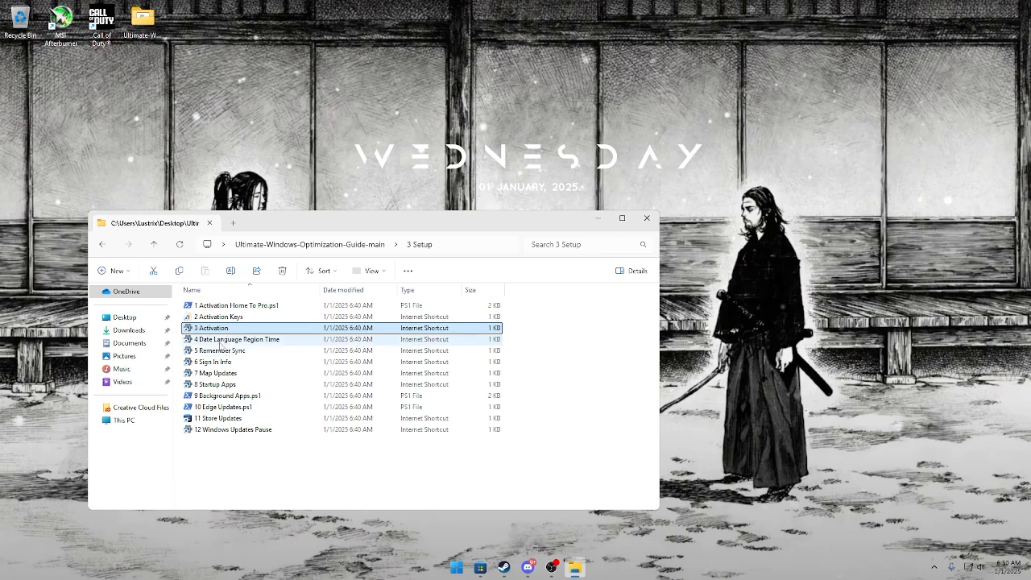
{"action": "left_click", "coordinate": [227, 363]}
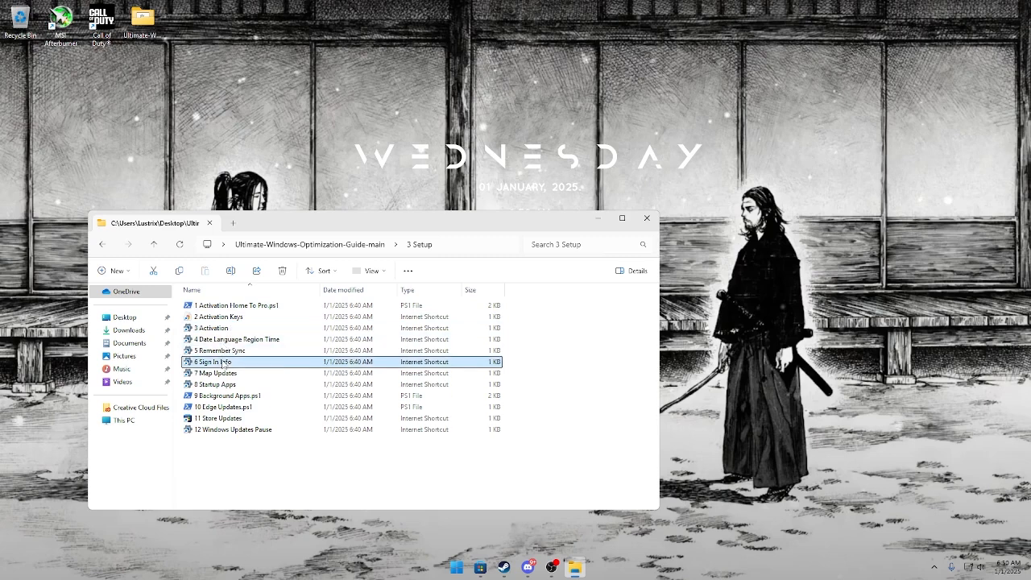
Open and close the 7 Map Updates settings, and turn off TranslucentTB in the 8 Startup Apps settings.
{"action": "double_click", "coordinate": [231, 375]}
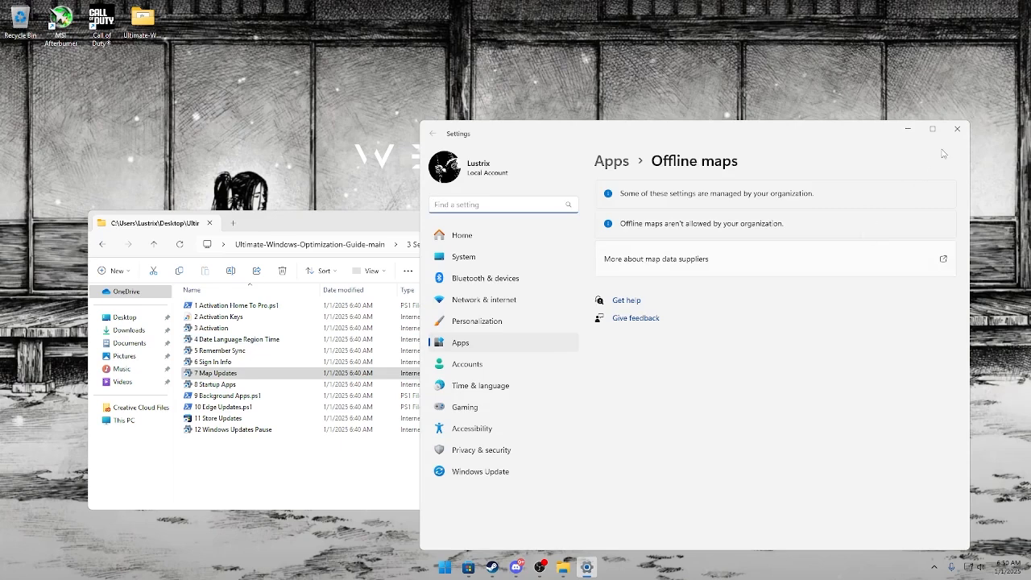
{"action": "left_click", "coordinate": [957, 129]}
{"action": "left_click", "coordinate": [260, 385]}
{"action": "double_click", "coordinate": [262, 386]}
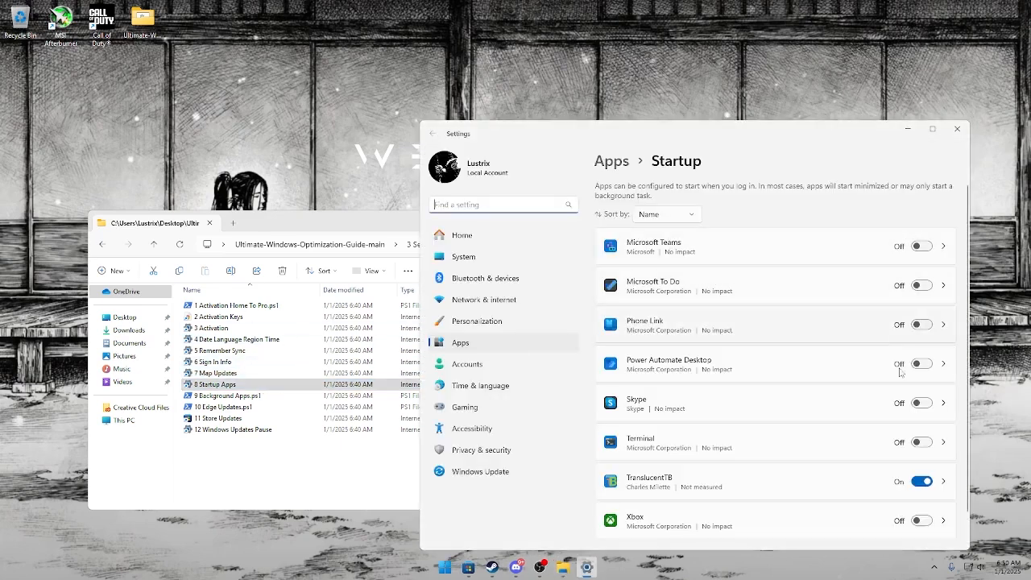
{"action": "left_click", "coordinate": [922, 481]}
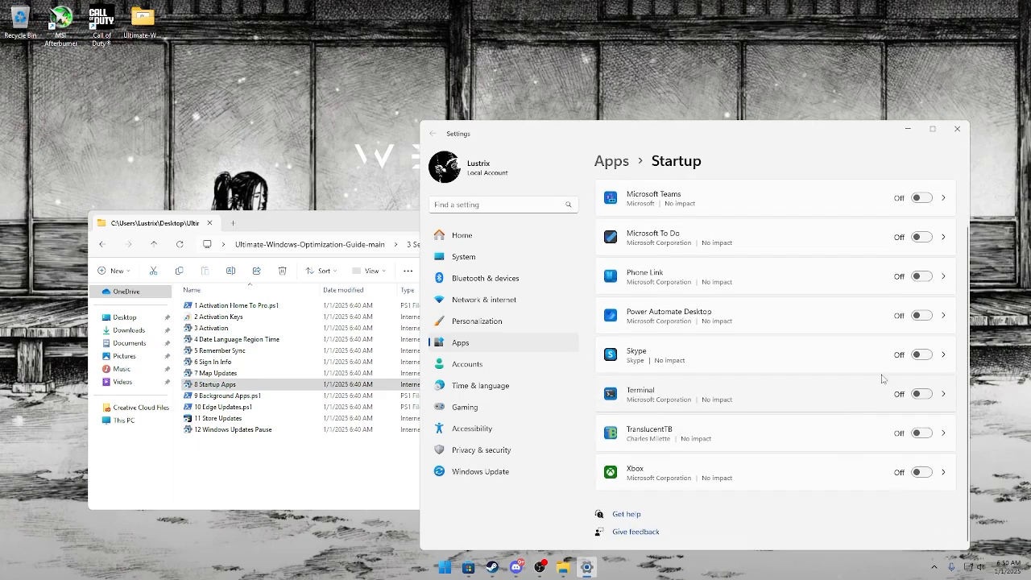
{"action": "left_click", "coordinate": [957, 129]}
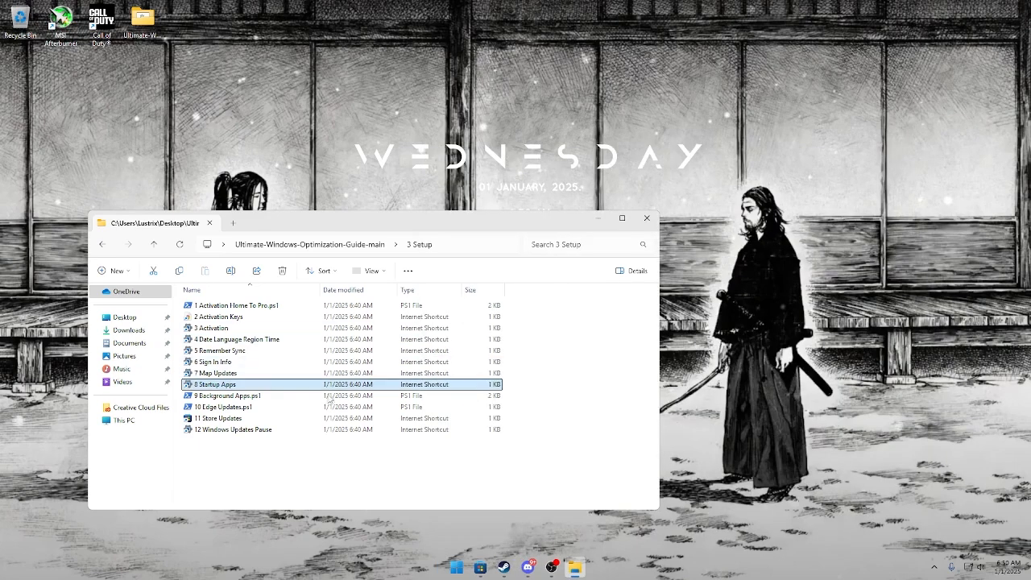
Run 9 Background Apps.ps1 with option 1, close its console, and launch 10 Edge Updates.ps1.
{"action": "left_click", "coordinate": [330, 396]}
{"action": "double_click", "coordinate": [311, 395]}
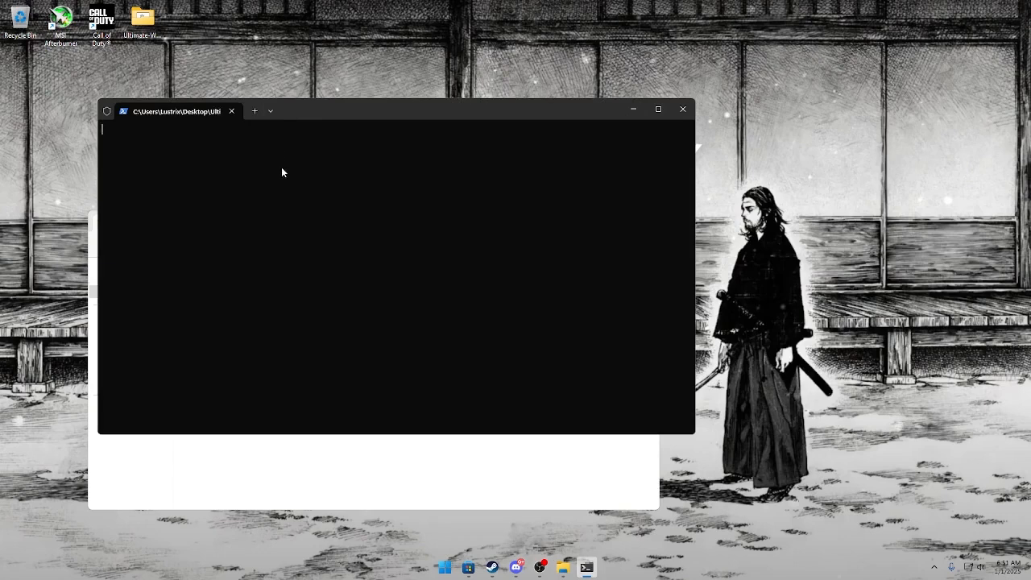
{"action": "type", "text": "1"}
{"action": "key", "text": "Return"}
{"action": "left_click", "coordinate": [231, 111]}
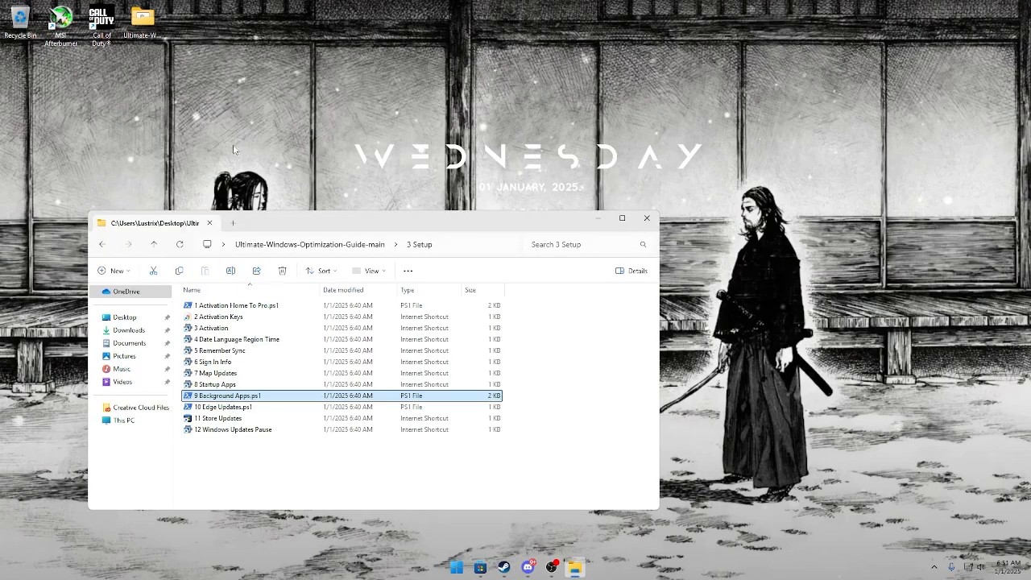
{"action": "double_click", "coordinate": [238, 407]}
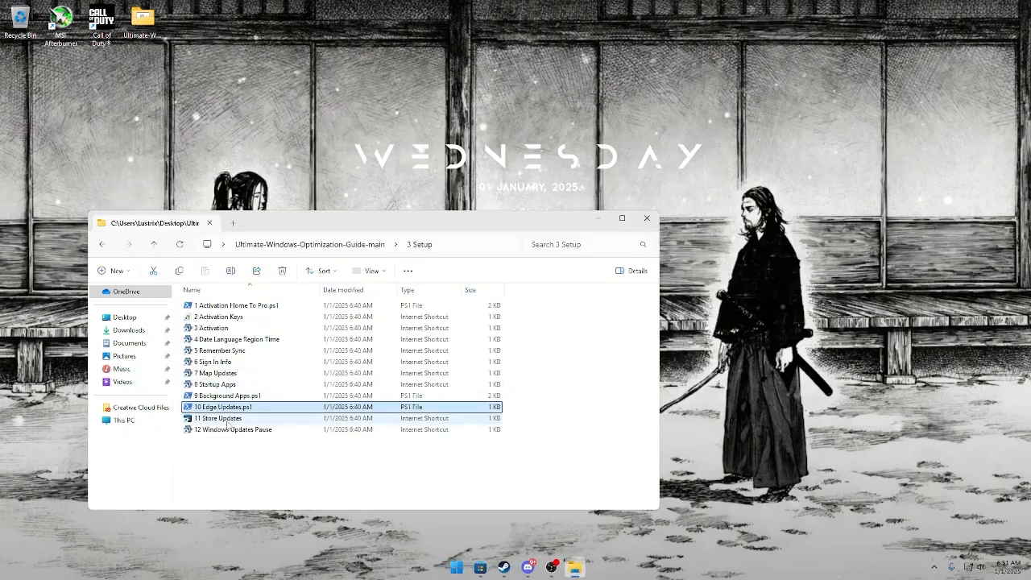
Open 11 Store Updates, turn off notifications for app installations and video autoplay, and close the Microsoft Store.
{"action": "double_click", "coordinate": [226, 421]}
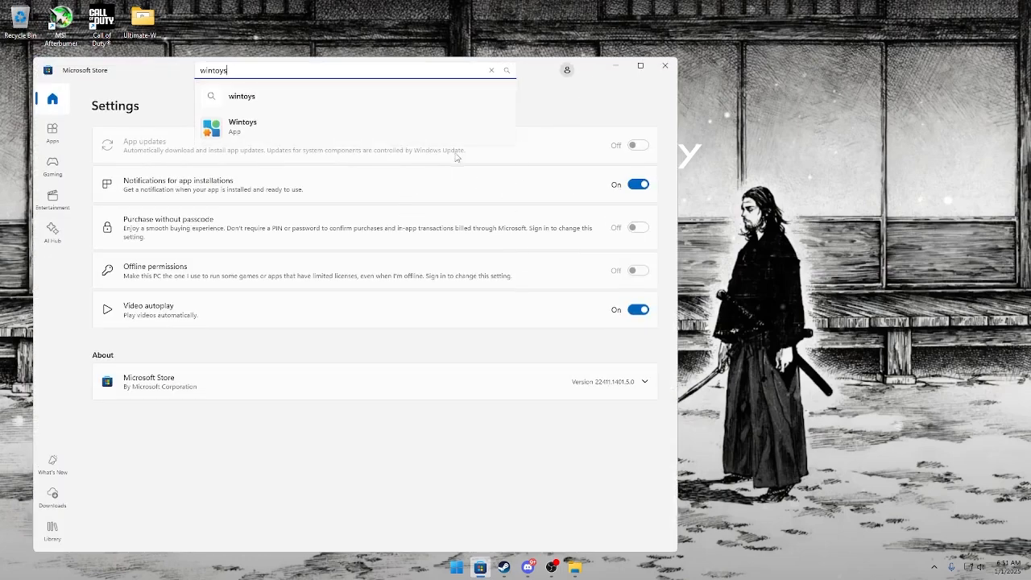
{"action": "left_click", "coordinate": [437, 196]}
{"action": "left_click", "coordinate": [635, 185]}
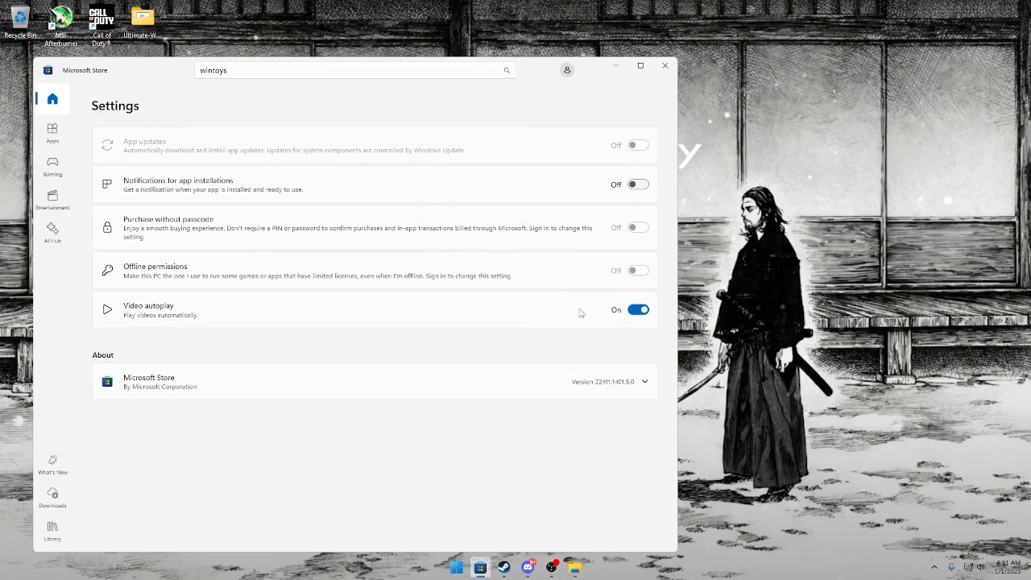
{"action": "left_click", "coordinate": [636, 310]}
{"action": "left_click", "coordinate": [664, 65]}
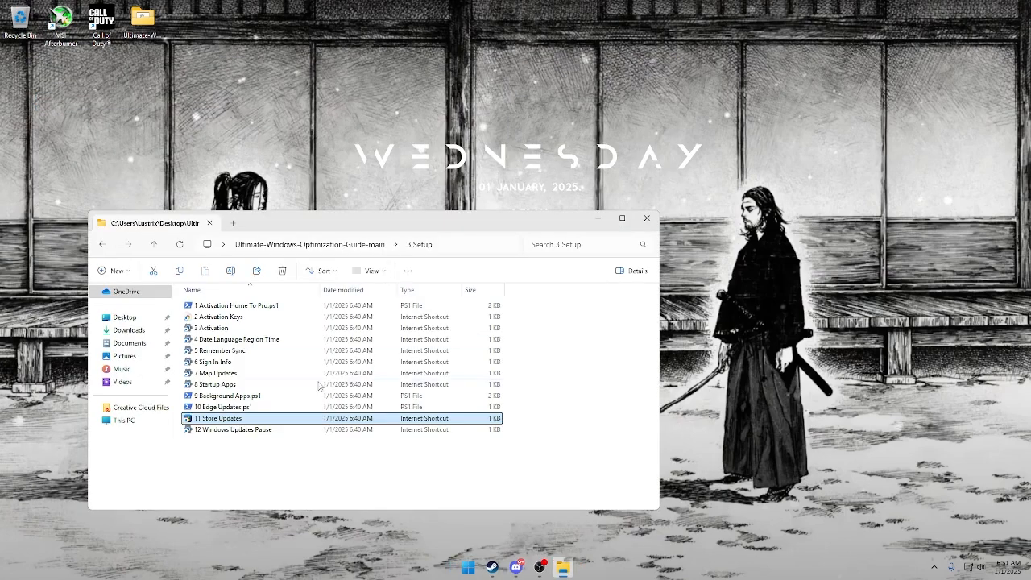
Open 12 Windows Updates Pause, pause Windows updates for 1 week, and close Settings.
{"action": "left_click", "coordinate": [296, 433]}
{"action": "double_click", "coordinate": [296, 432]}
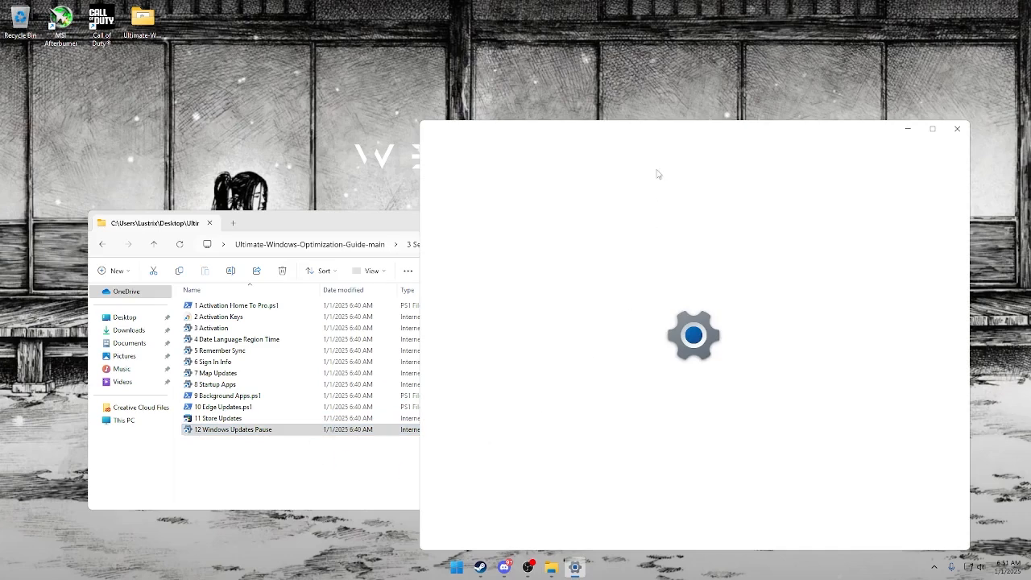
{"action": "left_click_drag", "start_coordinate": [669, 133], "coordinate": [560, 107]}
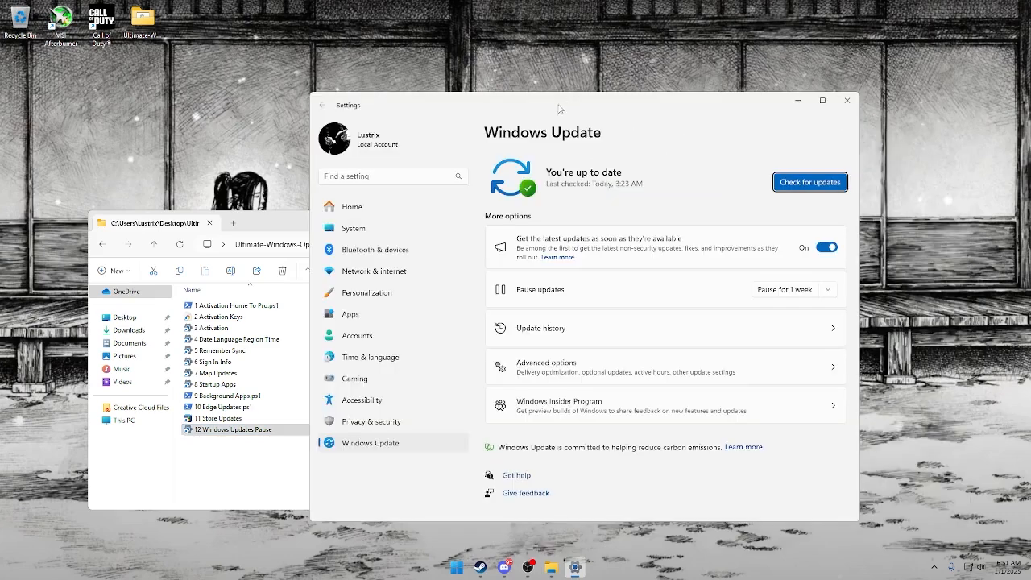
{"action": "left_click", "coordinate": [793, 290]}
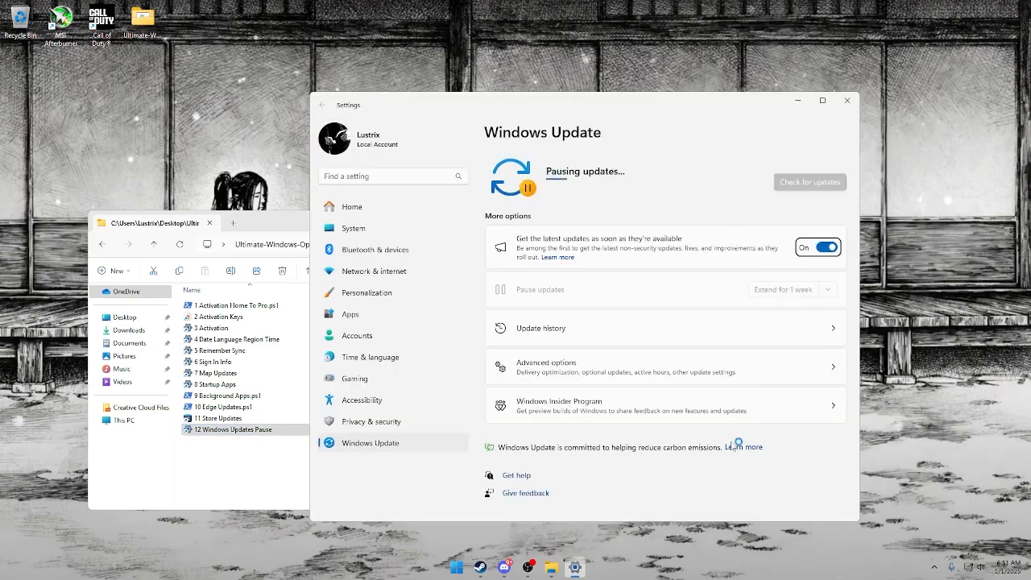
{"action": "left_click", "coordinate": [846, 100]}
Open the guide's 4 Installers folder, launch 1 Installers.ps1, and close its console without installing any program.
{"action": "left_click", "coordinate": [385, 247]}
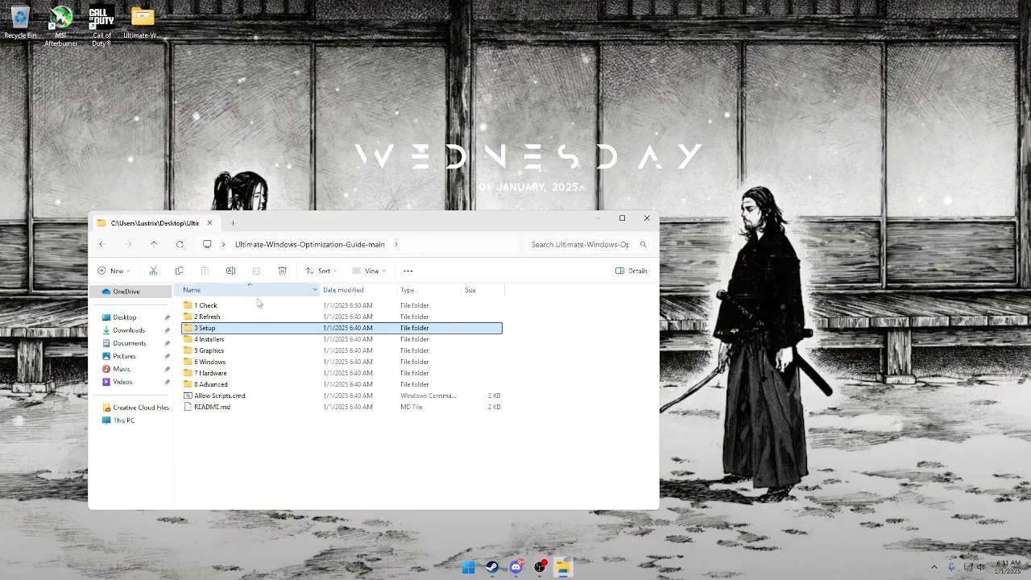
{"action": "double_click", "coordinate": [233, 340]}
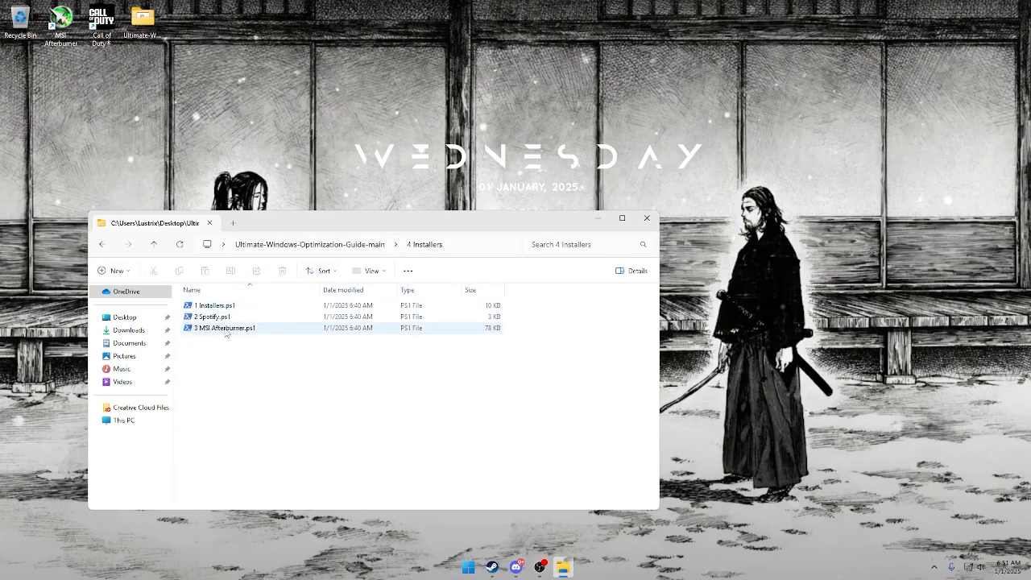
{"action": "left_click", "coordinate": [239, 307]}
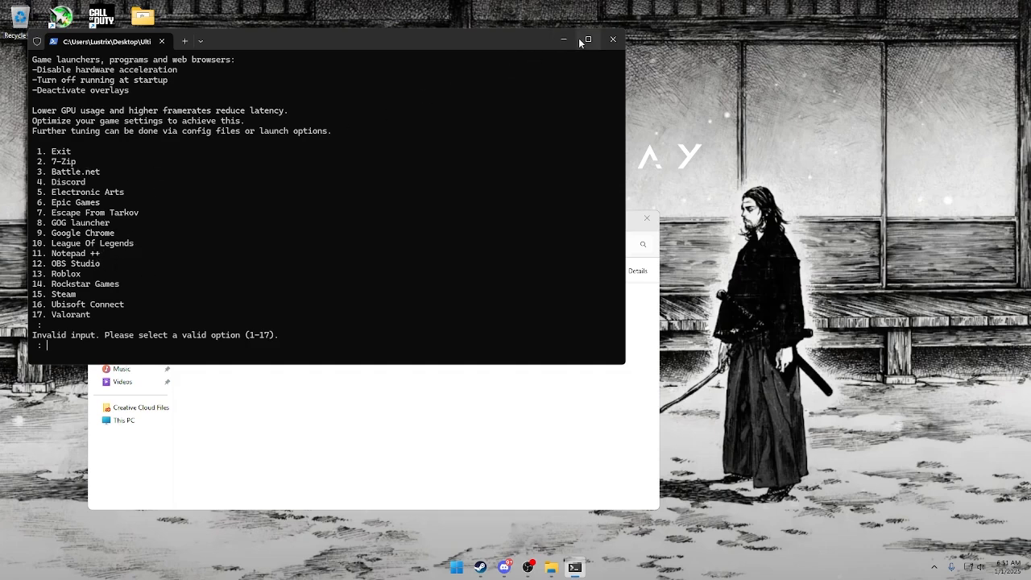
{"action": "left_click", "coordinate": [613, 38]}
Open the guide's 5 Graphics folder, run 1 Clean Driver.ps1 to install DDU, and refresh the desktop.
{"action": "left_click", "coordinate": [350, 245]}
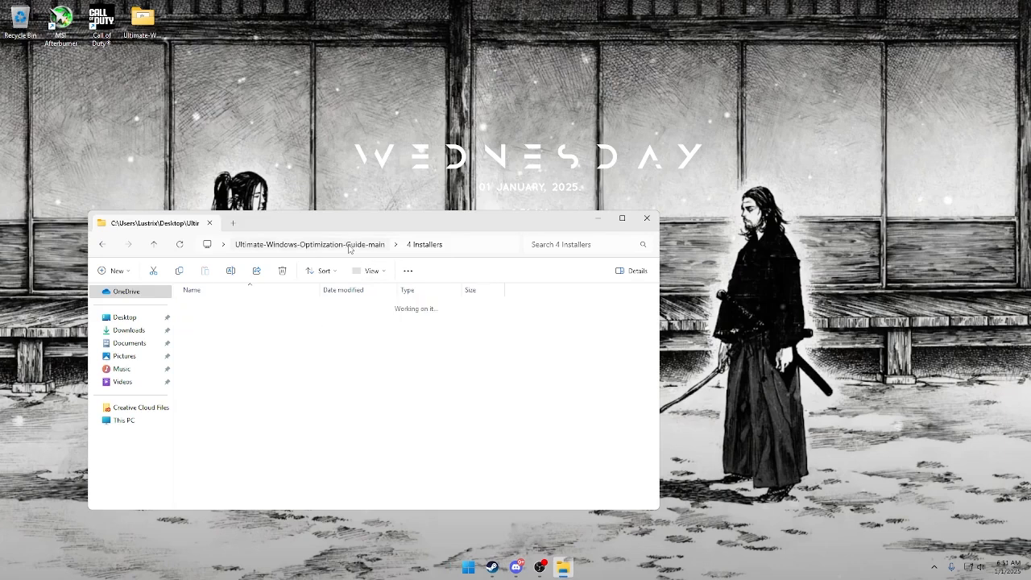
{"action": "double_click", "coordinate": [272, 352]}
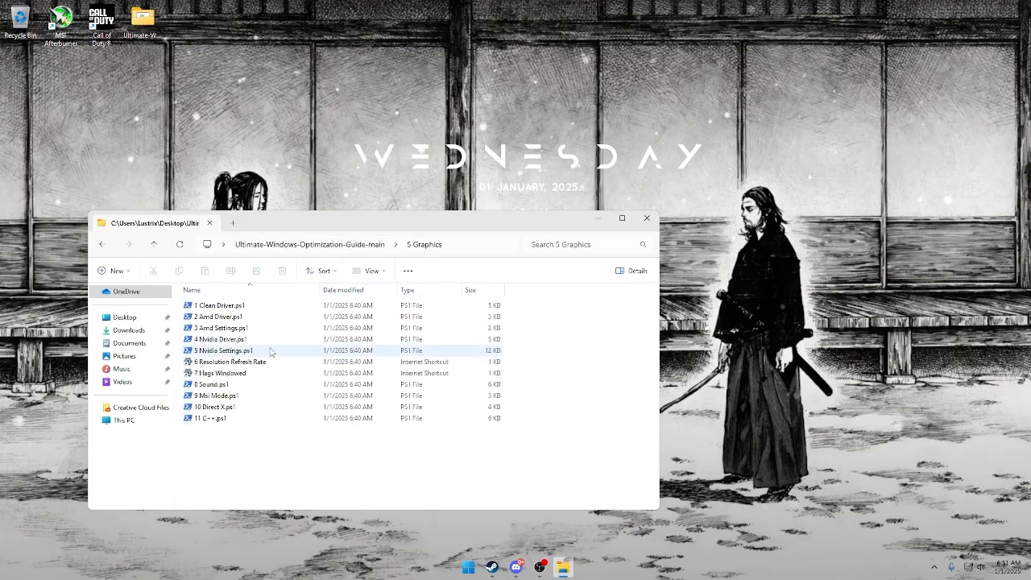
{"action": "left_click", "coordinate": [238, 422]}
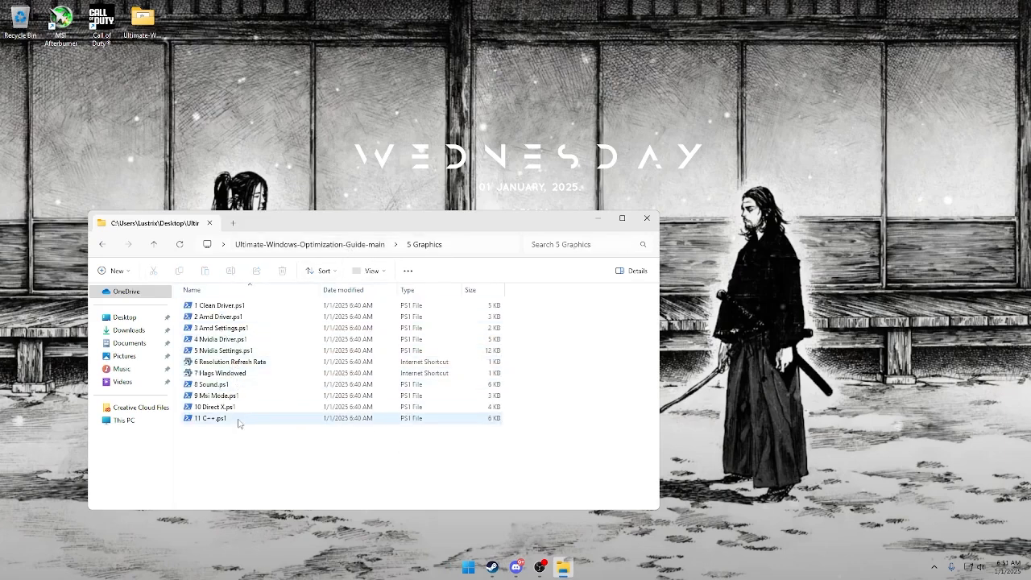
{"action": "left_click", "coordinate": [223, 307]}
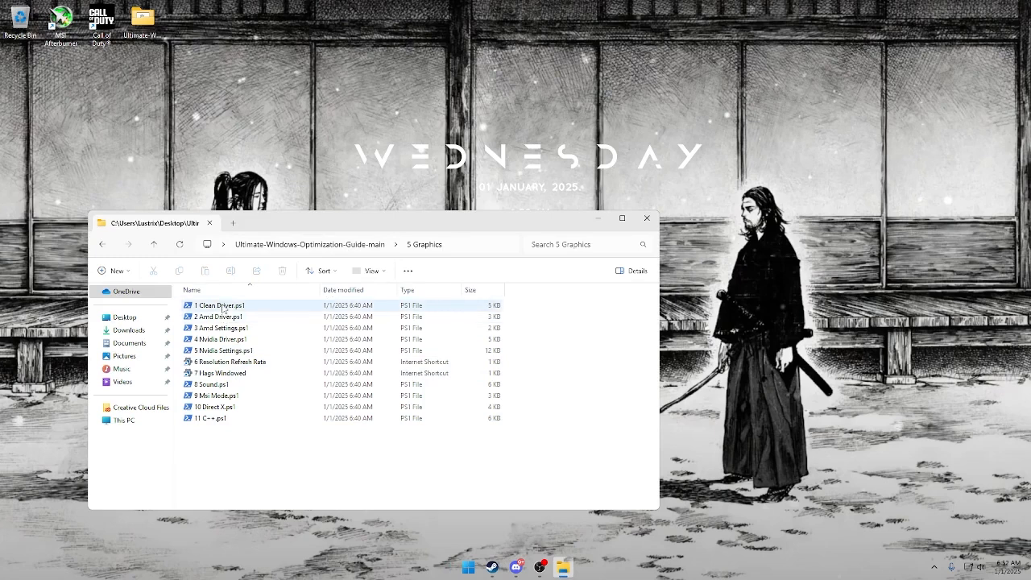
{"action": "left_click", "coordinate": [225, 308]}
{"action": "double_click", "coordinate": [224, 307]}
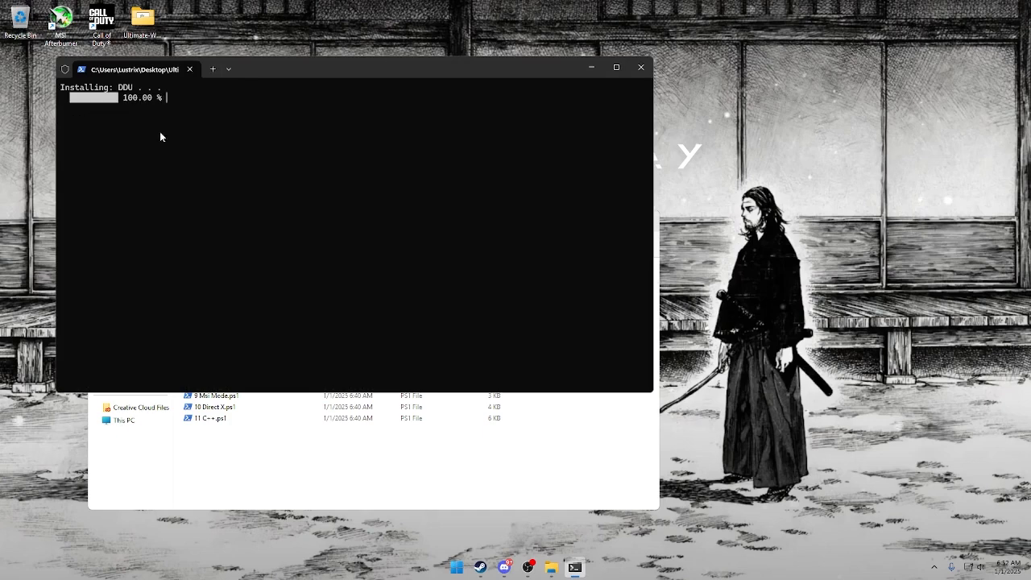
{"action": "left_click", "coordinate": [192, 70]}
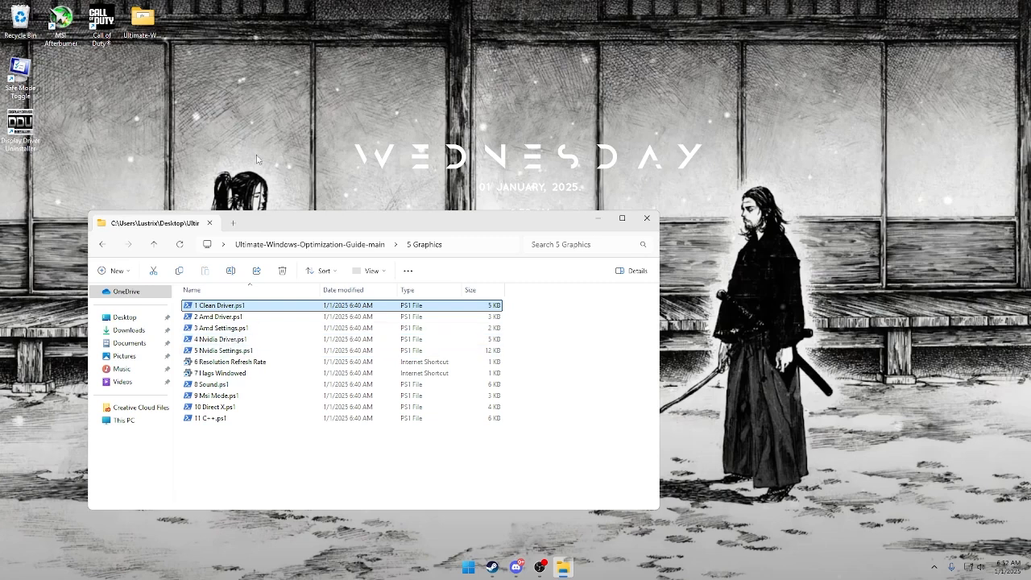
{"action": "right_click", "coordinate": [250, 131]}
{"action": "left_click", "coordinate": [282, 162]}
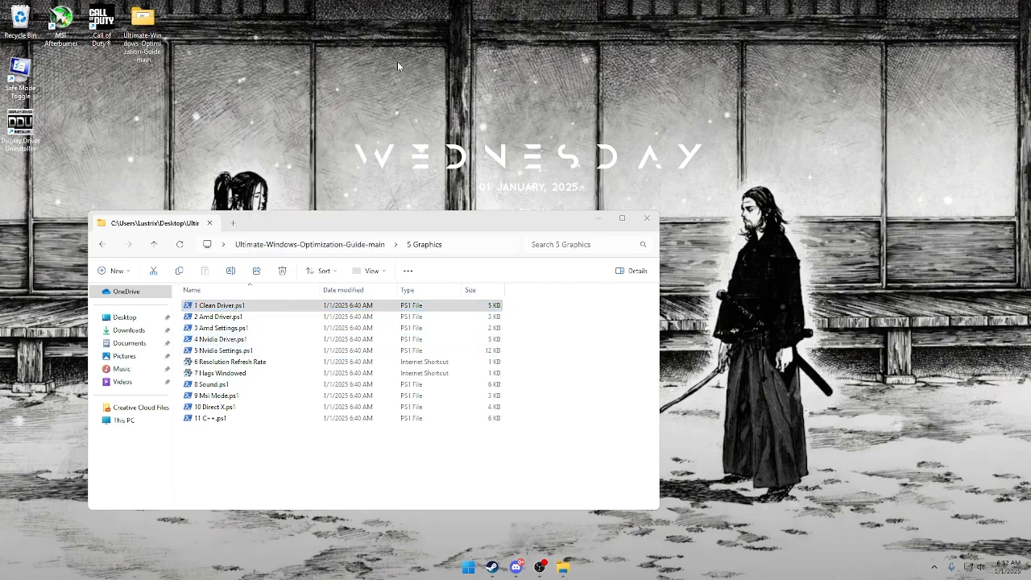
Run 4 Nvidia Driver.ps1 with option 1, Install: Nvidia Driver (Recommended), and minimize its console during the download.
{"action": "double_click", "coordinate": [235, 344]}
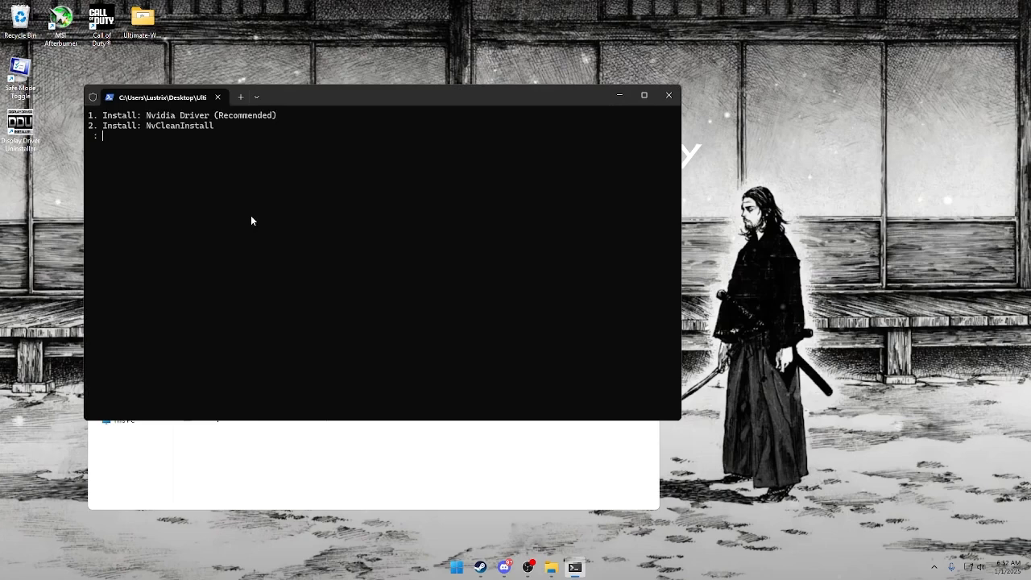
{"action": "type", "text": "1"}
{"action": "key", "text": "Return"}
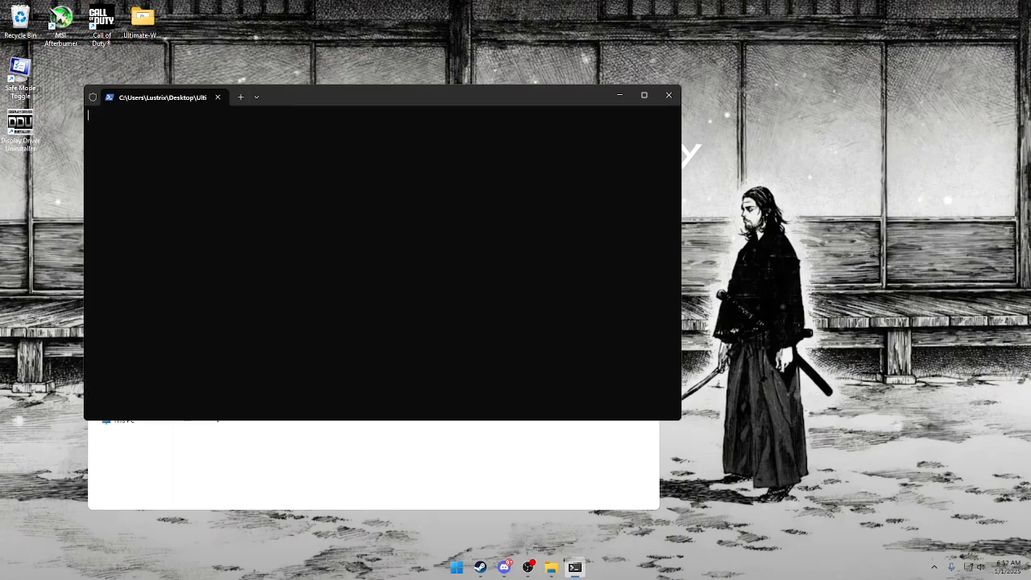
{"action": "left_click_drag", "start_coordinate": [315, 96], "coordinate": [534, 87]}
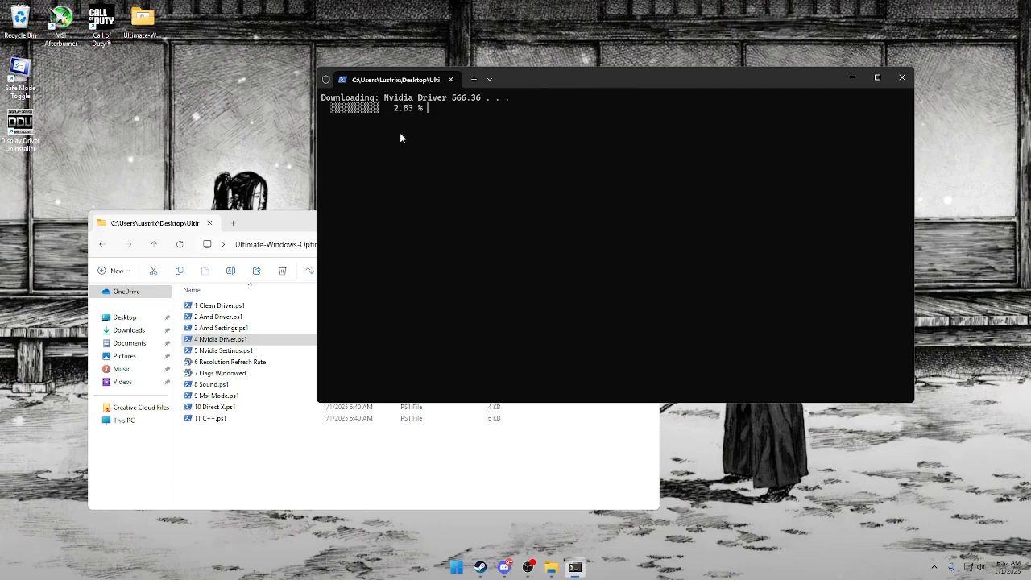
{"action": "left_click", "coordinate": [295, 472]}
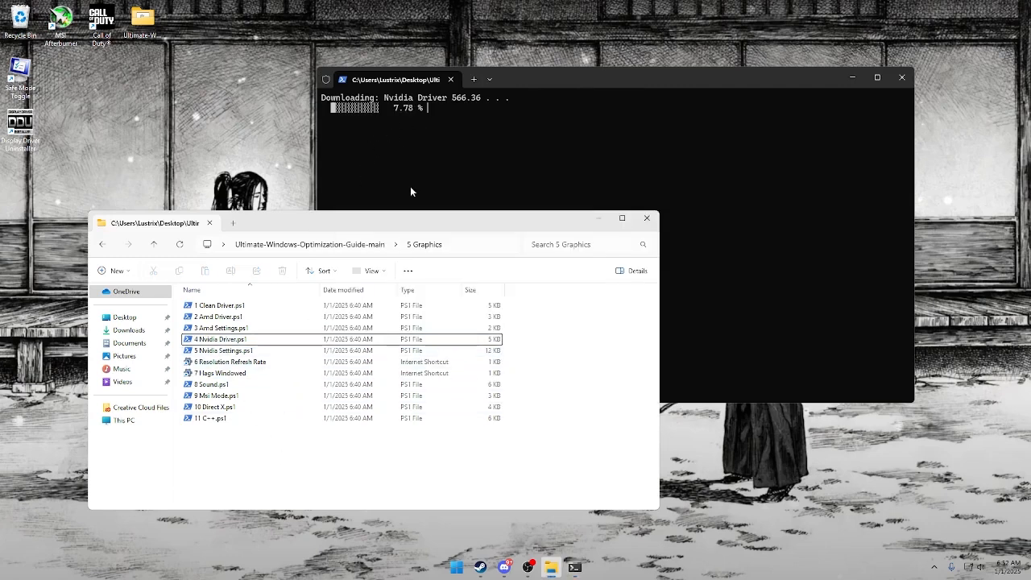
{"action": "left_click", "coordinate": [853, 77]}
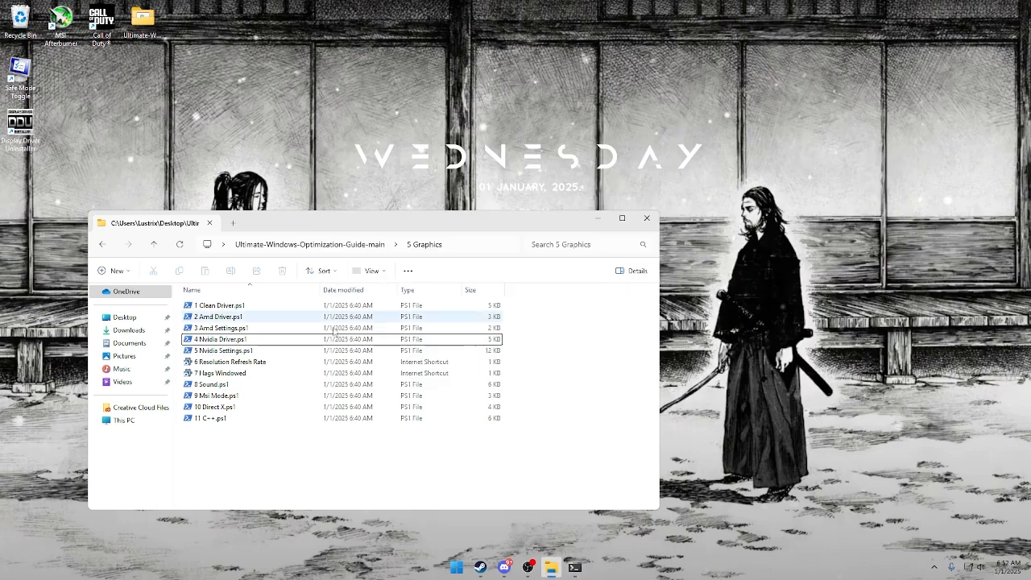
Run 5 Nvidia Settings.ps1 with option 1, NVIDIA Settings: On (Recommended).
{"action": "left_click", "coordinate": [290, 352]}
{"action": "double_click", "coordinate": [290, 352]}
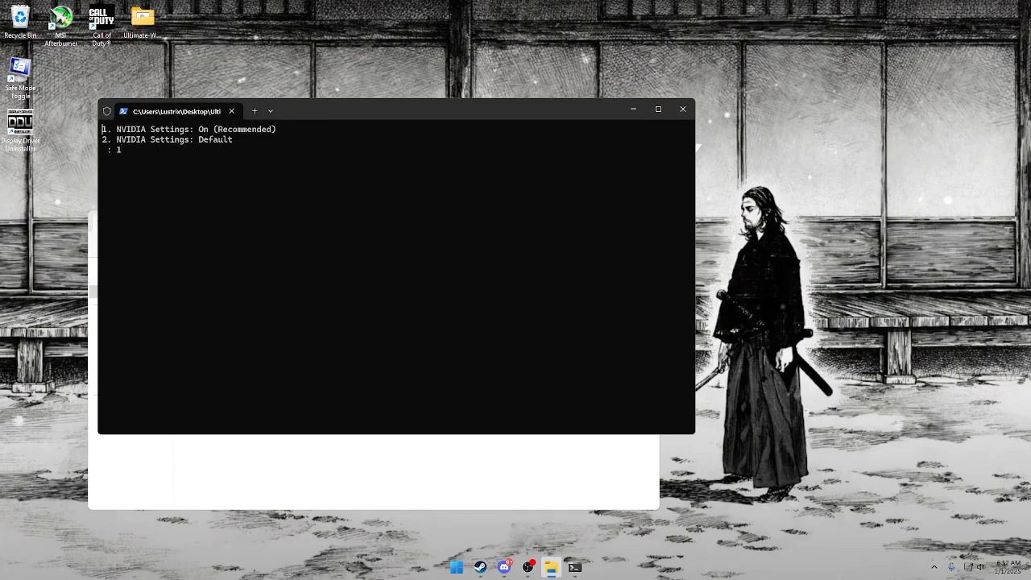
{"action": "type", "text": "1"}
{"action": "key", "text": "Return"}
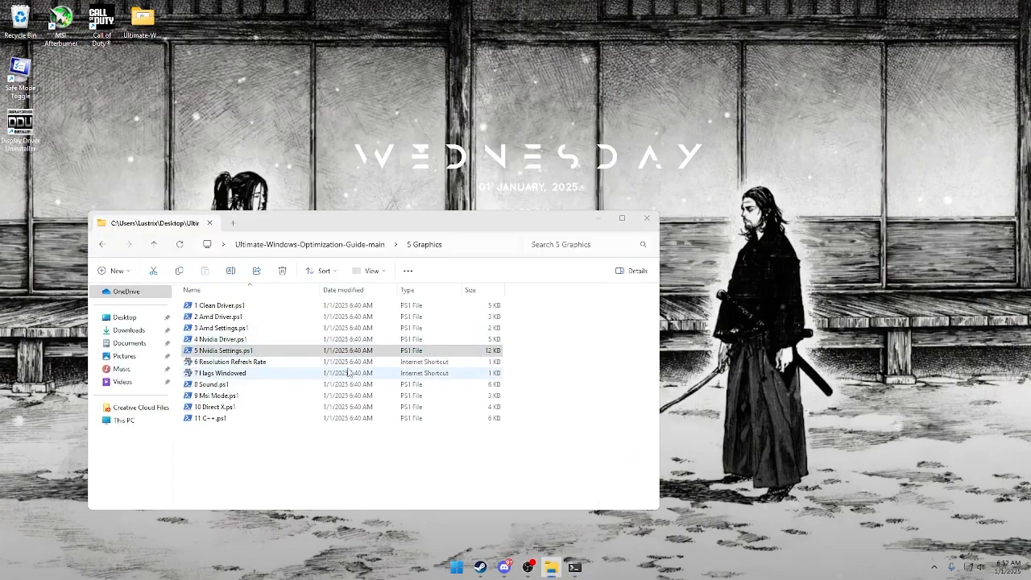
Open 6 Resolution Refresh Rate, set Display 1's refresh rate to 100 Hz in the advanced display settings, and keep the change.
{"action": "double_click", "coordinate": [258, 362]}
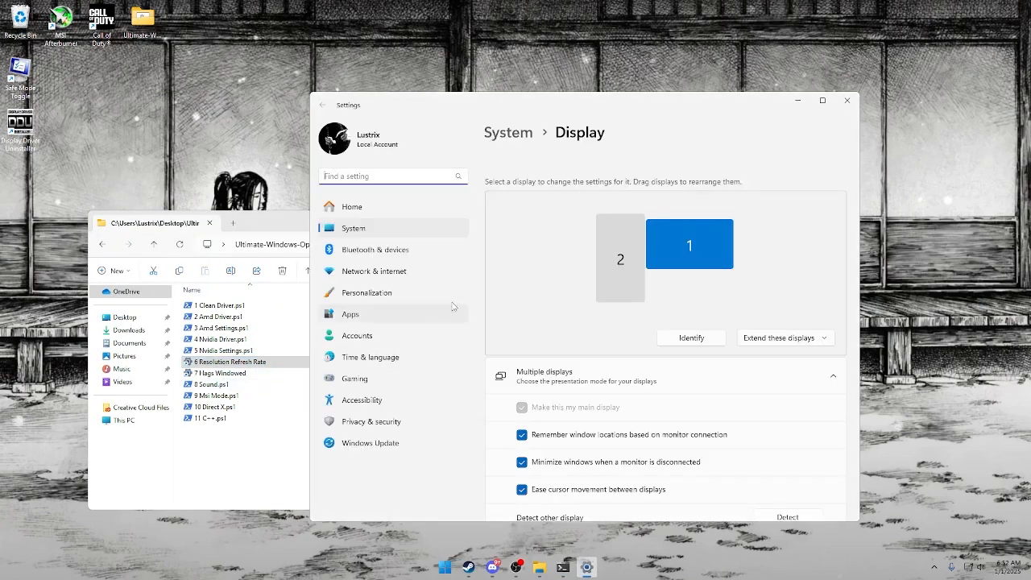
{"action": "scroll", "coordinate": [698, 329], "scroll_direction": "down", "scroll_amount": 3}
{"action": "scroll", "coordinate": [709, 329], "scroll_direction": "up", "scroll_amount": 3}
{"action": "scroll", "coordinate": [685, 268], "scroll_direction": "down", "scroll_amount": 10}
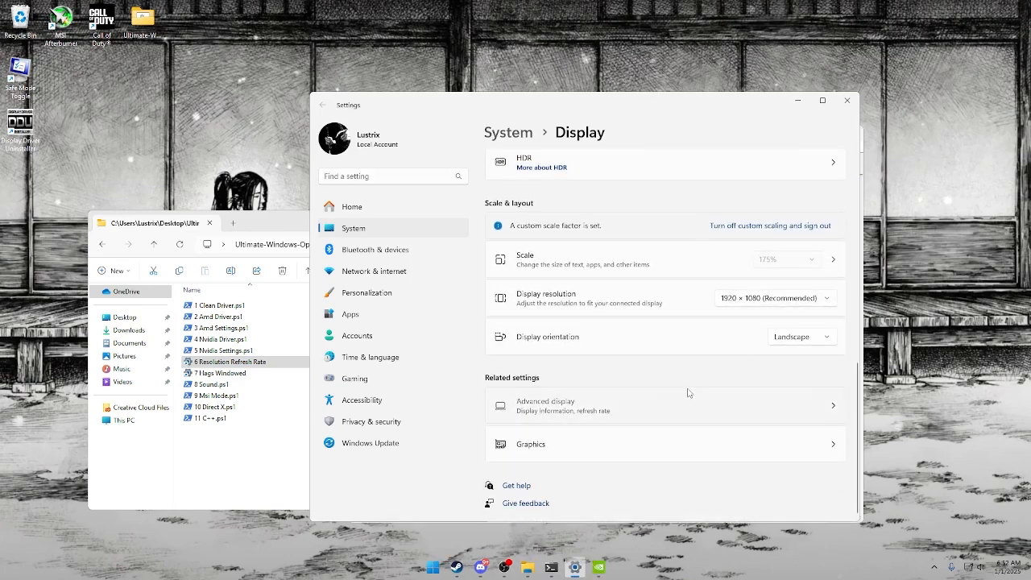
{"action": "left_click", "coordinate": [674, 397]}
{"action": "left_click", "coordinate": [767, 384]}
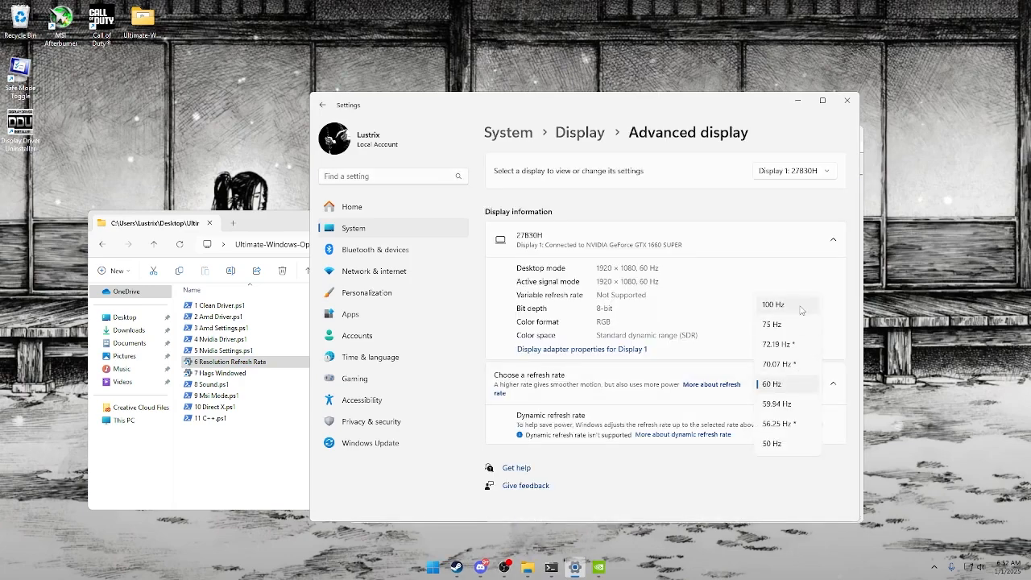
{"action": "left_click", "coordinate": [775, 305]}
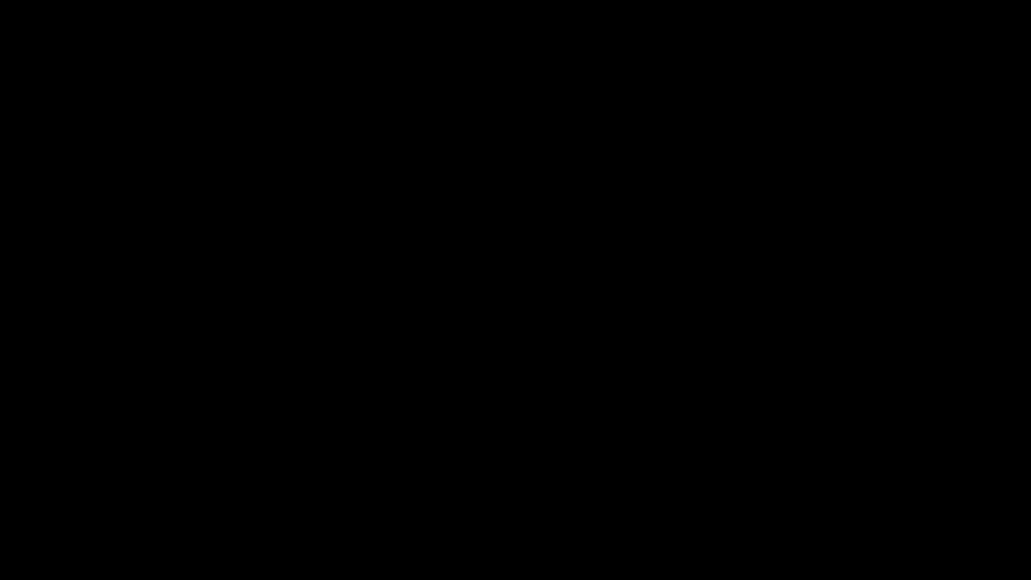
{"action": "left_click", "coordinate": [561, 335]}
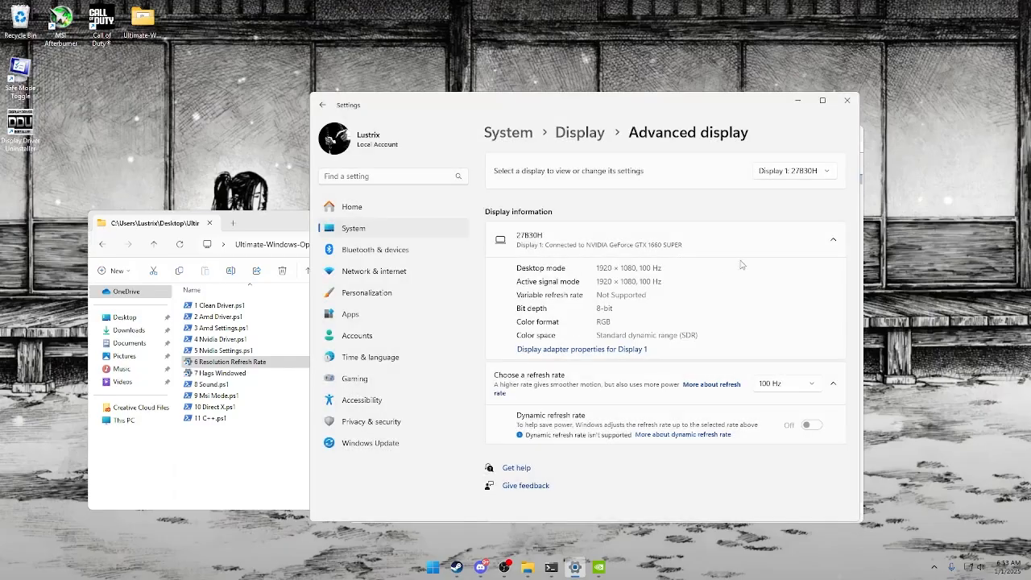
Check the advanced display information and refresh rate of Display 2: DELL P2214H, and close Settings.
{"action": "left_click", "coordinate": [794, 171]}
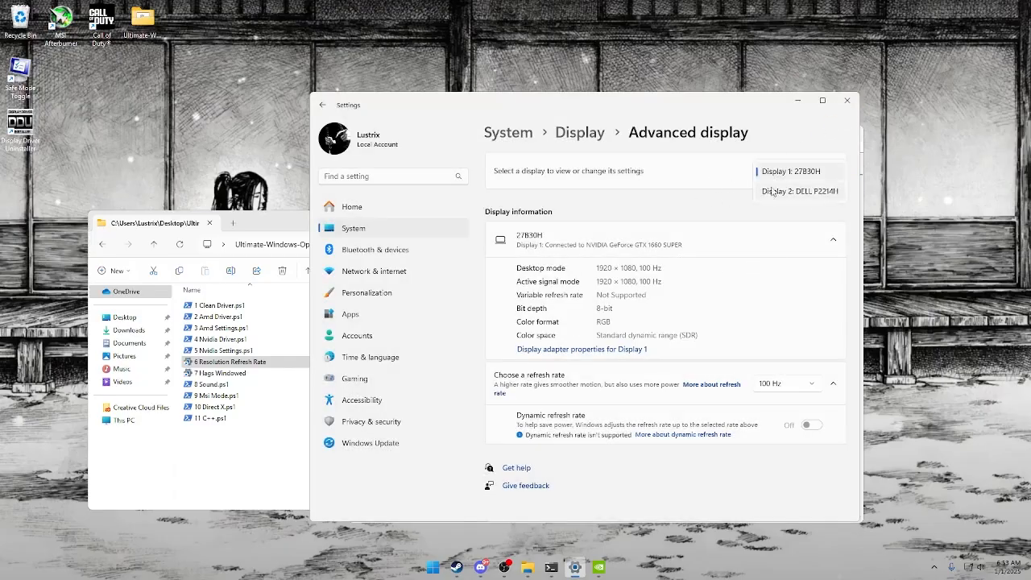
{"action": "left_click", "coordinate": [774, 196]}
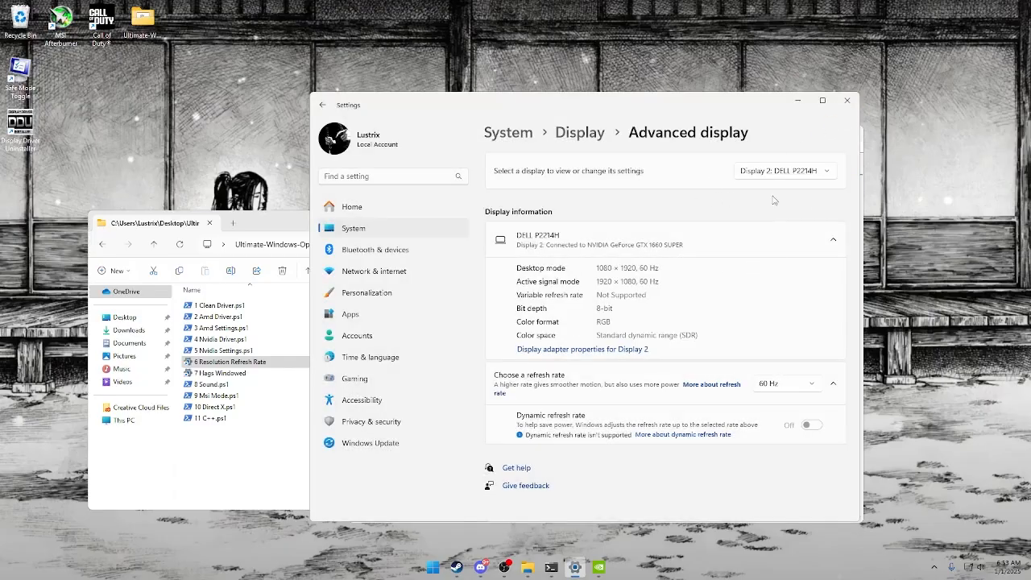
{"action": "left_click", "coordinate": [847, 100]}
Open 7 Hags Windowed and set the Call of Duty GPU preference to High Performance (NVIDIA GeForce GTX 1660 SUPER).
{"action": "double_click", "coordinate": [349, 373]}
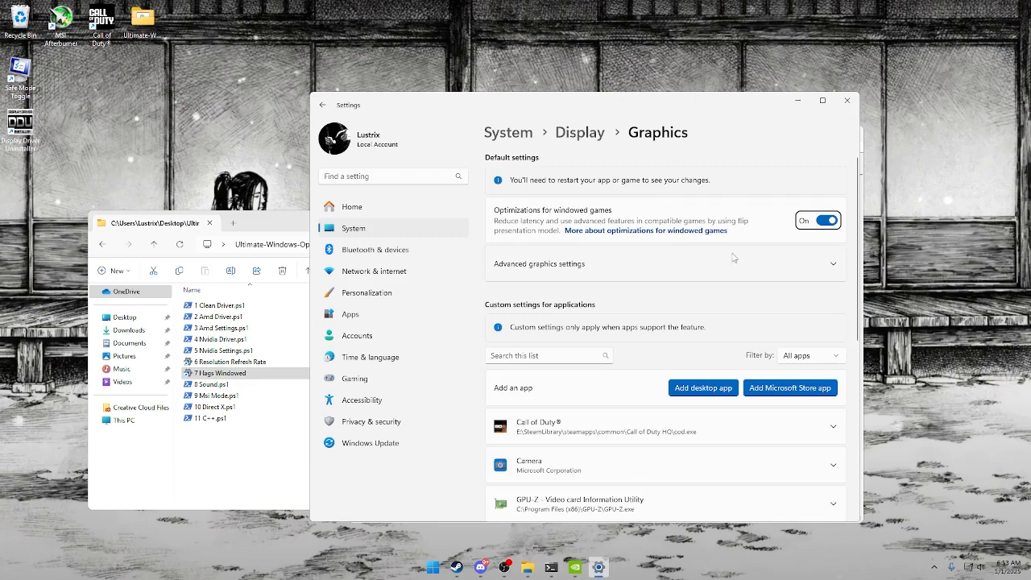
{"action": "scroll", "coordinate": [722, 336], "scroll_direction": "down", "scroll_amount": 3}
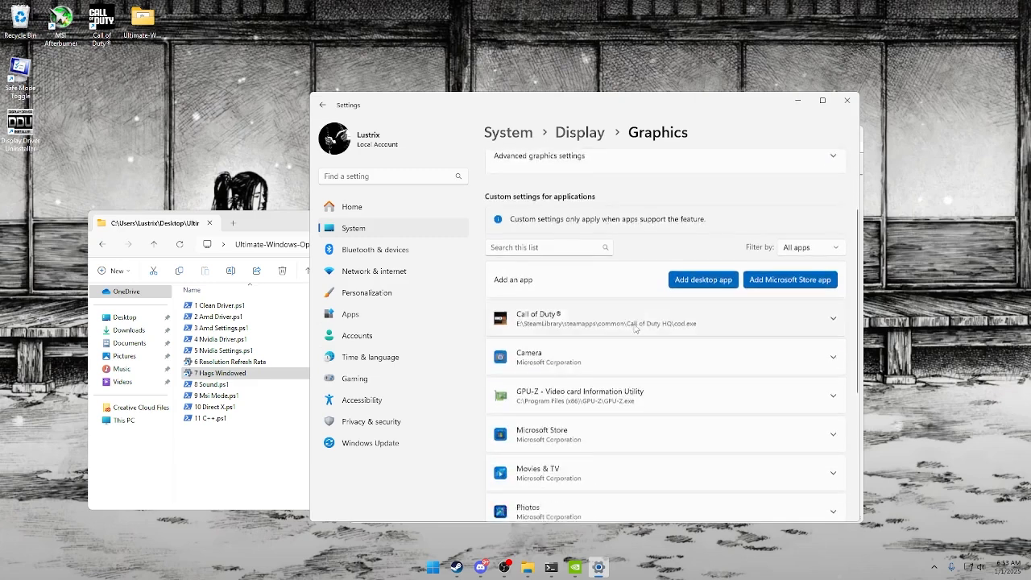
{"action": "left_click", "coordinate": [568, 264]}
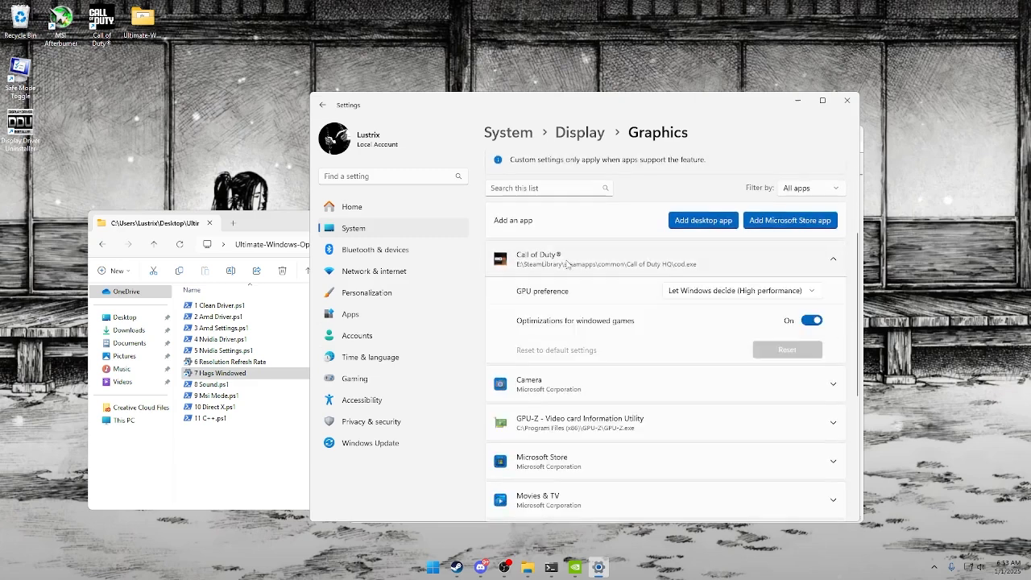
{"action": "left_click", "coordinate": [690, 297]}
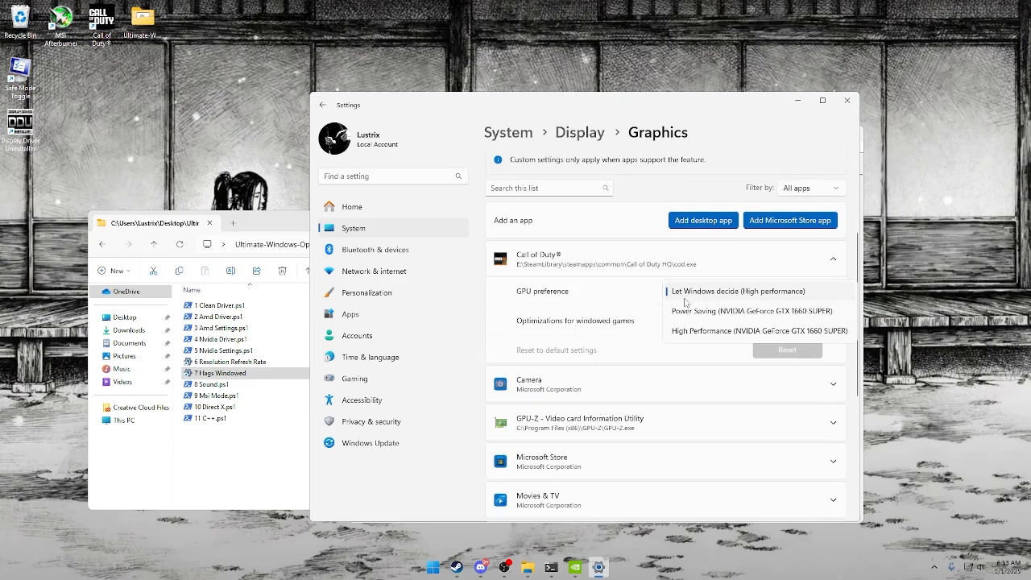
{"action": "left_click", "coordinate": [788, 331]}
{"action": "scroll", "coordinate": [618, 329], "scroll_direction": "down", "scroll_amount": 1}
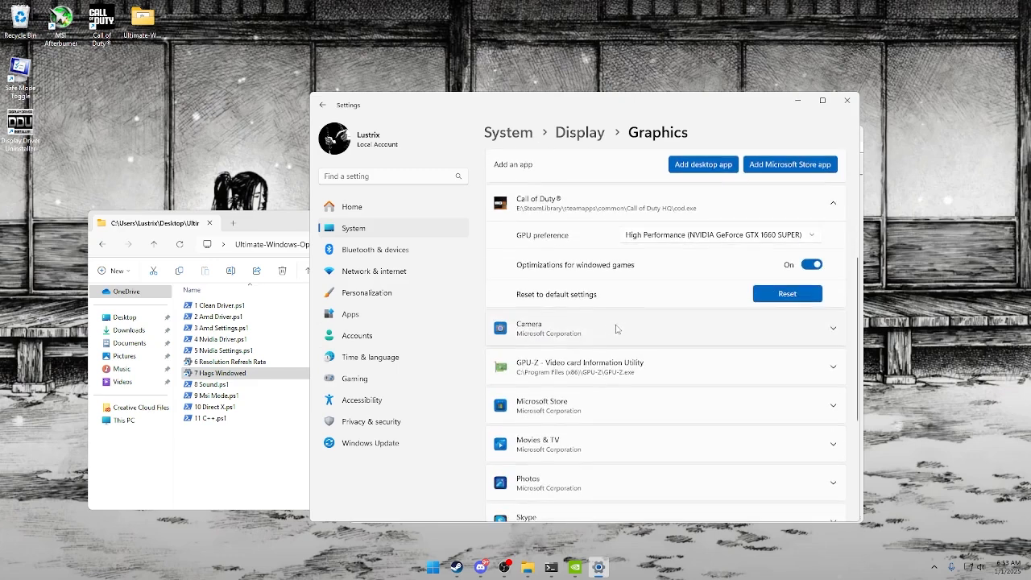
{"action": "scroll", "coordinate": [617, 329], "scroll_direction": "down", "scroll_amount": 3}
Start adding a desktop app to the custom graphics settings and look through the C: drive's Program Files folder for the game.
{"action": "scroll", "coordinate": [605, 325], "scroll_direction": "up", "scroll_amount": 3}
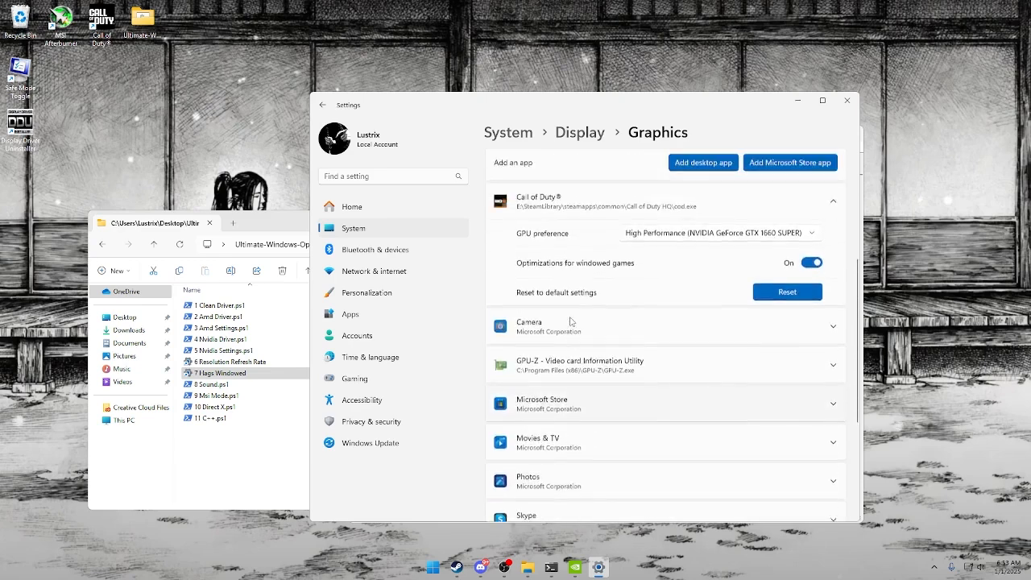
{"action": "scroll", "coordinate": [570, 321], "scroll_direction": "up", "scroll_amount": 1}
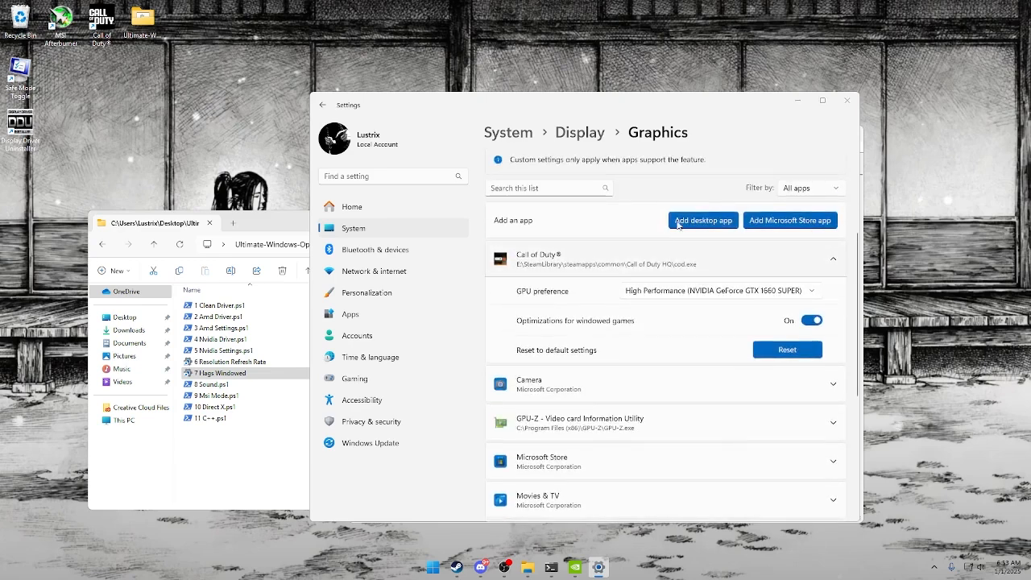
{"action": "left_click", "coordinate": [679, 224]}
{"action": "double_click", "coordinate": [475, 198]}
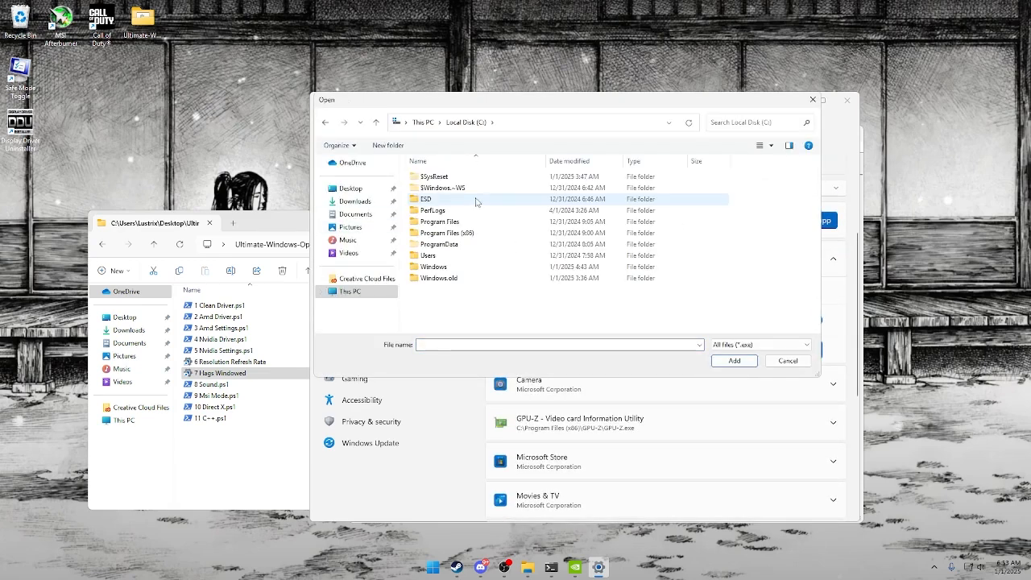
{"action": "double_click", "coordinate": [451, 221]}
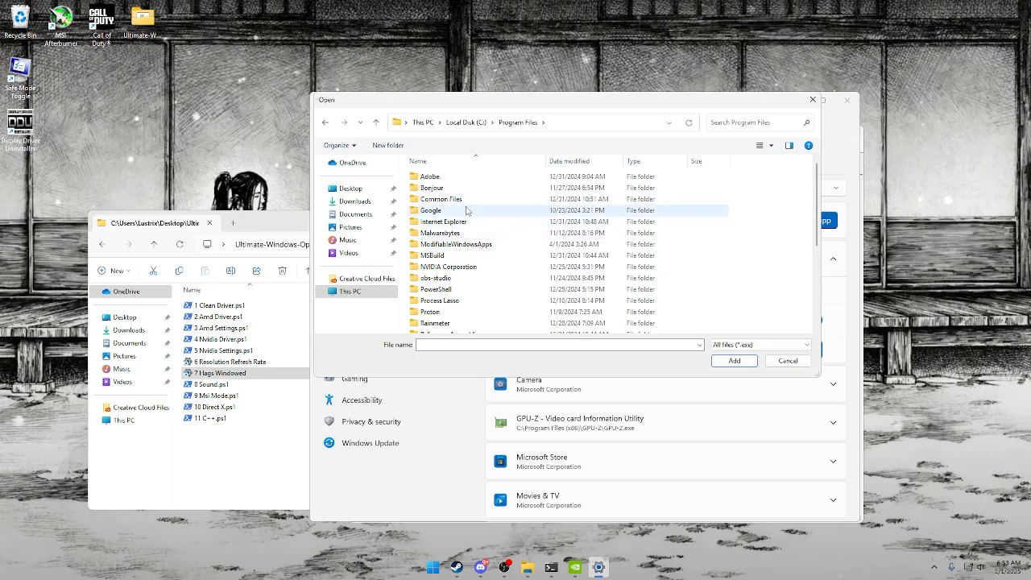
{"action": "scroll", "coordinate": [467, 235], "scroll_direction": "down", "scroll_amount": 1}
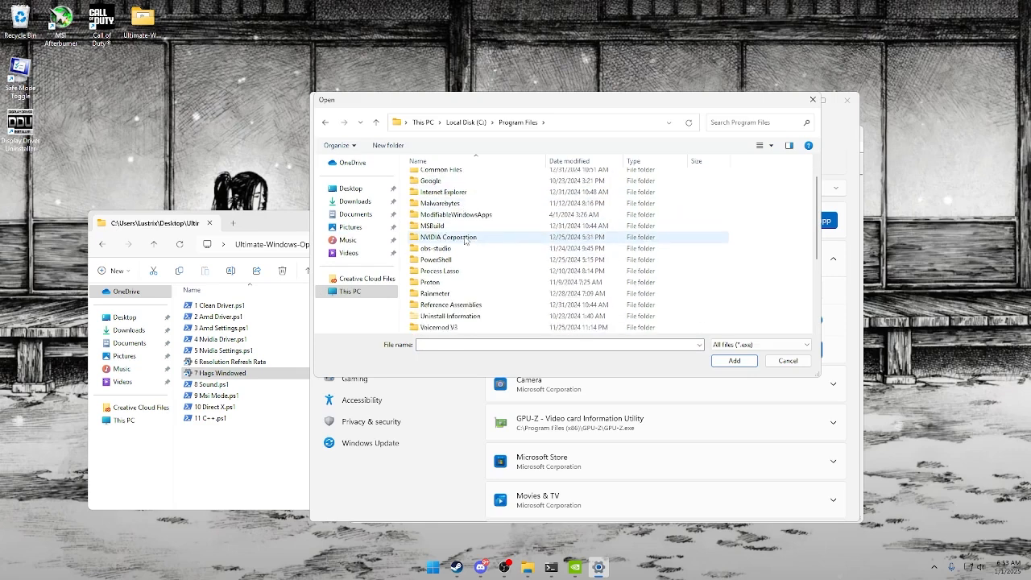
{"action": "scroll", "coordinate": [466, 239], "scroll_direction": "down", "scroll_amount": 4}
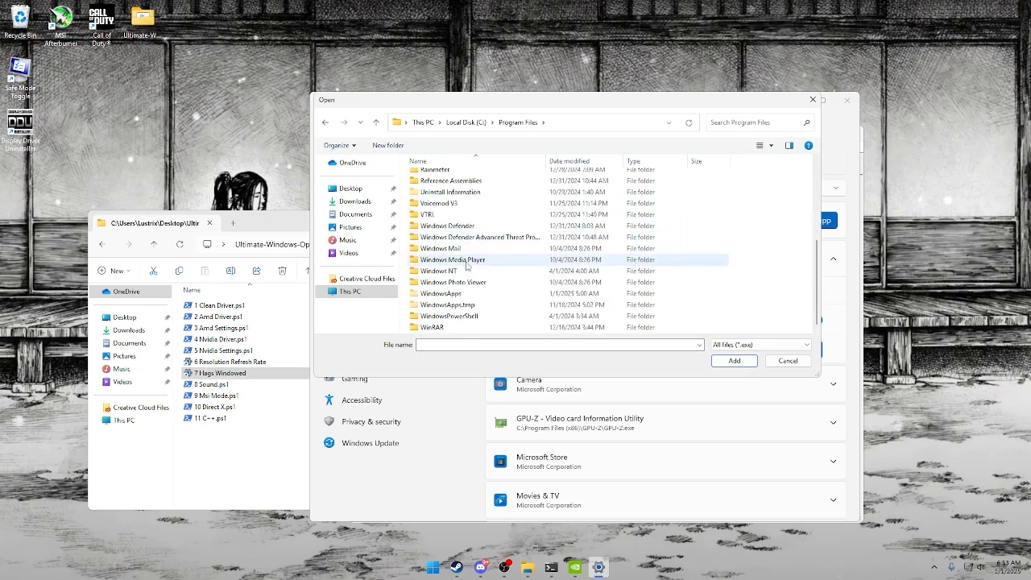
{"action": "scroll", "coordinate": [466, 266], "scroll_direction": "up", "scroll_amount": 5}
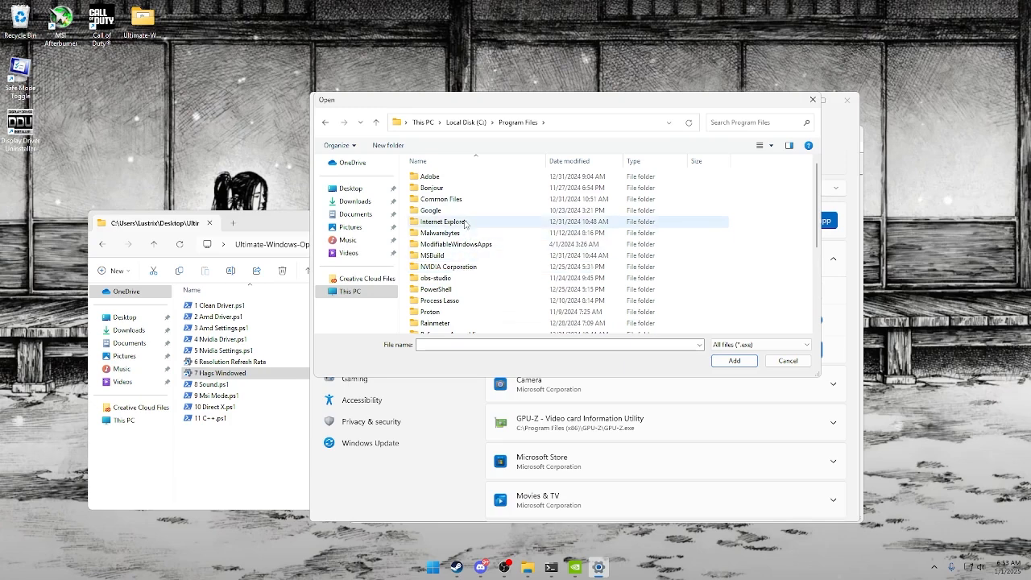
Look for the game in Program Files (x86), inside Epic Games and Epic Online Services, and return to the C: drive.
{"action": "left_click", "coordinate": [467, 122]}
{"action": "double_click", "coordinate": [455, 232]}
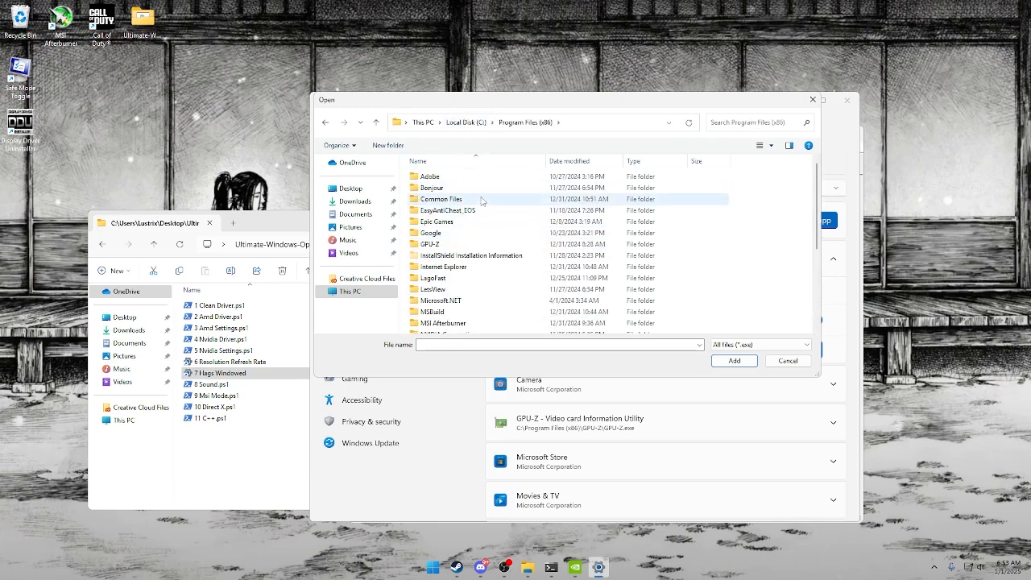
{"action": "double_click", "coordinate": [463, 221]}
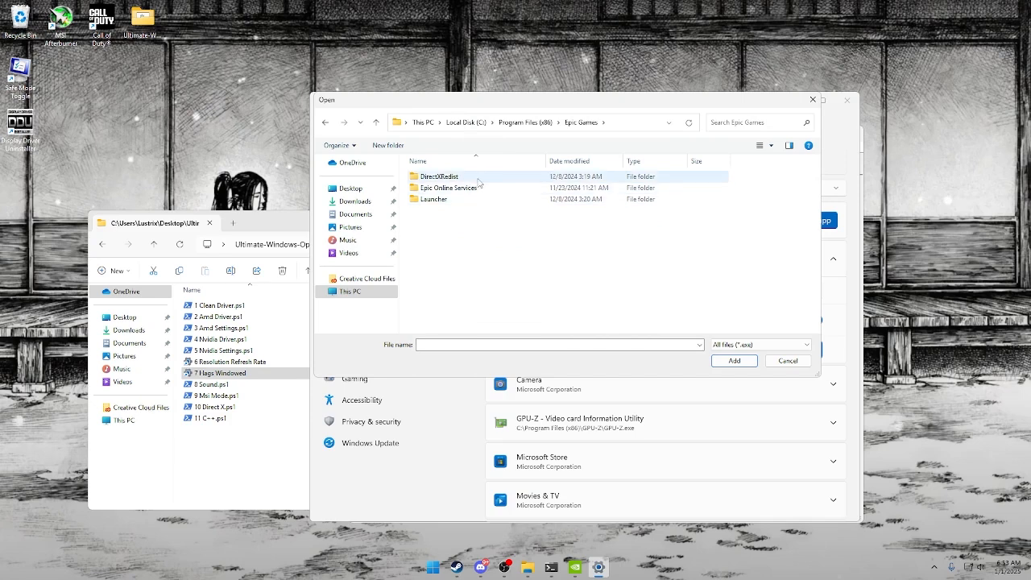
{"action": "double_click", "coordinate": [467, 188]}
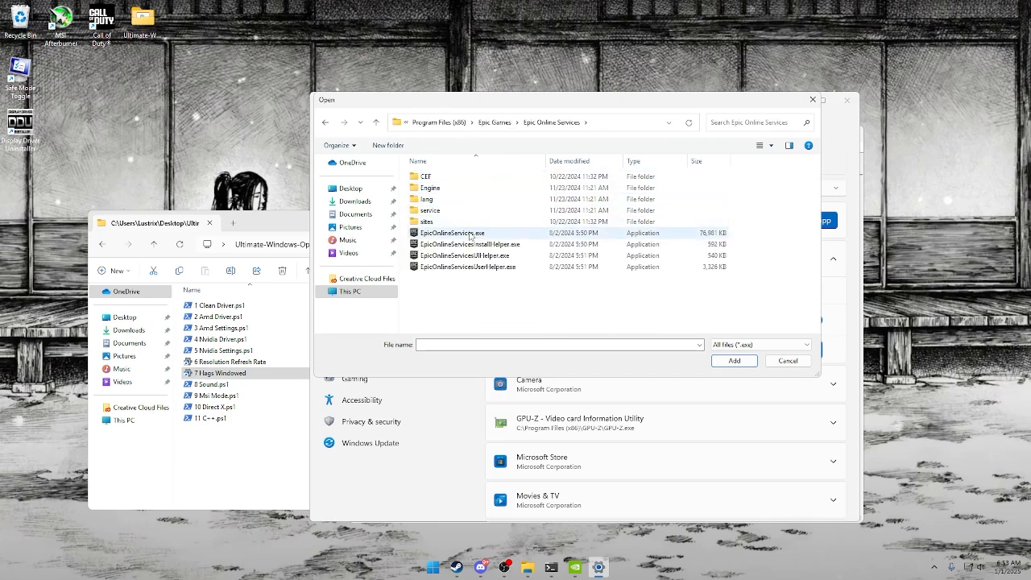
{"action": "left_click", "coordinate": [493, 123]}
{"action": "left_click", "coordinate": [466, 123]}
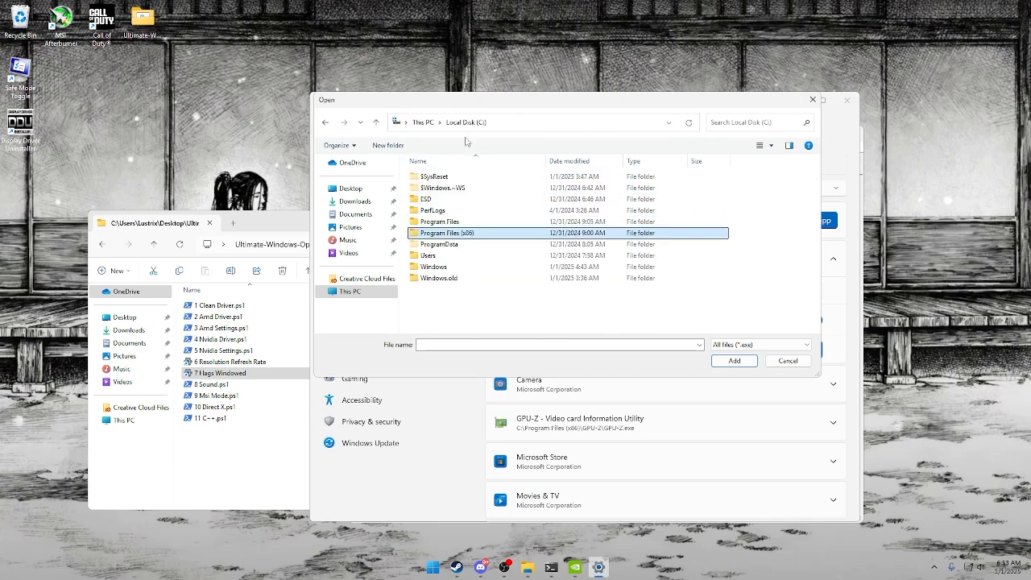
Look through the Program Files folder once more for the game's install folder.
{"action": "left_click", "coordinate": [456, 276]}
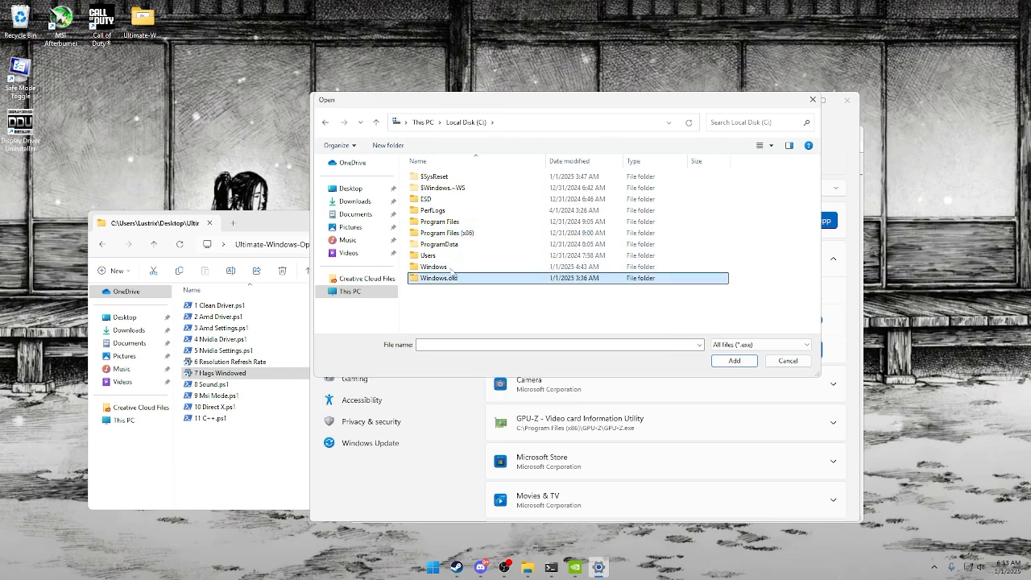
{"action": "left_click", "coordinate": [464, 224]}
{"action": "double_click", "coordinate": [464, 224]}
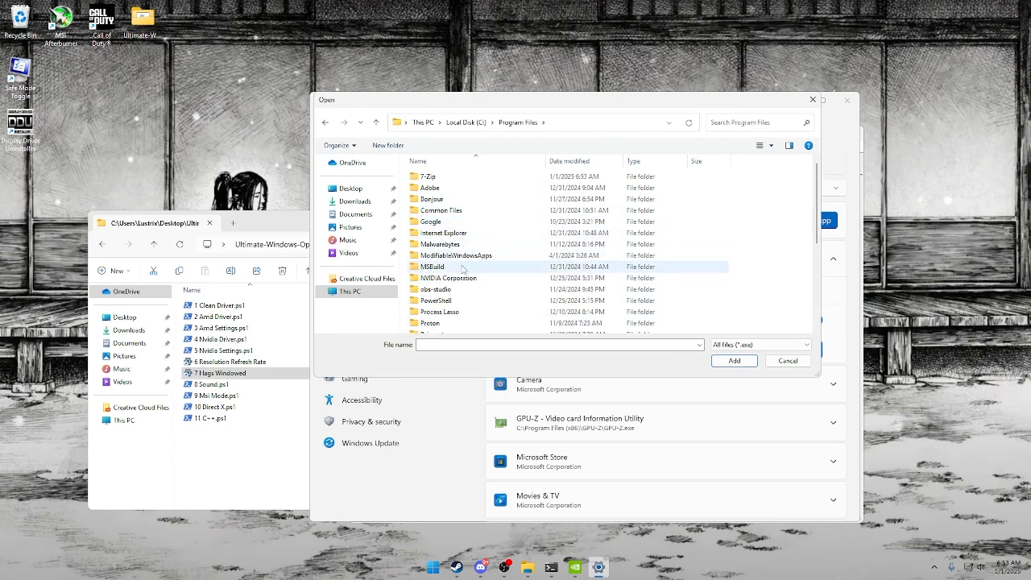
{"action": "scroll", "coordinate": [463, 270], "scroll_direction": "down", "scroll_amount": 3}
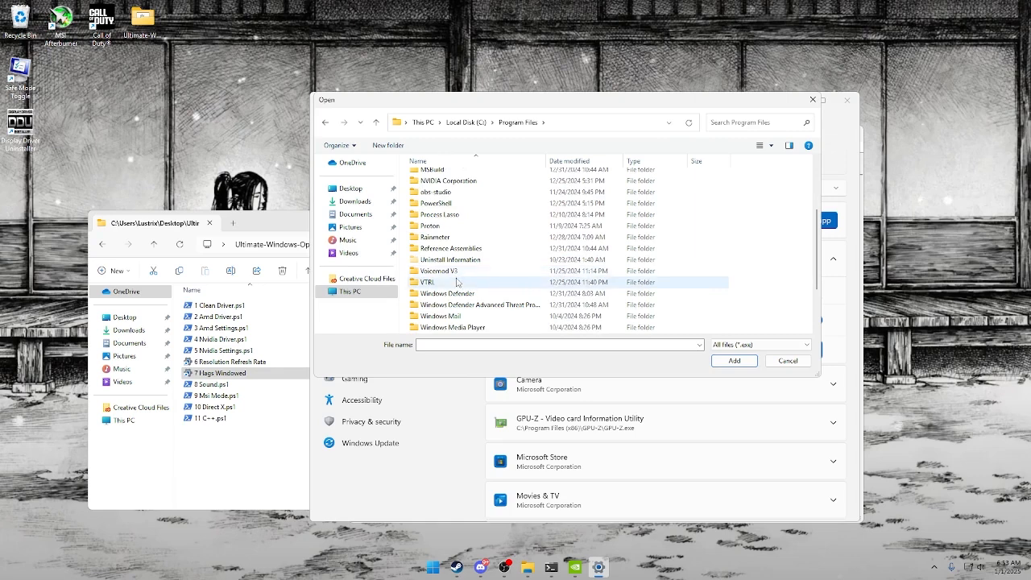
{"action": "scroll", "coordinate": [456, 281], "scroll_direction": "down", "scroll_amount": 2}
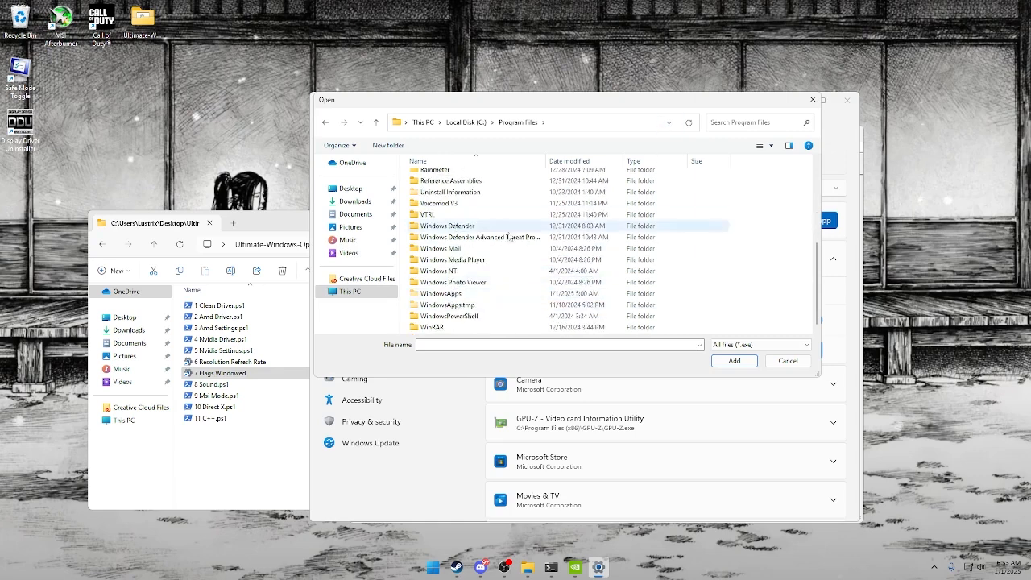
Search This PC for Fortnitegame and open the Win64 folder inside FortniteGame's Binaries folder.
{"action": "left_click", "coordinate": [351, 290]}
{"action": "left_click", "coordinate": [755, 123]}
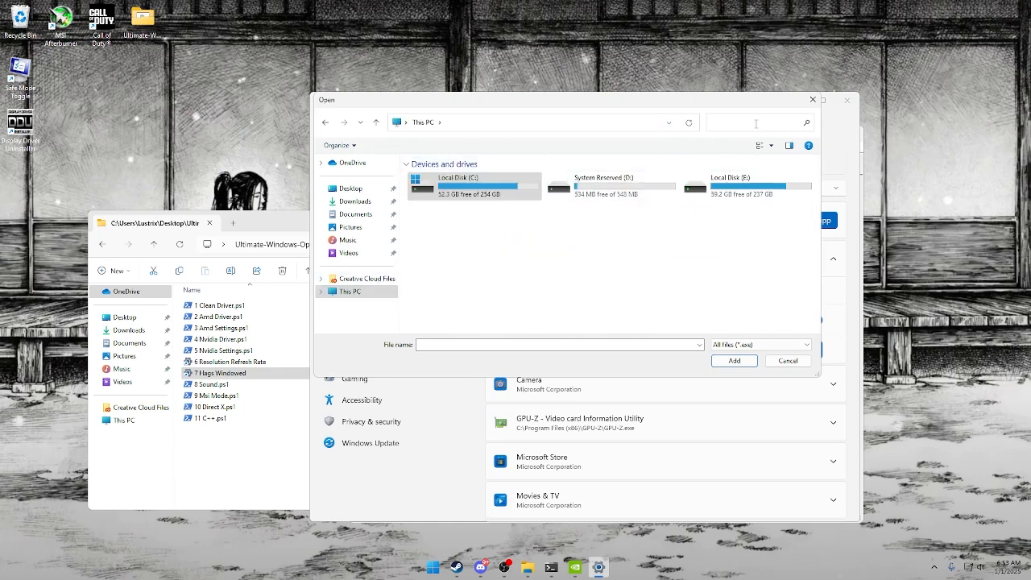
{"action": "type", "text": "fortnitegame"}
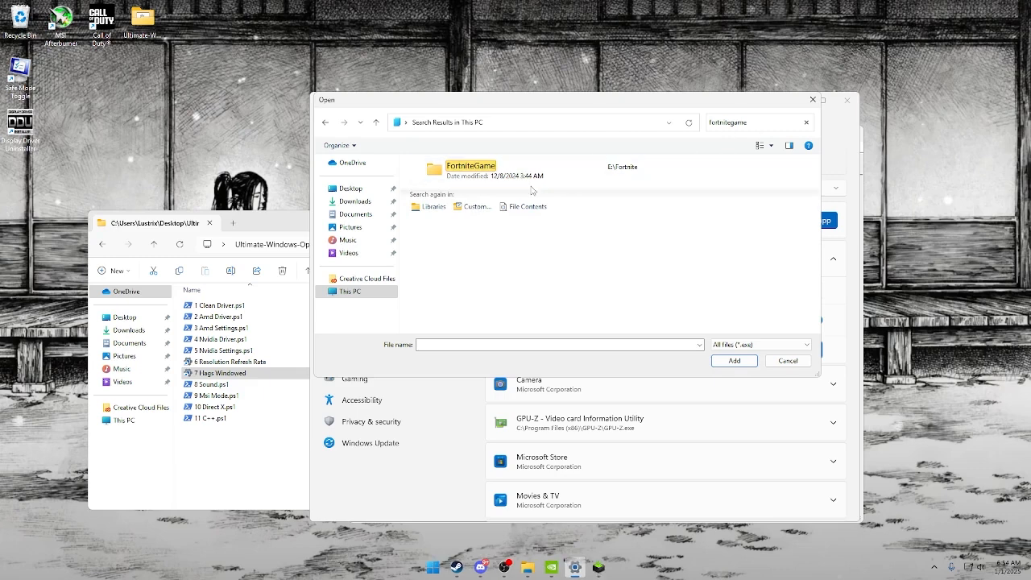
{"action": "double_click", "coordinate": [531, 173]}
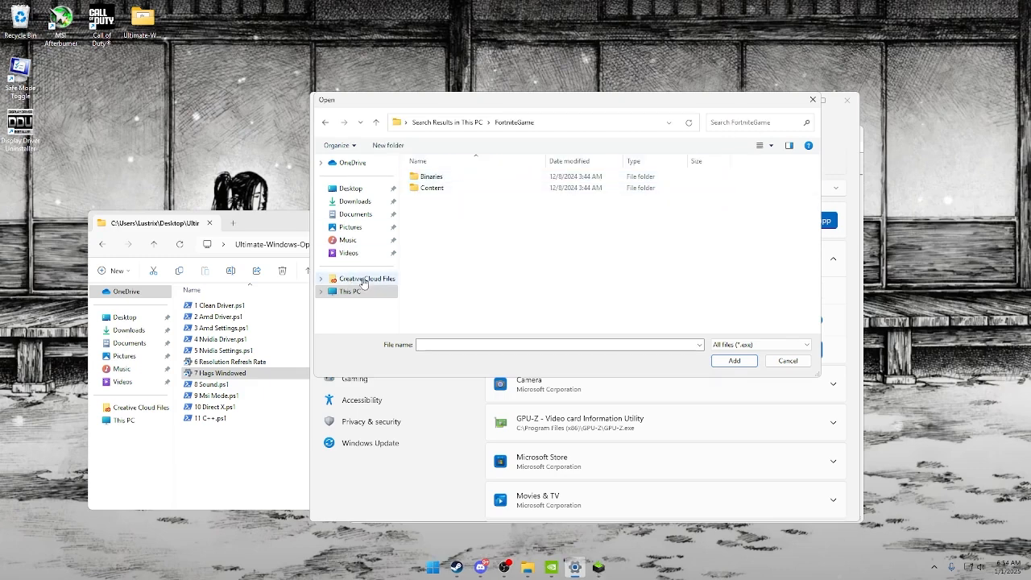
{"action": "double_click", "coordinate": [432, 176]}
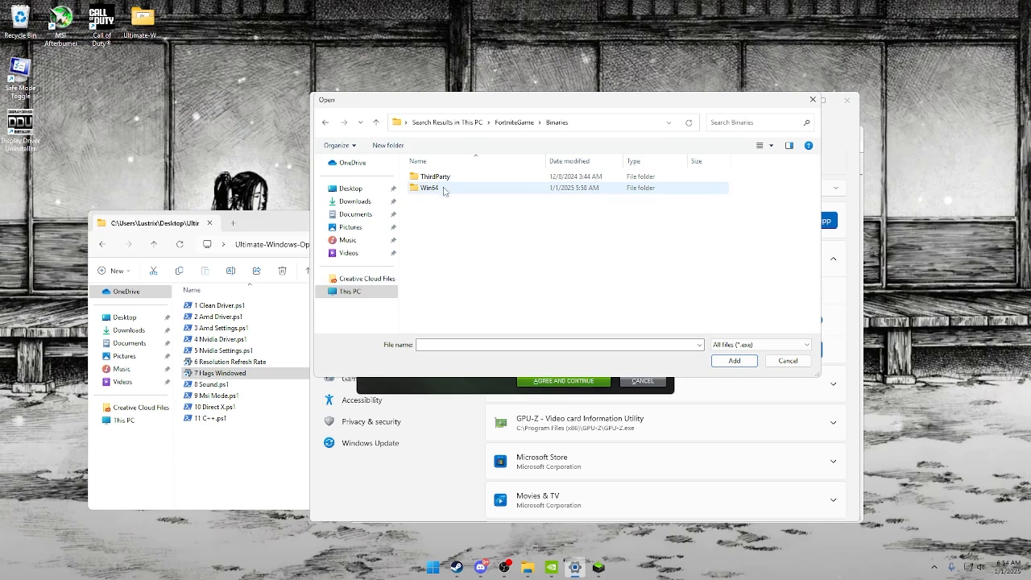
{"action": "double_click", "coordinate": [440, 188]}
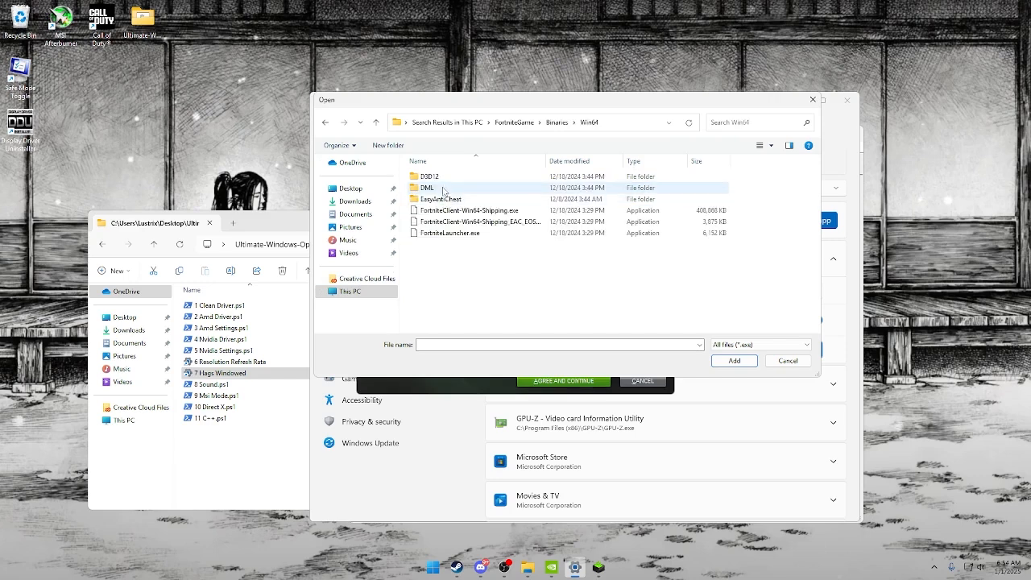
Look through FortniteGame's ThirdParty and Content folders for other executables and return to the FortniteGame folder.
{"action": "left_click", "coordinate": [535, 123]}
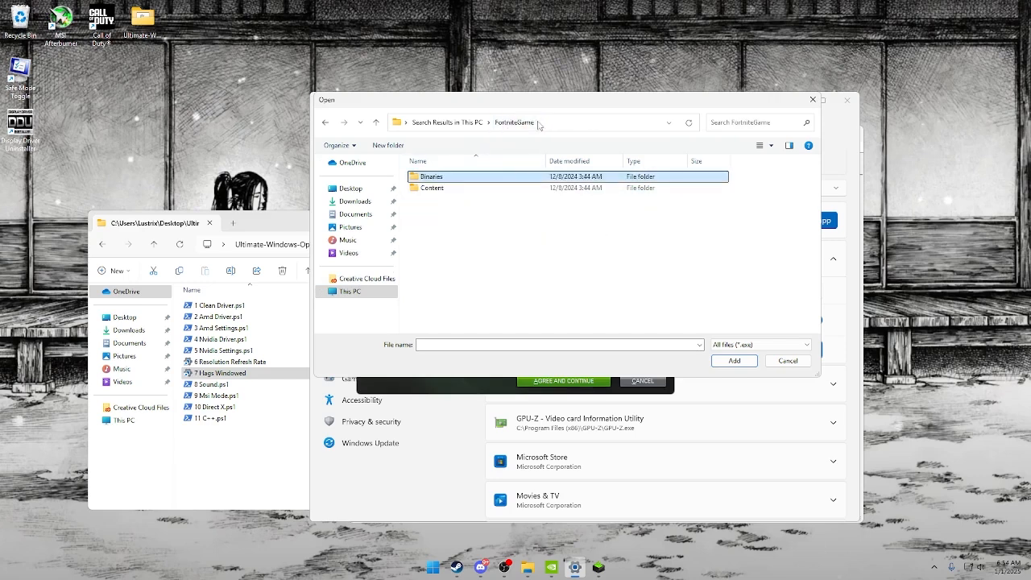
{"action": "double_click", "coordinate": [496, 176]}
{"action": "double_click", "coordinate": [496, 176]}
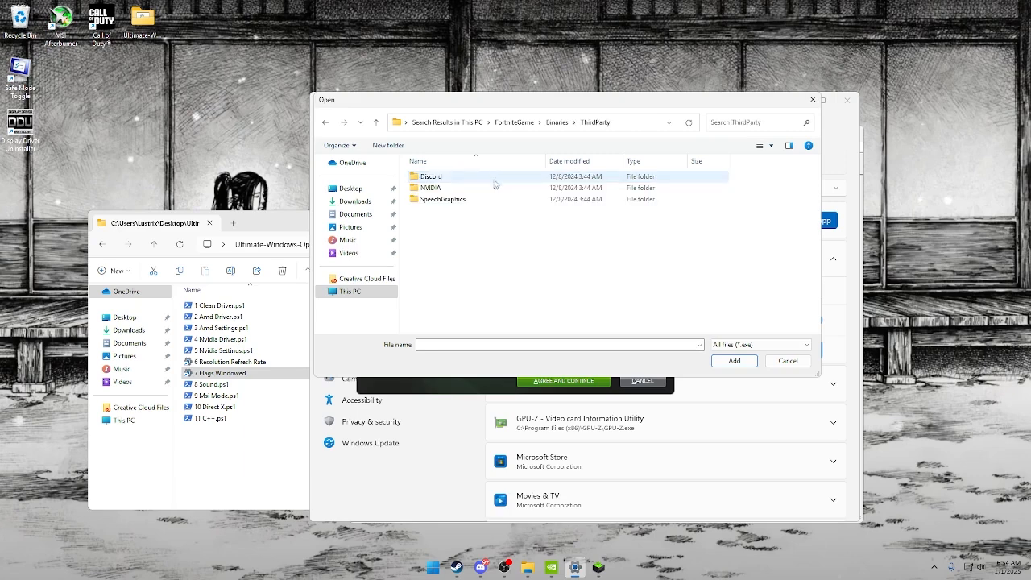
{"action": "left_click", "coordinate": [530, 122]}
{"action": "left_click", "coordinate": [467, 188]}
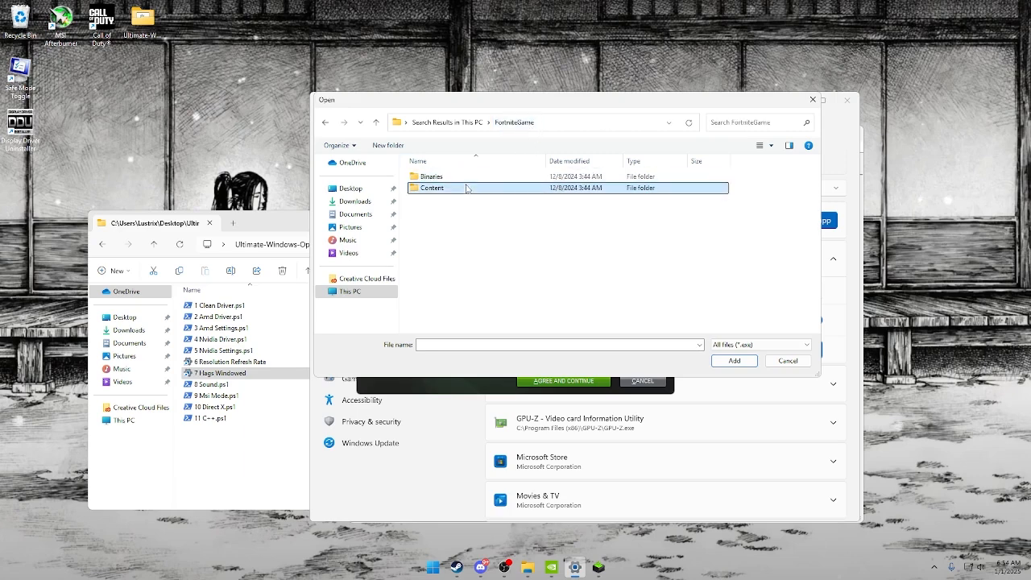
{"action": "double_click", "coordinate": [467, 188]}
{"action": "left_click", "coordinate": [516, 122]}
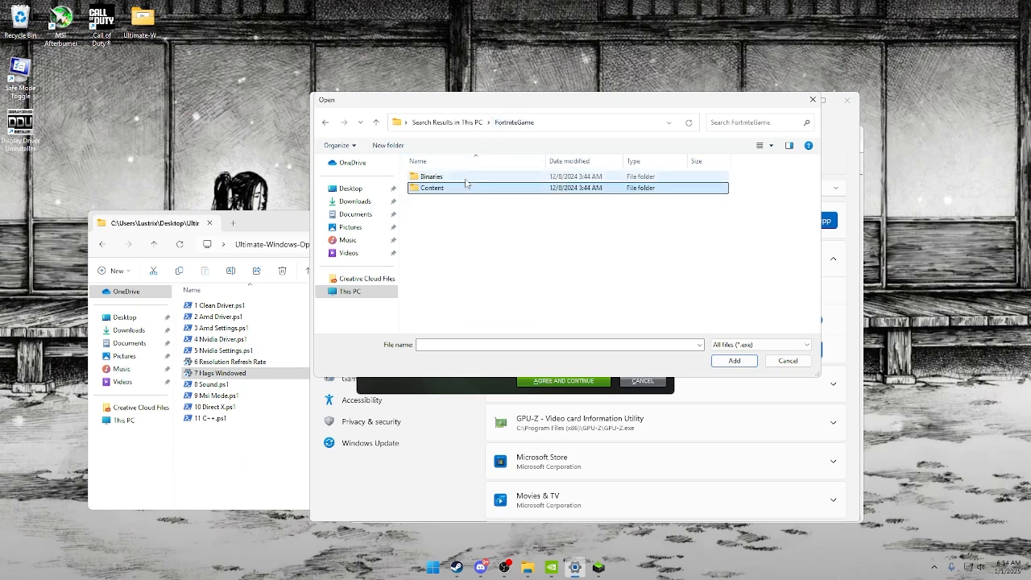
Add FortniteClient-Win64-Shipping.exe from FortniteGame's Binaries\Win64 folder to the custom graphics settings.
{"action": "double_click", "coordinate": [466, 178]}
{"action": "double_click", "coordinate": [467, 188]}
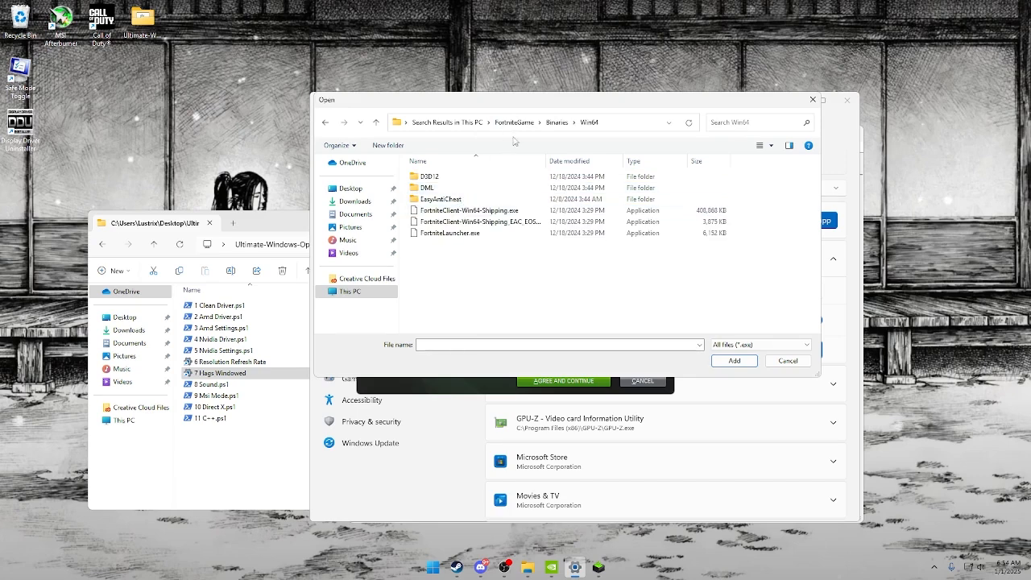
{"action": "left_click", "coordinate": [510, 224]}
{"action": "left_click", "coordinate": [510, 213]}
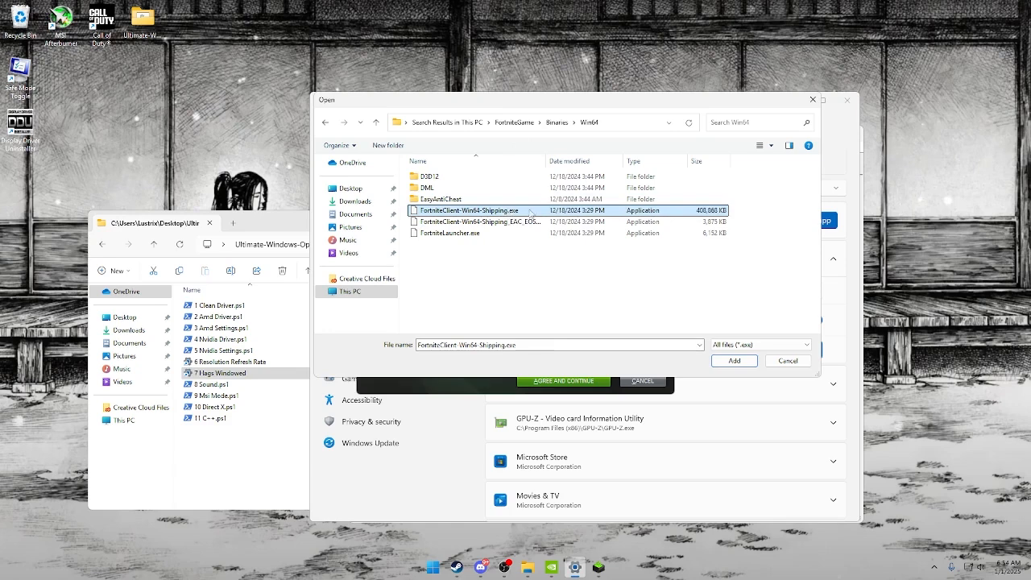
{"action": "left_click", "coordinate": [734, 360]}
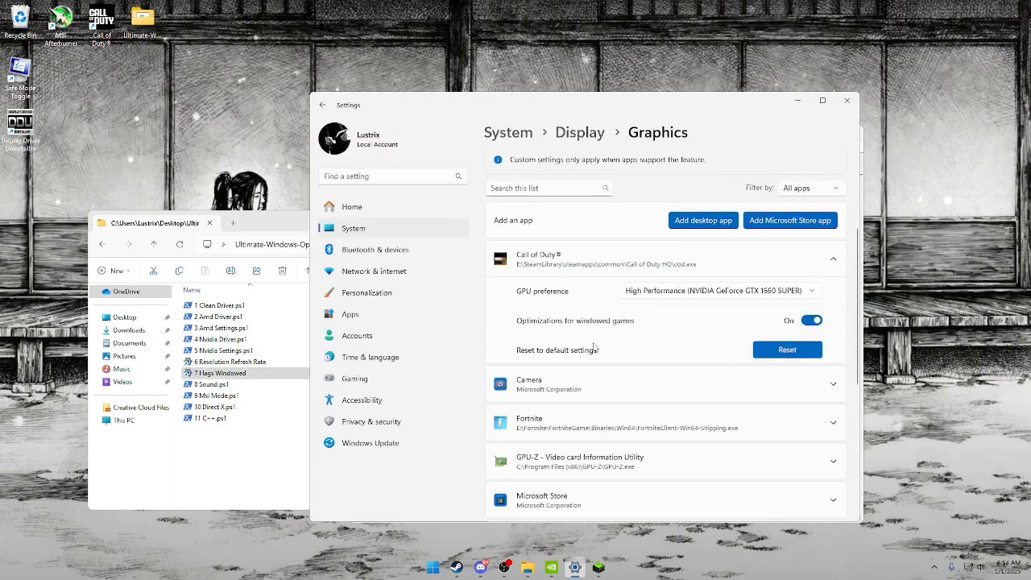
Set Fortnite's GPU preference to High Performance (NVIDIA GeForce GTX 1660 SUPER) and close the graphics settings.
{"action": "left_click", "coordinate": [579, 417]}
{"action": "left_click", "coordinate": [790, 456]}
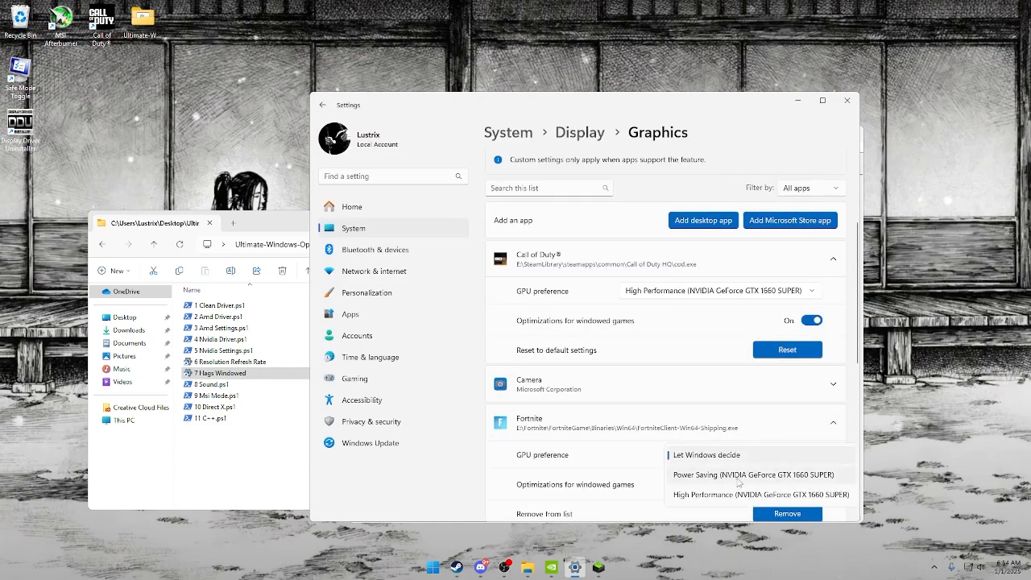
{"action": "left_click", "coordinate": [725, 494]}
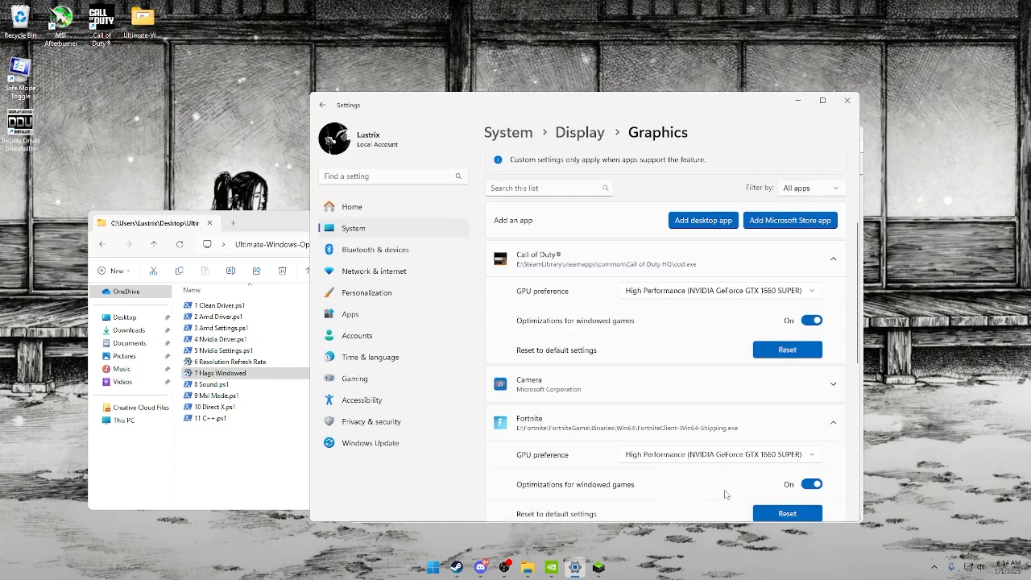
{"action": "left_click", "coordinate": [845, 103]}
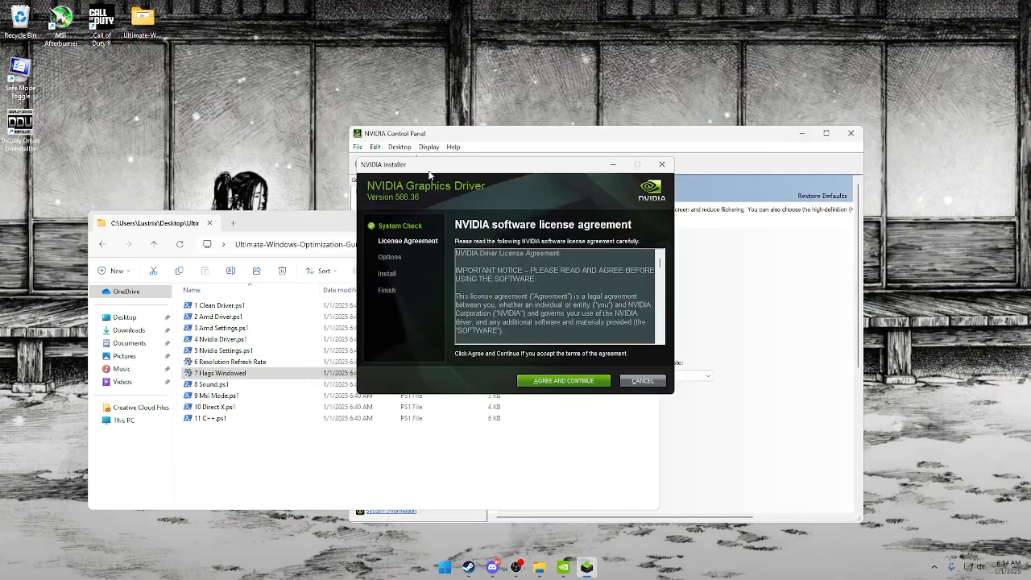
Accept the NVIDIA driver license agreement and start the Express installation of the graphics driver.
{"action": "left_click", "coordinate": [569, 381]}
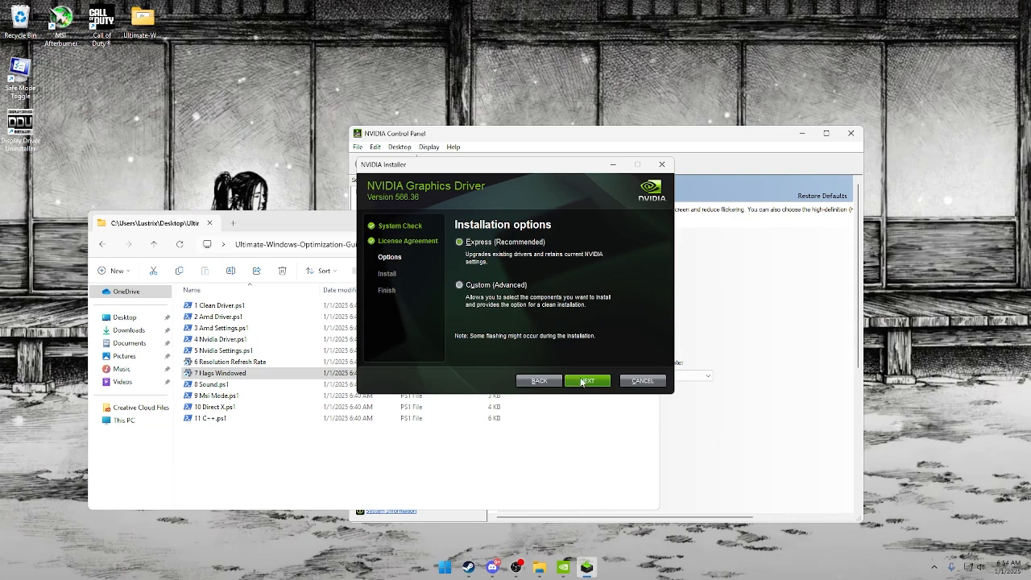
{"action": "left_click", "coordinate": [586, 380]}
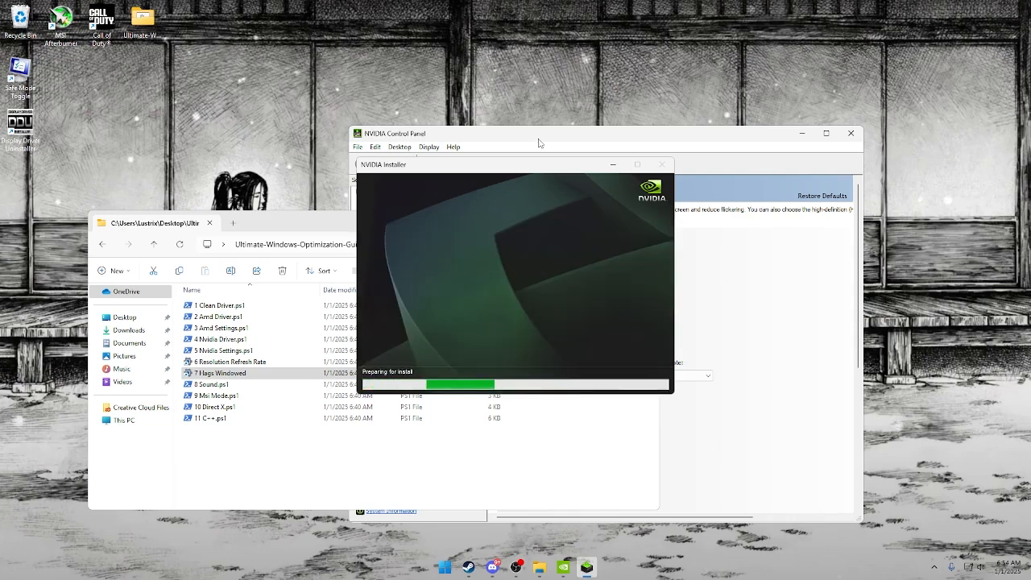
Review the desktop color settings and the global 3D settings in NVIDIA Control Panel.
{"action": "left_click", "coordinate": [654, 139]}
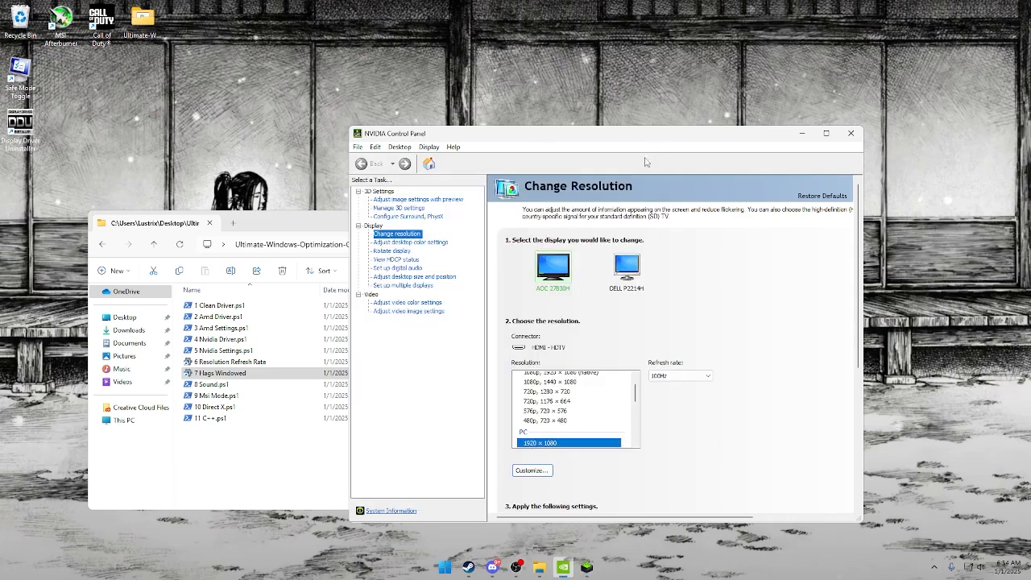
{"action": "left_click", "coordinate": [420, 243]}
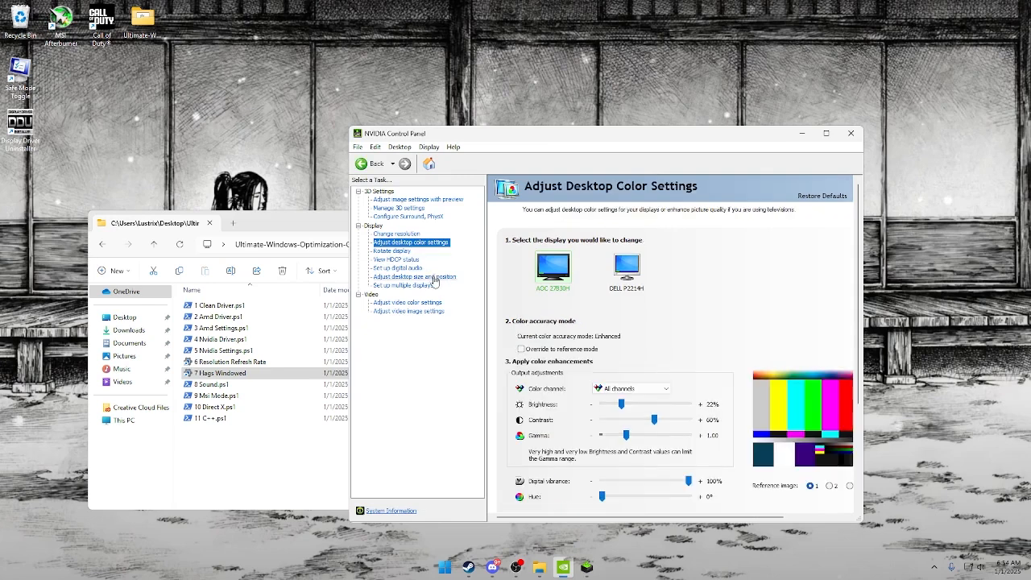
{"action": "left_click", "coordinate": [423, 209]}
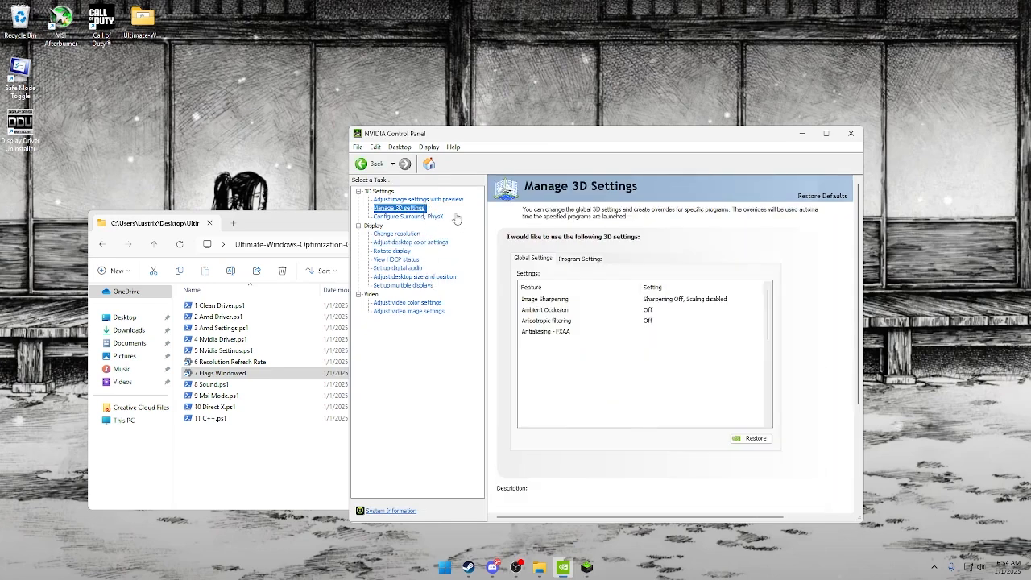
{"action": "scroll", "coordinate": [642, 309], "scroll_direction": "down", "scroll_amount": 4}
{"action": "scroll", "coordinate": [642, 309], "scroll_direction": "down", "scroll_amount": 2}
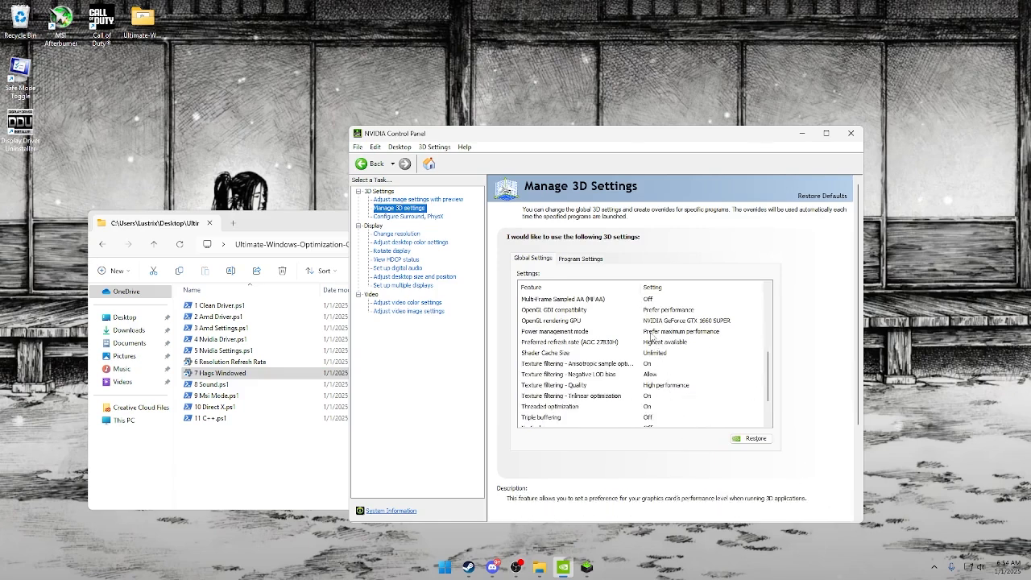
{"action": "scroll", "coordinate": [636, 335], "scroll_direction": "down", "scroll_amount": 1}
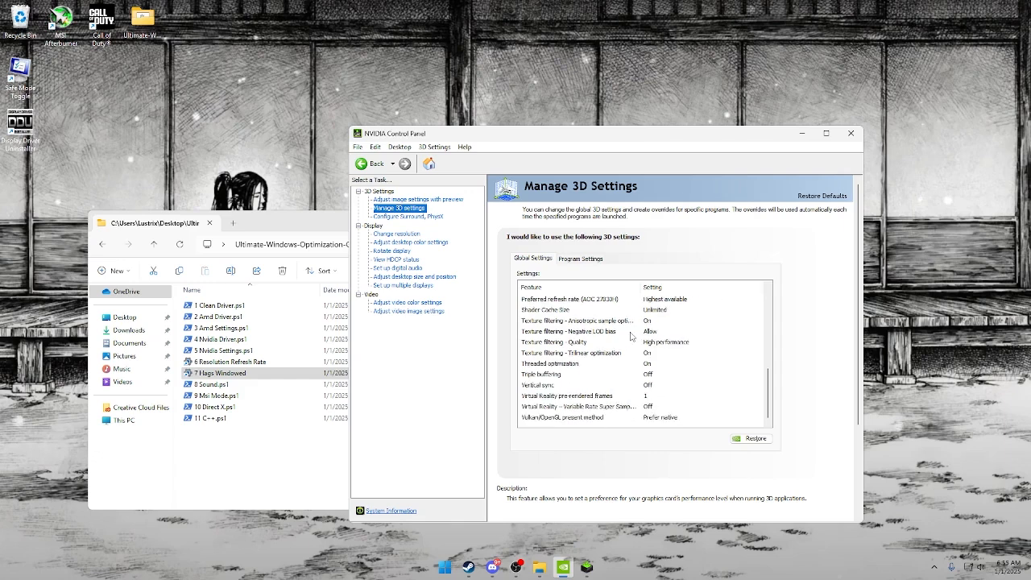
Try the performance preference for image settings, return to Use the advanced 3D image settings, and close NVIDIA Control Panel.
{"action": "left_click", "coordinate": [419, 199]}
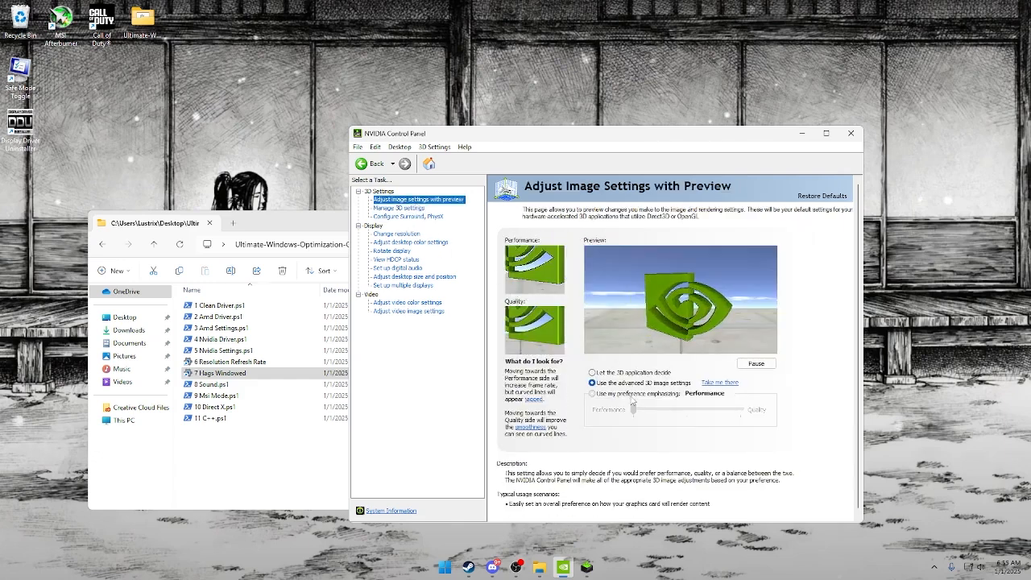
{"action": "left_click", "coordinate": [637, 393]}
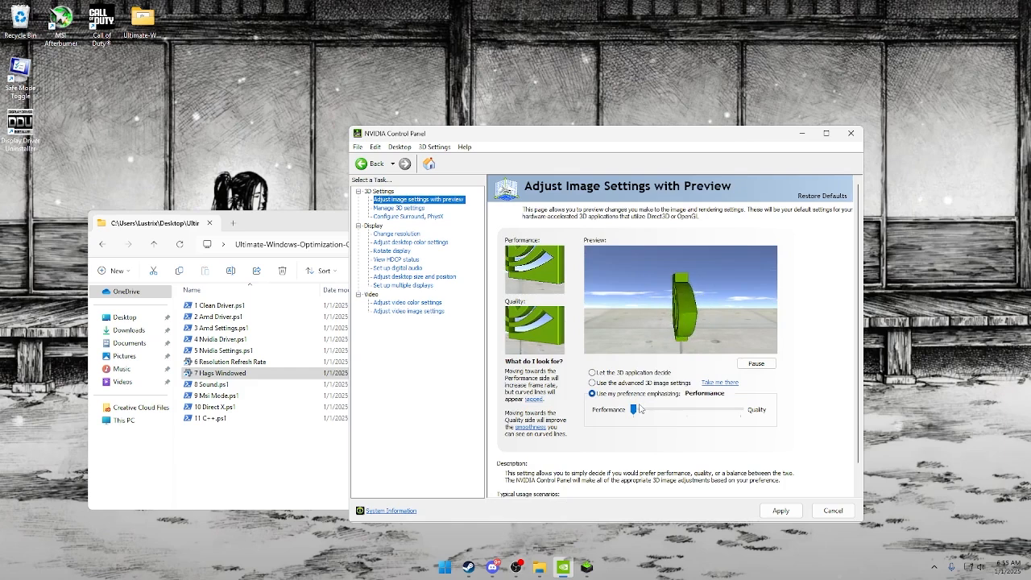
{"action": "left_click", "coordinate": [643, 384]}
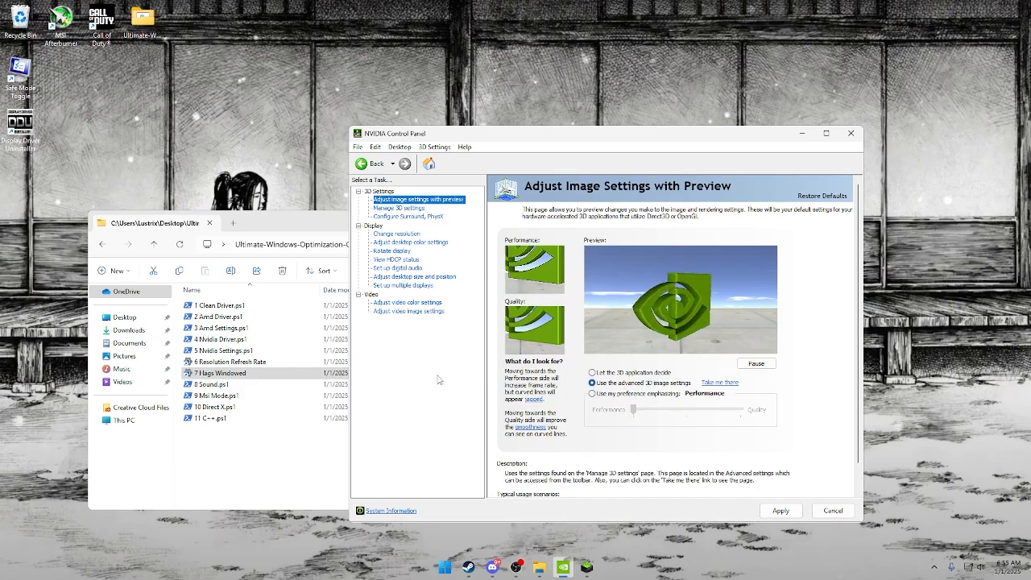
{"action": "left_click", "coordinate": [849, 133]}
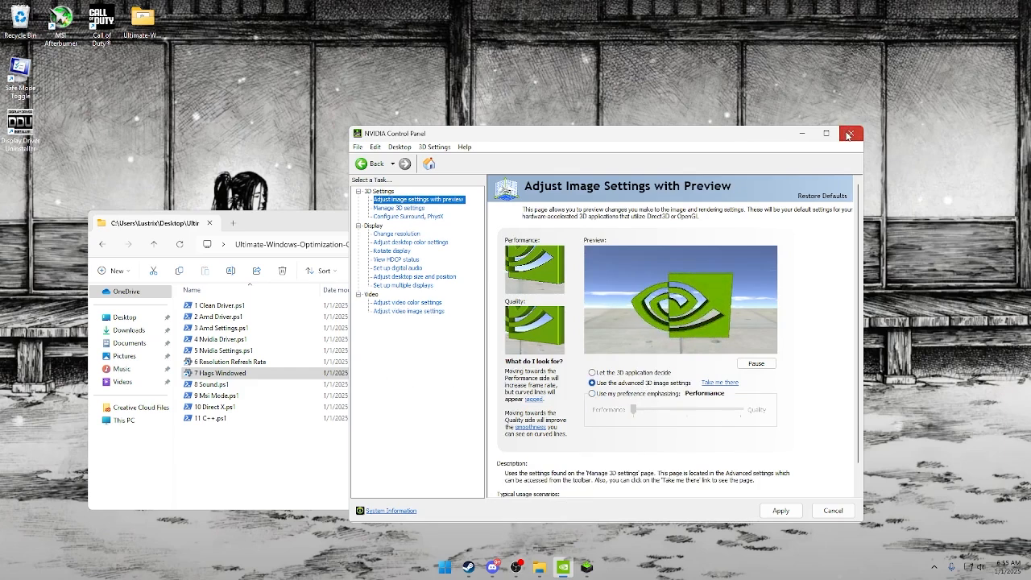
{"action": "left_click", "coordinate": [591, 360]}
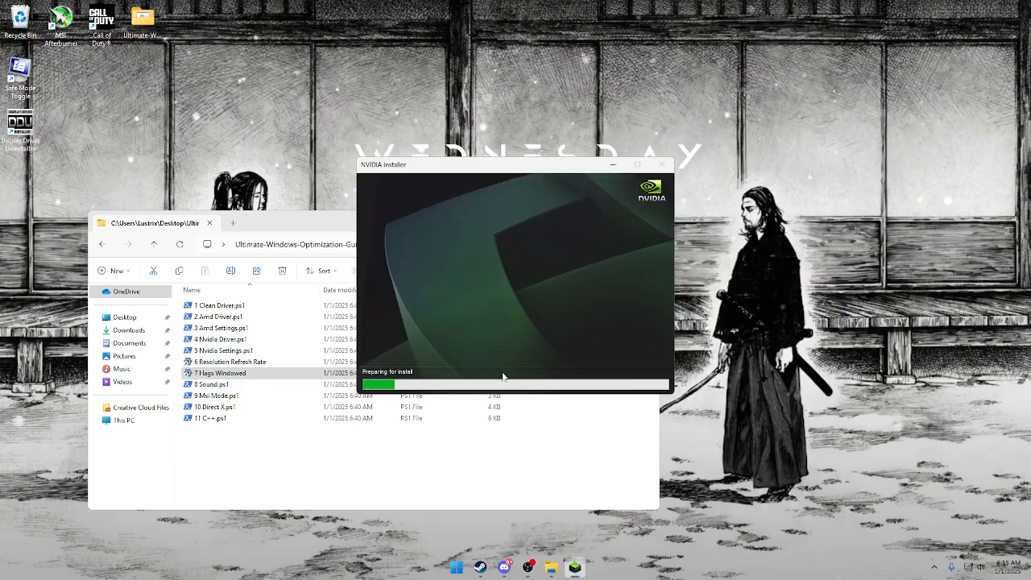
Run 8 Sound.ps1 from the 5 Graphics folder and accept the playback devices in the Sound dialog.
{"action": "left_click", "coordinate": [346, 503]}
{"action": "left_click", "coordinate": [239, 385]}
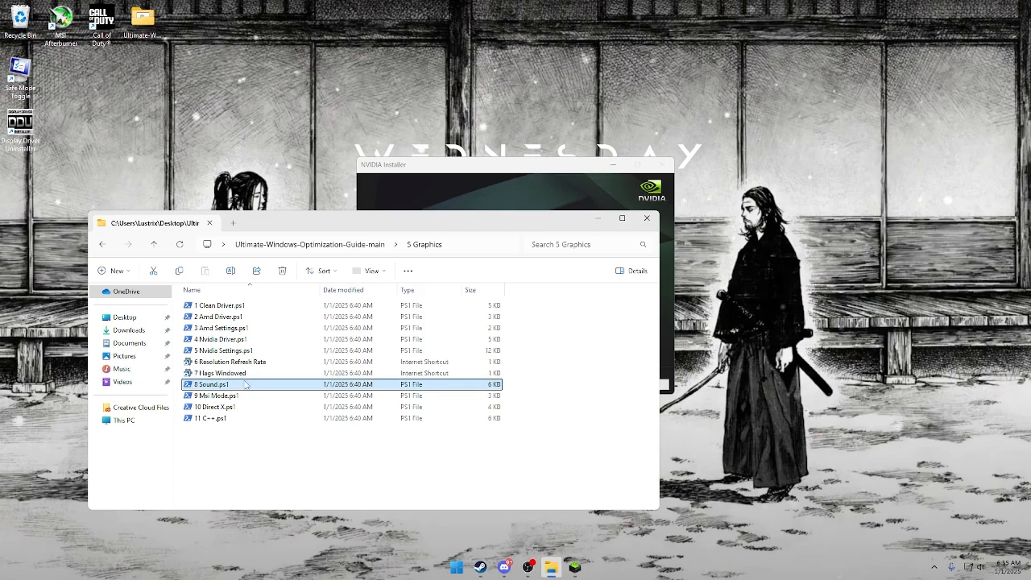
{"action": "double_click", "coordinate": [246, 386]}
{"action": "left_click_drag", "start_coordinate": [237, 66], "coordinate": [482, 103]}
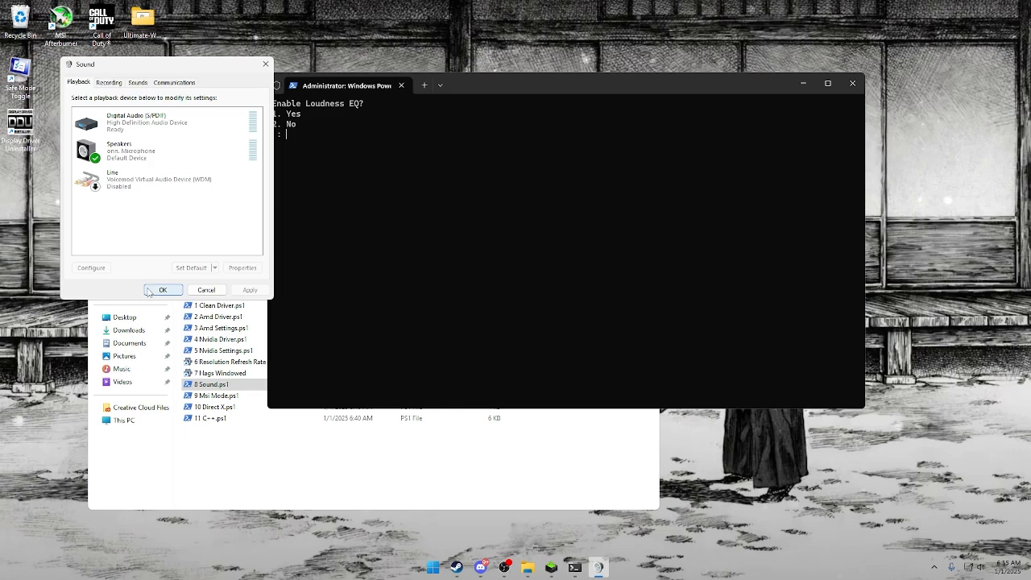
{"action": "left_click", "coordinate": [161, 290]}
Try to enable Loudness EQ with option 1, then close the Sound dialog and the script without naming a playback device.
{"action": "type", "text": "1"}
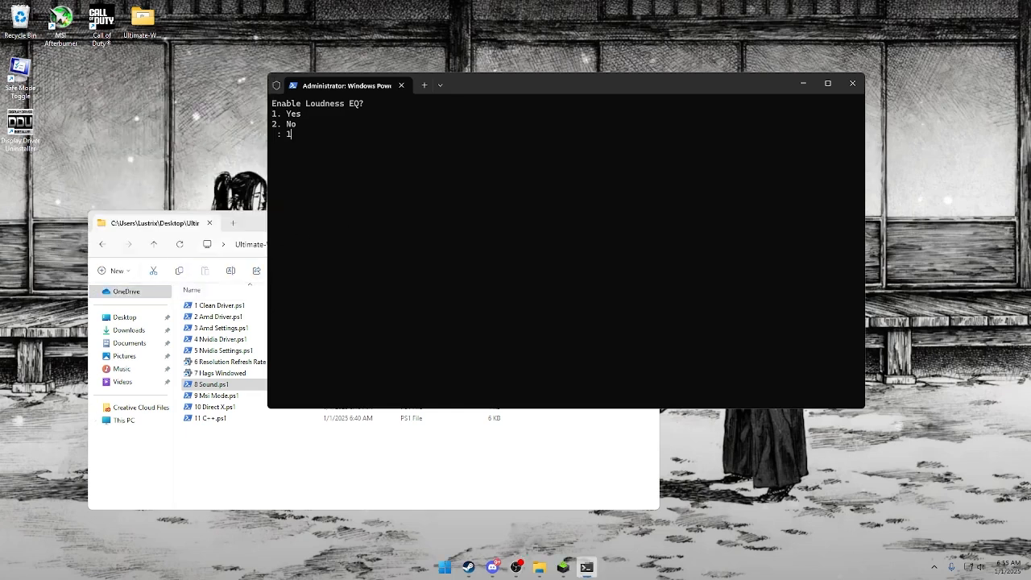
{"action": "key", "text": "Return"}
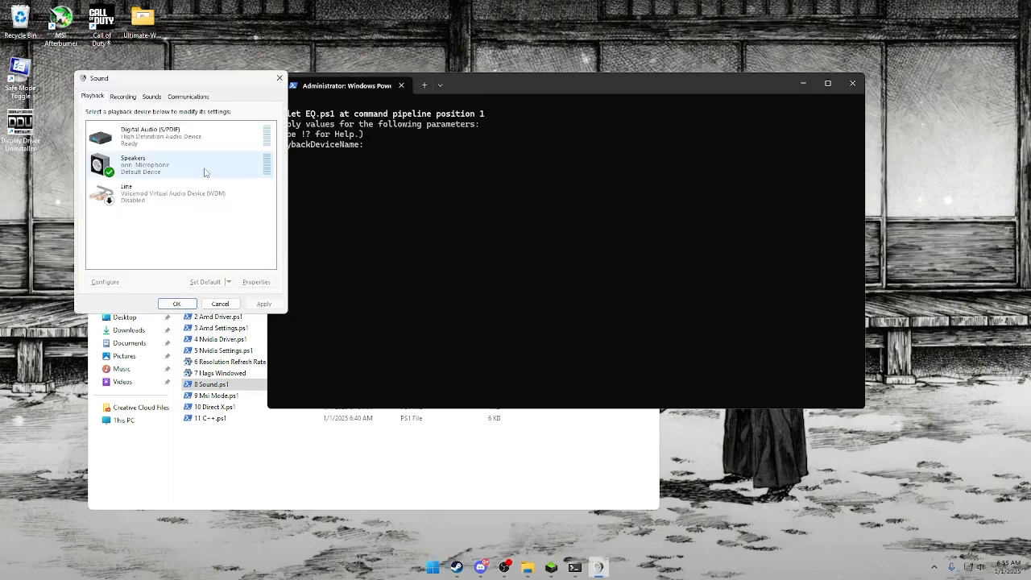
{"action": "left_click", "coordinate": [279, 79]}
{"action": "left_click", "coordinate": [402, 85]}
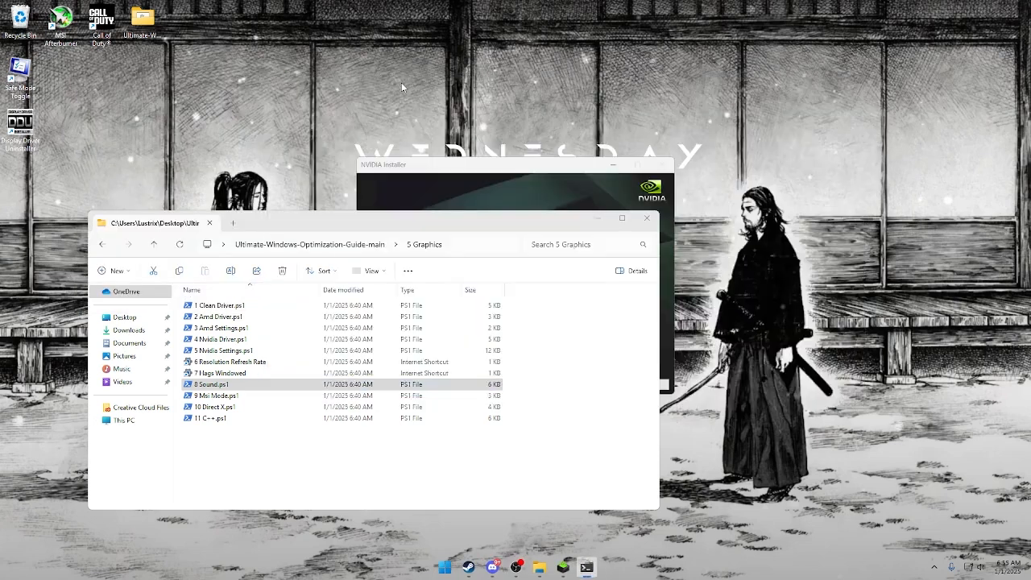
Run 9 Msi Mode.ps1, turn Msi Mode on with option 1, and close the script.
{"action": "left_click", "coordinate": [203, 395]}
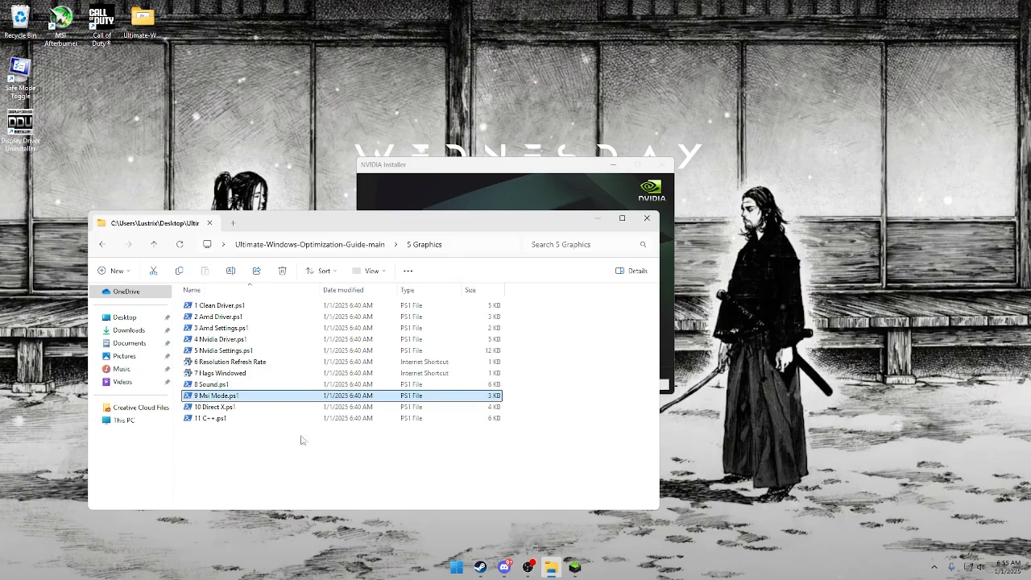
{"action": "key", "text": "Return"}
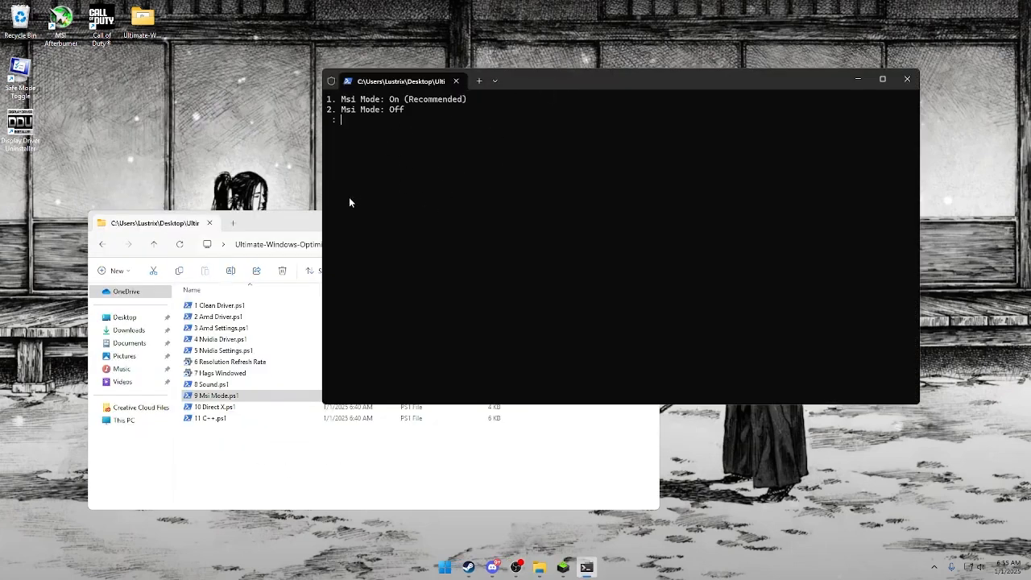
{"action": "type", "text": "1"}
{"action": "key", "text": "Return"}
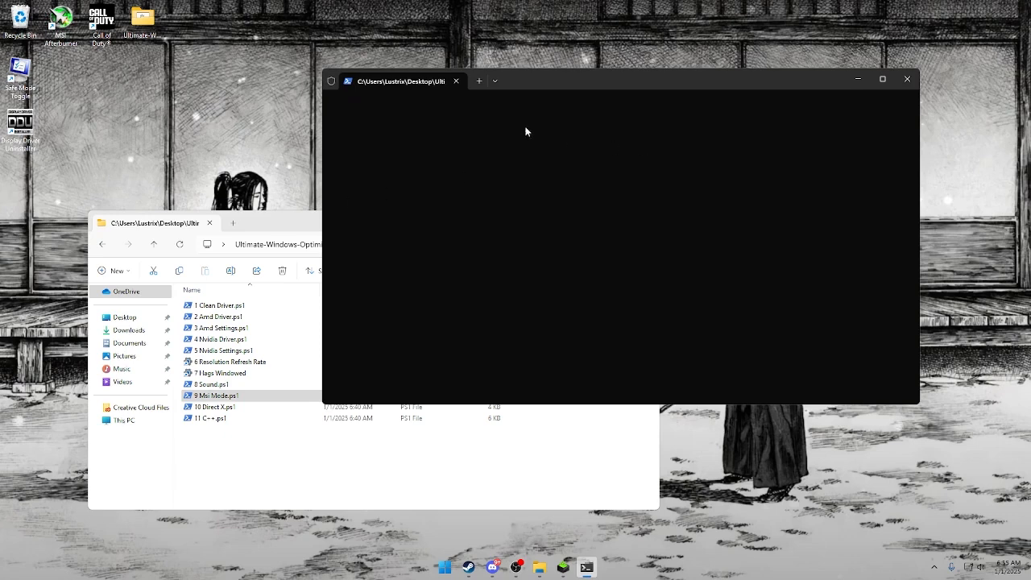
{"action": "left_click", "coordinate": [457, 81]}
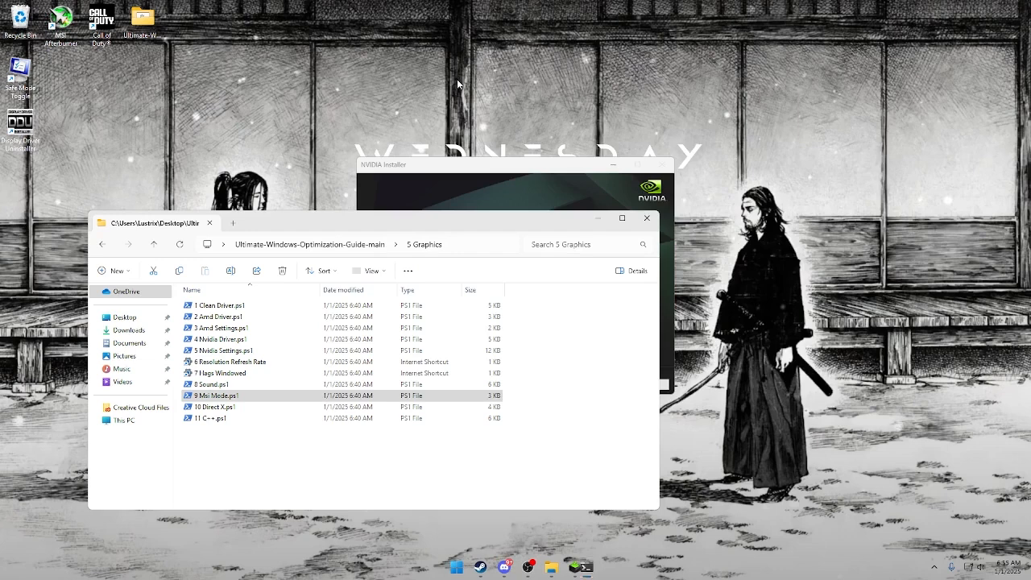
Run 10 Direct X.ps1 and 11 C++.ps1 in parallel, arranging the script and folder windows so both installations can be followed.
{"action": "double_click", "coordinate": [211, 407]}
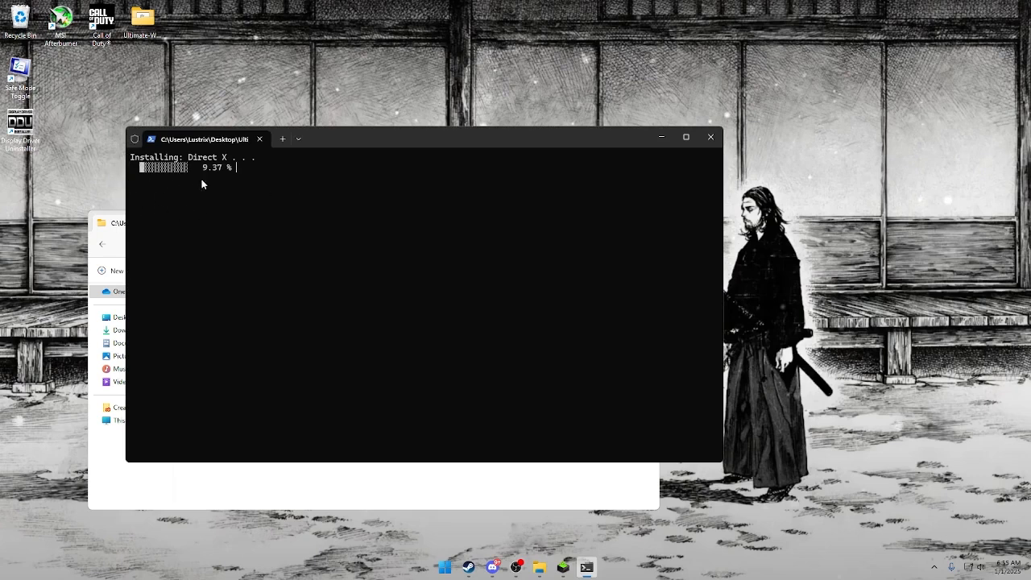
{"action": "left_click", "coordinate": [160, 499]}
{"action": "left_click", "coordinate": [212, 420]}
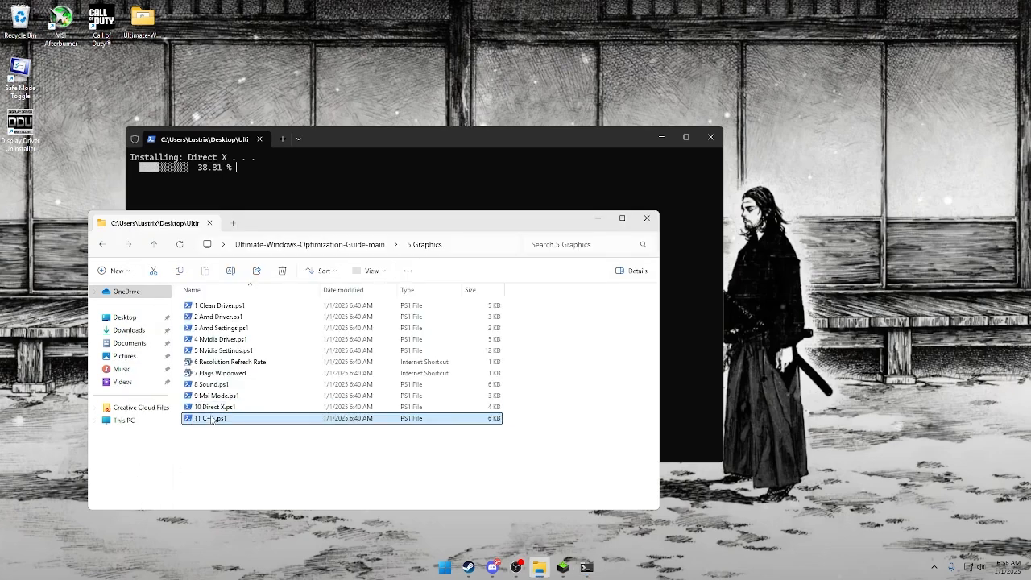
{"action": "left_click_drag", "start_coordinate": [256, 27], "coordinate": [608, 157]}
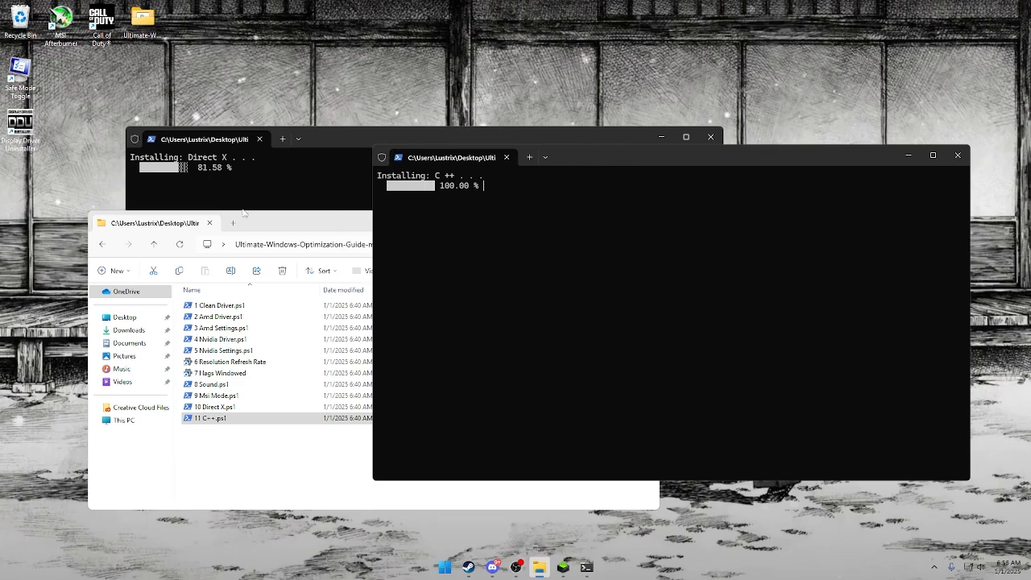
{"action": "left_click_drag", "start_coordinate": [264, 227], "coordinate": [52, 342]}
{"action": "left_click_drag", "start_coordinate": [222, 338], "coordinate": [445, 208]}
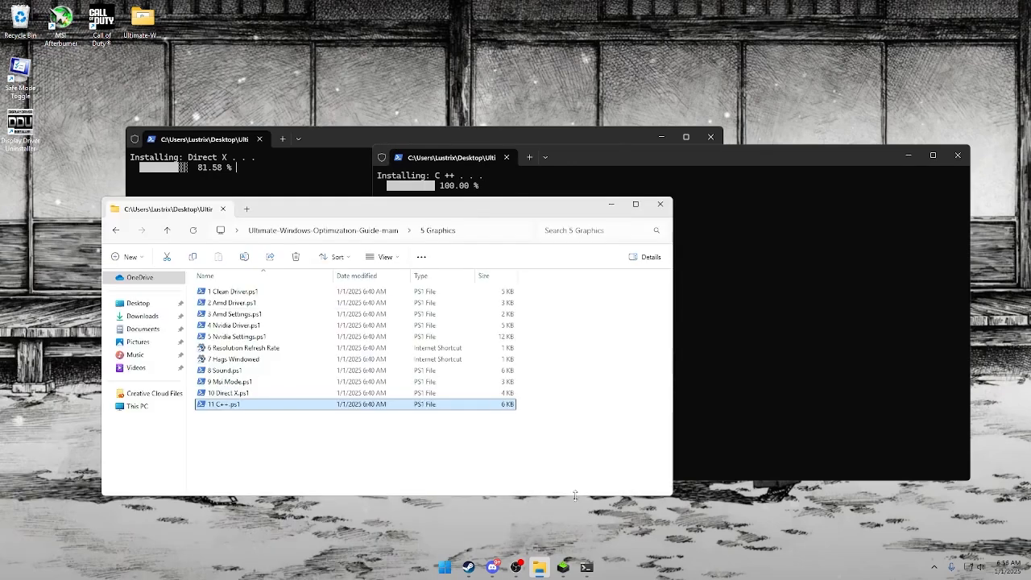
Check the progress of the NVIDIA graphics driver installation, then return to the C++ installation script.
{"action": "left_click", "coordinate": [564, 569]}
{"action": "left_click", "coordinate": [373, 459]}
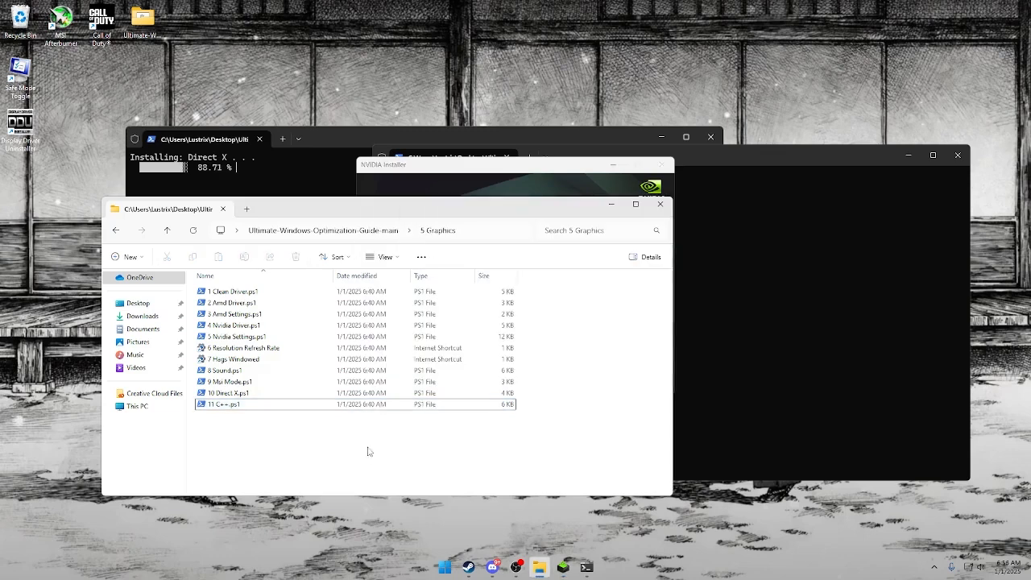
{"action": "left_click", "coordinate": [436, 190]}
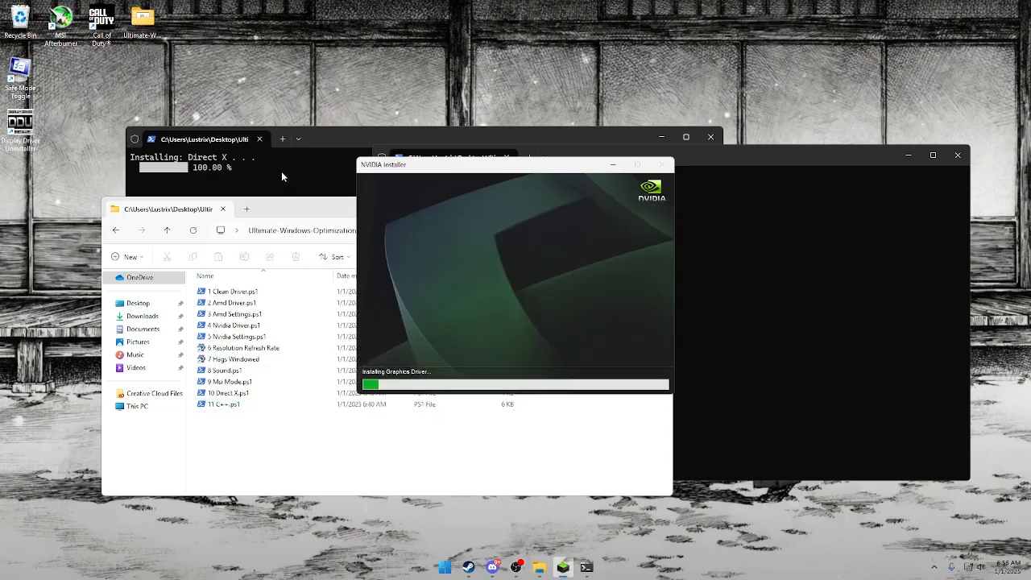
{"action": "left_click", "coordinate": [776, 309]}
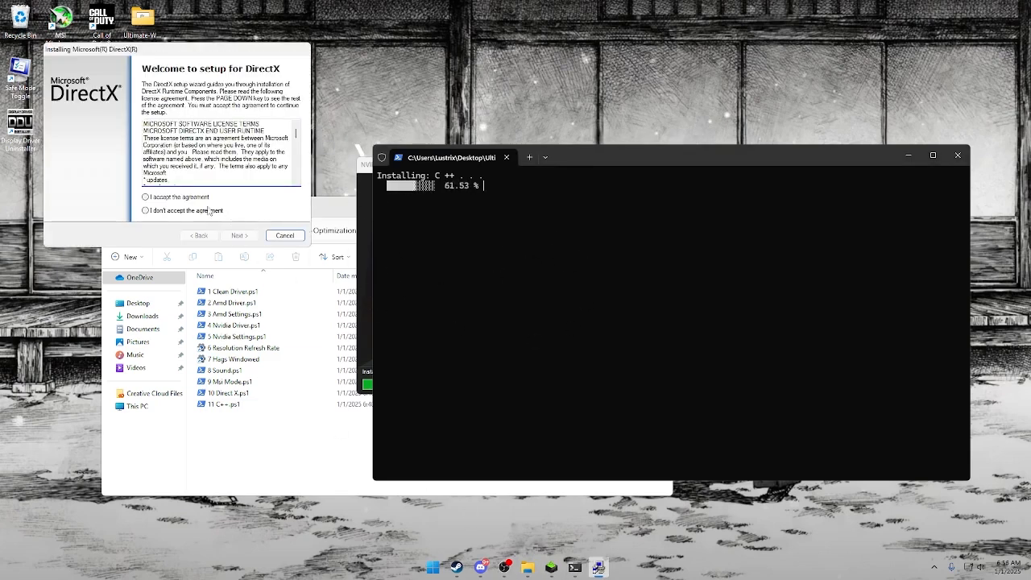
Accept the DirectX license agreement and start installing the DirectX runtime components.
{"action": "left_click", "coordinate": [146, 197]}
{"action": "left_click", "coordinate": [245, 237]}
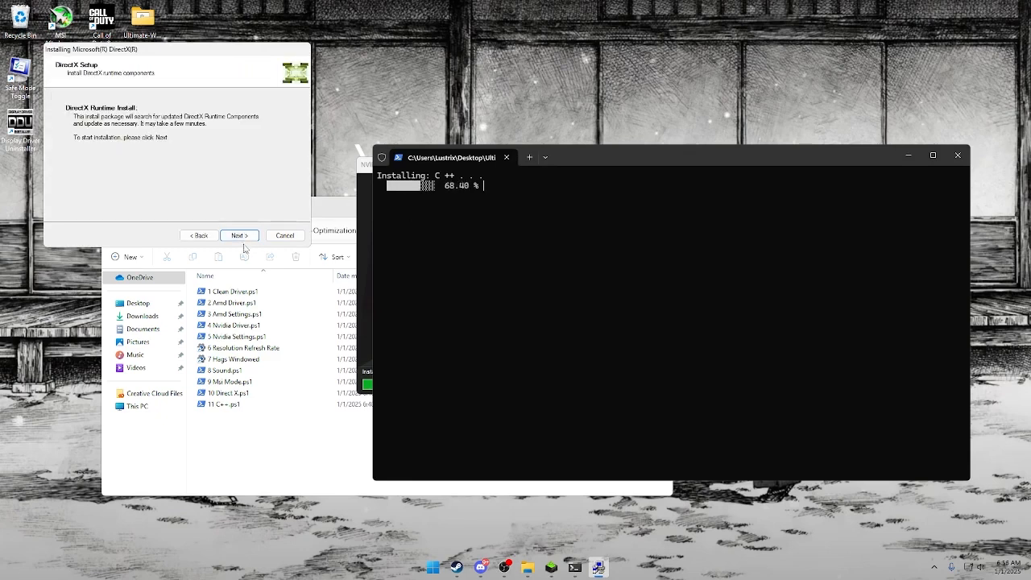
{"action": "left_click", "coordinate": [242, 235]}
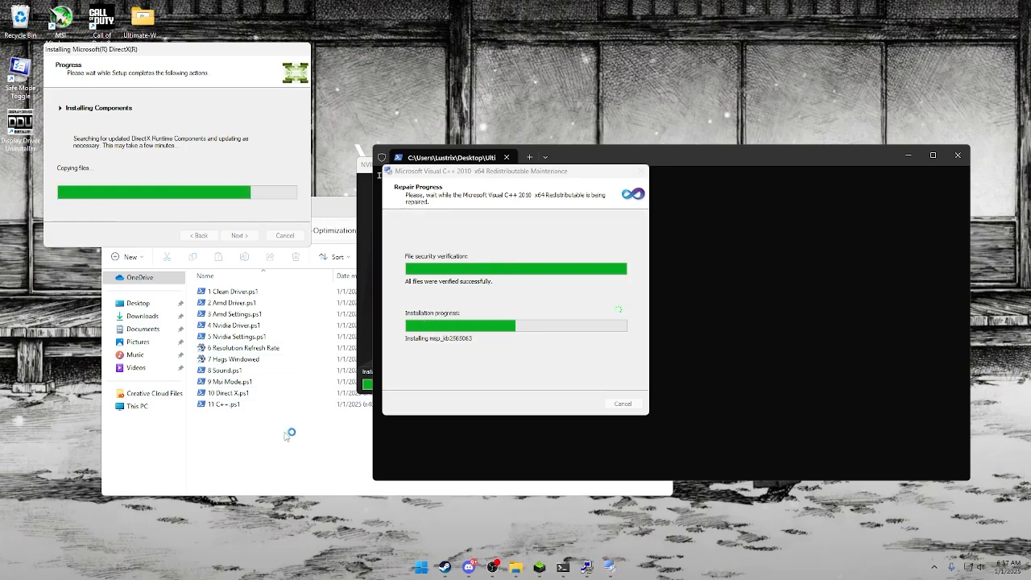
Bring the NVIDIA Installer back to the front to check on the driver installation.
{"action": "left_click", "coordinate": [322, 441]}
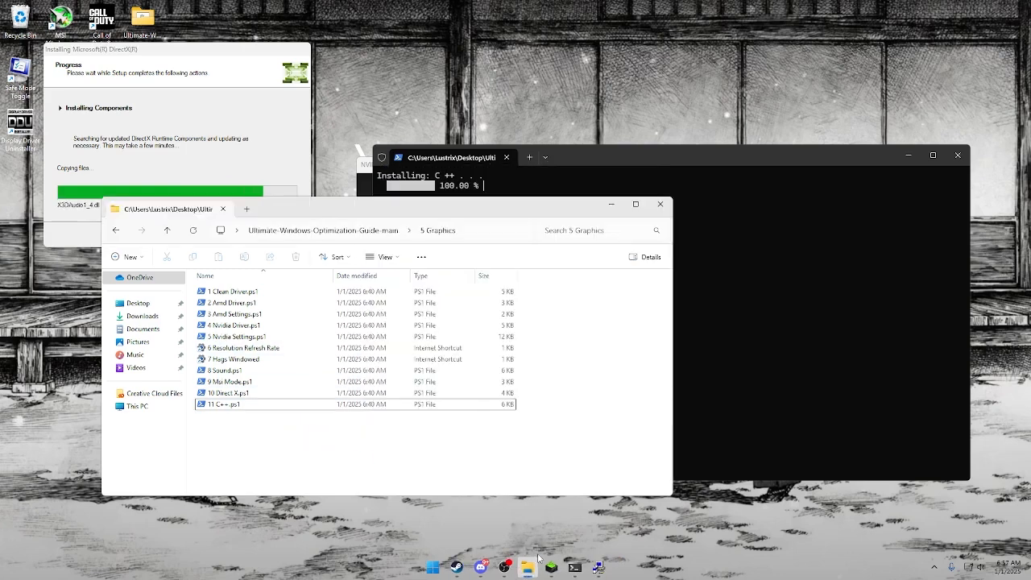
{"action": "left_click", "coordinate": [551, 566]}
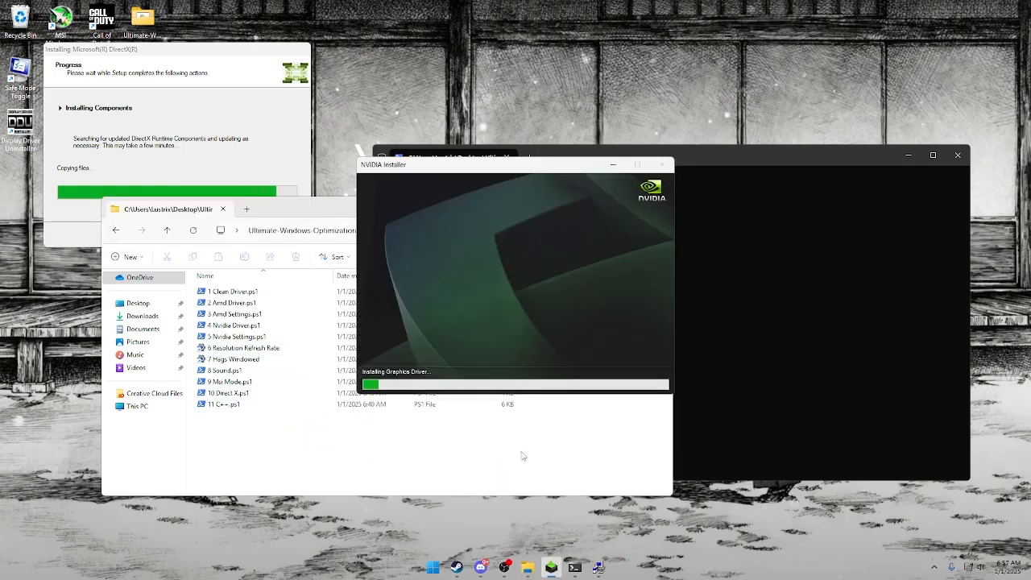
Go from the 5 Graphics folder back to the guide's main folder and open the 6 Windows folder.
{"action": "left_click", "coordinate": [599, 567]}
{"action": "left_click", "coordinate": [499, 473]}
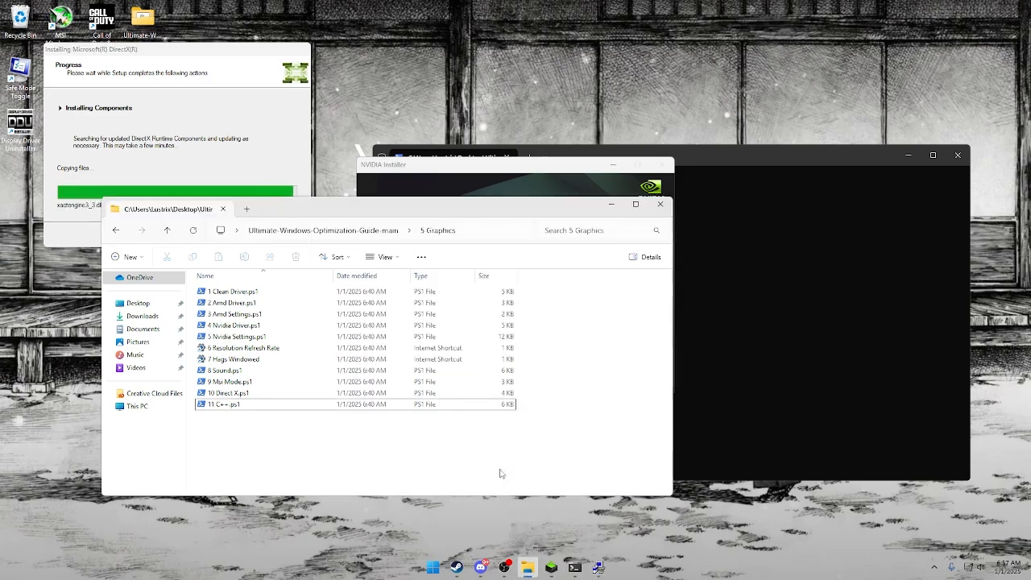
{"action": "left_click", "coordinate": [338, 231]}
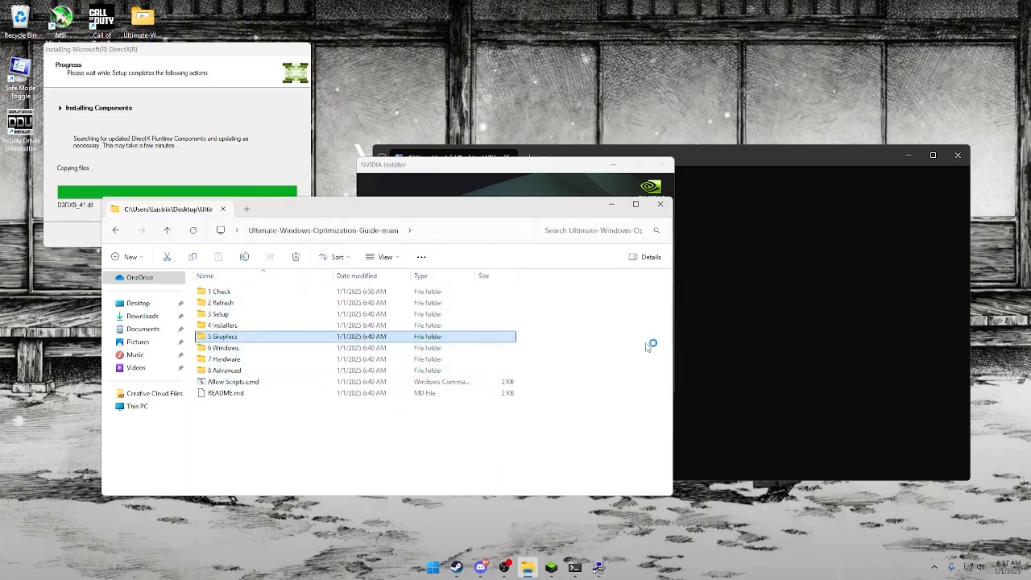
{"action": "double_click", "coordinate": [266, 349]}
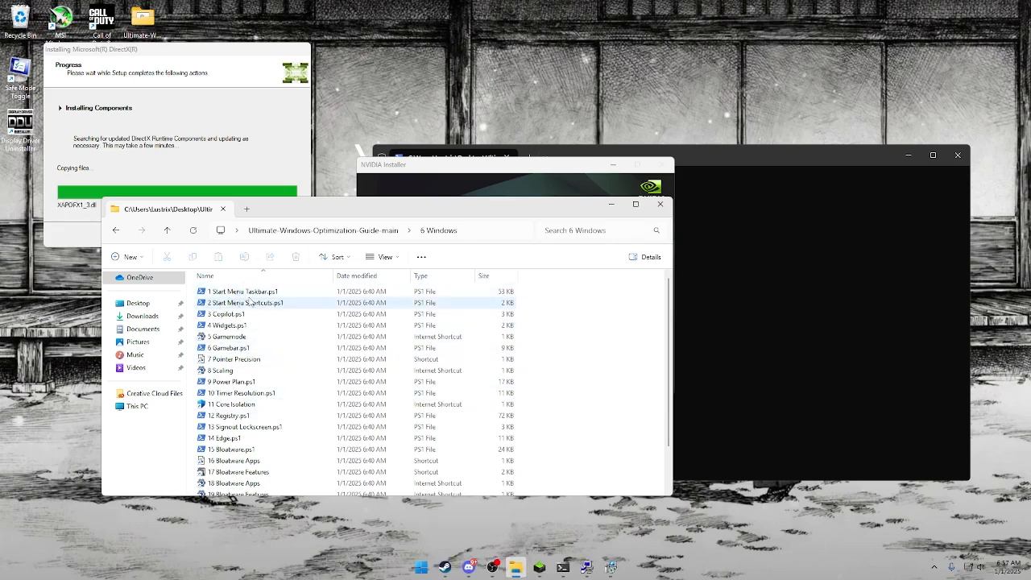
Run 1 Start Menu Taskbar.ps1 with the Clean option, finish the DirectX setup, and dismiss the script window and the TranslucentTB warning.
{"action": "left_click", "coordinate": [251, 293]}
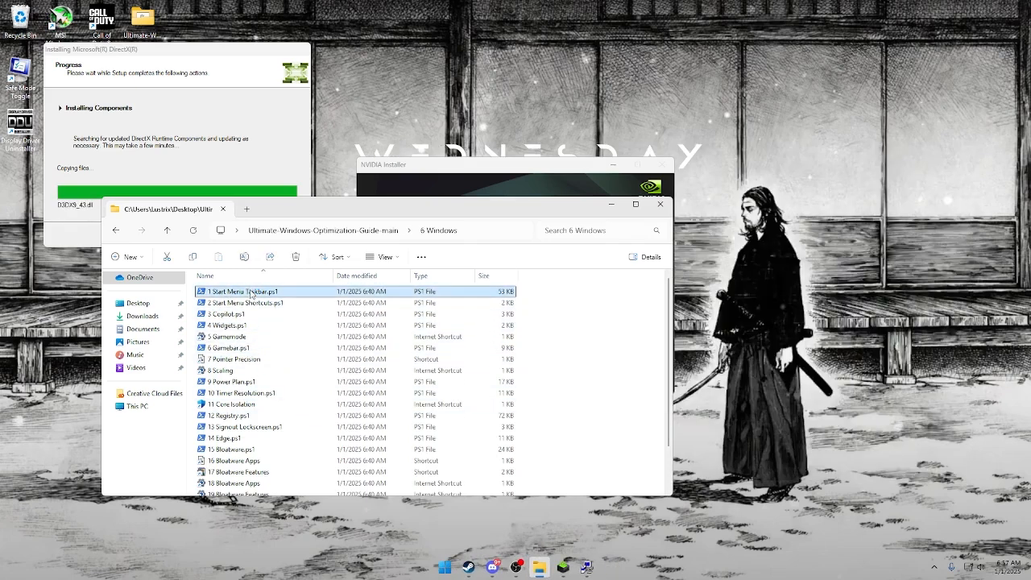
{"action": "double_click", "coordinate": [243, 303]}
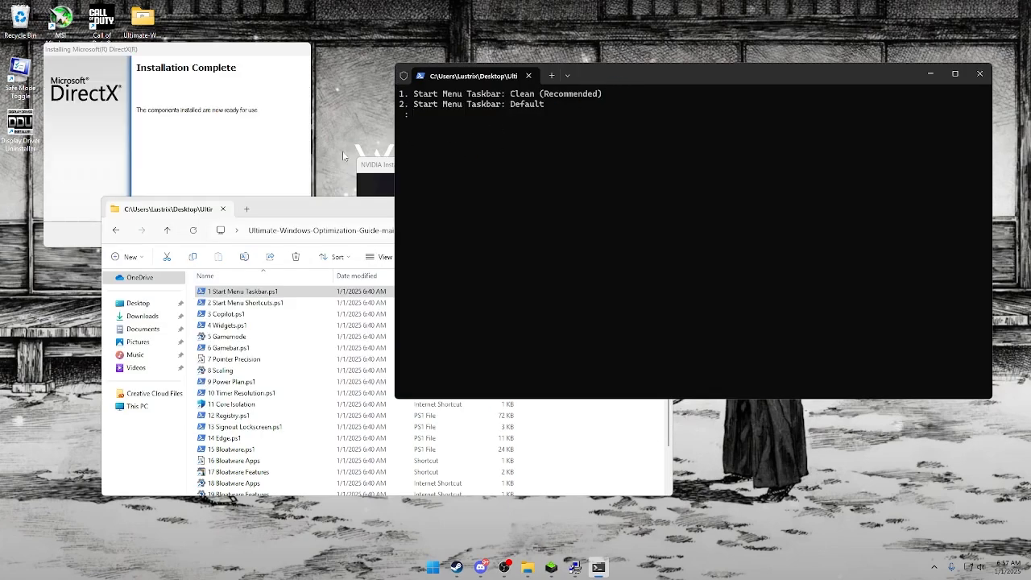
{"action": "left_click", "coordinate": [246, 149]}
{"action": "left_click", "coordinate": [232, 234]}
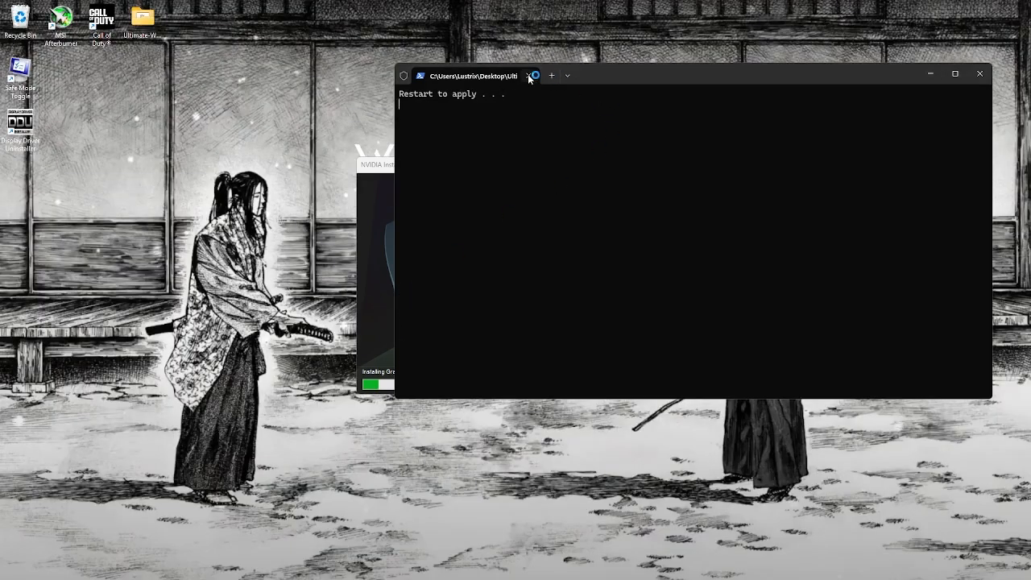
{"action": "left_click", "coordinate": [529, 76]}
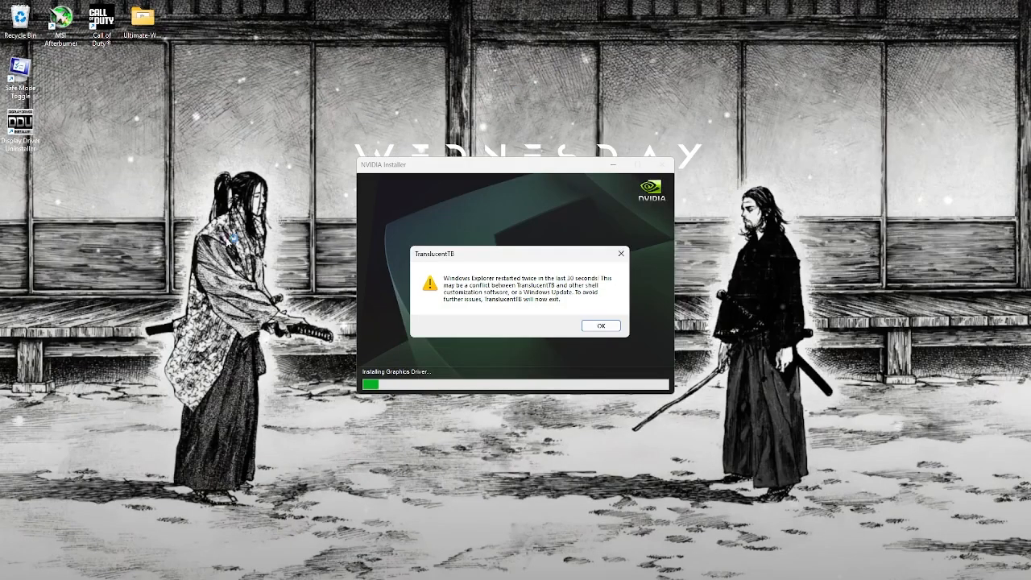
{"action": "left_click", "coordinate": [600, 326]}
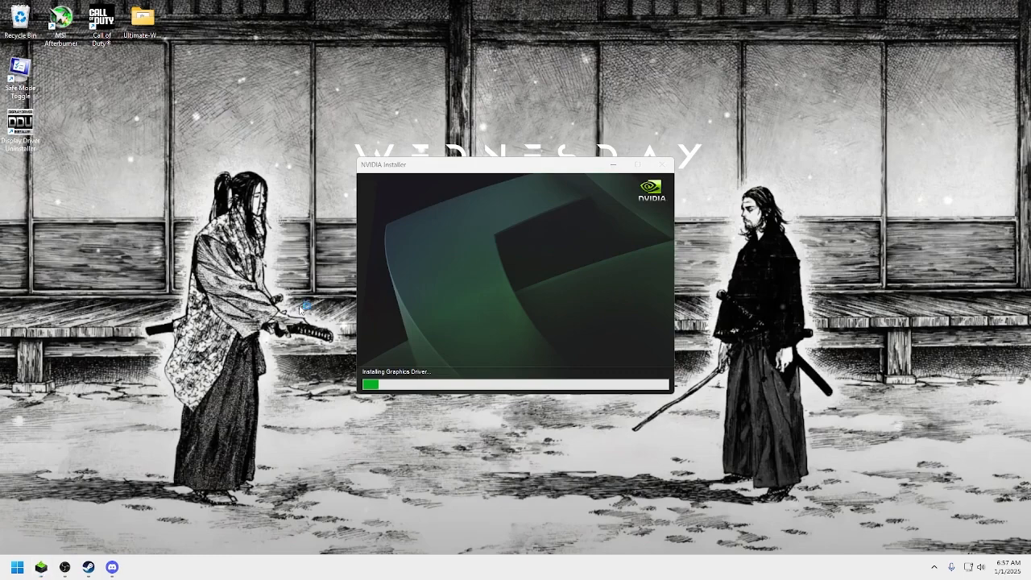
Check the monitor's refresh rate in the advanced display settings, and close Settings.
{"action": "right_click", "coordinate": [226, 424]}
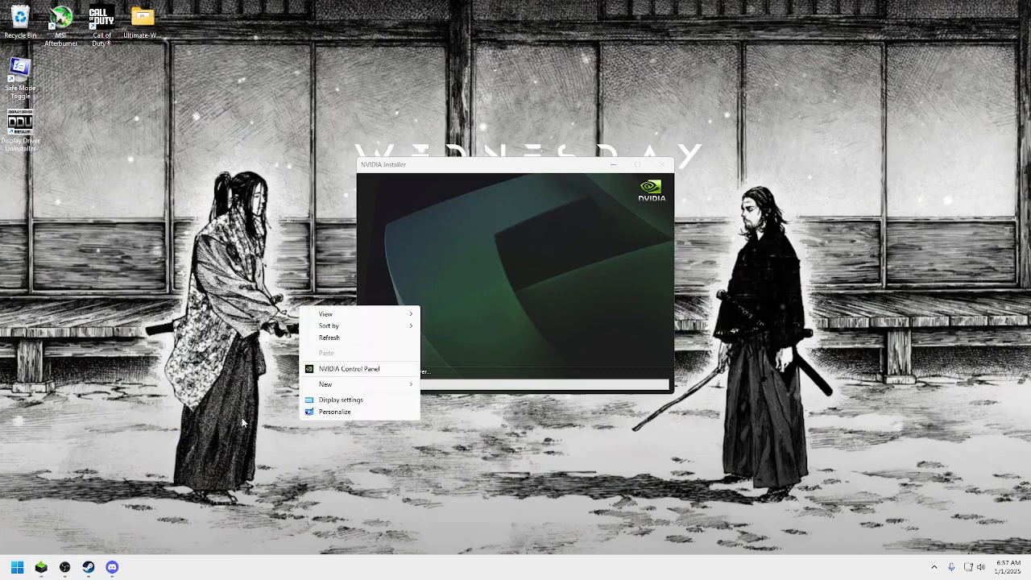
{"action": "left_click", "coordinate": [323, 400]}
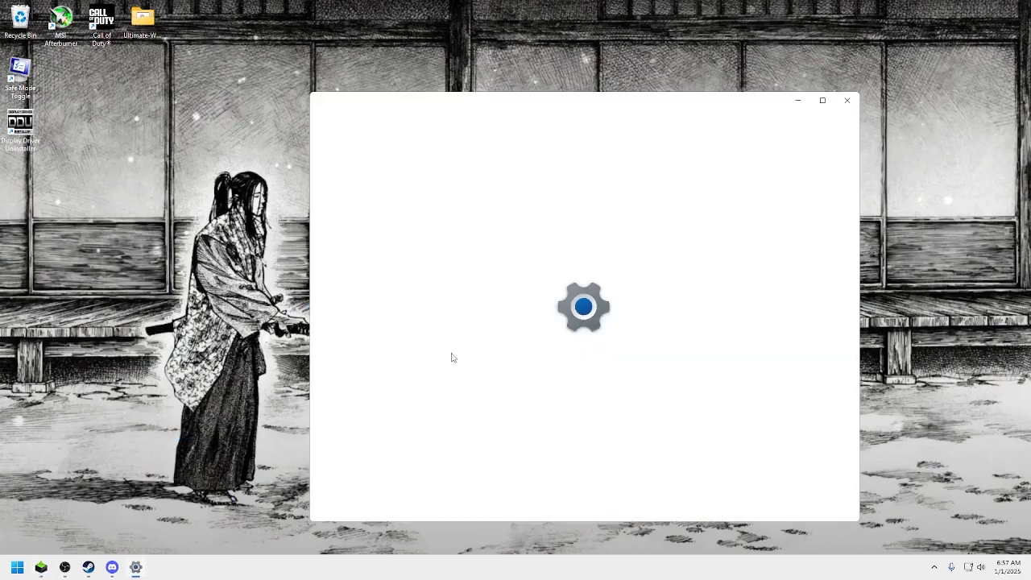
{"action": "scroll", "coordinate": [612, 324], "scroll_direction": "down", "scroll_amount": 6}
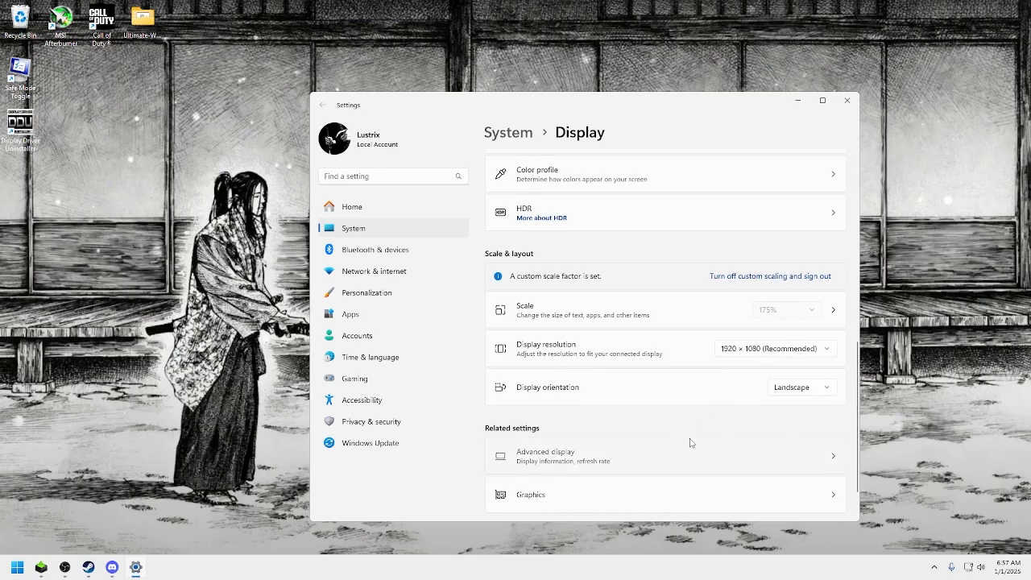
{"action": "left_click", "coordinate": [690, 443]}
{"action": "key", "text": "super"}
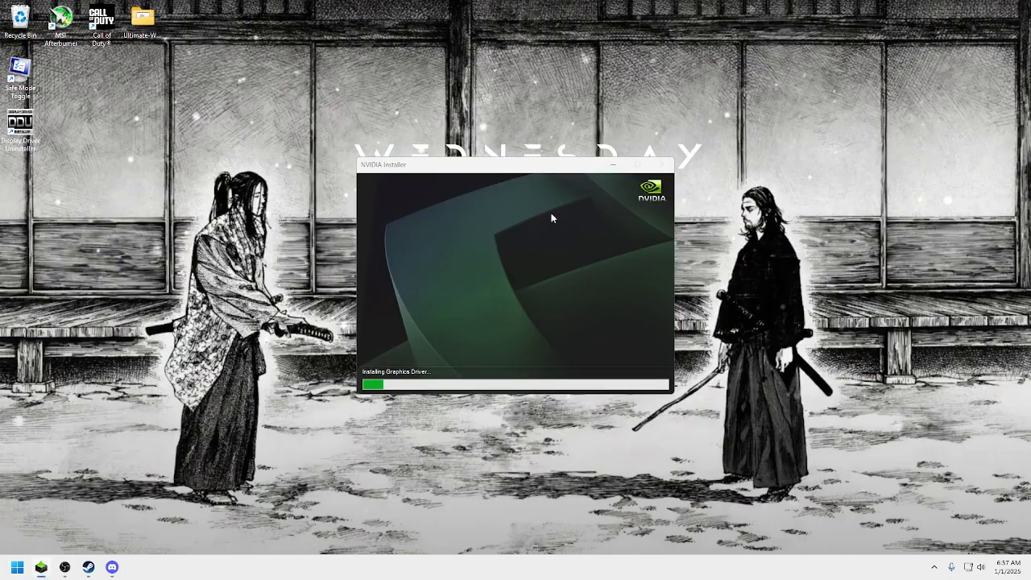
Reopen the Ultimate-Windows-Optimization-Guide-main folder from the desktop and go into 6 Windows.
{"action": "key", "text": "super"}
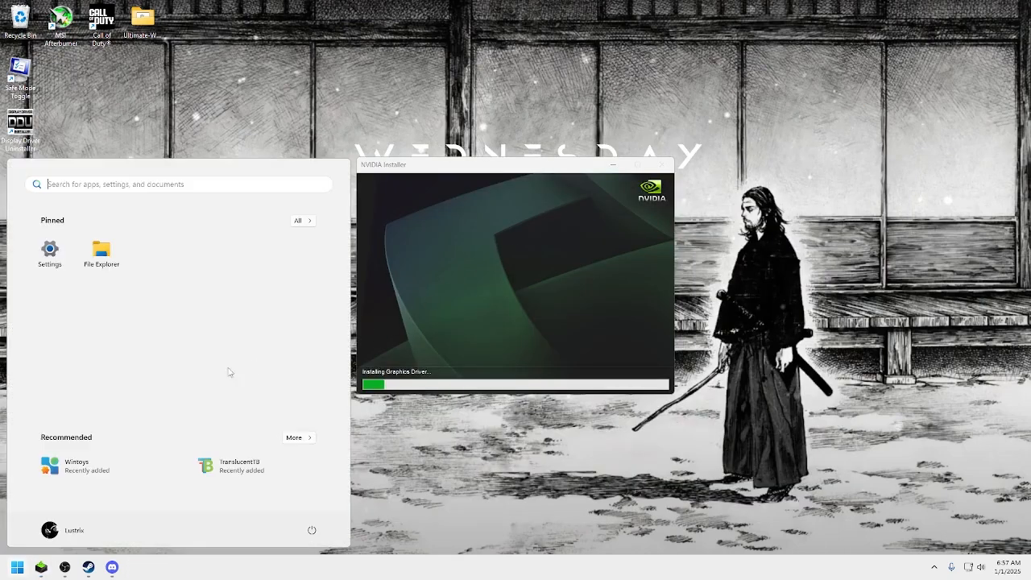
{"action": "left_click", "coordinate": [101, 253]}
{"action": "double_click", "coordinate": [148, 22]}
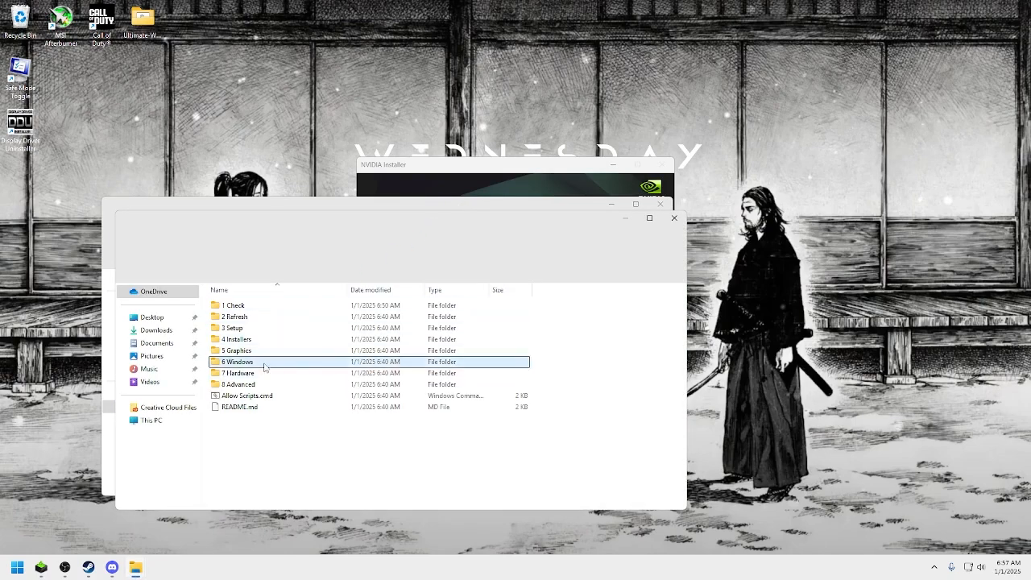
{"action": "double_click", "coordinate": [262, 362]}
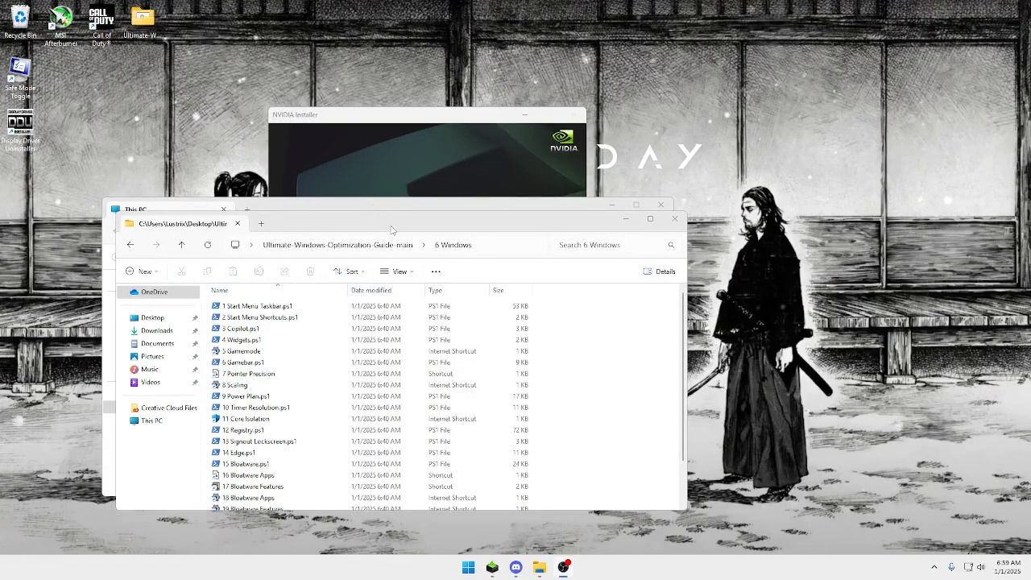
Move the NVIDIA Installer window out of the way and run 2 Start Menu Shortcuts.ps1.
{"action": "left_click", "coordinate": [655, 338]}
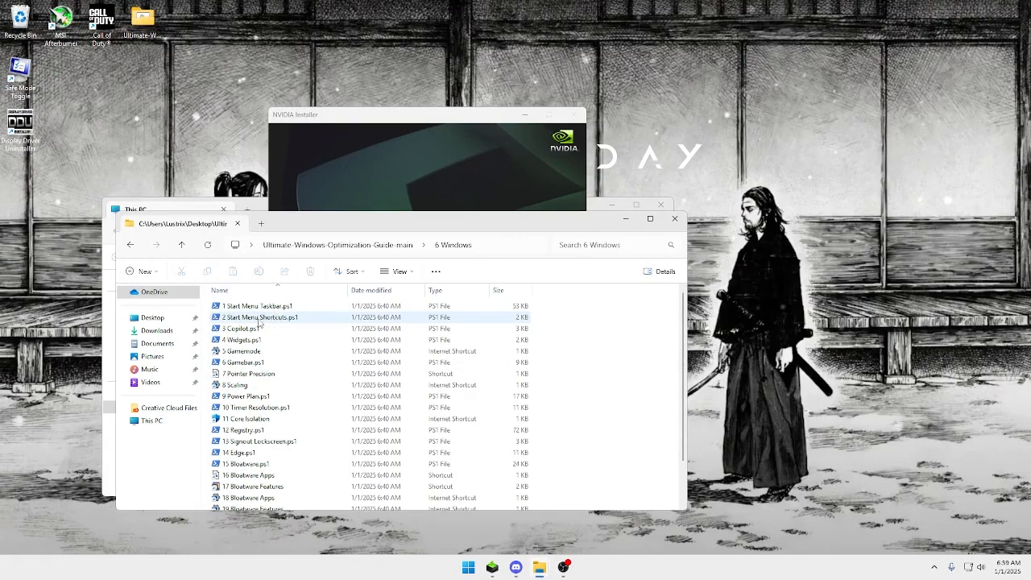
{"action": "left_click", "coordinate": [427, 162]}
{"action": "left_click_drag", "start_coordinate": [418, 117], "coordinate": [747, 66]}
{"action": "double_click", "coordinate": [267, 319]}
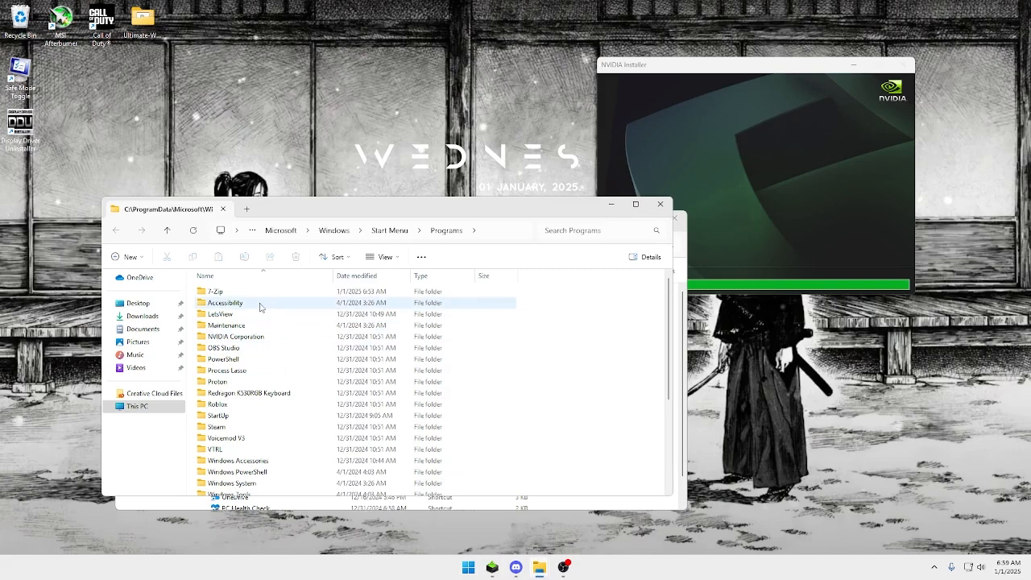
Delete the 7-Zip, Proton, Roblox and VTRL folders from the ProgramData Start Menu Programs folder.
{"action": "left_click_drag", "start_coordinate": [432, 216], "coordinate": [537, 97]}
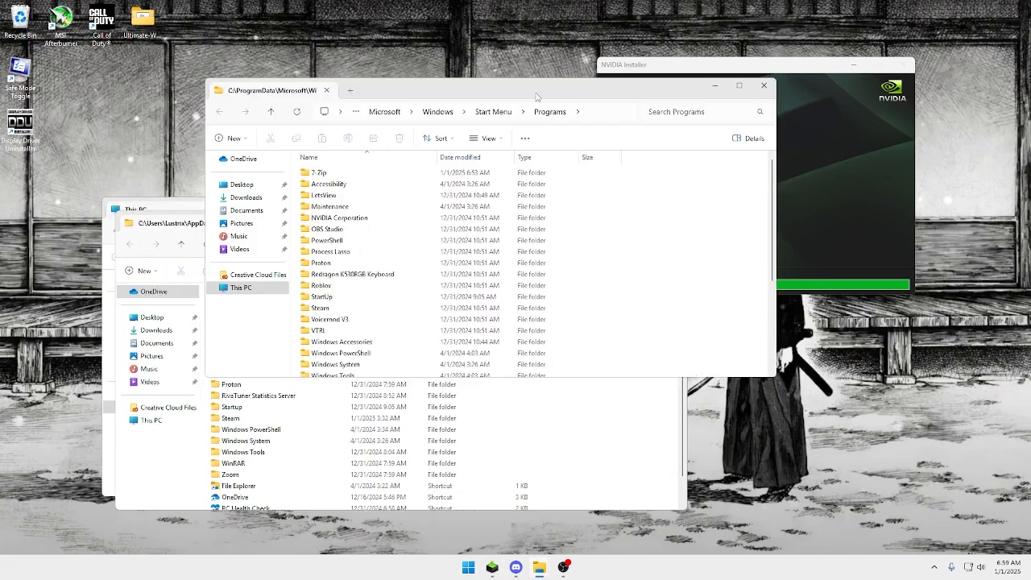
{"action": "scroll", "coordinate": [358, 268], "scroll_direction": "down", "scroll_amount": 3}
{"action": "scroll", "coordinate": [357, 278], "scroll_direction": "up", "scroll_amount": 2}
{"action": "left_click", "coordinate": [331, 294]}
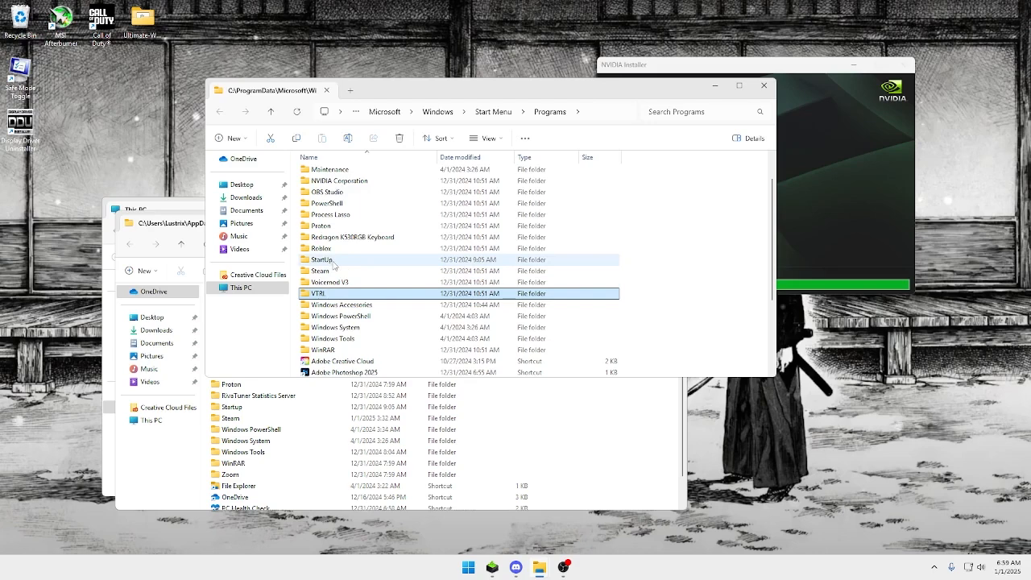
{"action": "left_click", "coordinate": [330, 249], "text": "ctrl"}
{"action": "scroll", "coordinate": [338, 270], "scroll_direction": "up", "scroll_amount": 1}
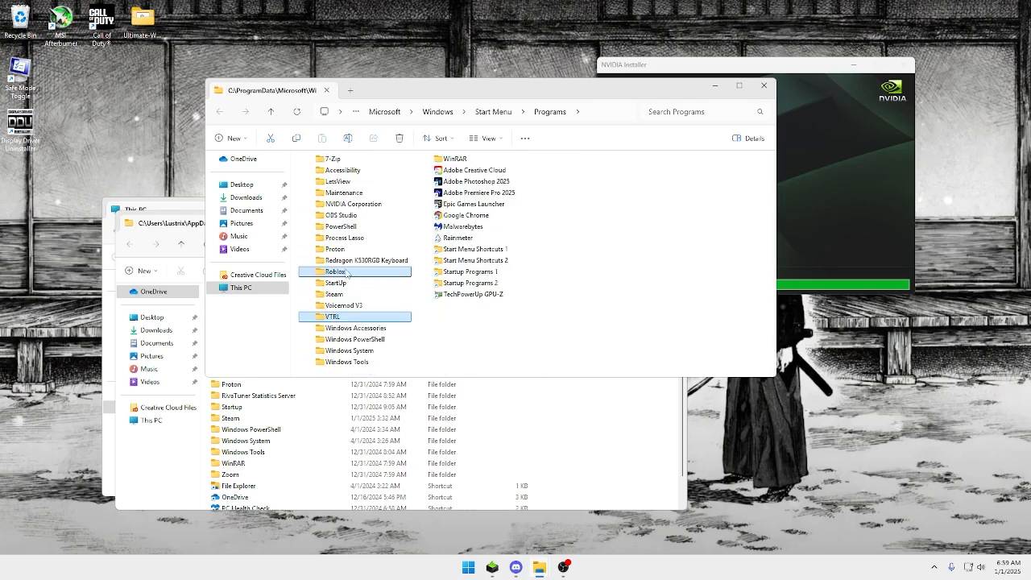
{"action": "scroll", "coordinate": [347, 274], "scroll_direction": "down", "scroll_amount": 1}
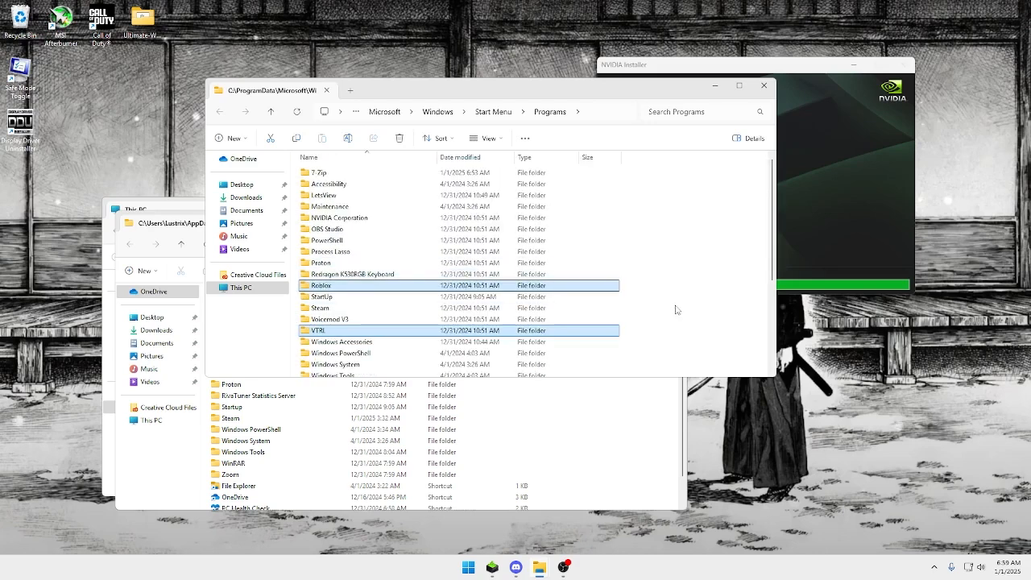
{"action": "left_click", "coordinate": [414, 262], "text": "ctrl"}
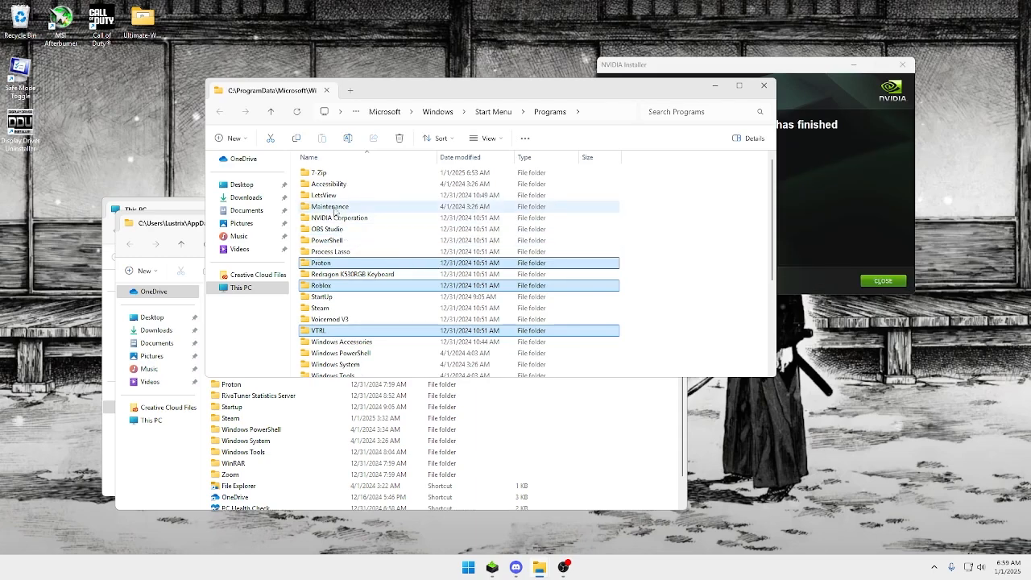
{"action": "left_click", "coordinate": [336, 173], "text": "ctrl"}
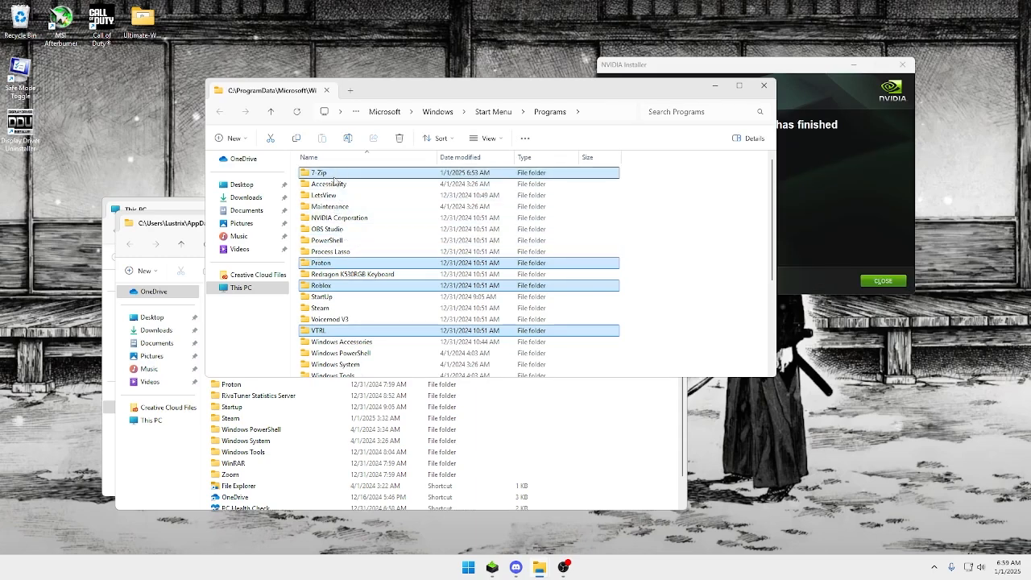
{"action": "scroll", "coordinate": [336, 354], "scroll_direction": "down", "scroll_amount": 2}
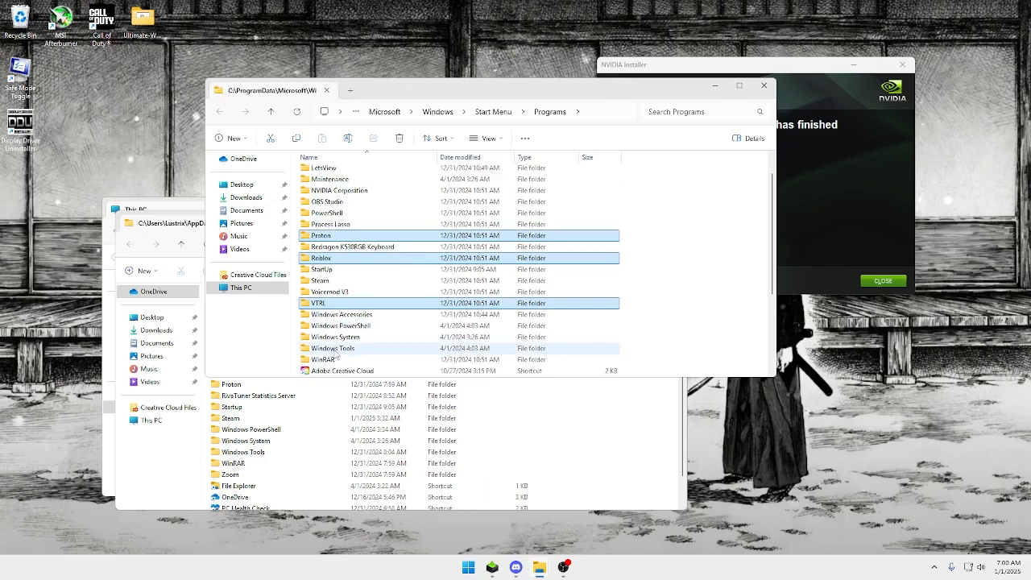
{"action": "scroll", "coordinate": [413, 289], "scroll_direction": "down", "scroll_amount": 1}
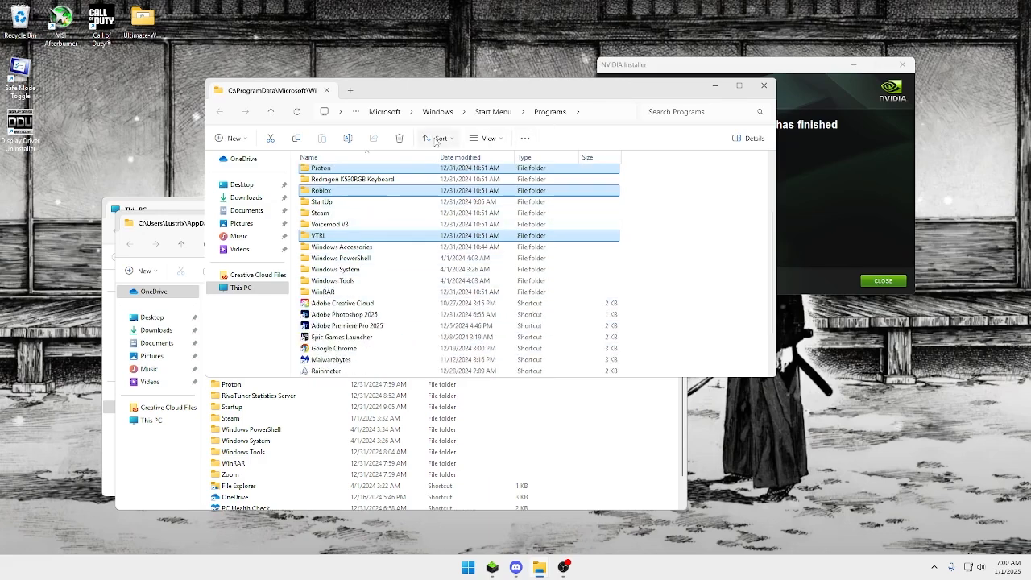
{"action": "left_click", "coordinate": [405, 142]}
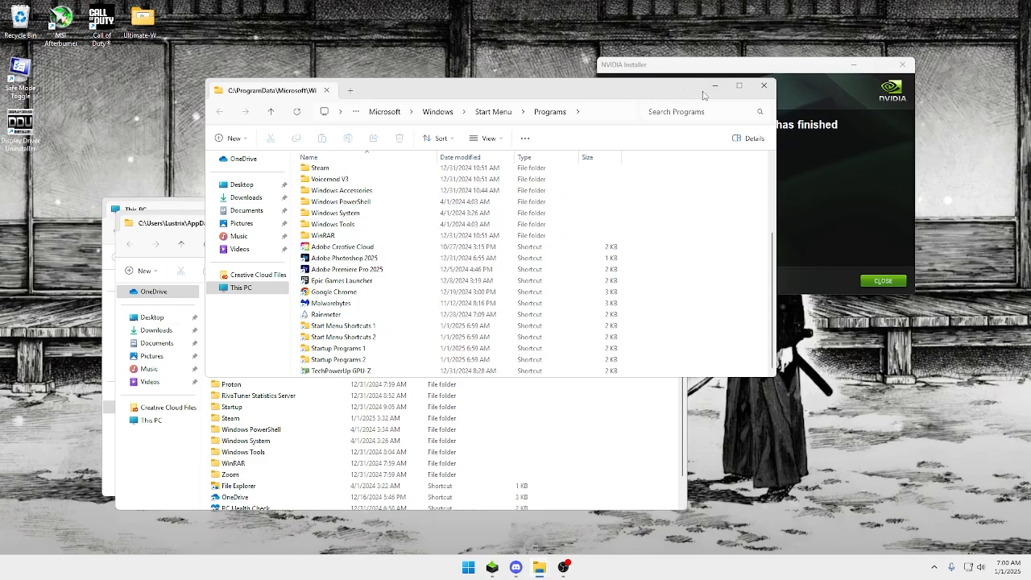
Close both Start Menu Programs windows and the finished NVIDIA Installer.
{"action": "left_click", "coordinate": [763, 86]}
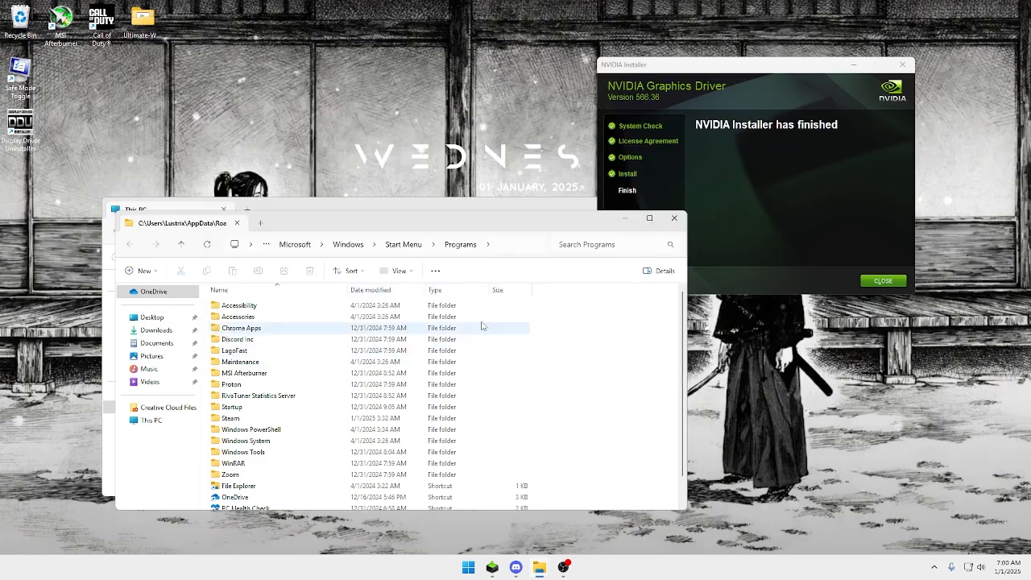
{"action": "left_click", "coordinate": [675, 218]}
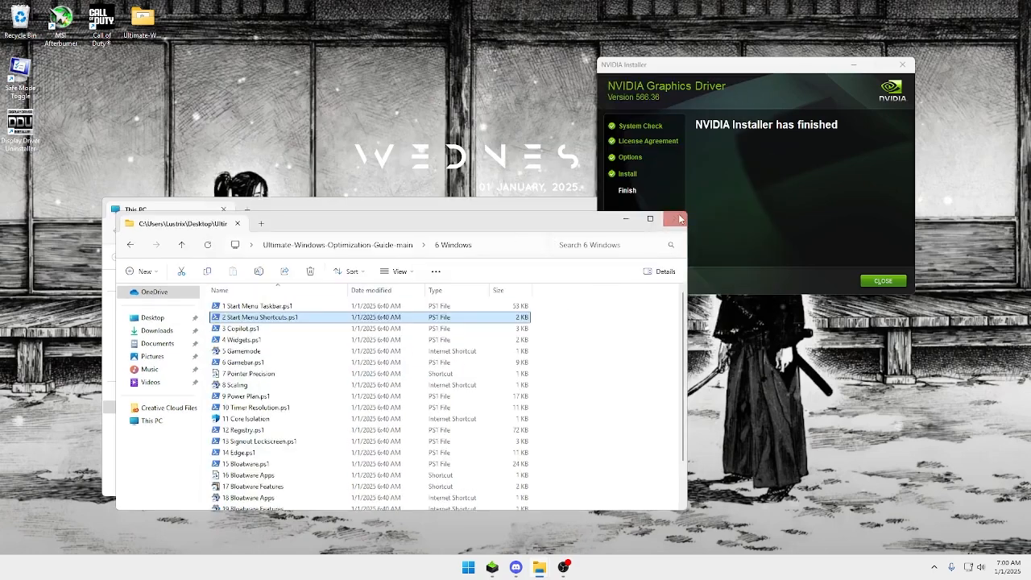
{"action": "left_click", "coordinate": [842, 260]}
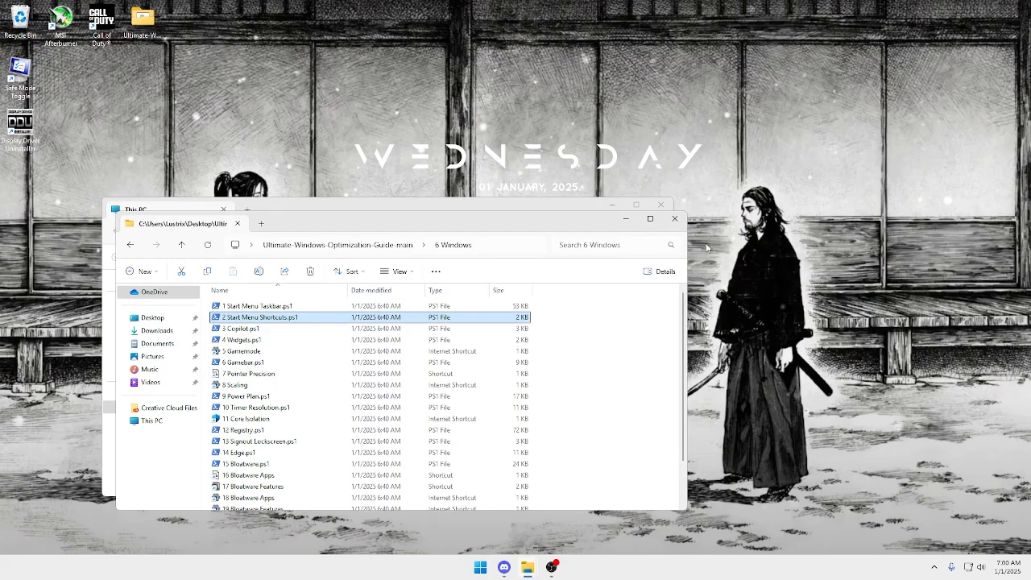
Run 3 Copilot.ps1 with the recommended Off option, and close the script window.
{"action": "left_click", "coordinate": [339, 327]}
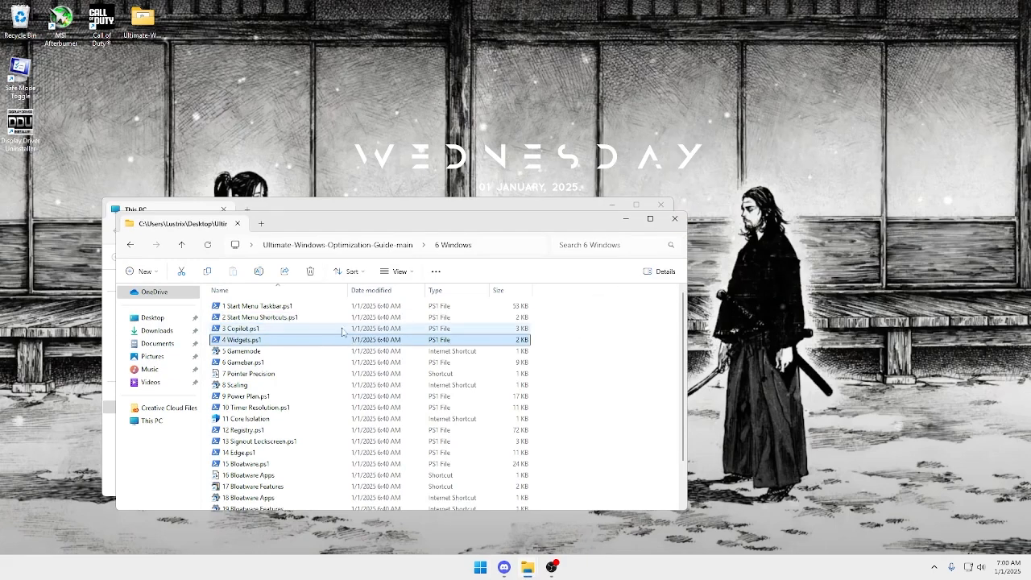
{"action": "double_click", "coordinate": [339, 327]}
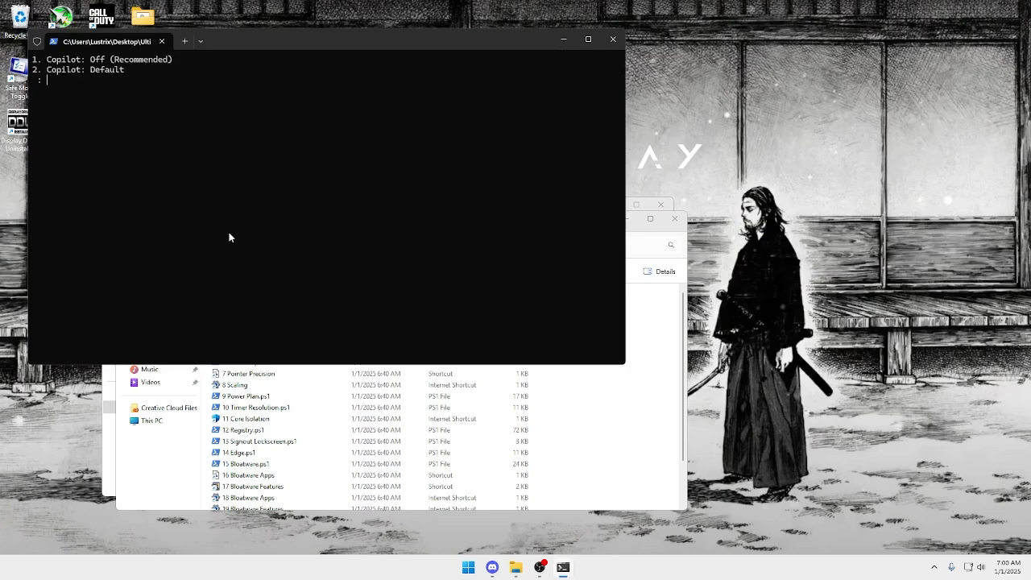
{"action": "key", "text": "Return"}
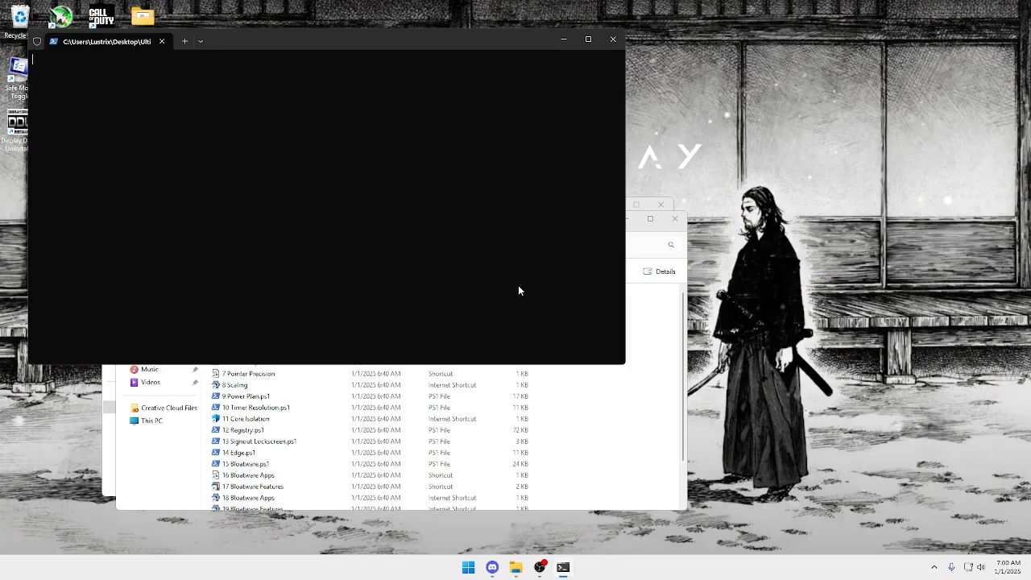
{"action": "left_click", "coordinate": [162, 41]}
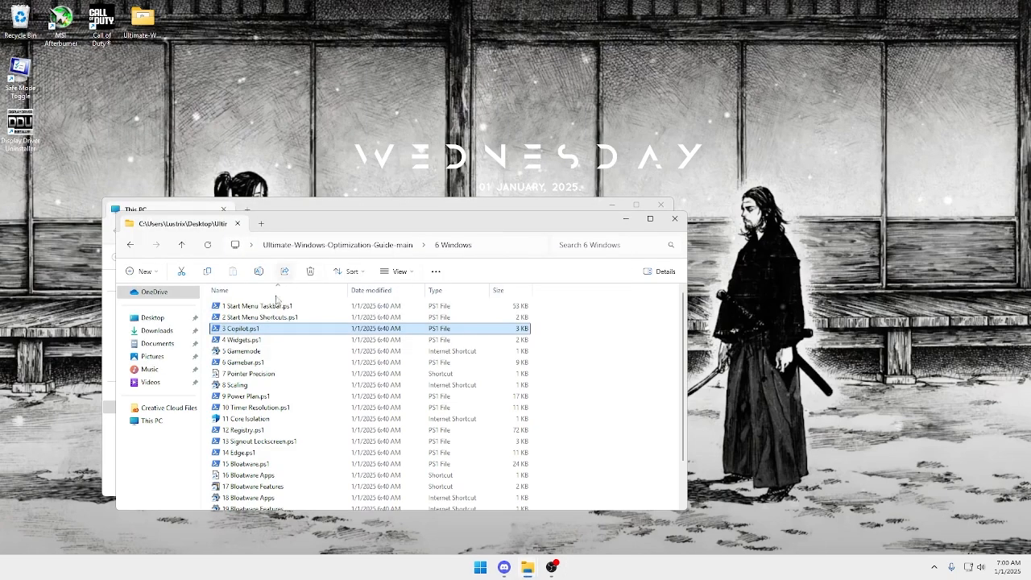
Run 4 Widgets.ps1 with option 1, and close the script window.
{"action": "left_click", "coordinate": [274, 339]}
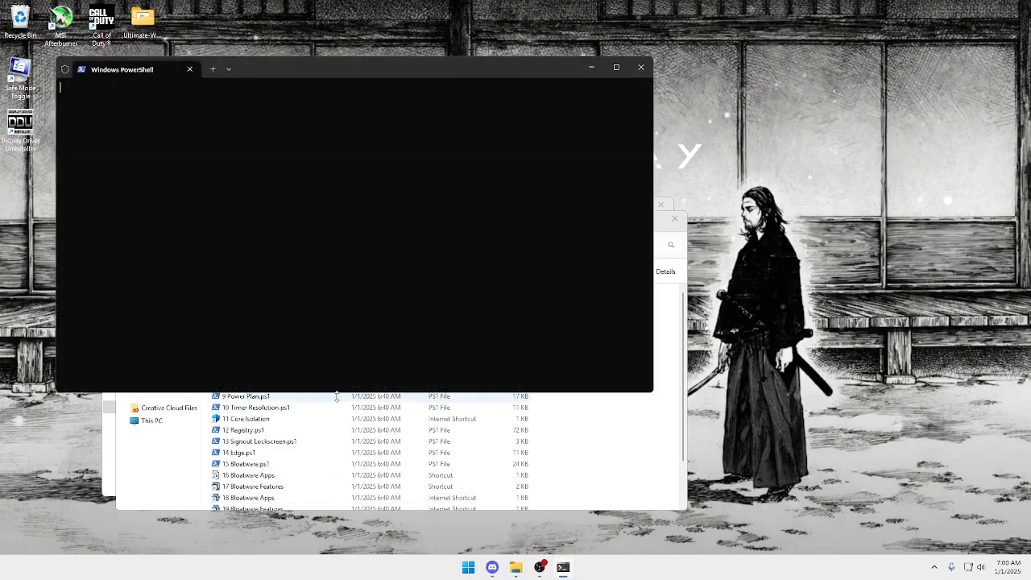
{"action": "key", "text": "super"}
{"action": "left_click", "coordinate": [202, 191]}
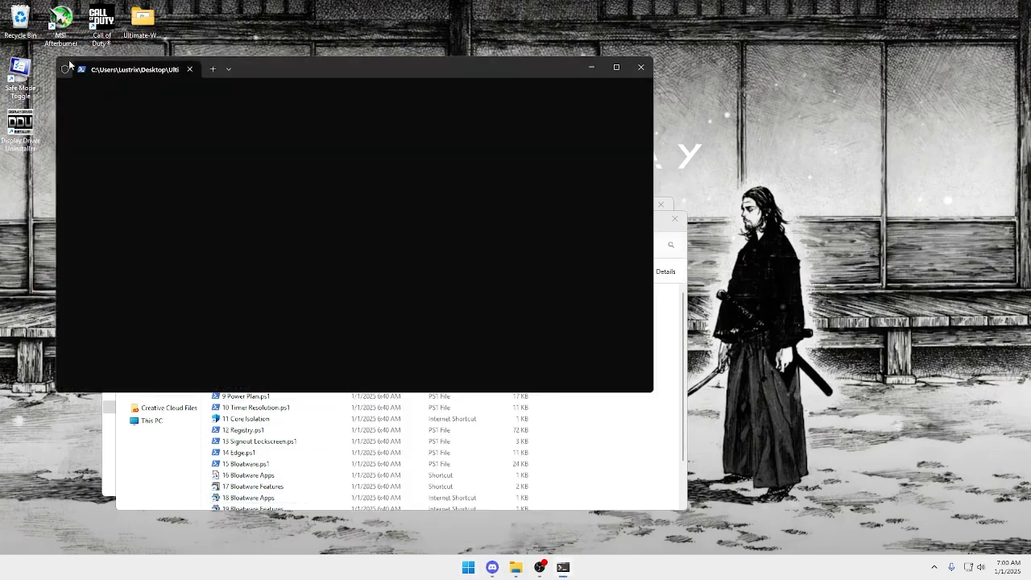
{"action": "type", "text": "1"}
{"action": "key", "text": "Return"}
{"action": "left_click", "coordinate": [190, 70]}
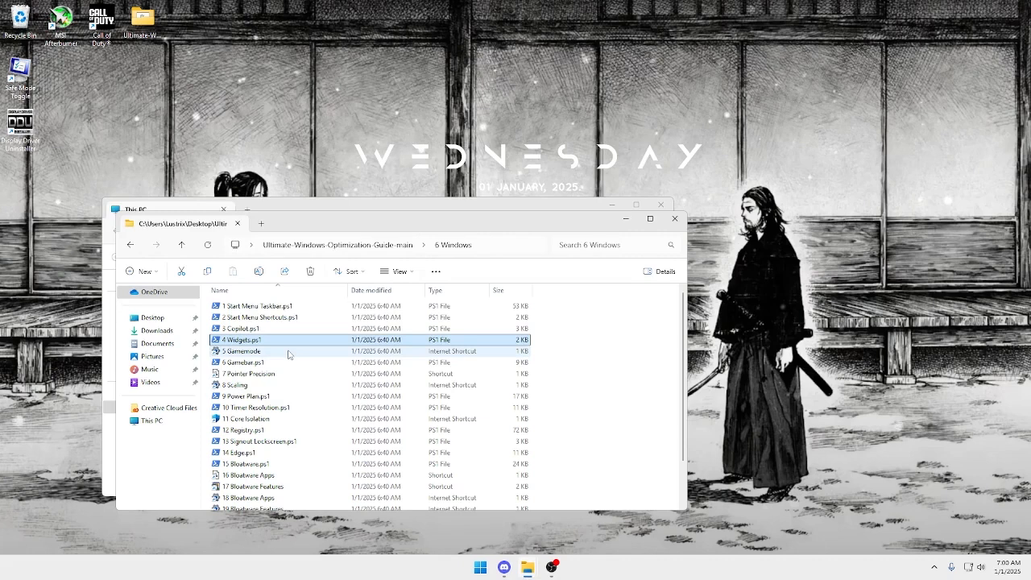
Open the 5 Gamemode shortcut to check the Game Mode setting, and close Settings.
{"action": "double_click", "coordinate": [288, 352]}
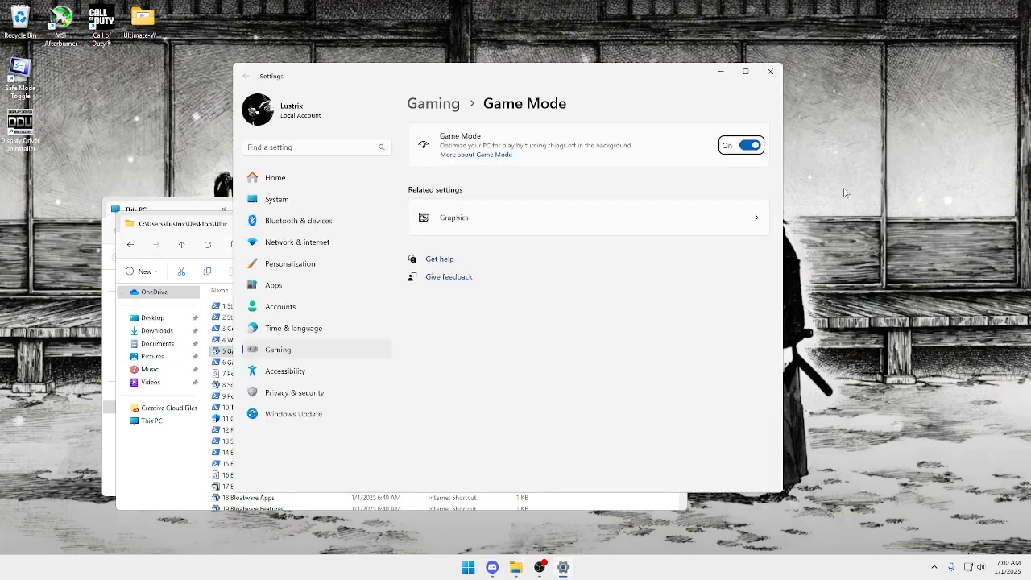
{"action": "left_click", "coordinate": [770, 71]}
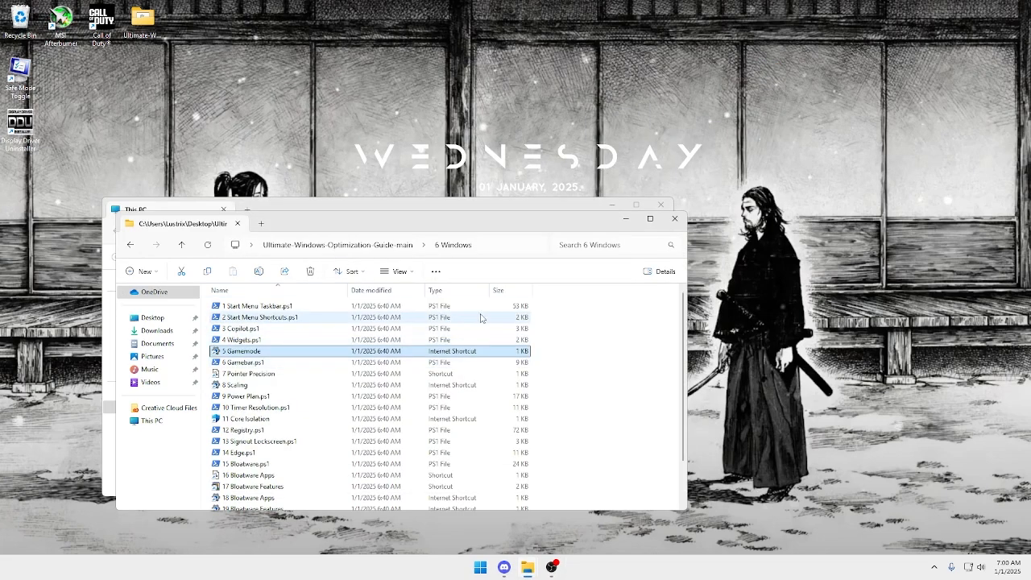
Run 6 Gamebar.ps1 with the recommended Gamebar Xbox: Off option, and close the script window.
{"action": "left_click", "coordinate": [246, 364]}
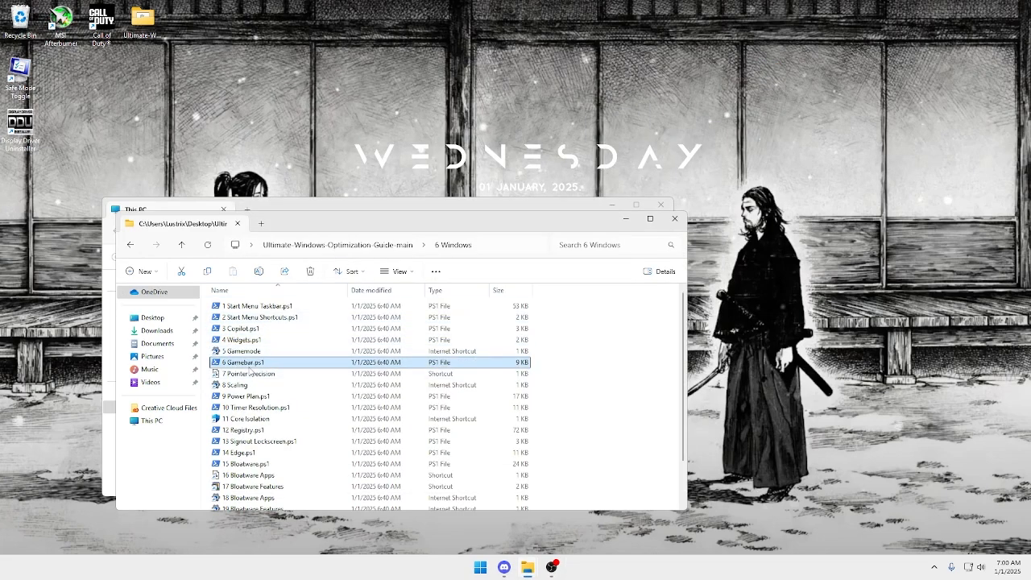
{"action": "double_click", "coordinate": [247, 363]}
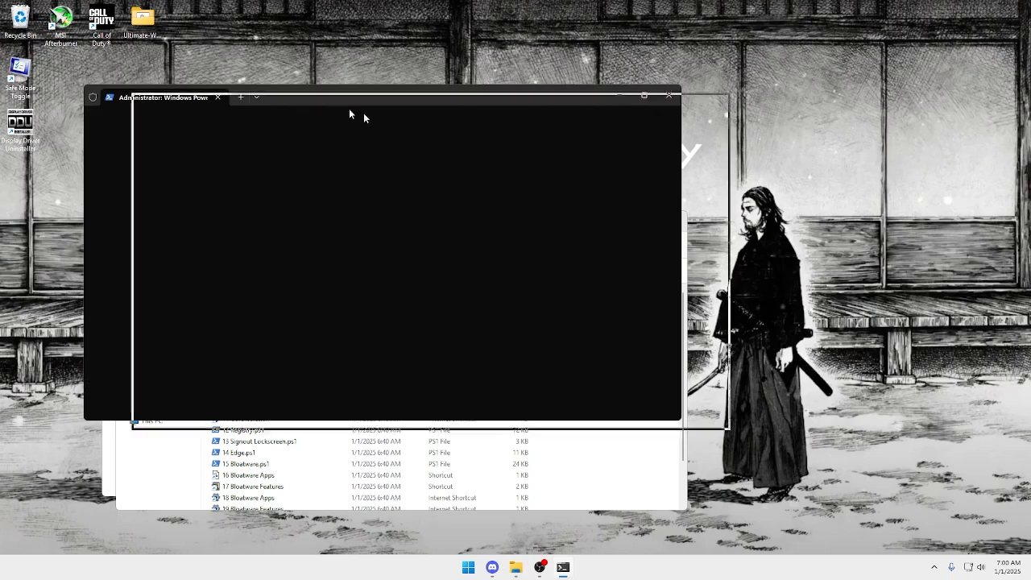
{"action": "left_click_drag", "start_coordinate": [350, 110], "coordinate": [587, 159]}
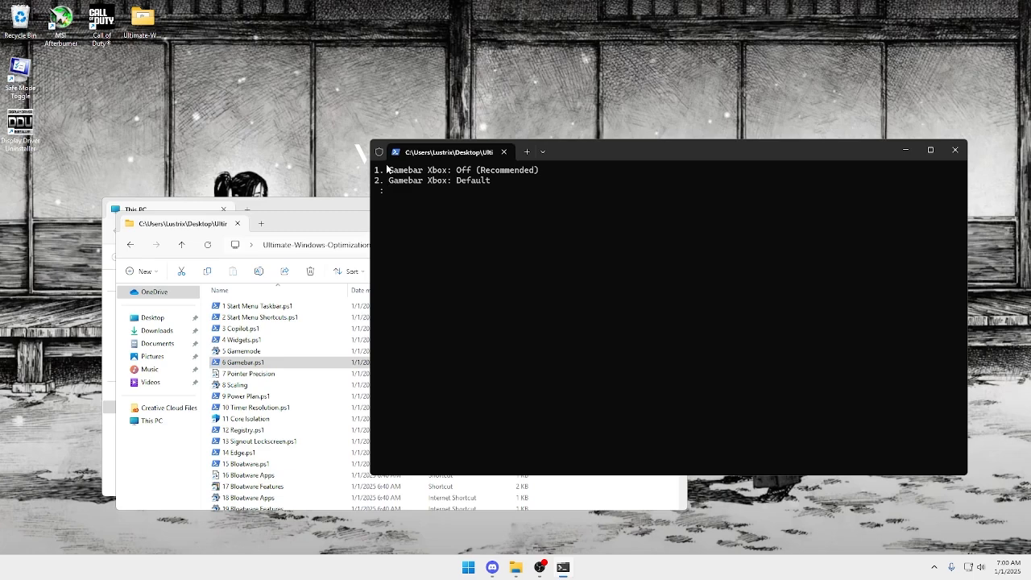
{"action": "type", "text": "1"}
{"action": "key", "text": "Return"}
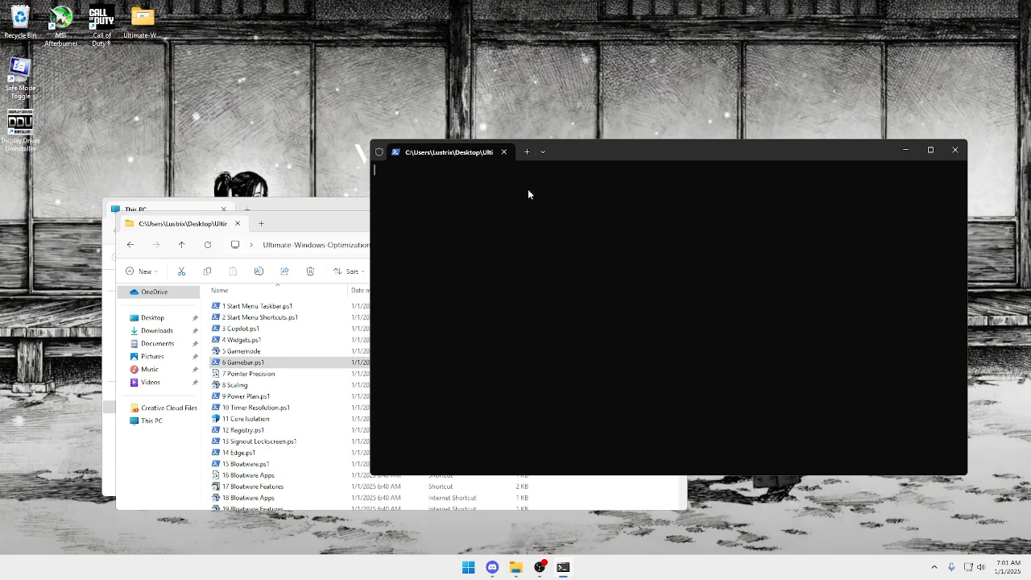
{"action": "left_click", "coordinate": [505, 152]}
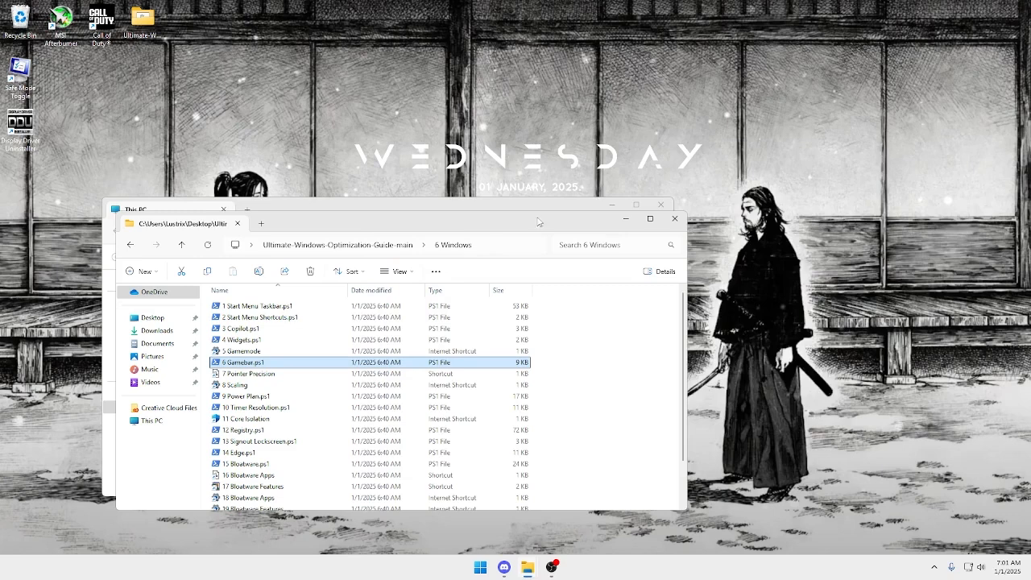
Open the 7 Pointer Precision shortcut, toggle Enhance pointer precision on and back off, and close Mouse Properties.
{"action": "double_click", "coordinate": [286, 373]}
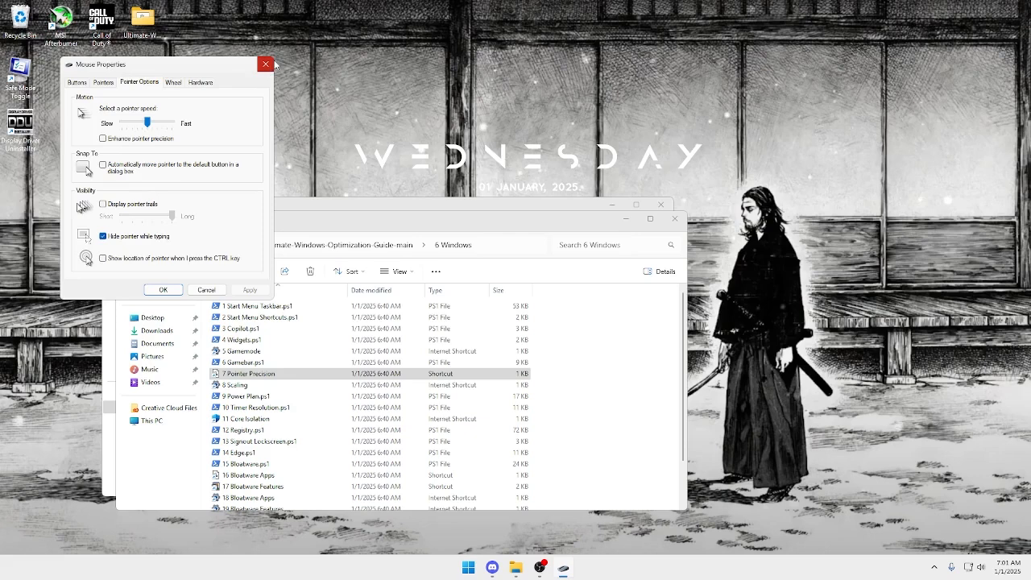
{"action": "left_click", "coordinate": [164, 140]}
{"action": "left_click", "coordinate": [254, 291]}
{"action": "left_click", "coordinate": [164, 140]}
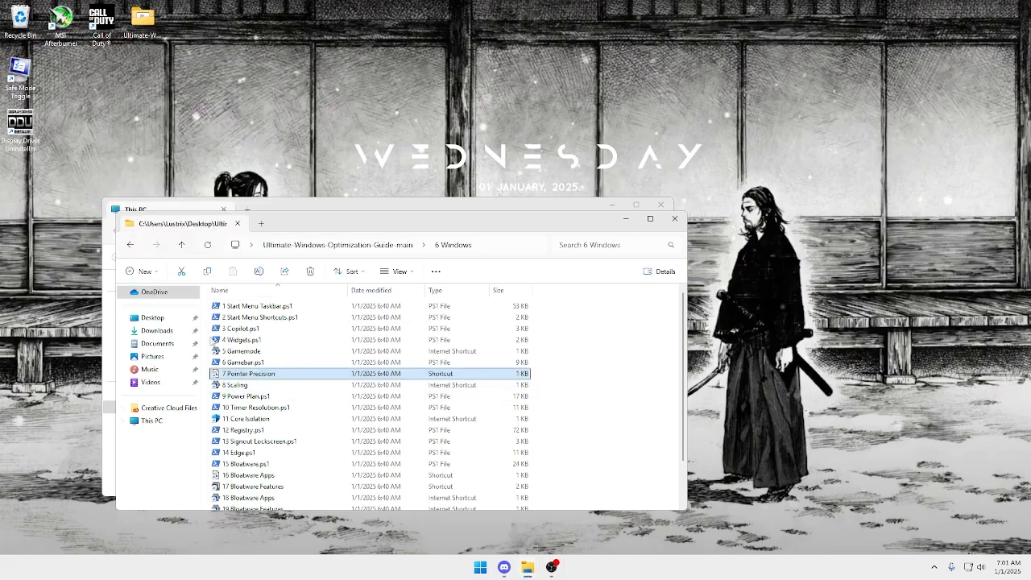
Open the 8 Scaling shortcut, check the display resolution and custom scaling settings, and close Settings.
{"action": "double_click", "coordinate": [245, 385]}
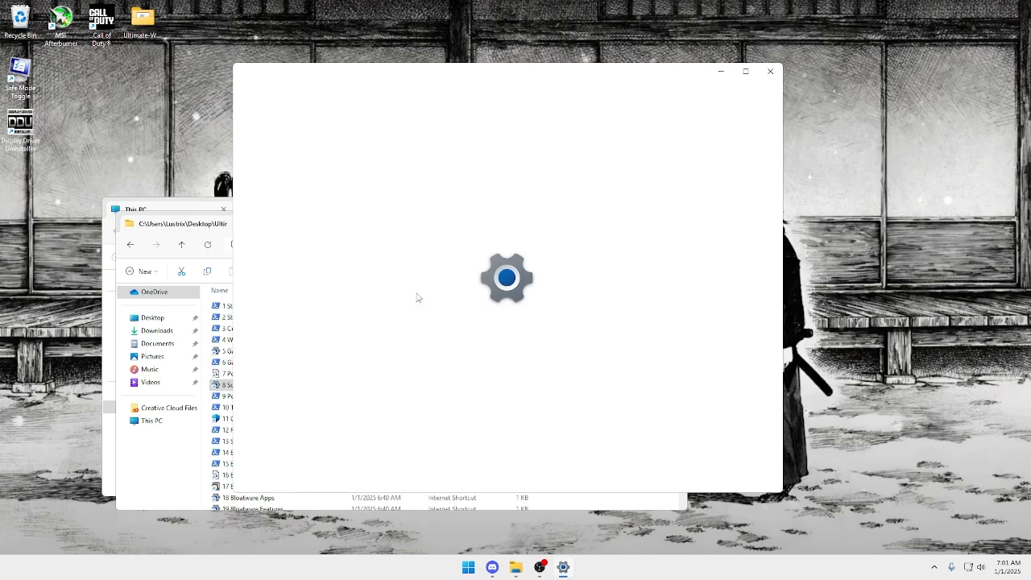
{"action": "scroll", "coordinate": [635, 373], "scroll_direction": "down", "scroll_amount": 3}
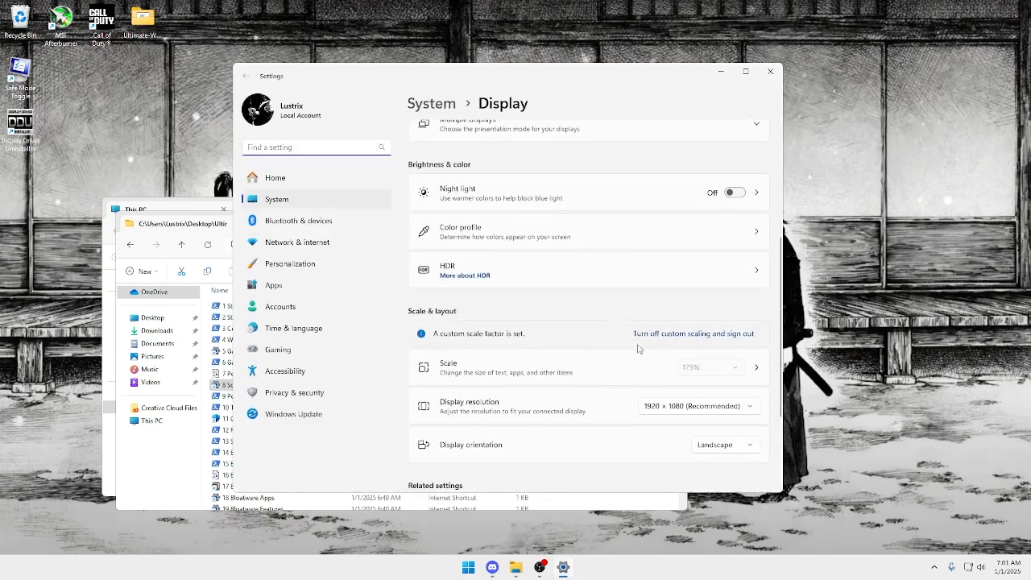
{"action": "left_click", "coordinate": [695, 410]}
{"action": "left_click", "coordinate": [621, 407]}
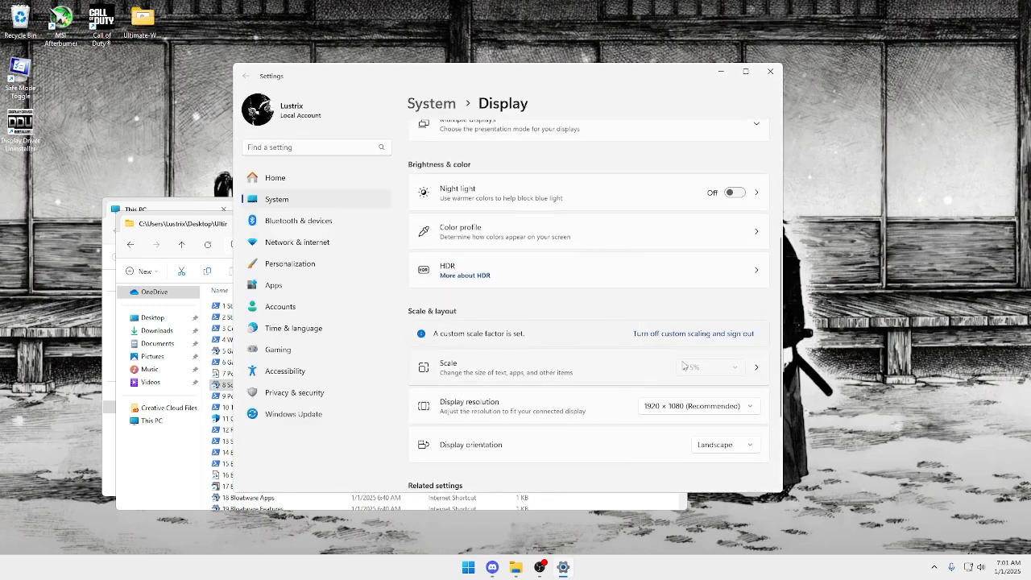
{"action": "left_click", "coordinate": [708, 368]}
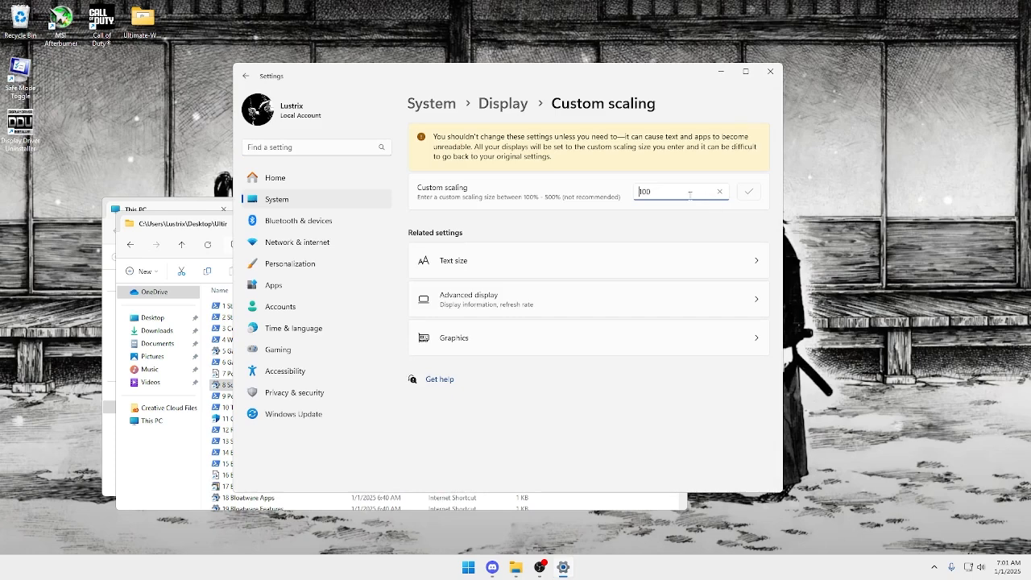
{"action": "left_click_drag", "start_coordinate": [709, 193], "coordinate": [630, 202]}
{"action": "left_click", "coordinate": [620, 294]}
{"action": "left_click", "coordinate": [770, 71]}
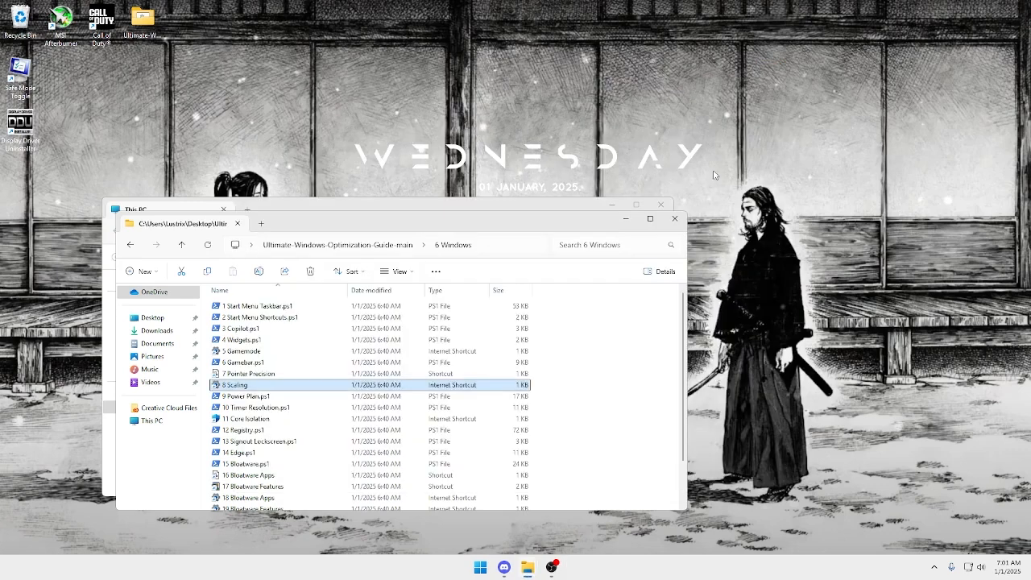
Run 9 Power Plan.ps1 from the 6 Windows folder.
{"action": "left_click", "coordinate": [312, 399]}
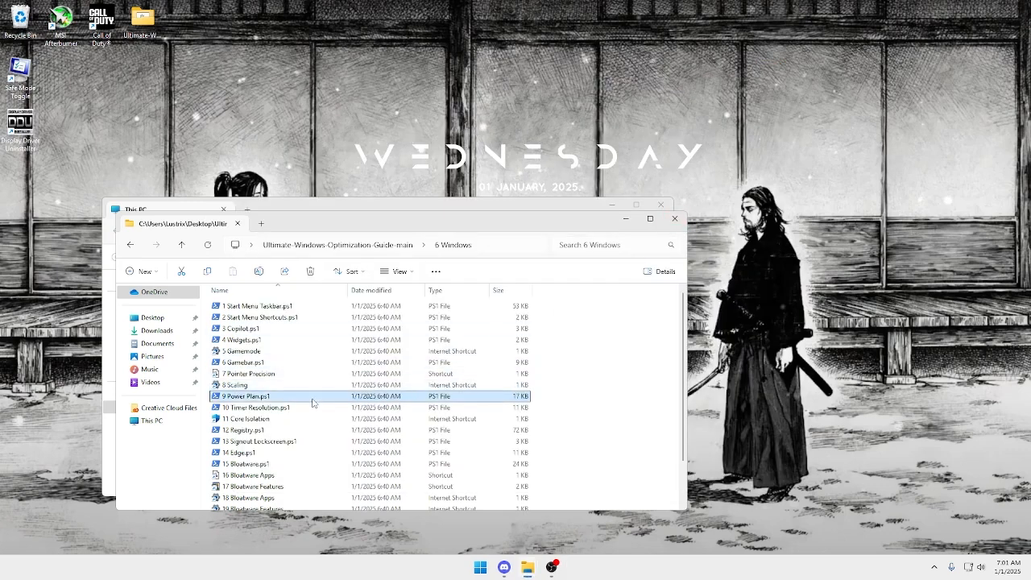
{"action": "double_click", "coordinate": [313, 400]}
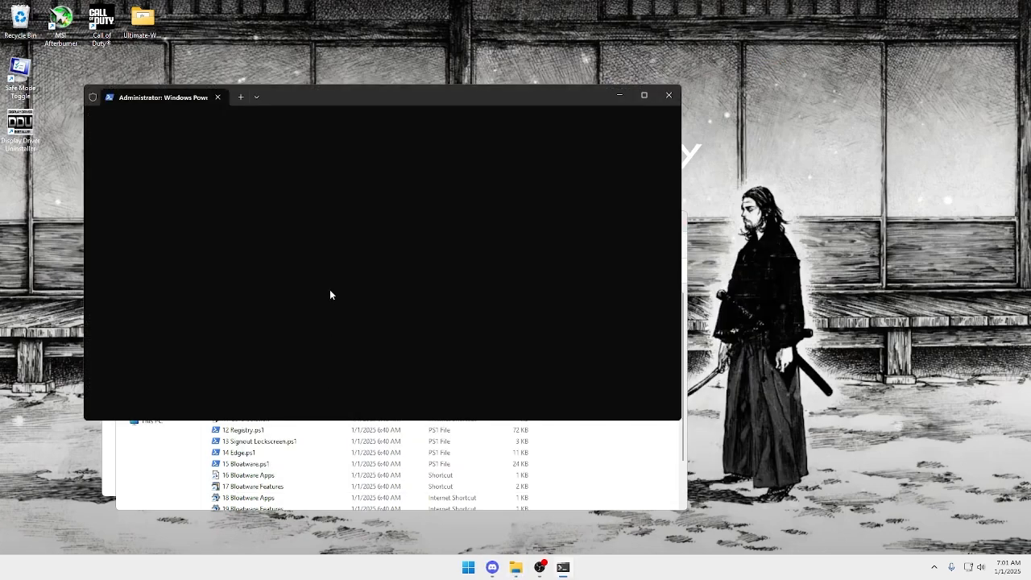
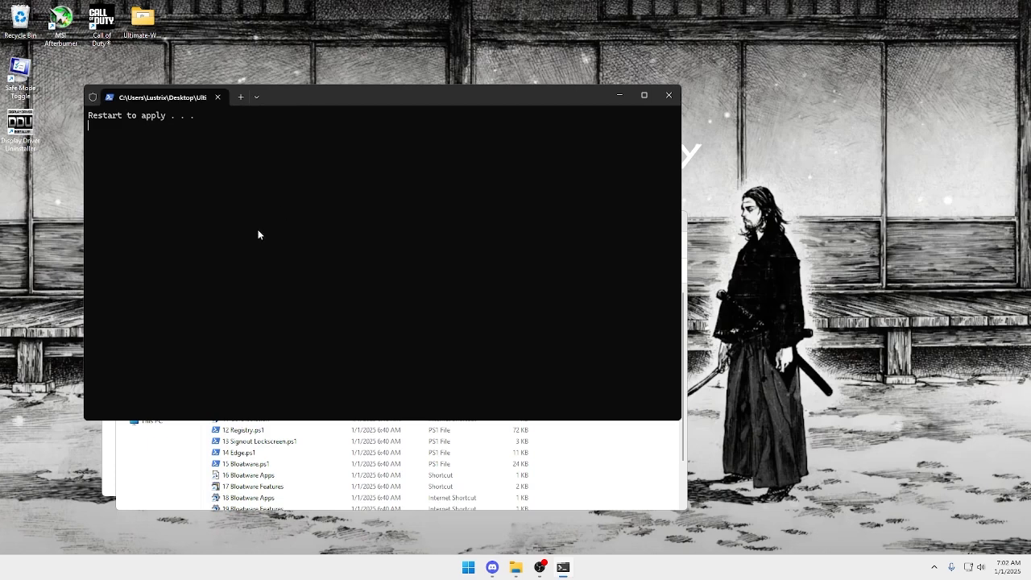
Close the power plan script window, run 10 Timer Resolution.ps1, and confirm a choice at its option prompt.
{"action": "left_click", "coordinate": [668, 95]}
{"action": "left_click", "coordinate": [342, 408]}
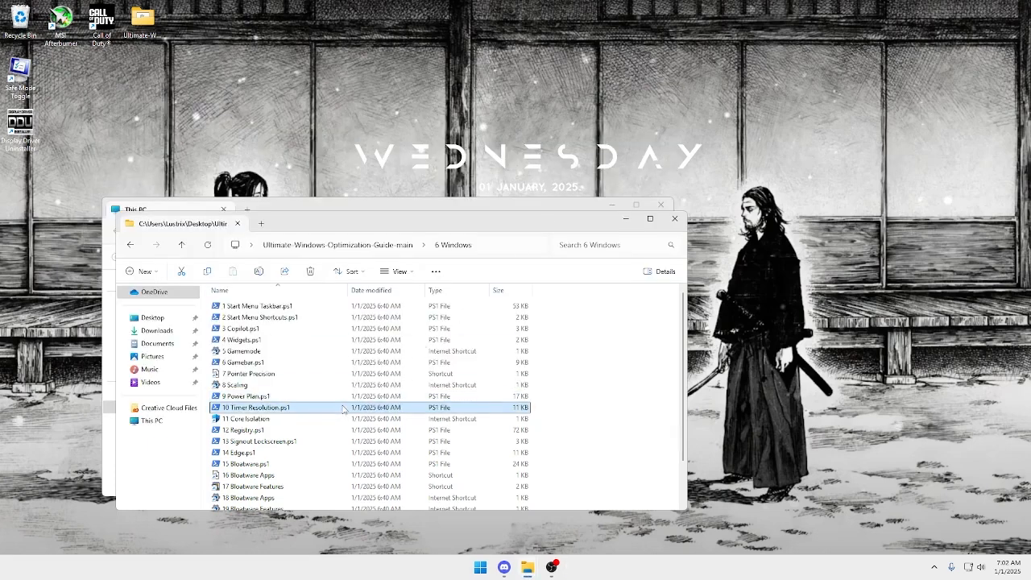
{"action": "double_click", "coordinate": [343, 408]}
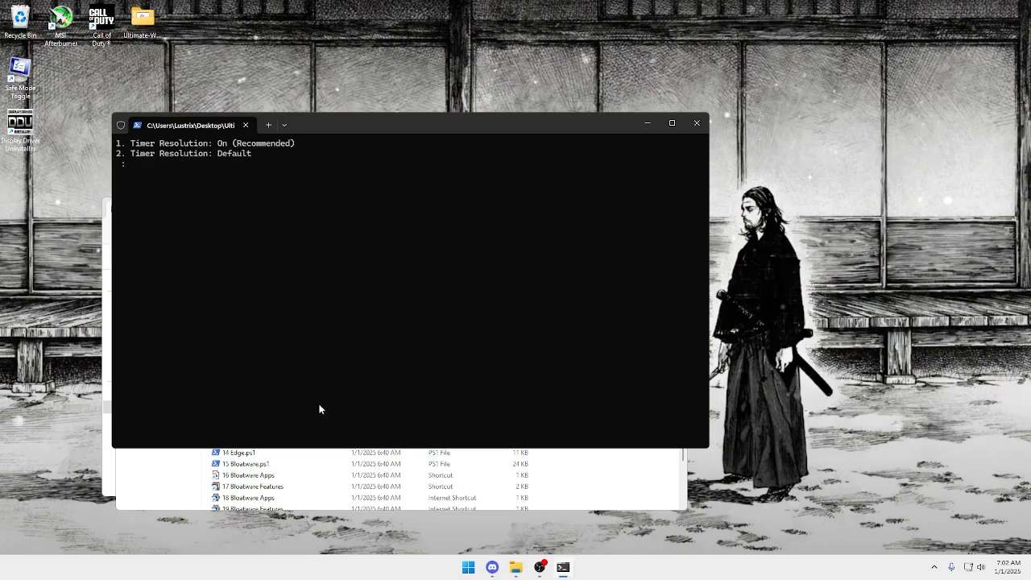
{"action": "key", "text": "Return"}
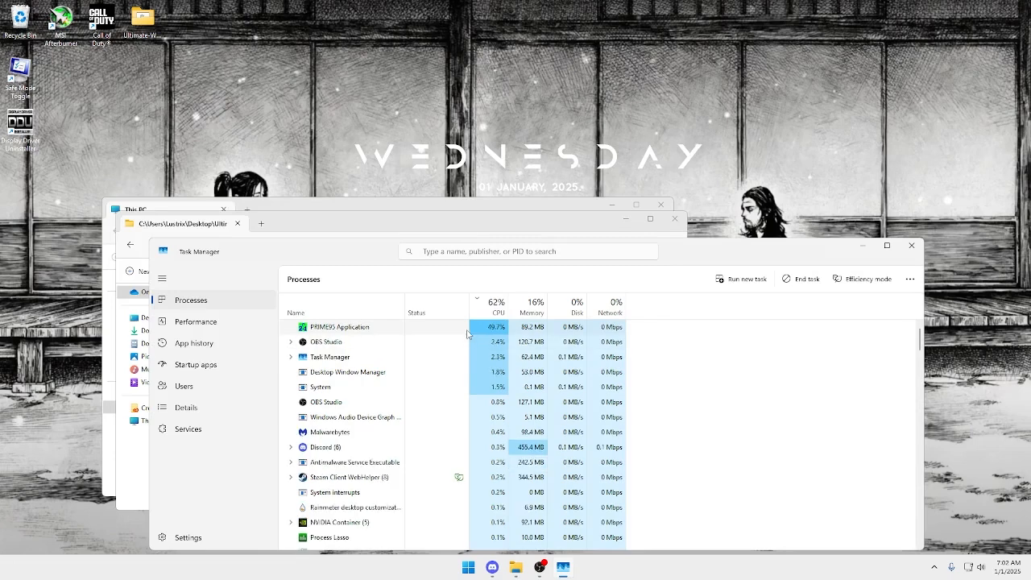
End the PRIME95 Application process in Task Manager and close Task Manager.
{"action": "left_click", "coordinate": [465, 334]}
{"action": "left_click", "coordinate": [801, 279]}
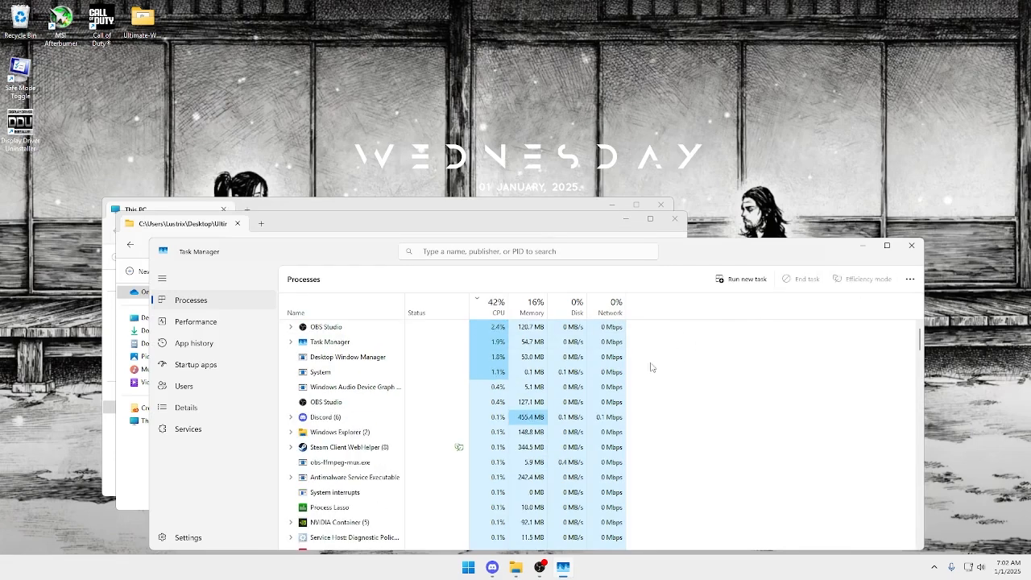
{"action": "left_click", "coordinate": [911, 245]}
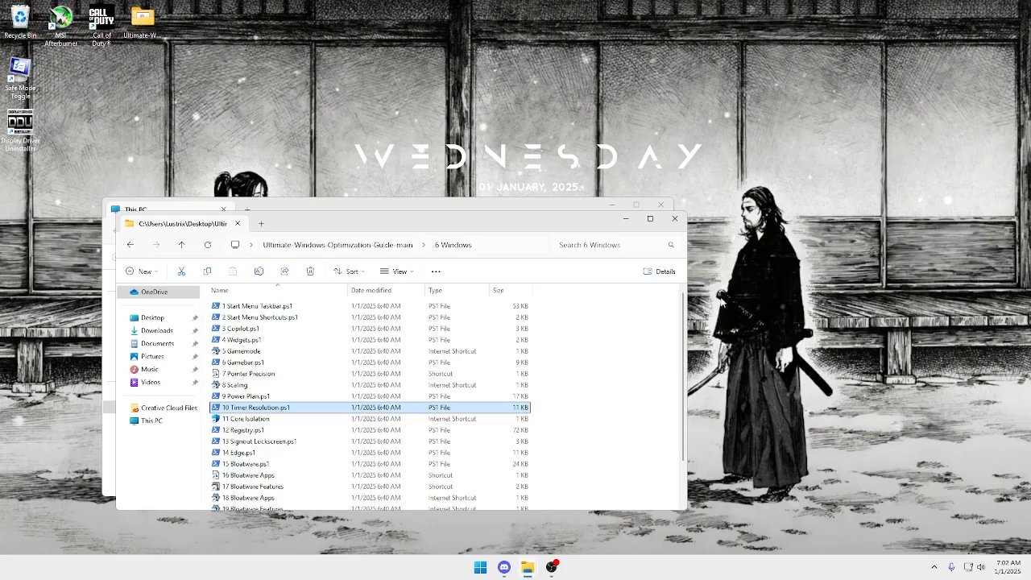
Open the 11 Core Isolation shortcut, check the Core isolation settings, and close Windows Security.
{"action": "double_click", "coordinate": [375, 417]}
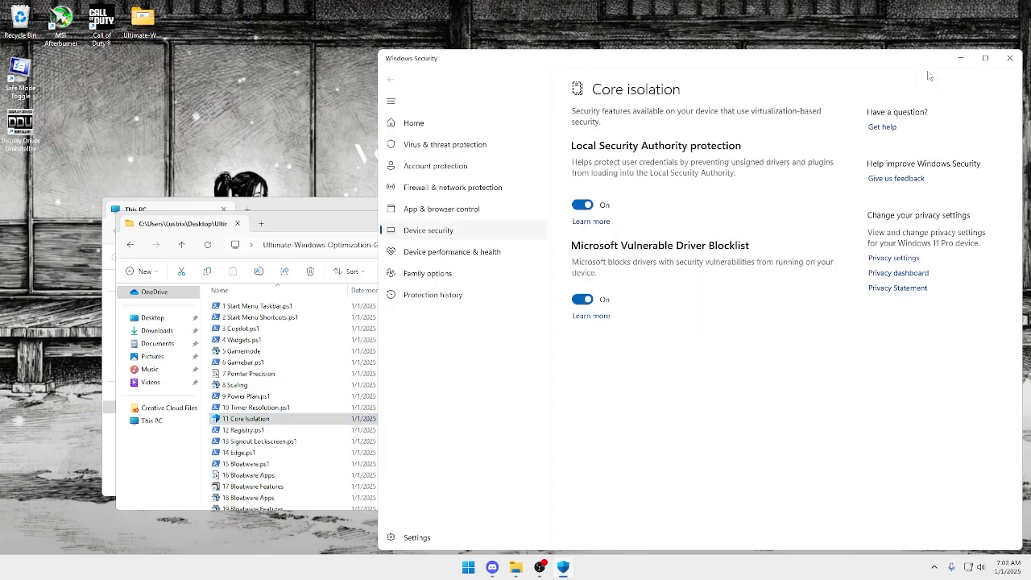
{"action": "left_click", "coordinate": [1009, 58]}
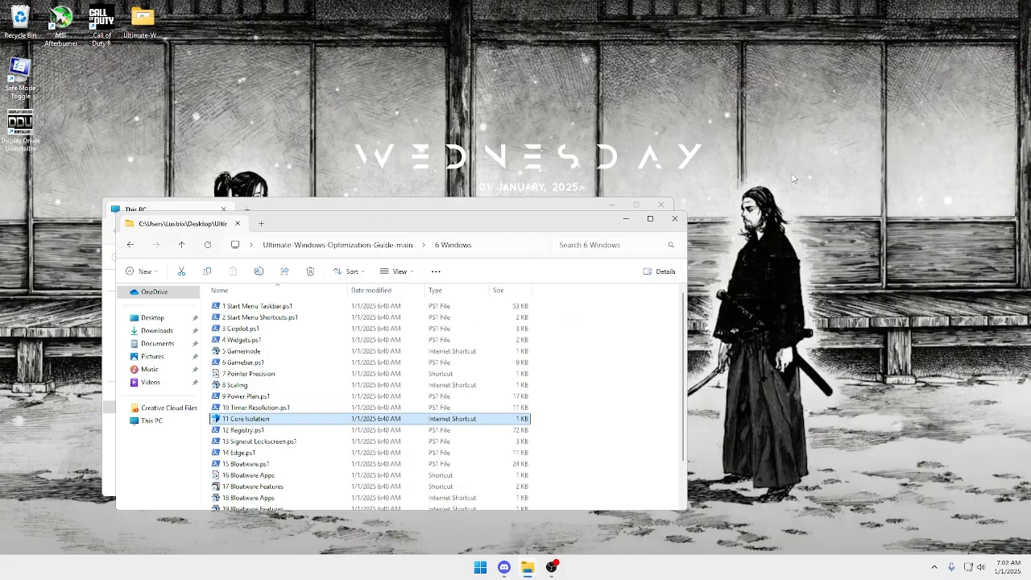
Run 12 Registry.ps1 with the recommended Registry: Optimize option and close the script window.
{"action": "double_click", "coordinate": [318, 432]}
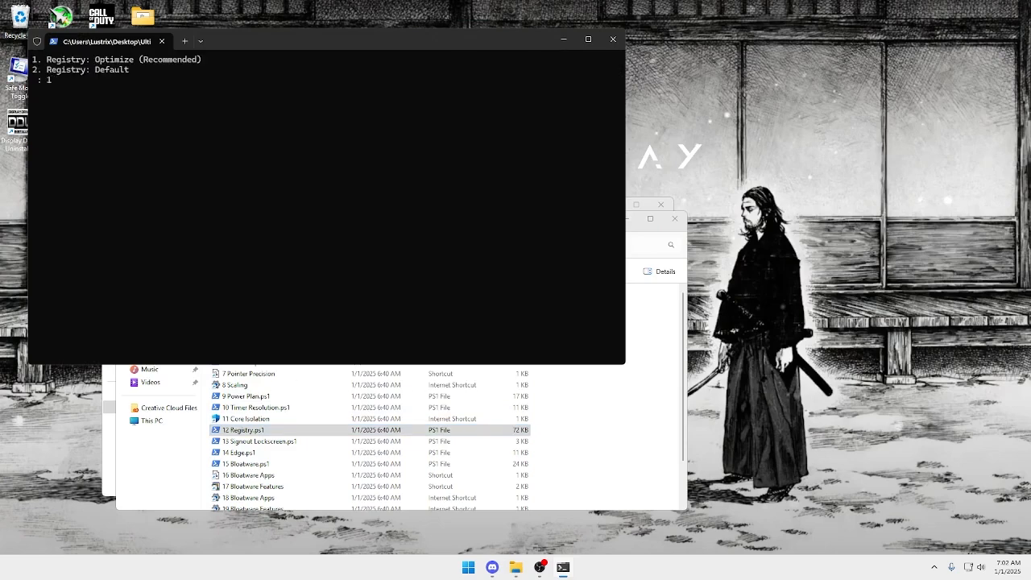
{"action": "key", "text": "Return"}
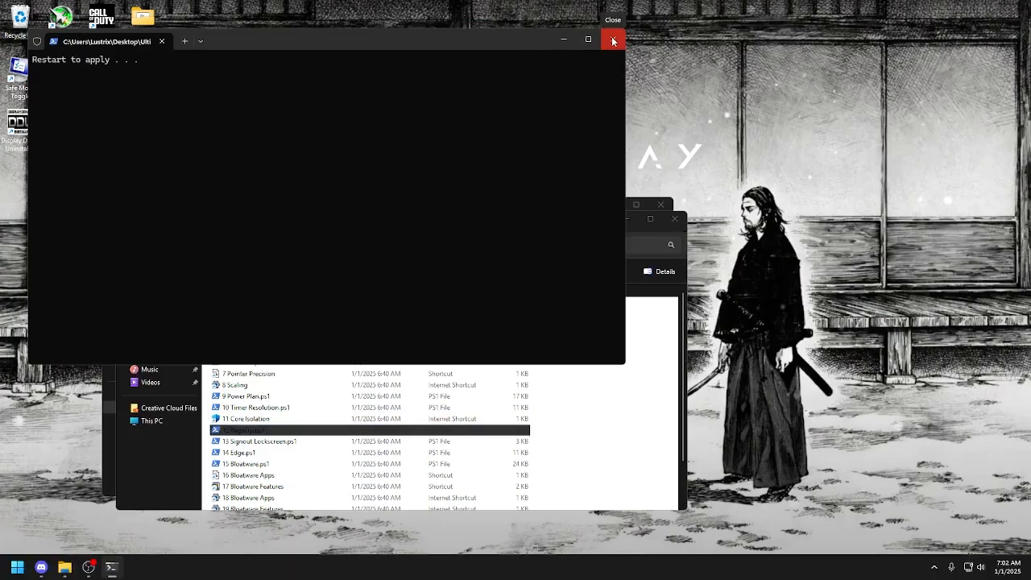
{"action": "left_click", "coordinate": [613, 41]}
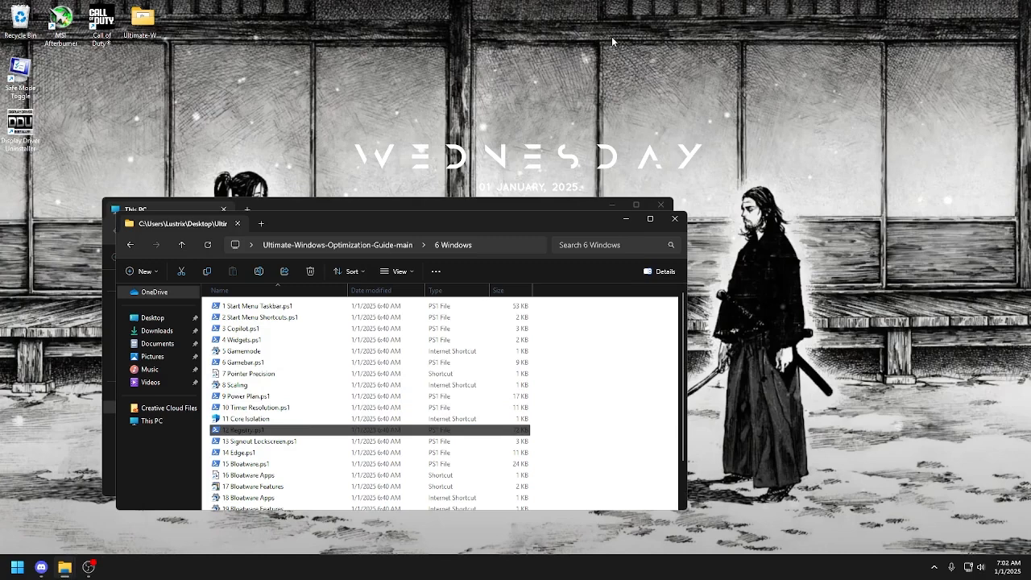
{"action": "left_click", "coordinate": [318, 443]}
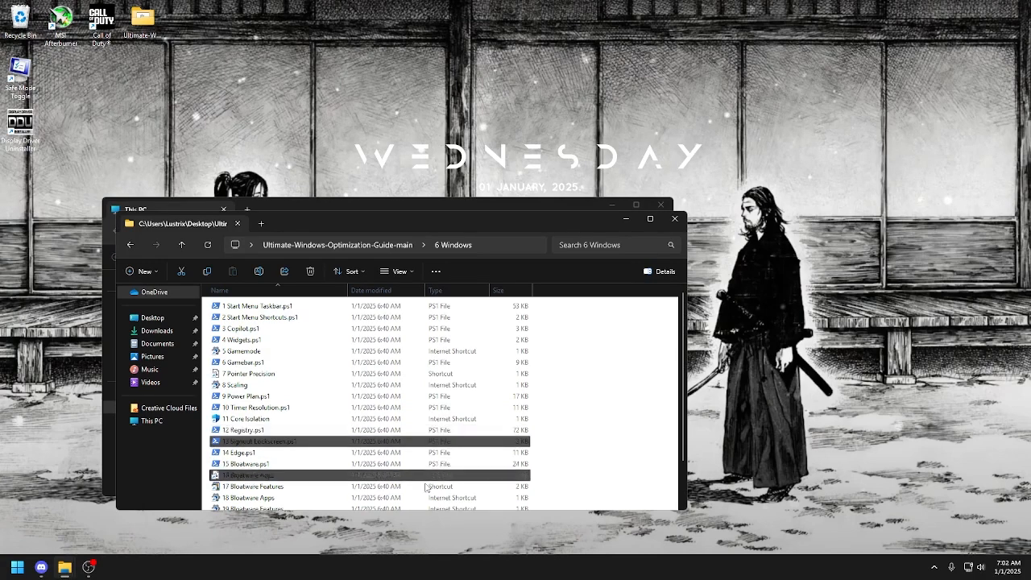
{"action": "double_click", "coordinate": [441, 432]}
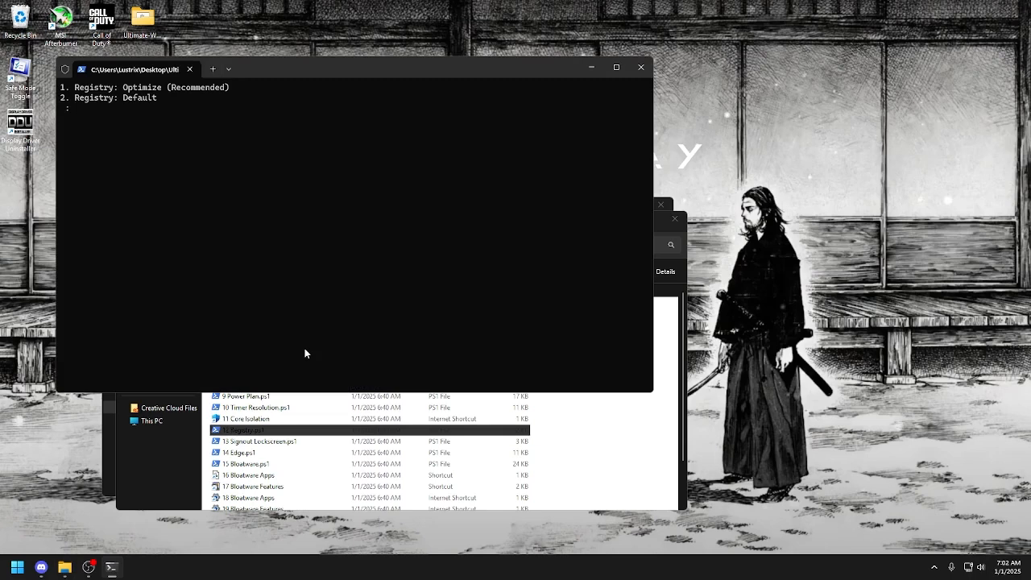
{"action": "left_click", "coordinate": [642, 68]}
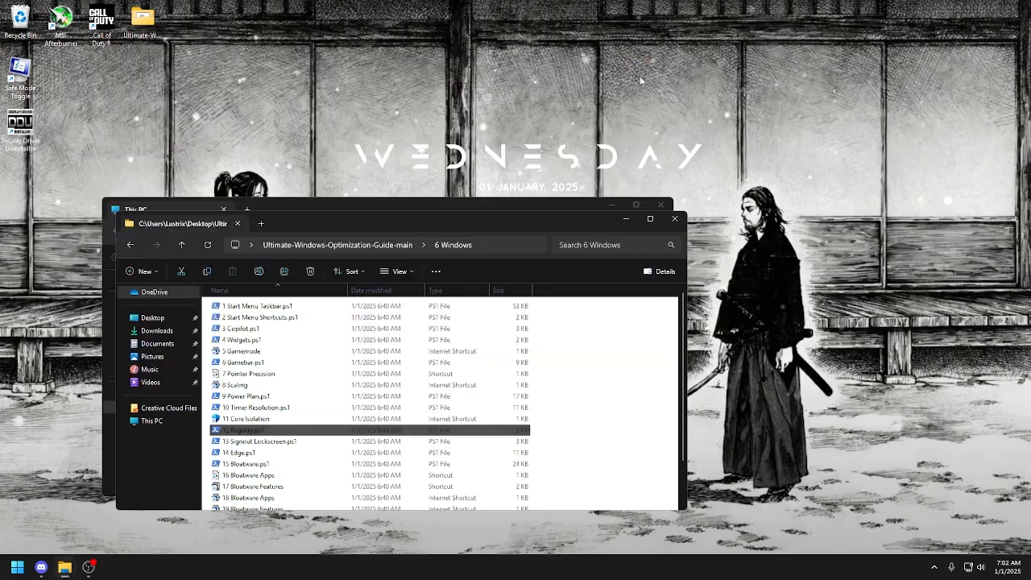
Open the desktop's Personalization settings, apply the dark Windows theme with the blue bloom wallpaper, and close Settings.
{"action": "right_click", "coordinate": [850, 285]}
{"action": "left_click", "coordinate": [939, 417]}
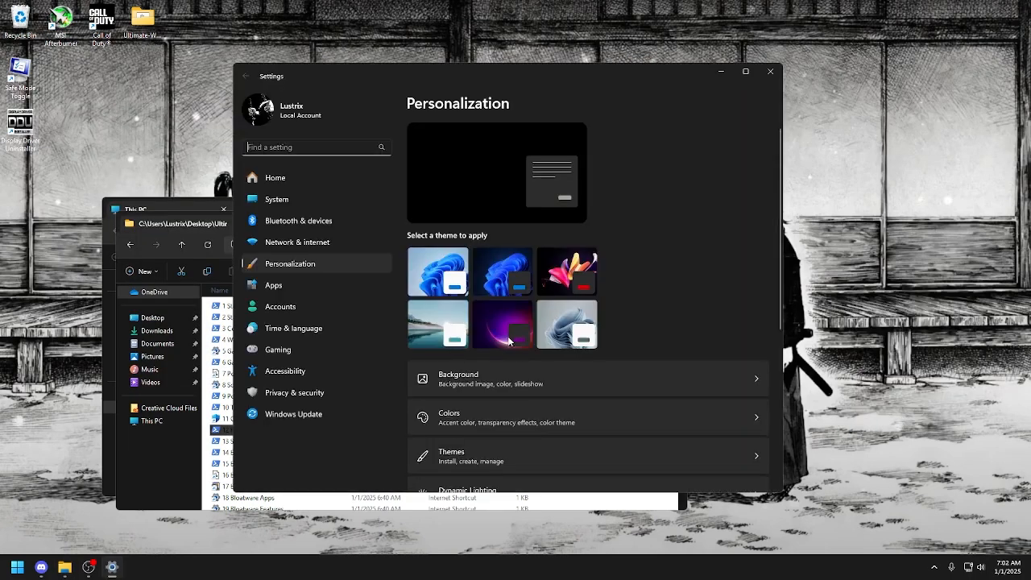
{"action": "left_click", "coordinate": [512, 286]}
{"action": "left_click", "coordinate": [772, 72]}
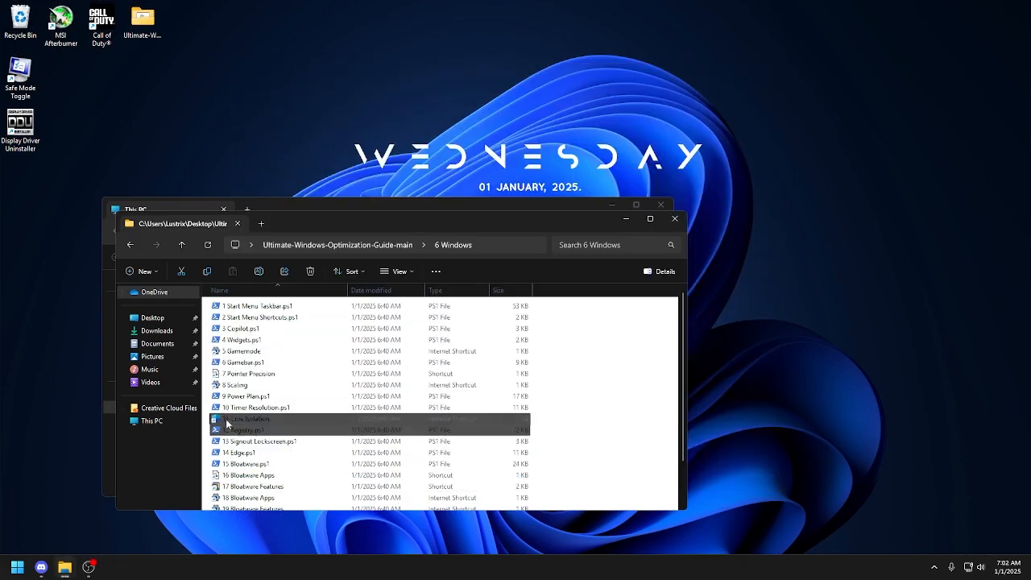
Run 12 Registry.ps1 again with option 2, Registry: Default, and close the script window.
{"action": "double_click", "coordinate": [233, 419]}
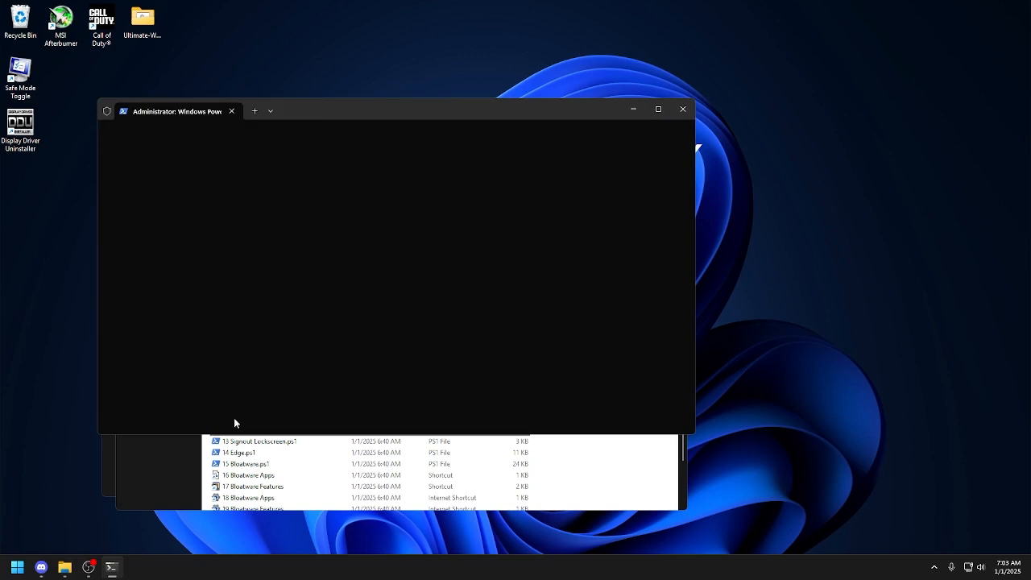
{"action": "type", "text": "2"}
{"action": "key", "text": "Return"}
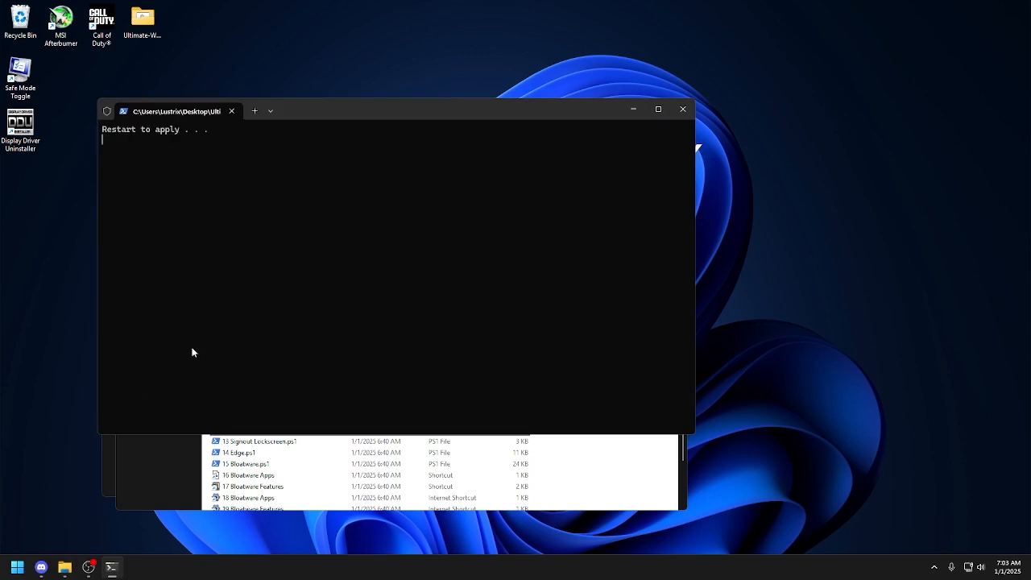
{"action": "left_click", "coordinate": [231, 110]}
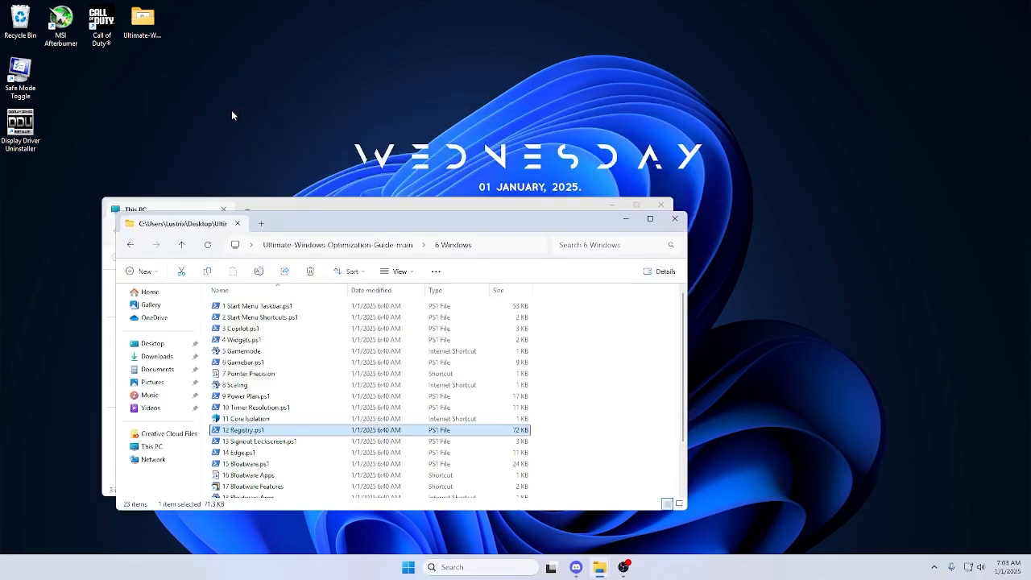
Open 13 Signout Lockscreen.ps1, check its SignOut & LockScreen options, and close it without choosing one.
{"action": "double_click", "coordinate": [259, 449]}
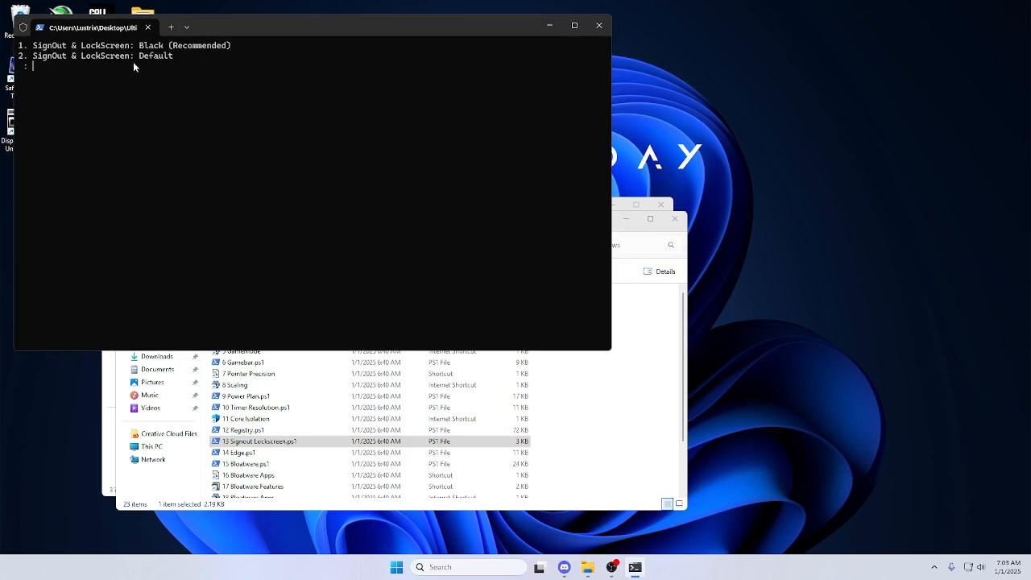
{"action": "left_click", "coordinate": [598, 25]}
Run 14 Edge.ps1 with option 1 and close the script window.
{"action": "left_click", "coordinate": [272, 454]}
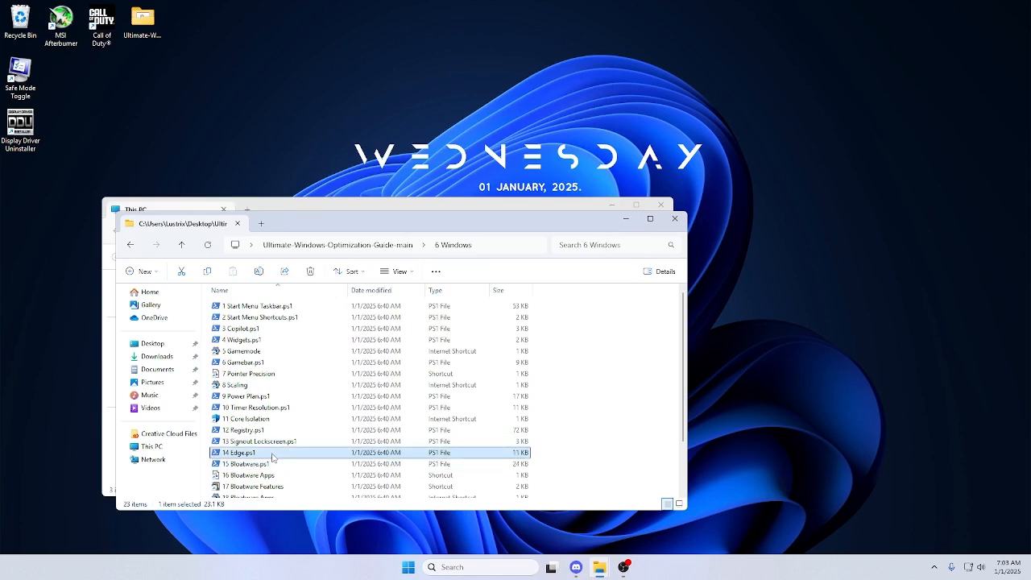
{"action": "double_click", "coordinate": [272, 456]}
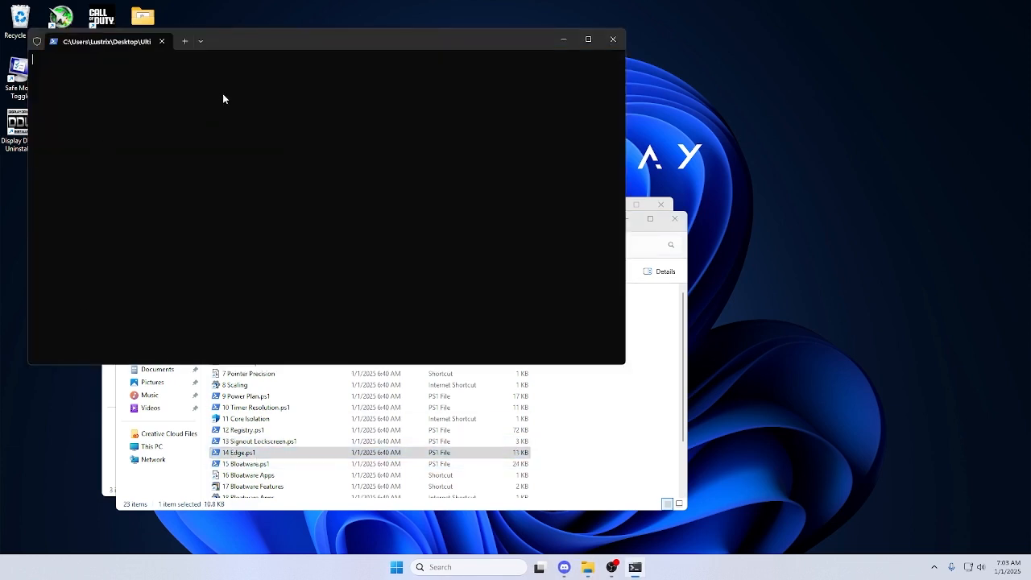
{"action": "type", "text": "1"}
{"action": "key", "text": "Return"}
{"action": "left_click", "coordinate": [161, 41]}
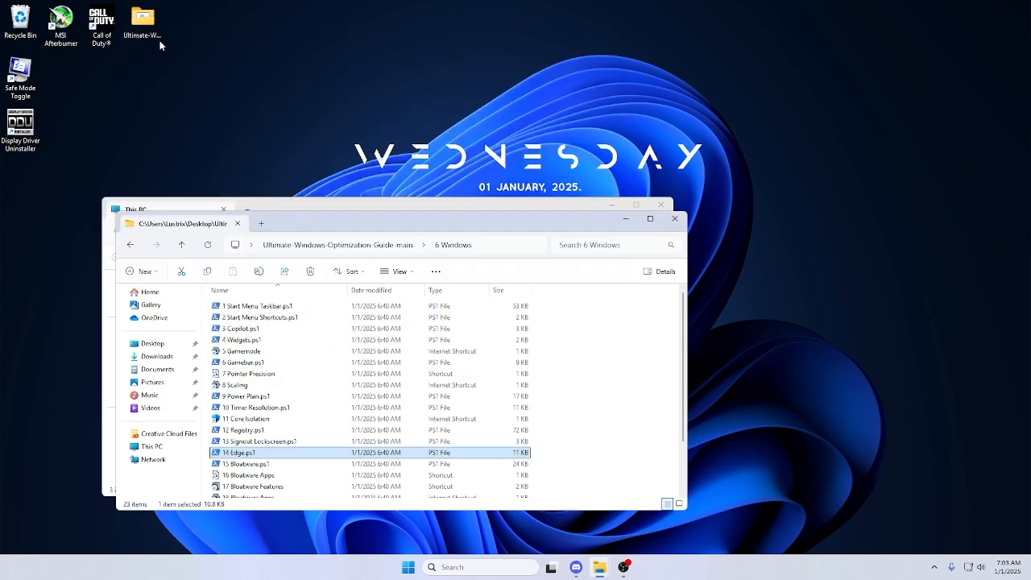
Open 15 Bloatware.ps1, review its removal and install options, and close it without choosing one.
{"action": "double_click", "coordinate": [246, 465]}
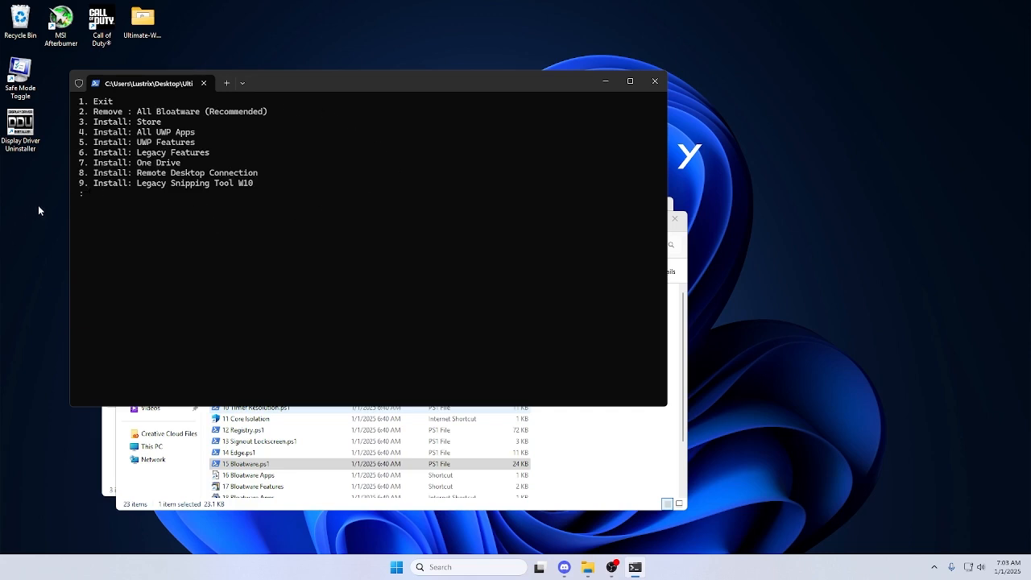
{"action": "left_click", "coordinate": [647, 90]}
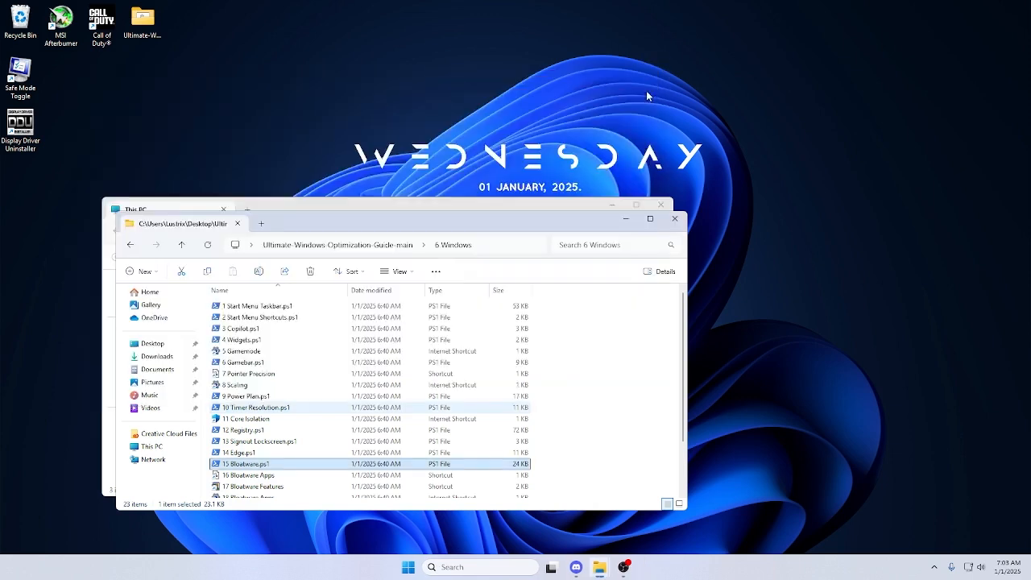
Open the 16 Bloatware Apps shortcut, try to uninstall BeamNG.drive, and close Programs and Features.
{"action": "left_click", "coordinate": [329, 475]}
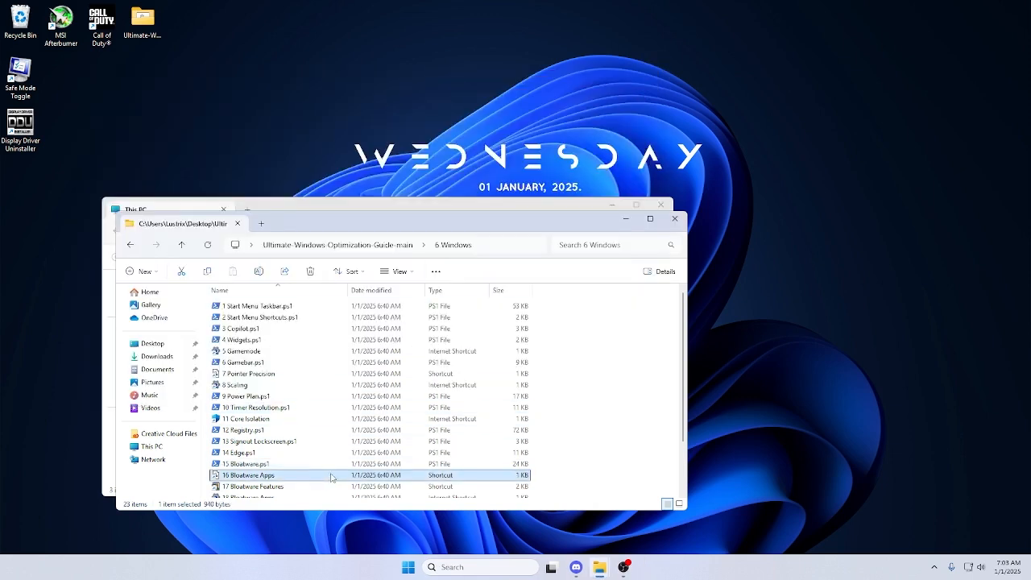
{"action": "double_click", "coordinate": [336, 475]}
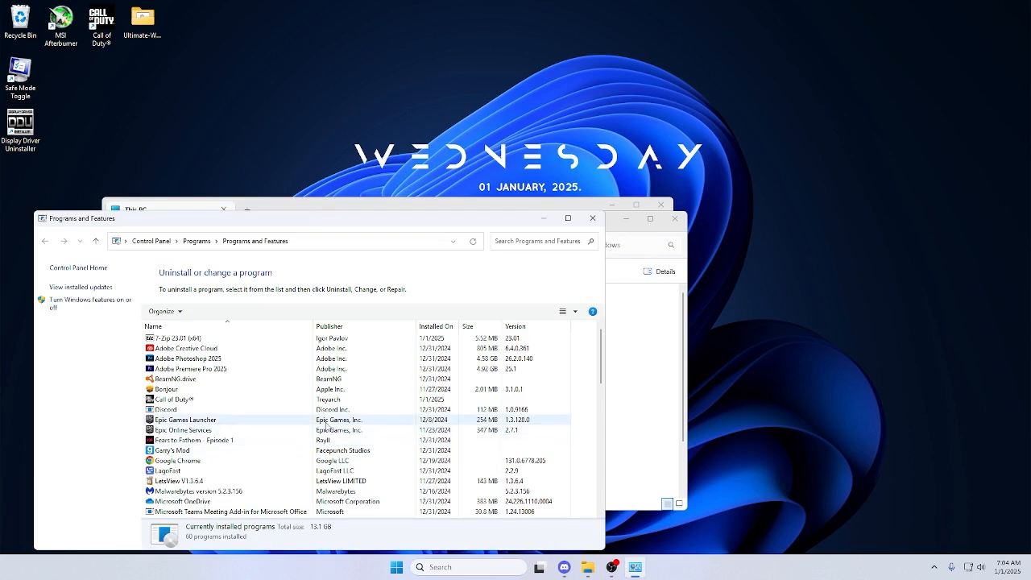
{"action": "left_click", "coordinate": [293, 378]}
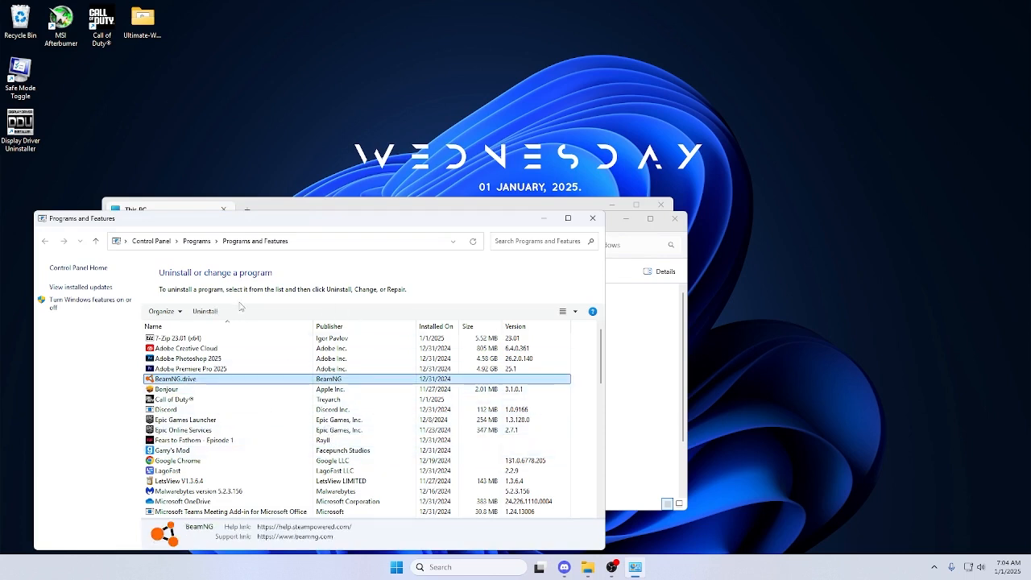
{"action": "left_click", "coordinate": [207, 311]}
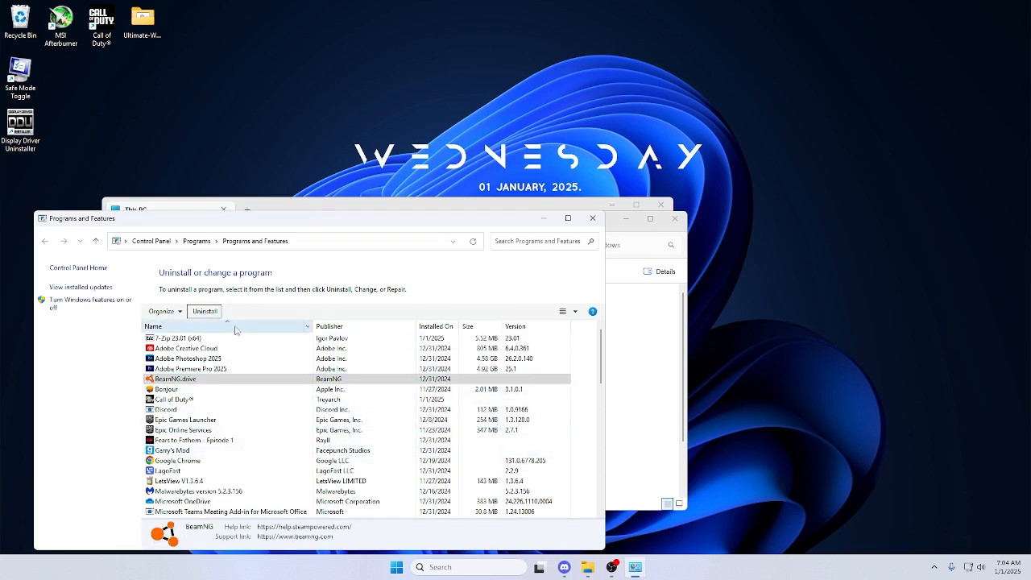
{"action": "left_click", "coordinate": [593, 219]}
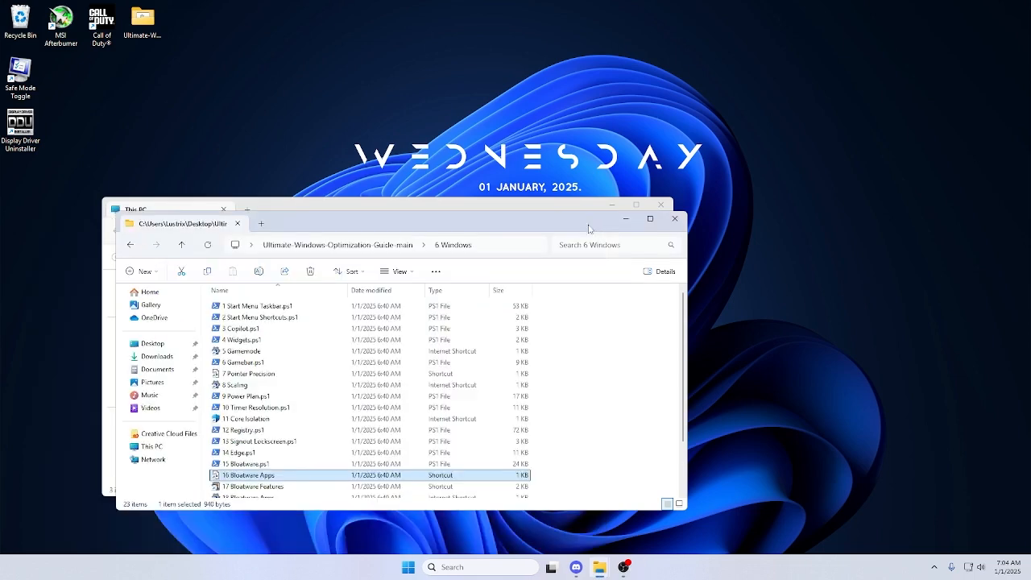
Open the 17 Bloatware Features shortcut, check the list of Windows features, and confirm the dialog without changes.
{"action": "left_click", "coordinate": [287, 495]}
{"action": "double_click", "coordinate": [258, 480]}
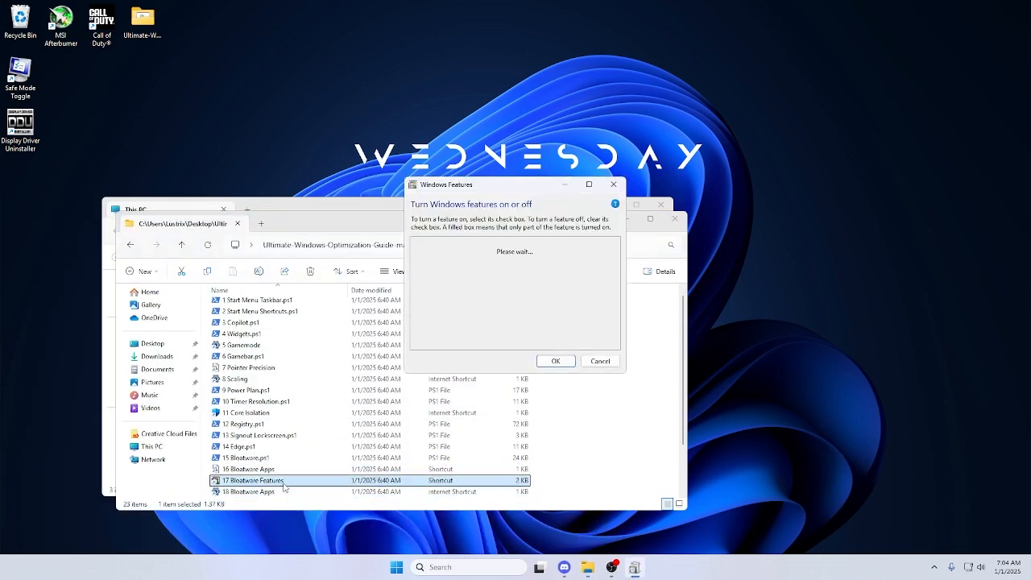
{"action": "left_click", "coordinate": [555, 361]}
Open the 18 Bloatware Apps shortcut, filter the installed apps to Local Disk (C:), and sort them by Size (Large to small).
{"action": "scroll", "coordinate": [484, 403], "scroll_direction": "down", "scroll_amount": 1}
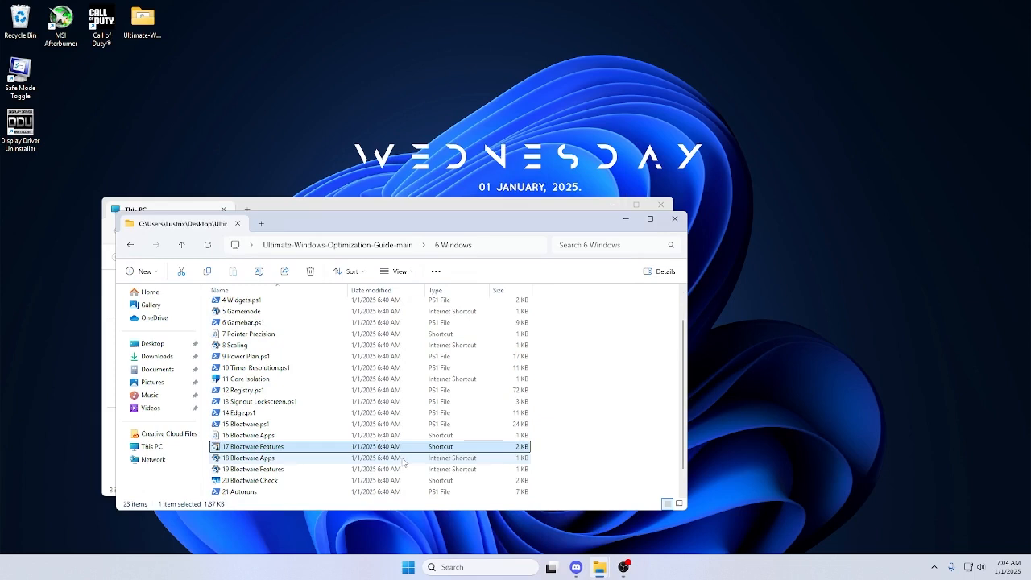
{"action": "double_click", "coordinate": [373, 456]}
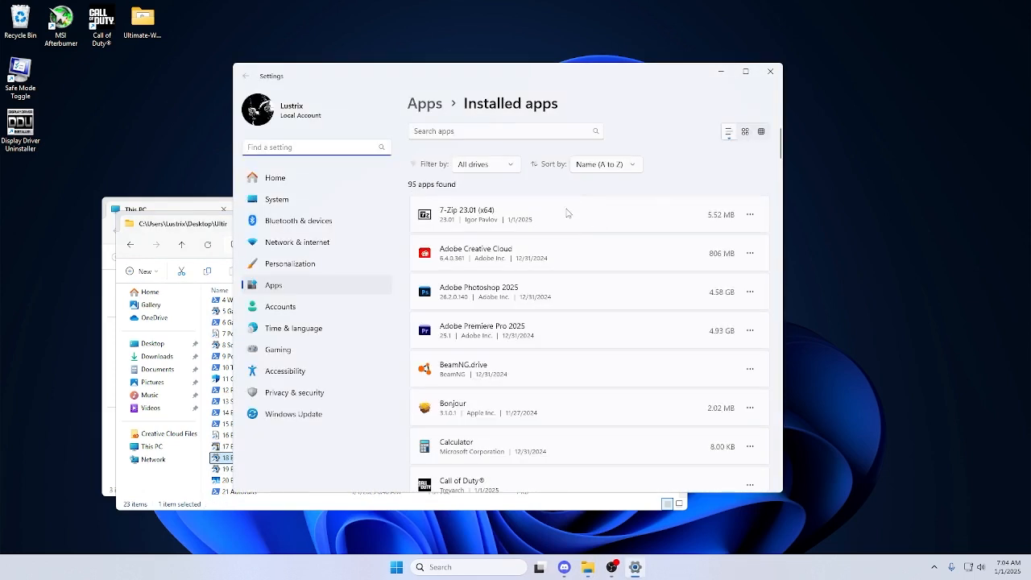
{"action": "left_click", "coordinate": [590, 166]}
{"action": "left_click", "coordinate": [502, 166]}
{"action": "left_click", "coordinate": [502, 165]}
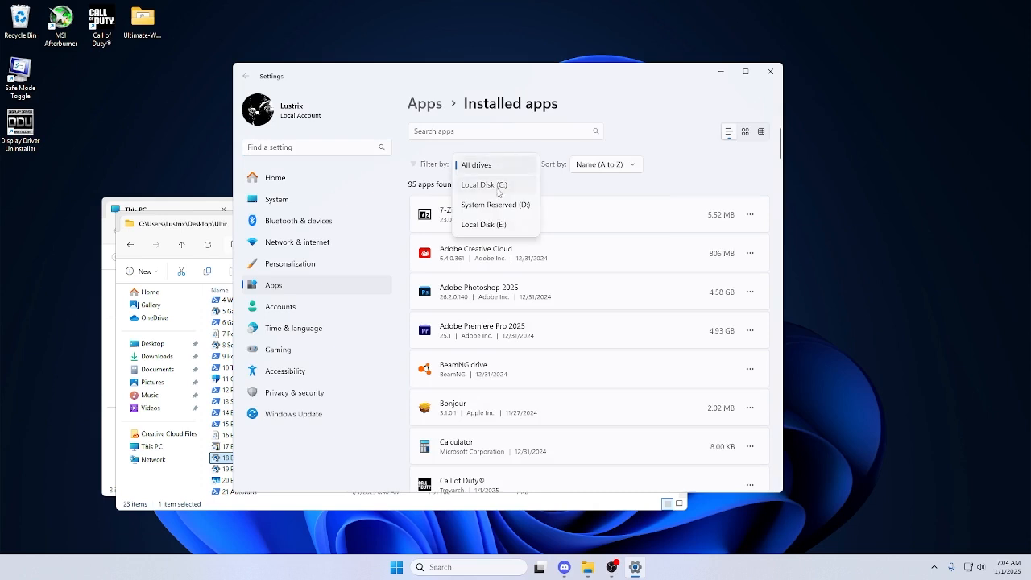
{"action": "left_click", "coordinate": [497, 187]}
{"action": "left_click", "coordinate": [587, 167]}
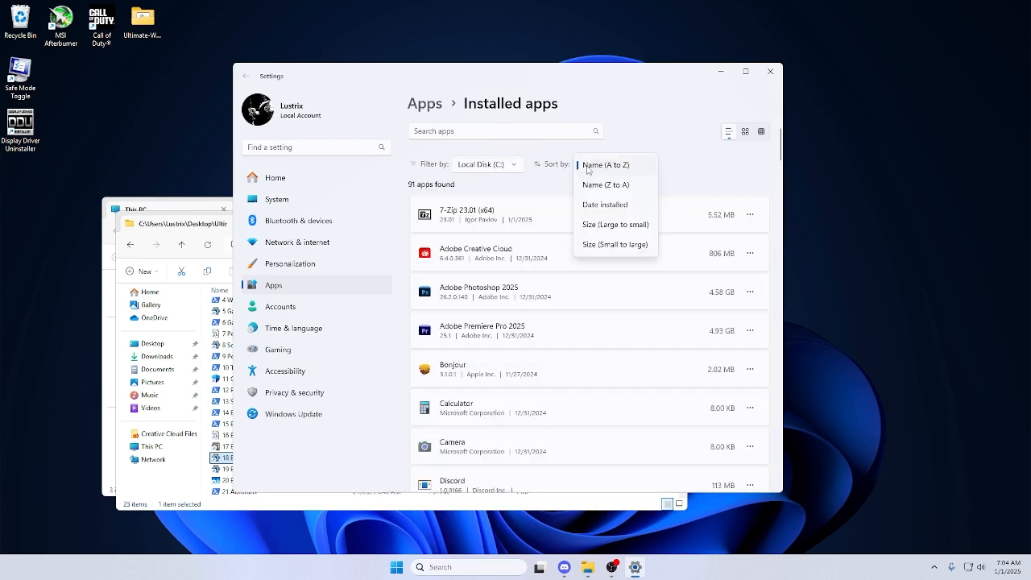
{"action": "left_click", "coordinate": [622, 225]}
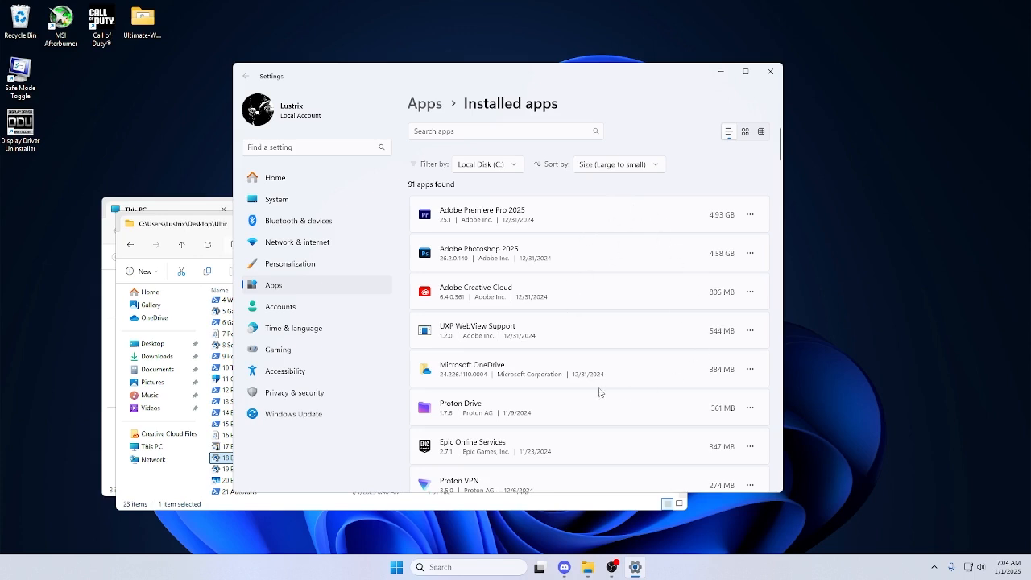
Close the installed apps list, open the 19 Bloatware Features shortcut, and review the added optional features, expanding Extended Theme Content.
{"action": "left_click", "coordinate": [770, 71]}
{"action": "double_click", "coordinate": [318, 473]}
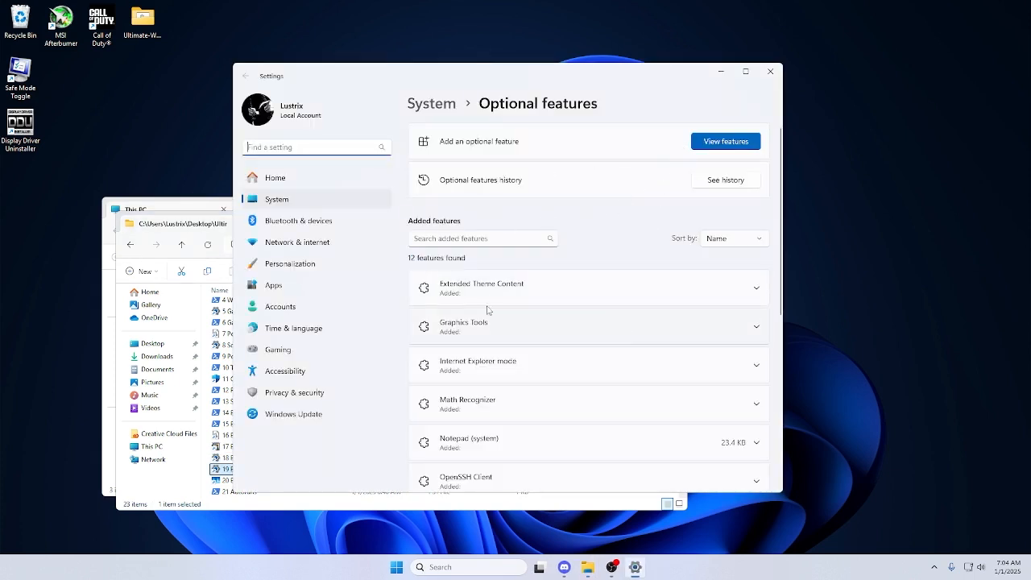
{"action": "left_click", "coordinate": [525, 298]}
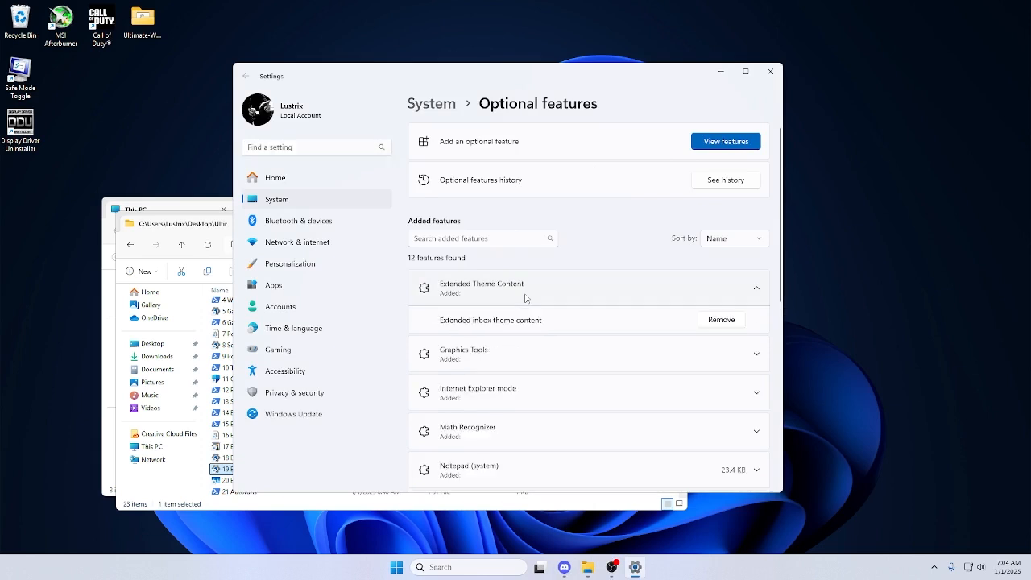
{"action": "scroll", "coordinate": [532, 290], "scroll_direction": "down", "scroll_amount": 5}
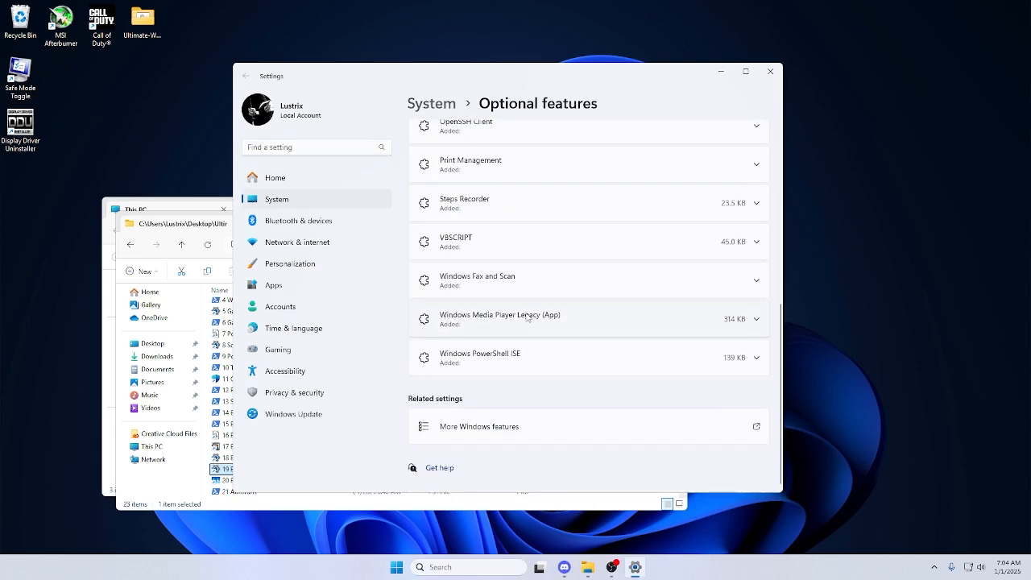
{"action": "left_click", "coordinate": [770, 71]}
Open the 20 Bloatware Check shortcut, check the running processes in Task Manager, and close it.
{"action": "left_click", "coordinate": [340, 481]}
{"action": "double_click", "coordinate": [340, 481]}
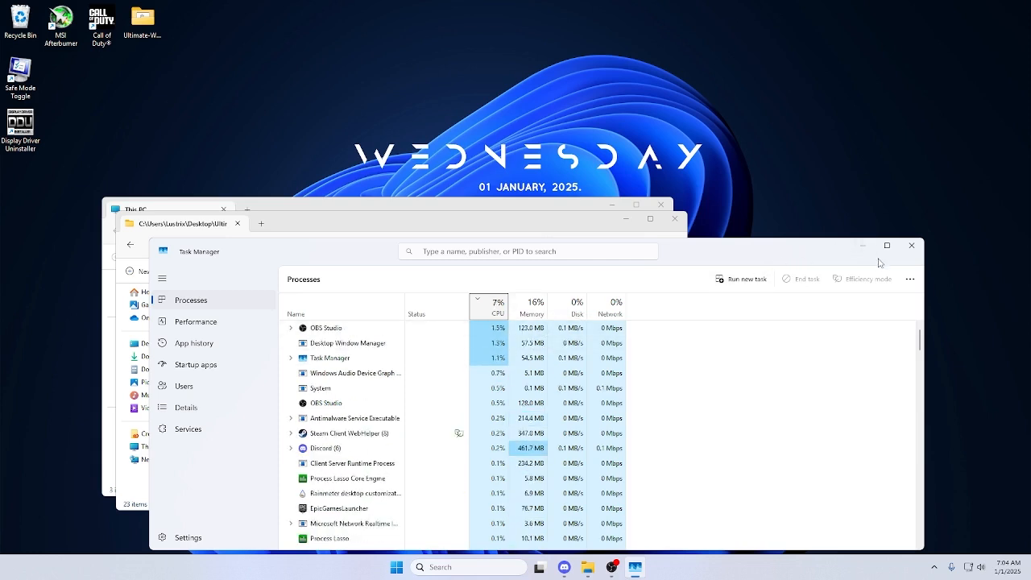
{"action": "left_click", "coordinate": [912, 246]}
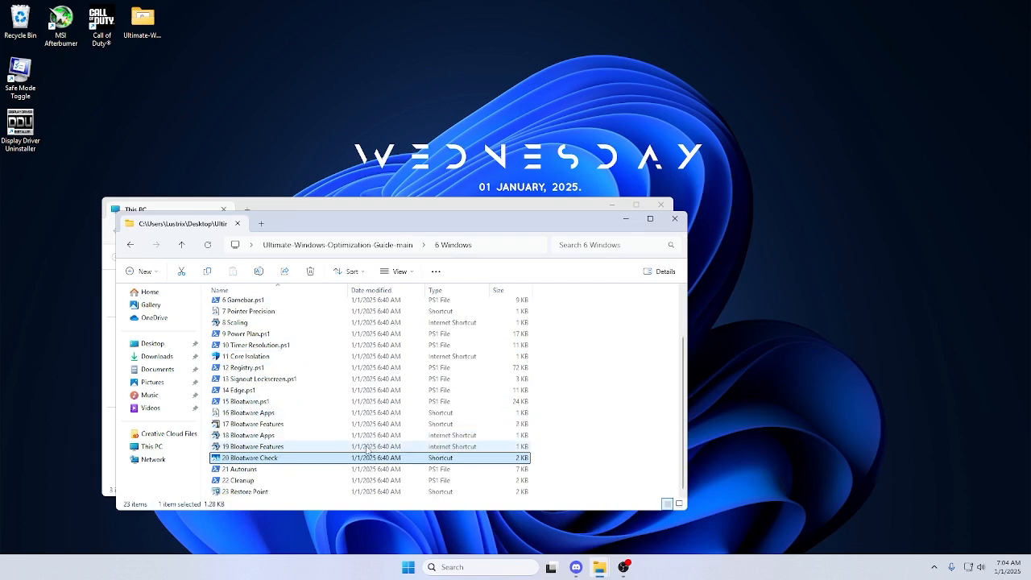
Run the 21 Autoruns script and maximize the Autoruns window to show its full list of startup entries.
{"action": "double_click", "coordinate": [329, 473]}
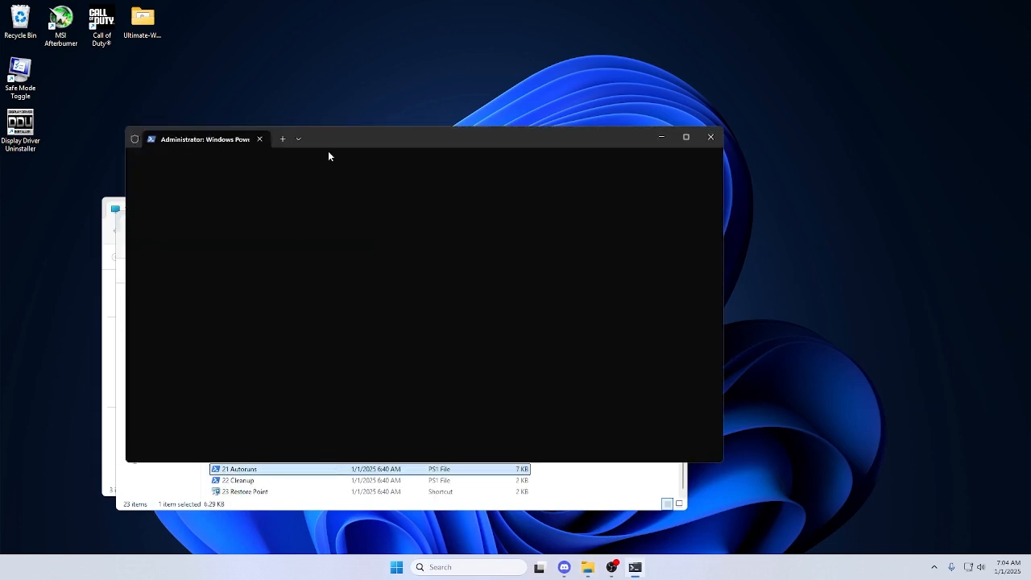
{"action": "left_click_drag", "start_coordinate": [329, 152], "coordinate": [561, 130]}
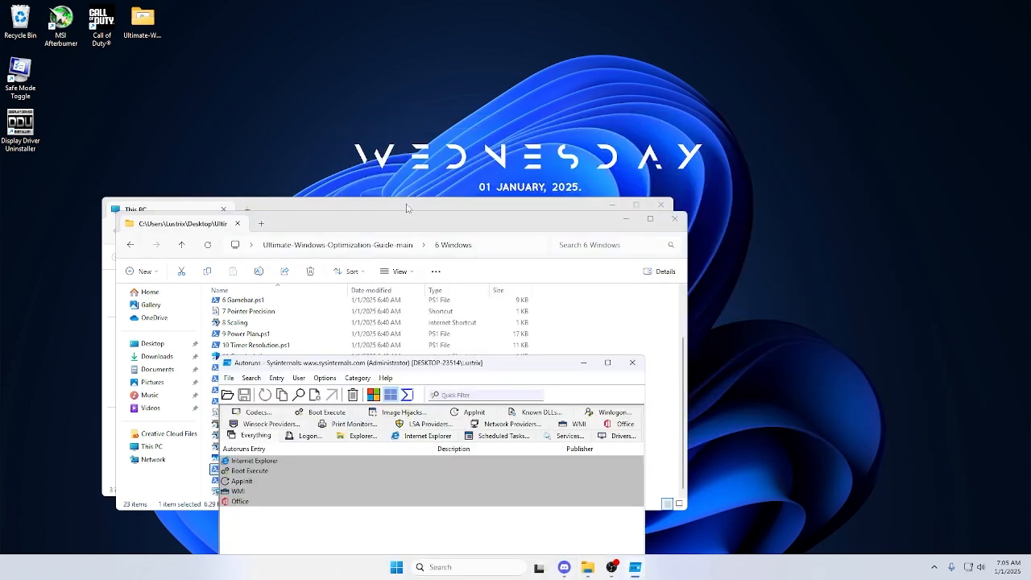
{"action": "left_click_drag", "start_coordinate": [403, 364], "coordinate": [503, 15]}
{"action": "scroll", "coordinate": [482, 248], "scroll_direction": "down", "scroll_amount": 3}
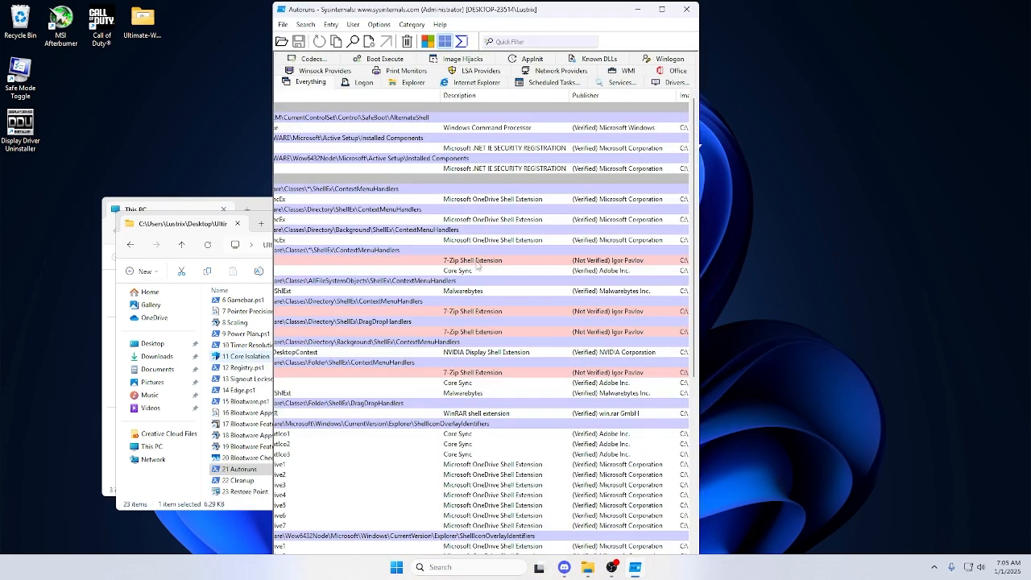
{"action": "left_click", "coordinate": [661, 9]}
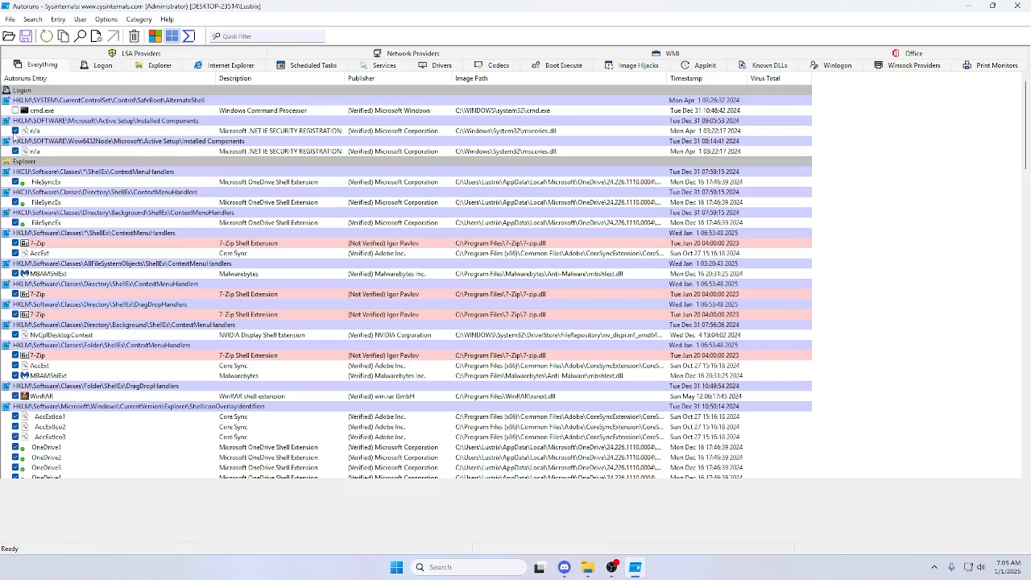
Disable both n/a Microsoft .NET IE SECURITY REGISTRATION entries and the three FileSyncEx OneDrive shell extension entries in Autoruns.
{"action": "left_click", "coordinate": [14, 131]}
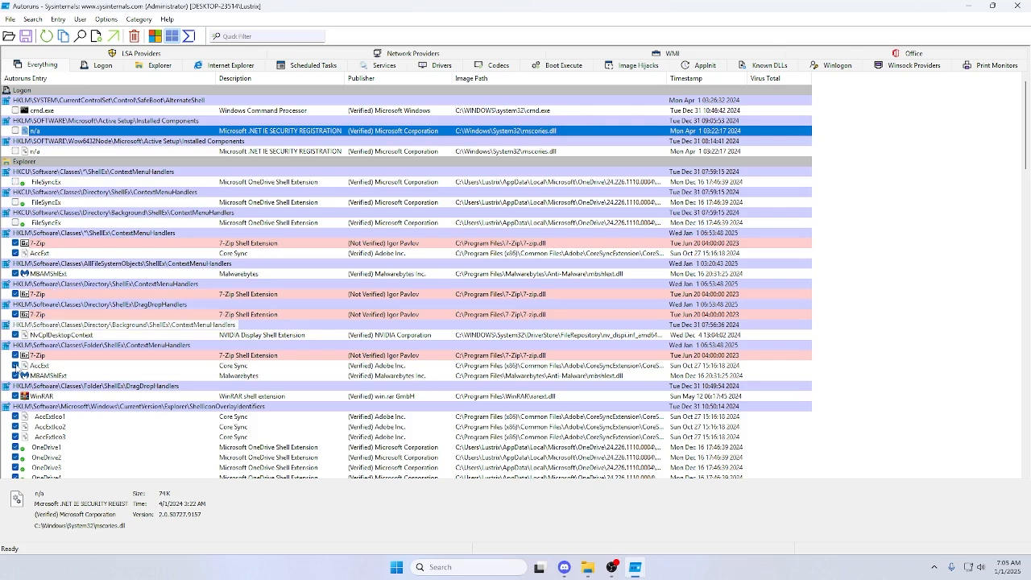
{"action": "scroll", "coordinate": [28, 401], "scroll_direction": "down", "scroll_amount": 3}
{"action": "scroll", "coordinate": [28, 429], "scroll_direction": "up", "scroll_amount": 3}
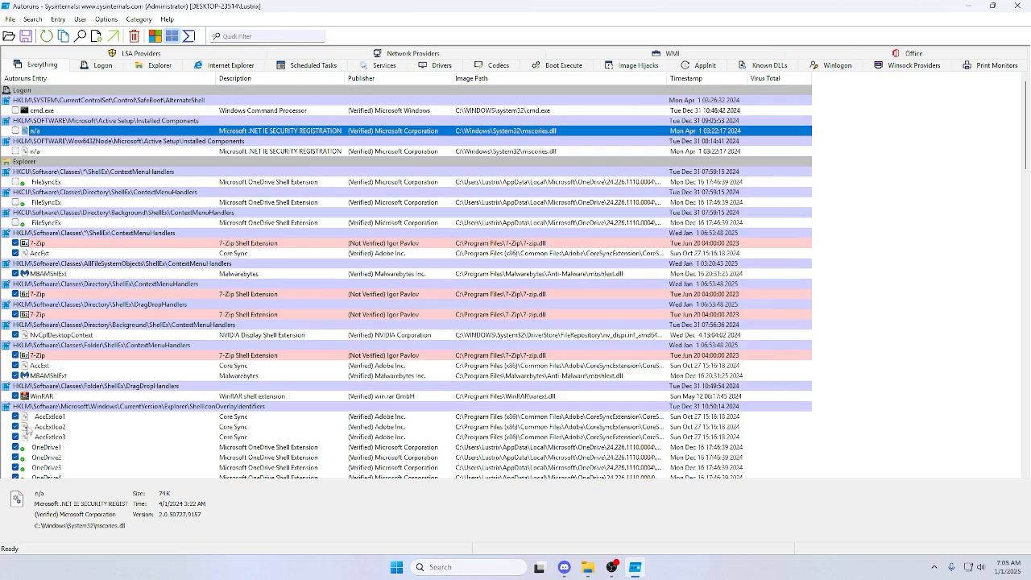
Delete the selected n/a .NET entry and the HKLM\SOFTWARE\Wow6432Node\Microsoft\Active Setup\Installed Components entry from Autoruns, confirming both deletions.
{"action": "left_click", "coordinate": [132, 38]}
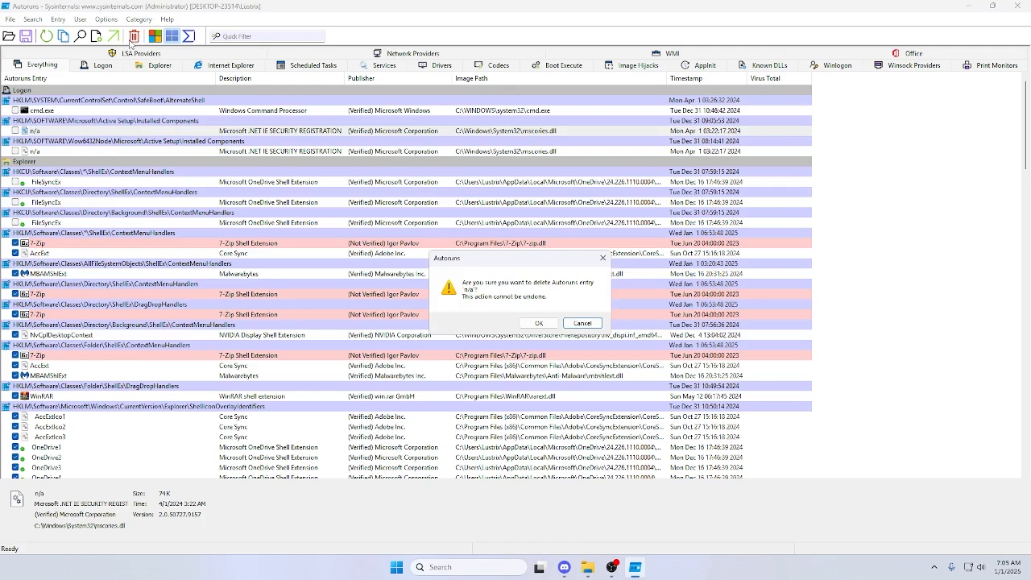
{"action": "left_click", "coordinate": [532, 323]}
{"action": "scroll", "coordinate": [191, 260], "scroll_direction": "down", "scroll_amount": 13}
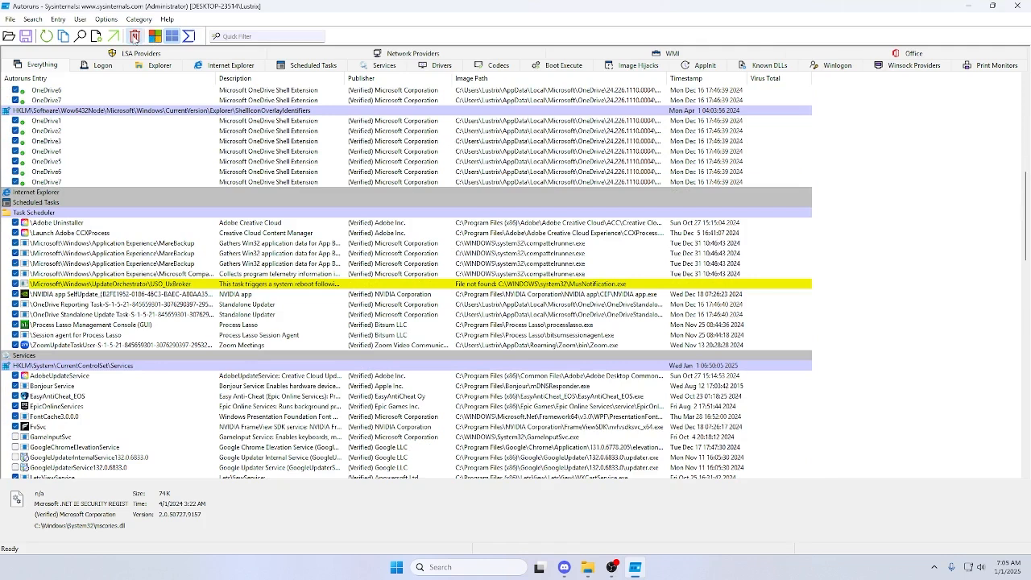
{"action": "left_click", "coordinate": [134, 35]}
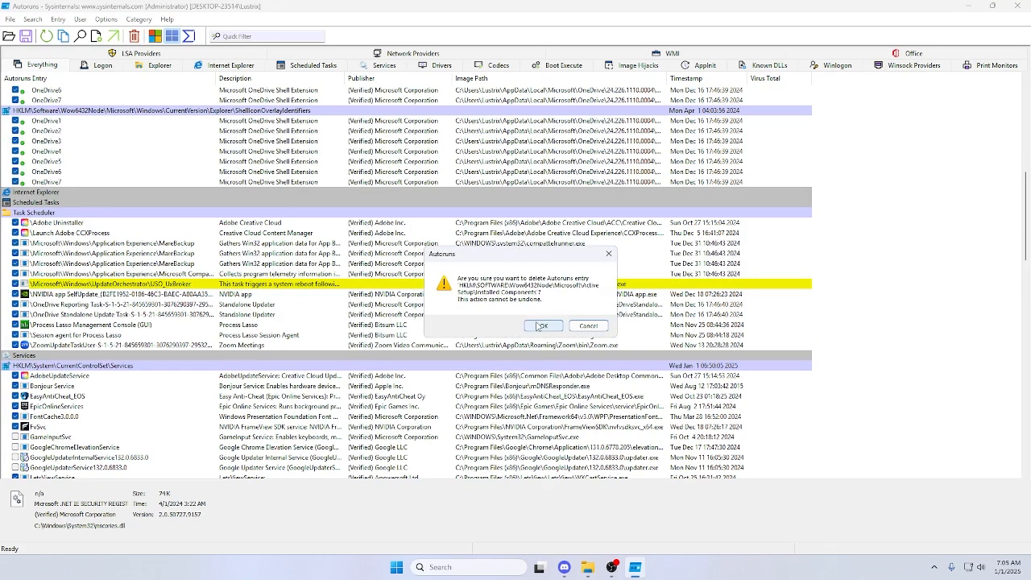
{"action": "left_click", "coordinate": [537, 325]}
Check the Internet Explorer category in Autoruns, return to the list of all entries, and close the program.
{"action": "scroll", "coordinate": [322, 203], "scroll_direction": "up", "scroll_amount": 10}
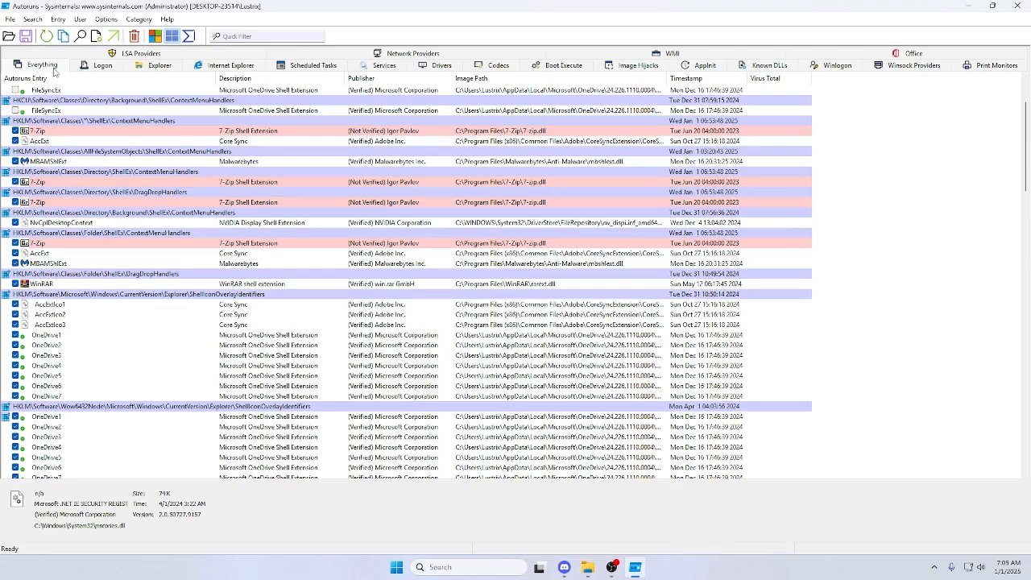
{"action": "left_click", "coordinate": [235, 66]}
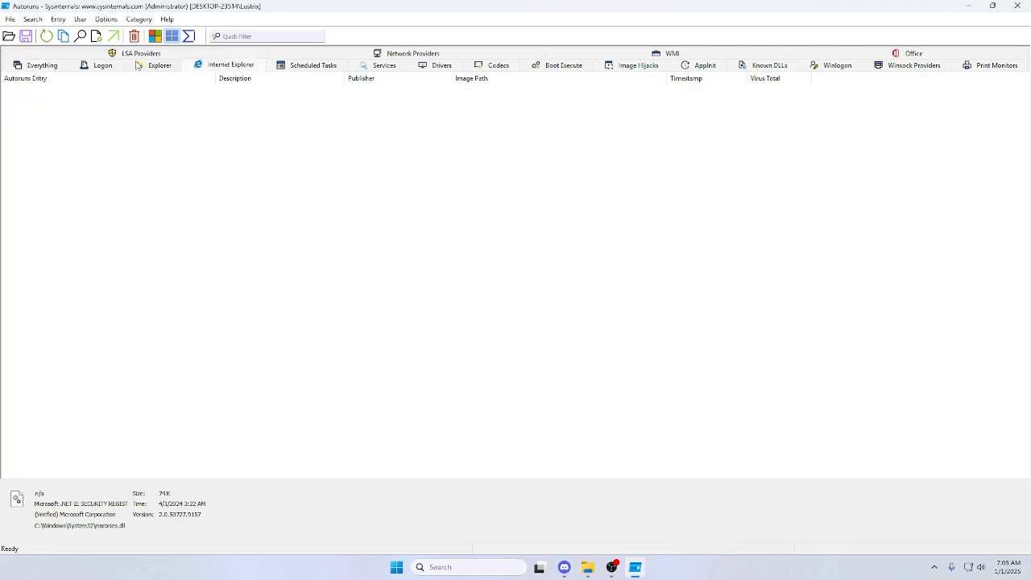
{"action": "left_click", "coordinate": [50, 66]}
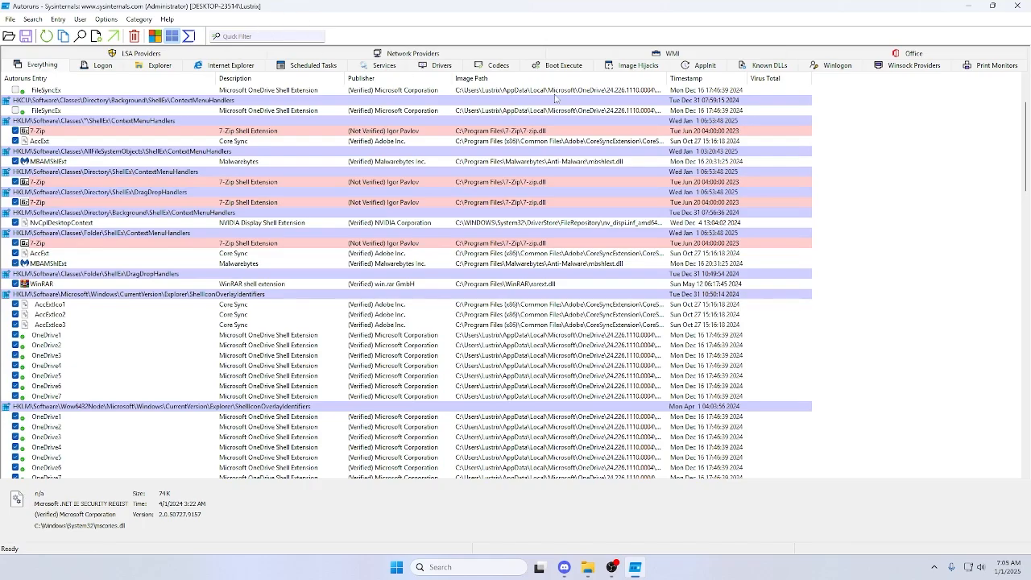
{"action": "left_click", "coordinate": [1017, 5]}
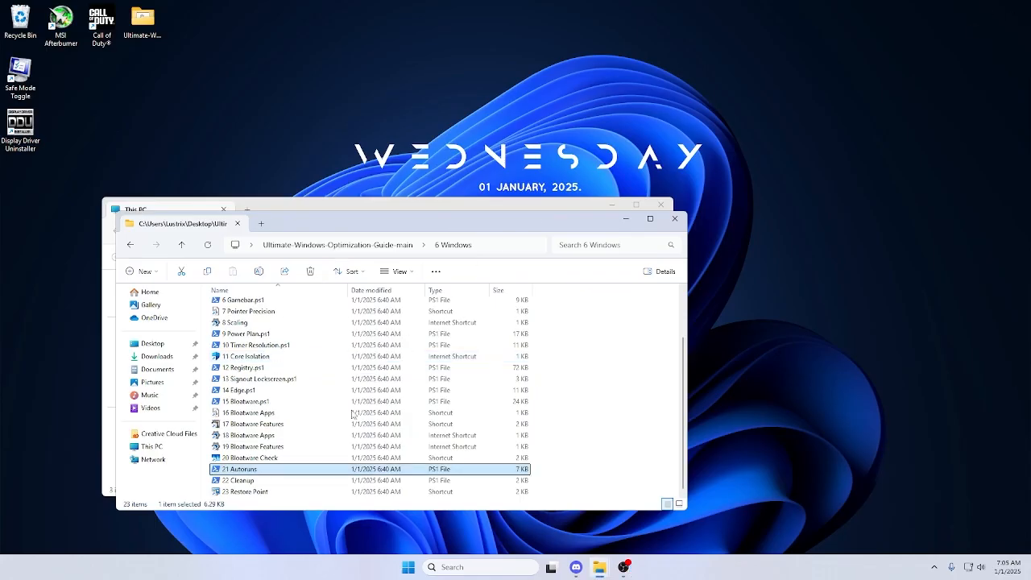
Run the 22 Cleanup script and permanently delete the files Disk Cleanup has selected on drive C:.
{"action": "left_click", "coordinate": [232, 482]}
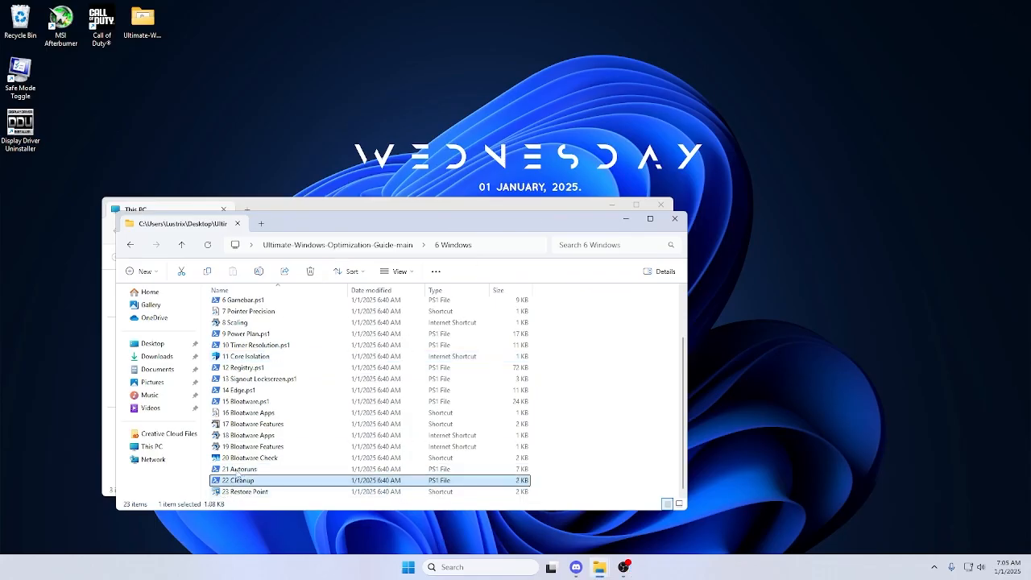
{"action": "double_click", "coordinate": [238, 476]}
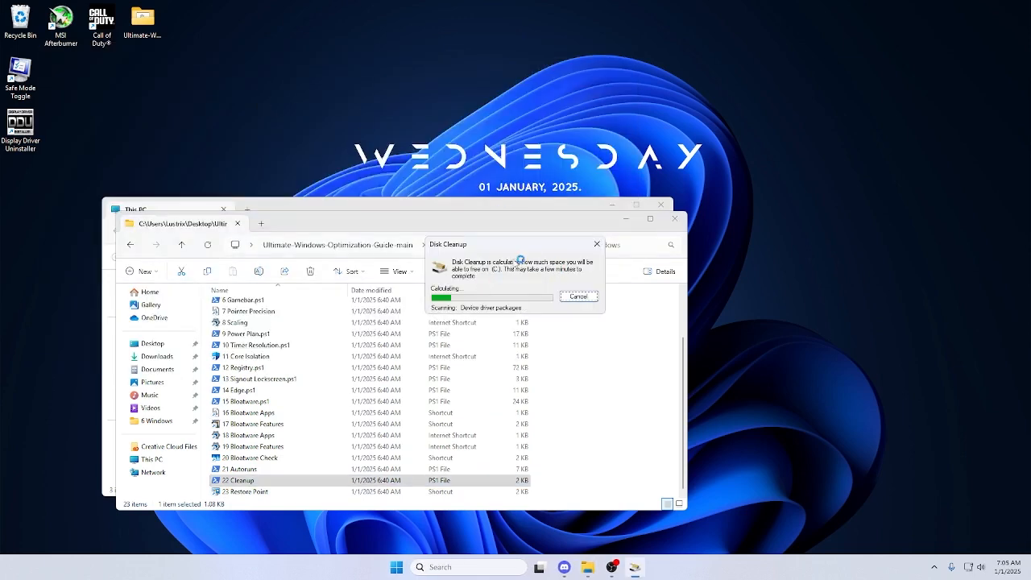
{"action": "left_click_drag", "start_coordinate": [490, 244], "coordinate": [248, 24]}
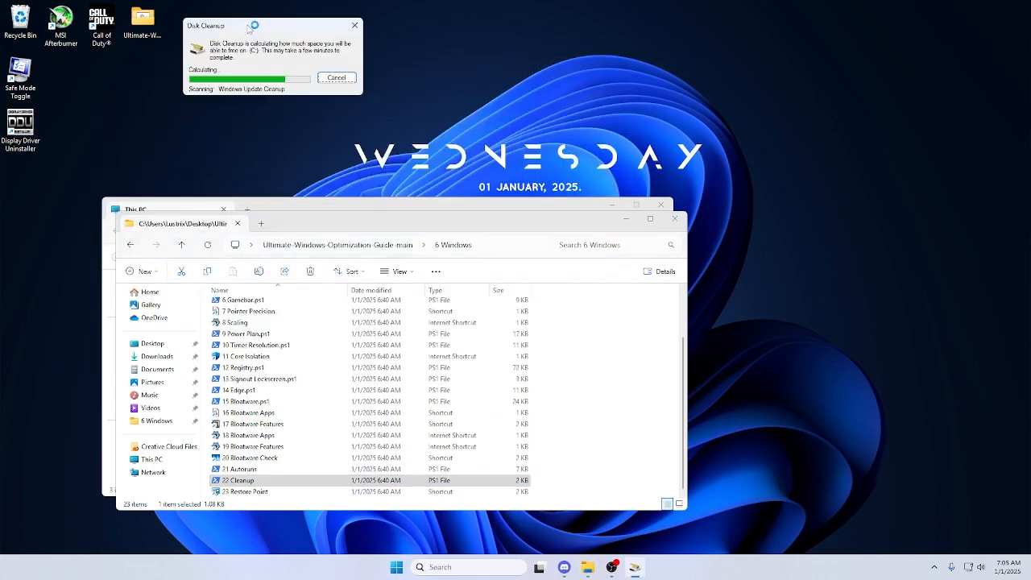
{"action": "scroll", "coordinate": [161, 139], "scroll_direction": "down", "scroll_amount": 3}
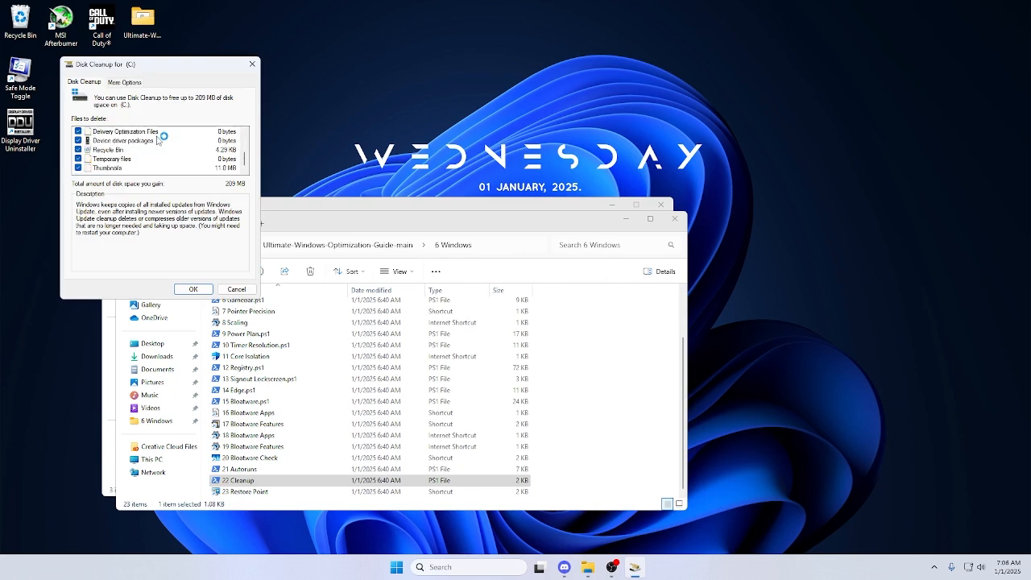
{"action": "left_click", "coordinate": [193, 289]}
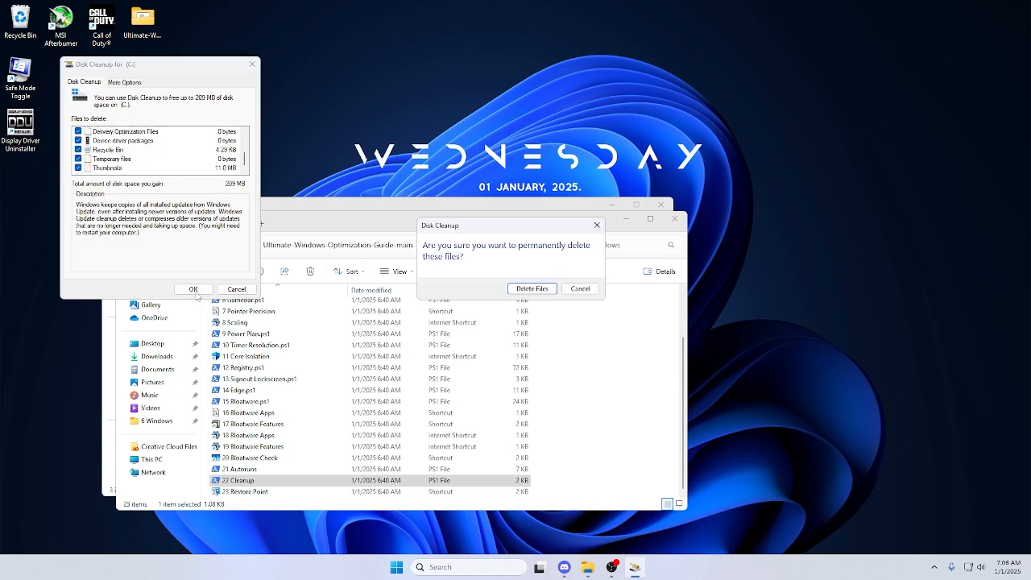
{"action": "key", "text": "Return"}
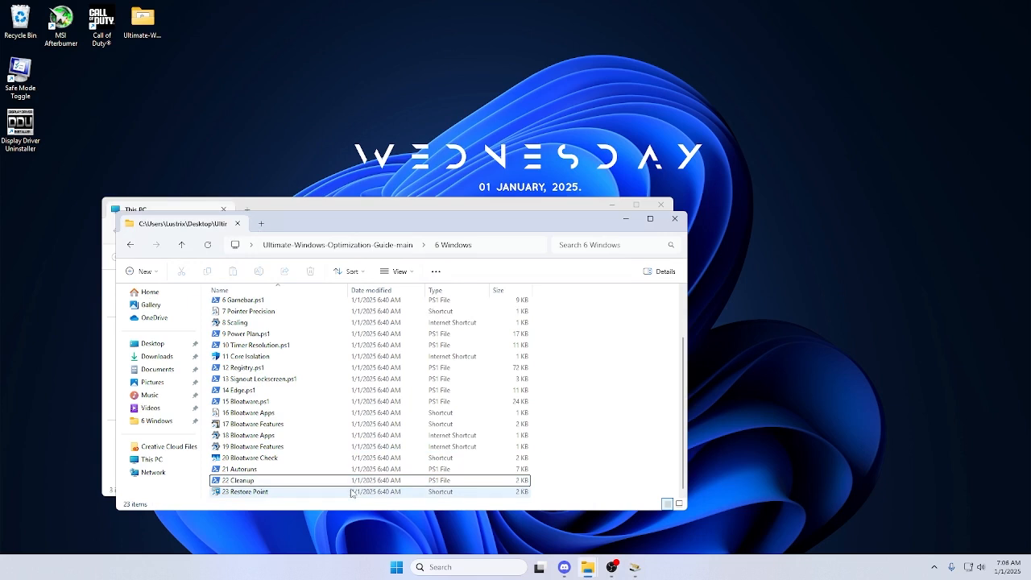
Run 1 Mouse Optimization from the 7 Hardware folder, set the pointer speed to 6/11 in Mouse Movement Recorder, and close both consoles.
{"action": "left_click", "coordinate": [403, 245]}
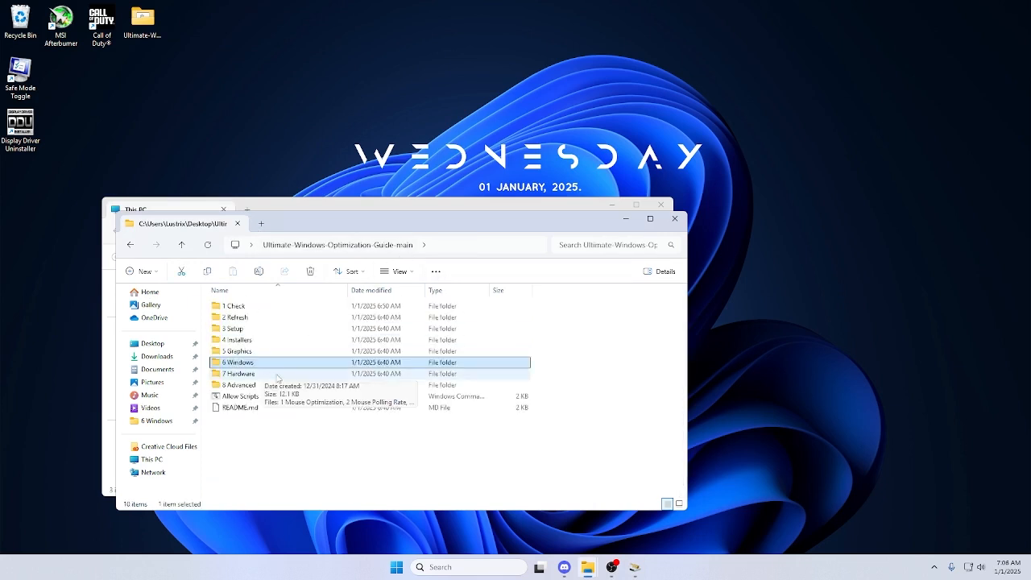
{"action": "double_click", "coordinate": [277, 376]}
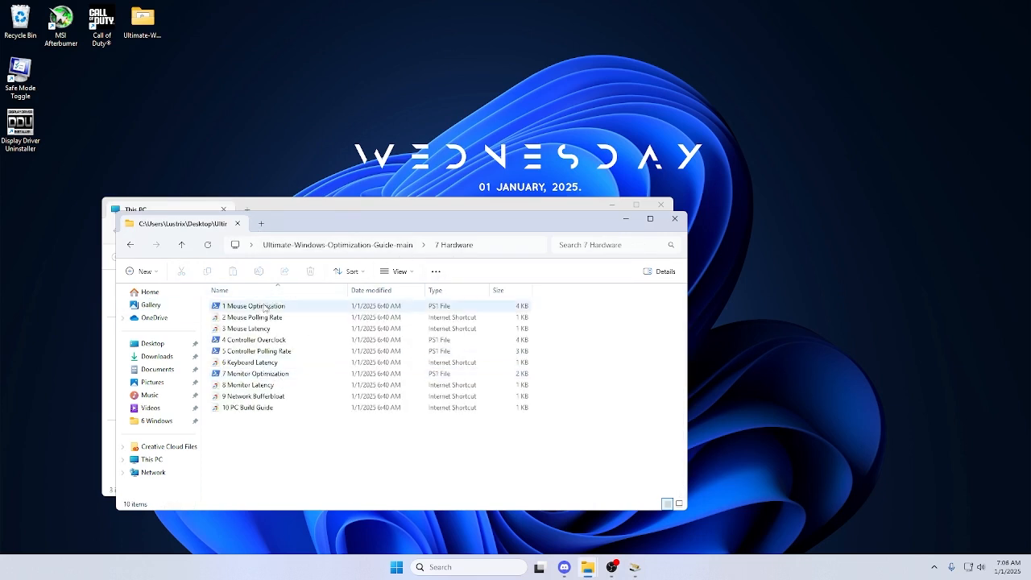
{"action": "double_click", "coordinate": [265, 309]}
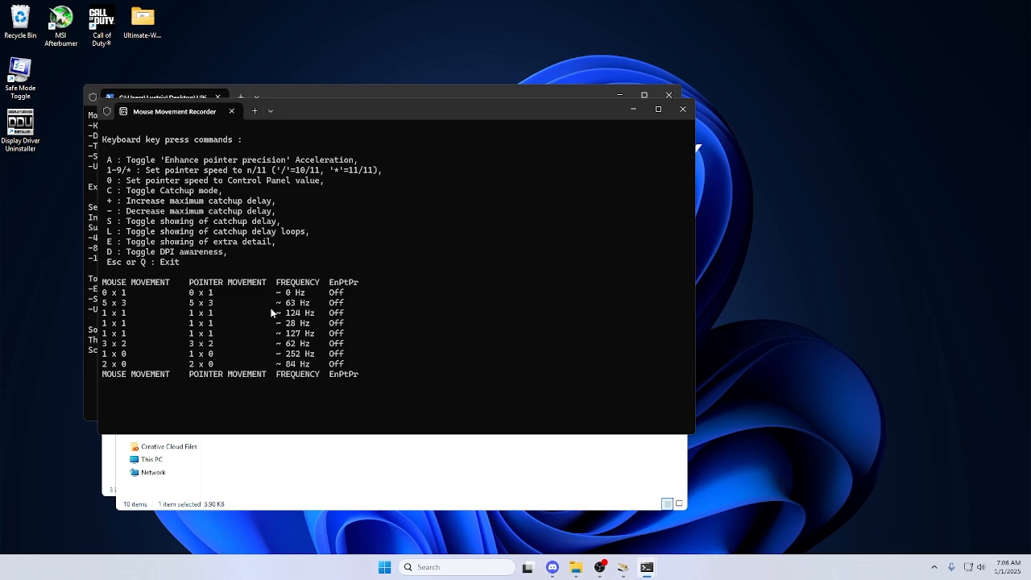
{"action": "key", "text": "6"}
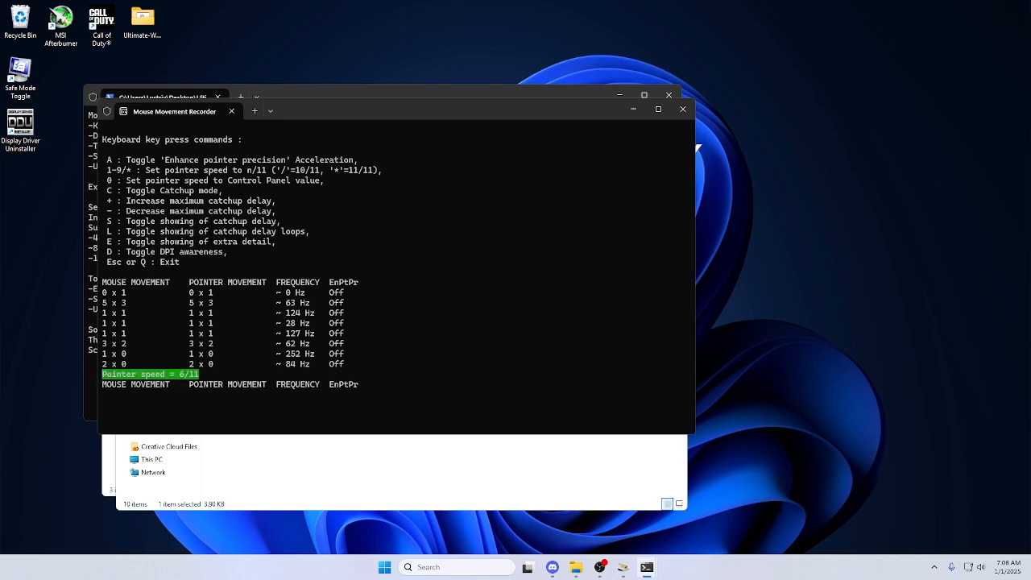
{"action": "left_click", "coordinate": [683, 111]}
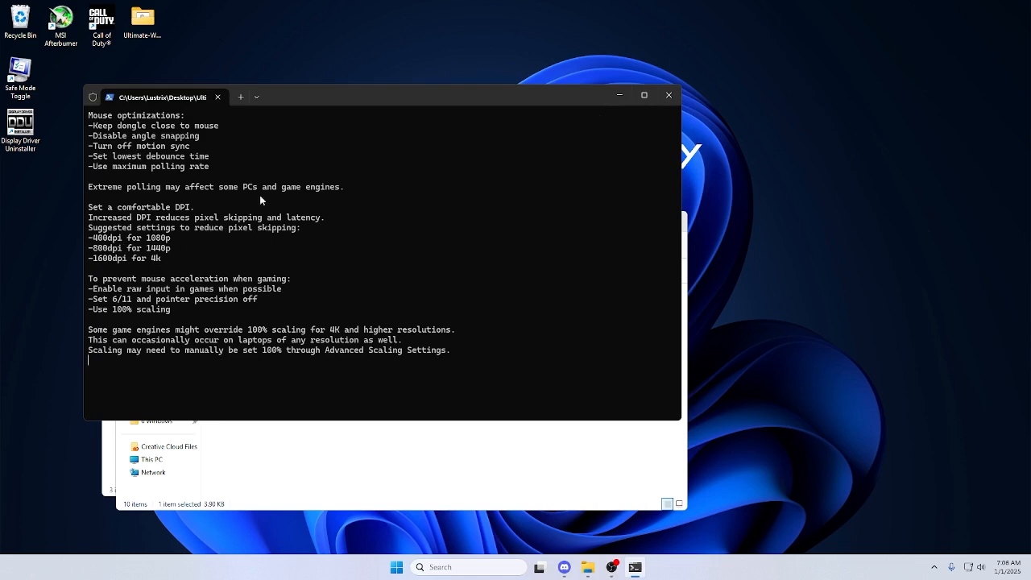
{"action": "left_click", "coordinate": [669, 95]}
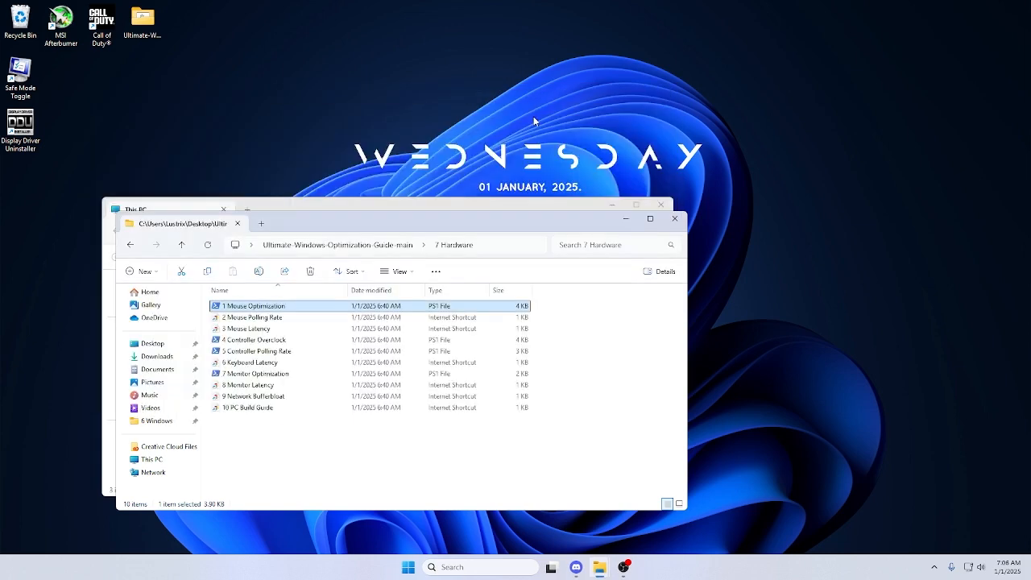
Open the 2 Mouse Polling Rate shortcut, look at the mouserate test page and its list of tests, and close the browser.
{"action": "double_click", "coordinate": [338, 319]}
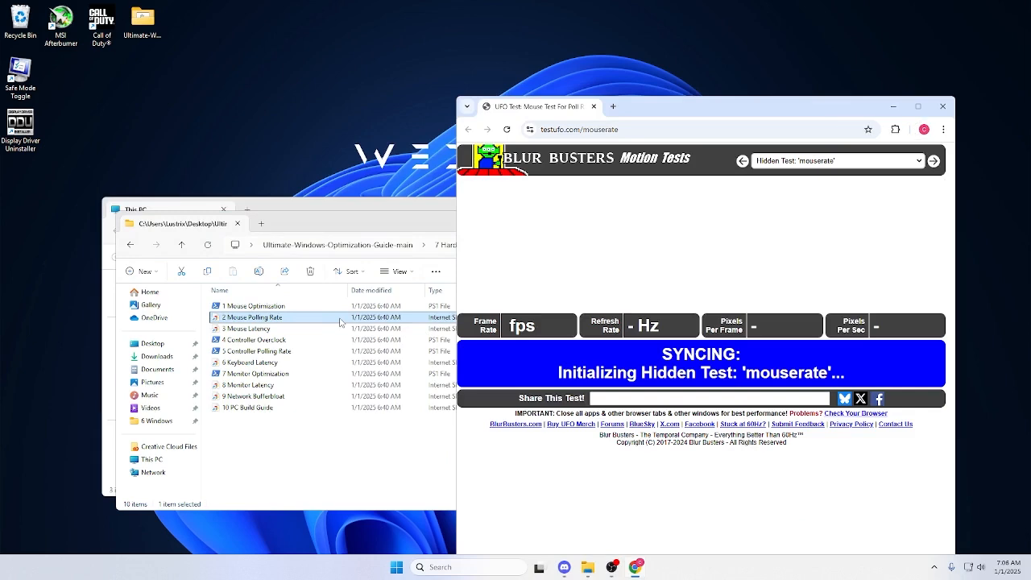
{"action": "left_click", "coordinate": [916, 111]}
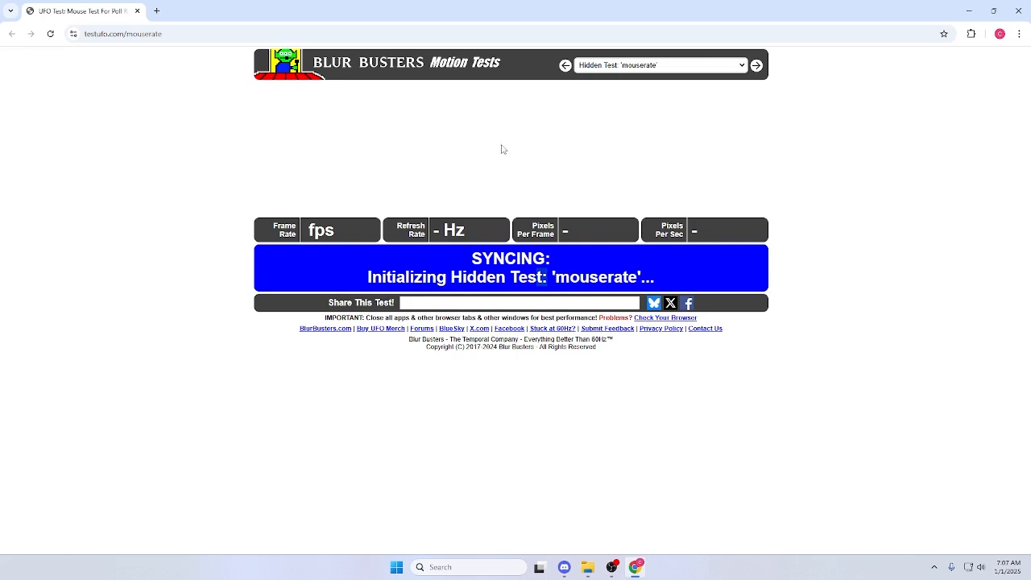
{"action": "left_click", "coordinate": [647, 70]}
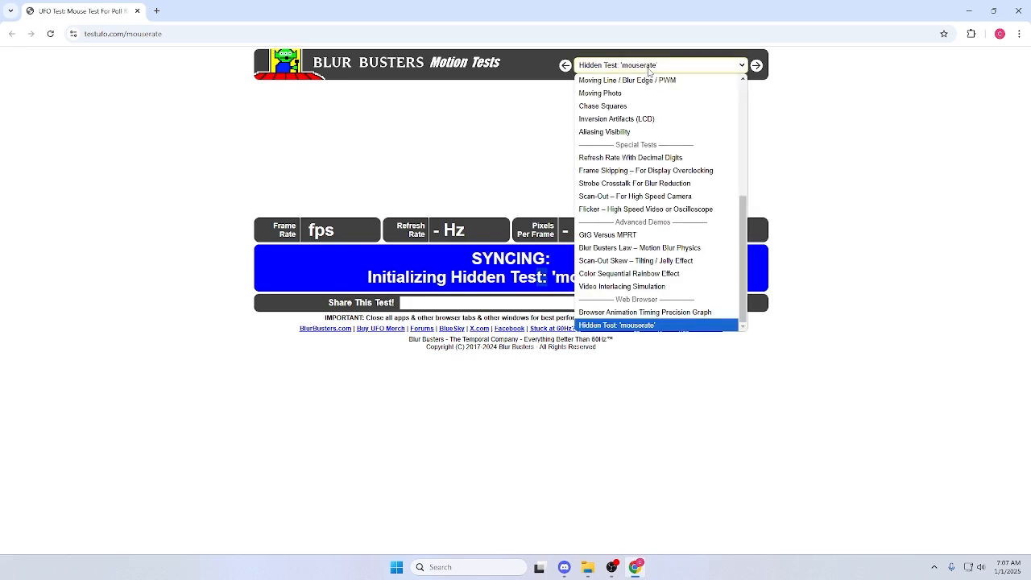
{"action": "left_click", "coordinate": [648, 69]}
{"action": "left_click", "coordinate": [1018, 12]}
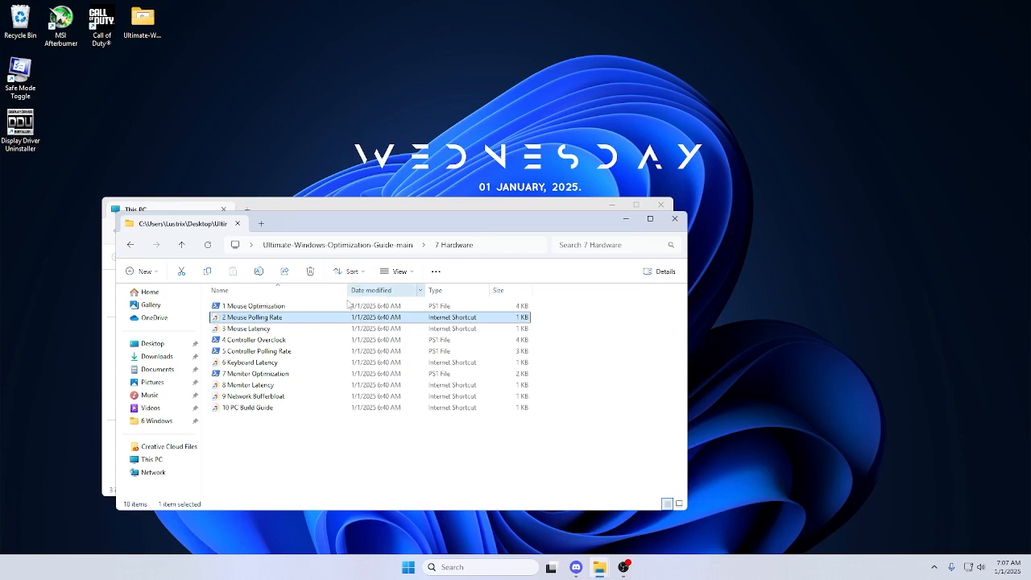
Open the 3 Mouse Latency shortcut in the 7 Hardware folder, view the RTINGS mouse table page, and close the browser.
{"action": "double_click", "coordinate": [307, 330]}
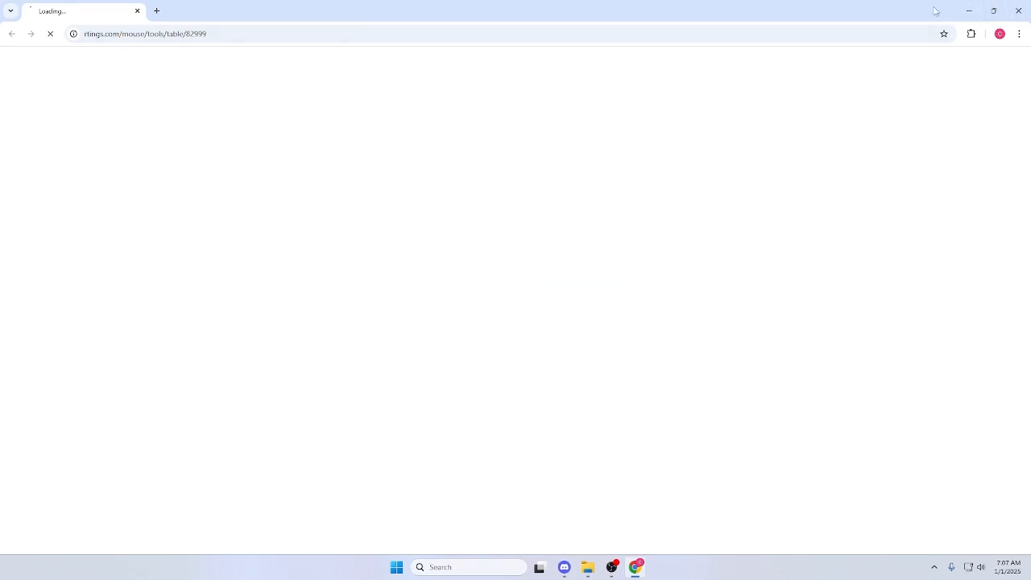
{"action": "left_click_drag", "start_coordinate": [596, 3], "coordinate": [495, 182]}
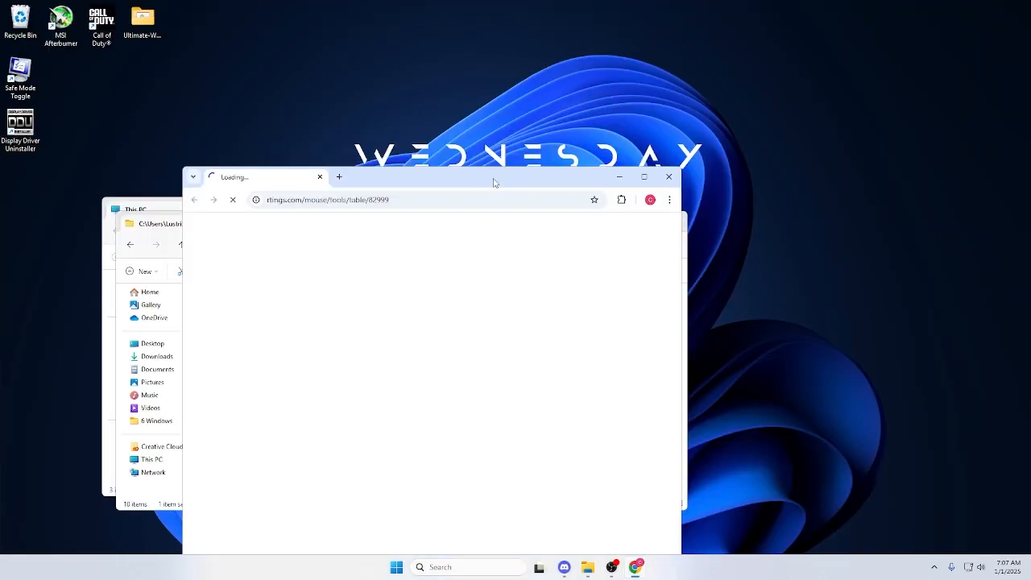
{"action": "left_click", "coordinate": [668, 176]}
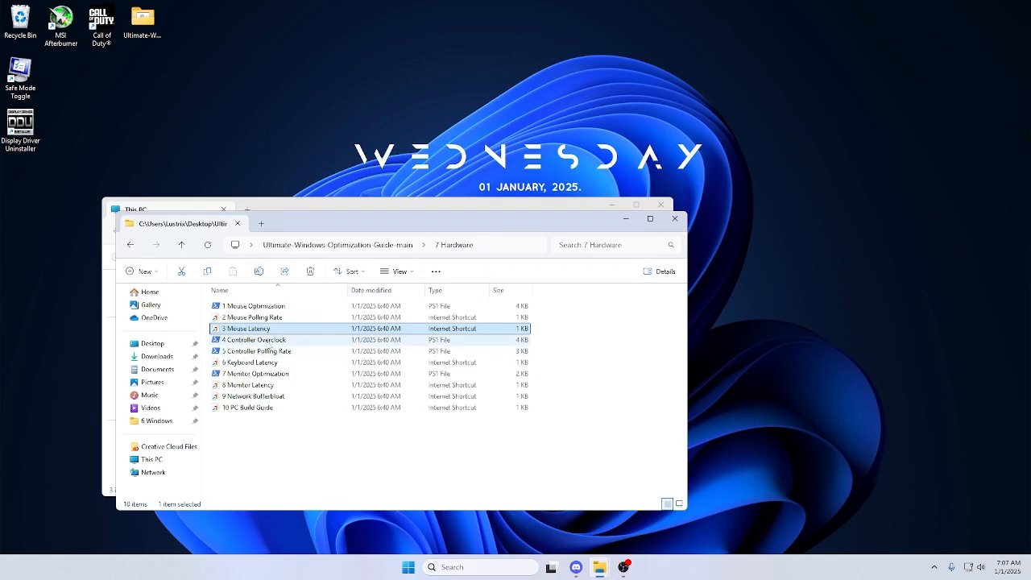
Open the 6 Keyboard Latency shortcut and look through the RTINGS keyboard table in a maximized browser window.
{"action": "double_click", "coordinate": [246, 363]}
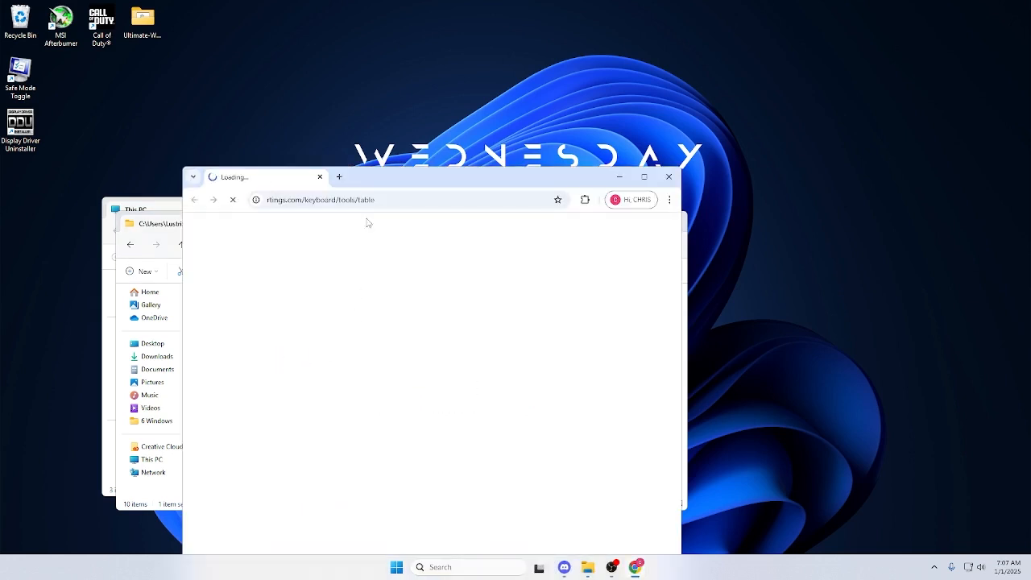
{"action": "left_click", "coordinate": [644, 176]}
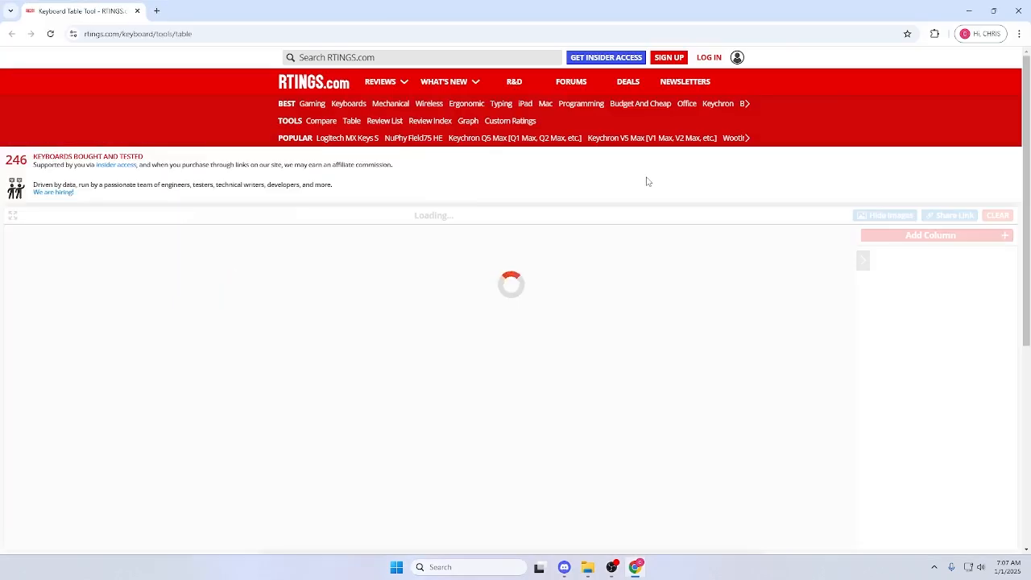
{"action": "scroll", "coordinate": [341, 299], "scroll_direction": "down", "scroll_amount": 5}
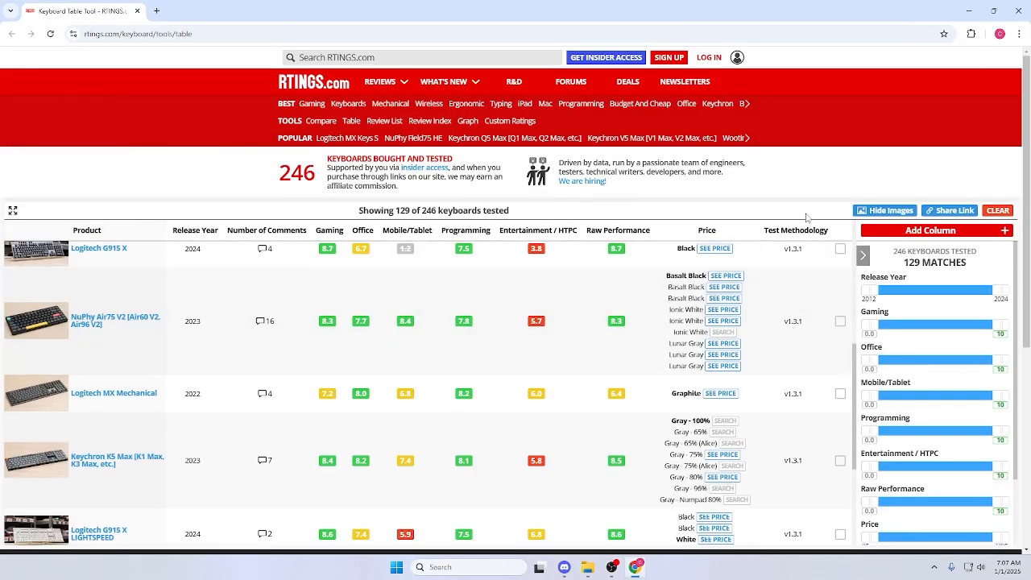
{"action": "scroll", "coordinate": [550, 270], "scroll_direction": "down", "scroll_amount": 5}
{"action": "scroll", "coordinate": [550, 270], "scroll_direction": "down", "scroll_amount": 10}
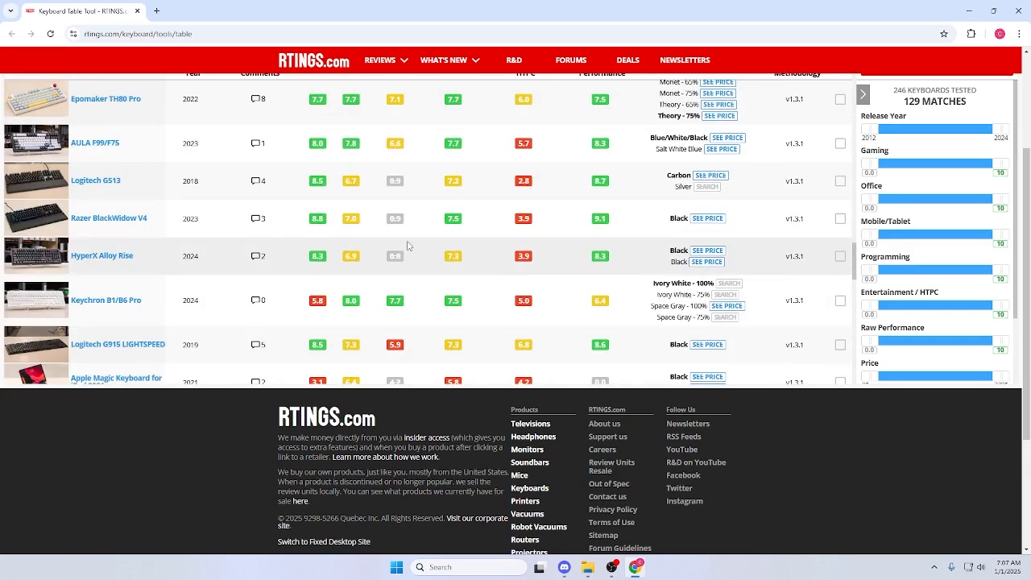
{"action": "scroll", "coordinate": [282, 193], "scroll_direction": "up", "scroll_amount": 2}
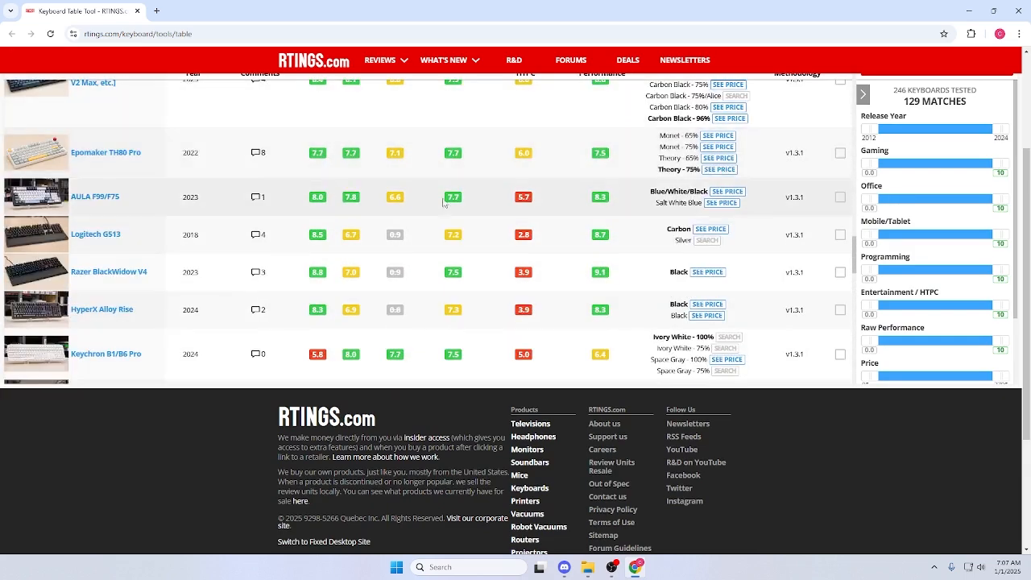
{"action": "scroll", "coordinate": [628, 187], "scroll_direction": "down", "scroll_amount": 3}
{"action": "scroll", "coordinate": [636, 185], "scroll_direction": "down", "scroll_amount": 12}
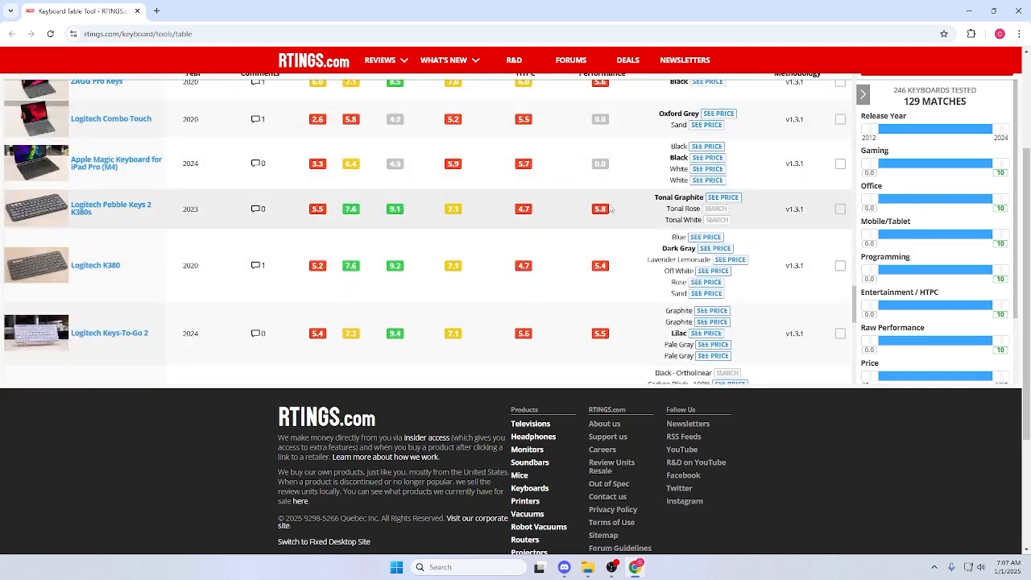
{"action": "scroll", "coordinate": [575, 231], "scroll_direction": "down", "scroll_amount": 8}
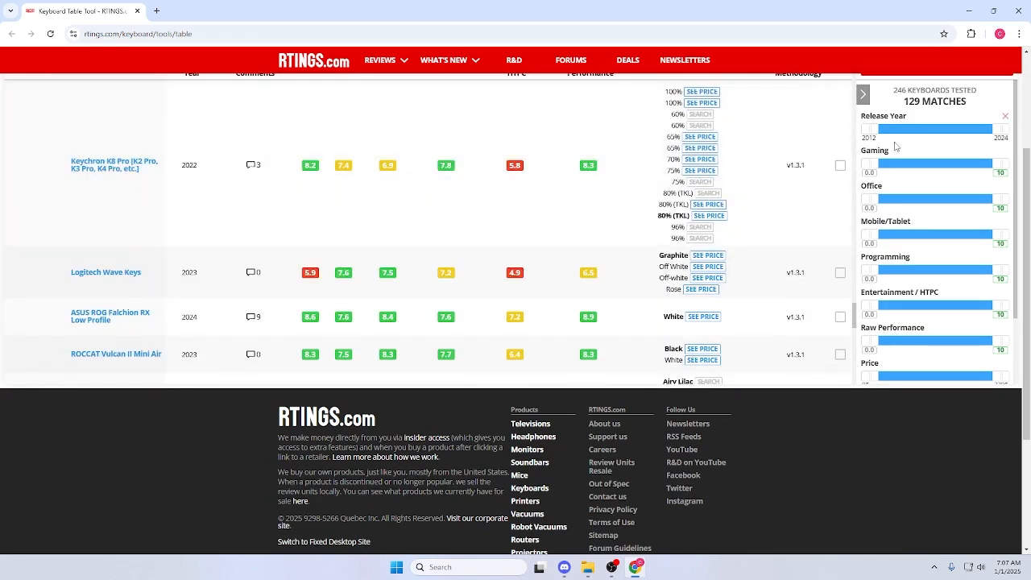
{"action": "scroll", "coordinate": [897, 147], "scroll_direction": "up", "scroll_amount": 3}
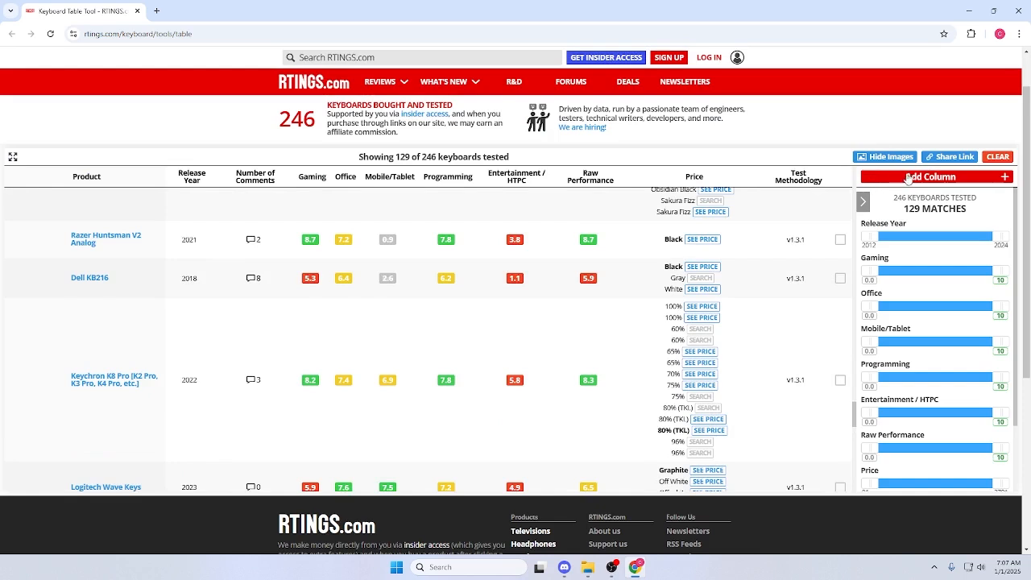
Search RTINGS for "reddragon k530" and close the keyboard table page.
{"action": "left_click", "coordinate": [466, 60]}
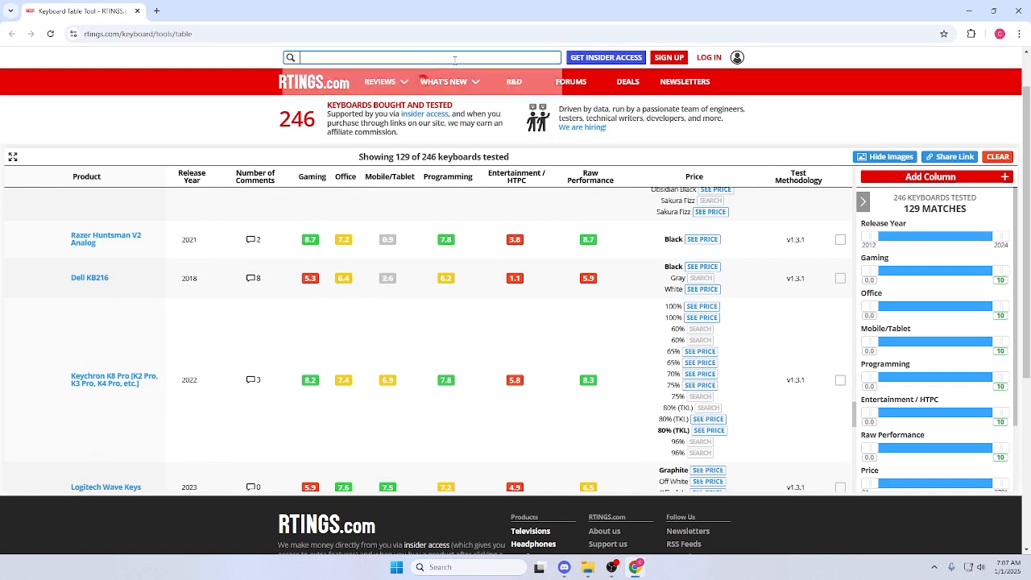
{"action": "type", "text": "redra"}
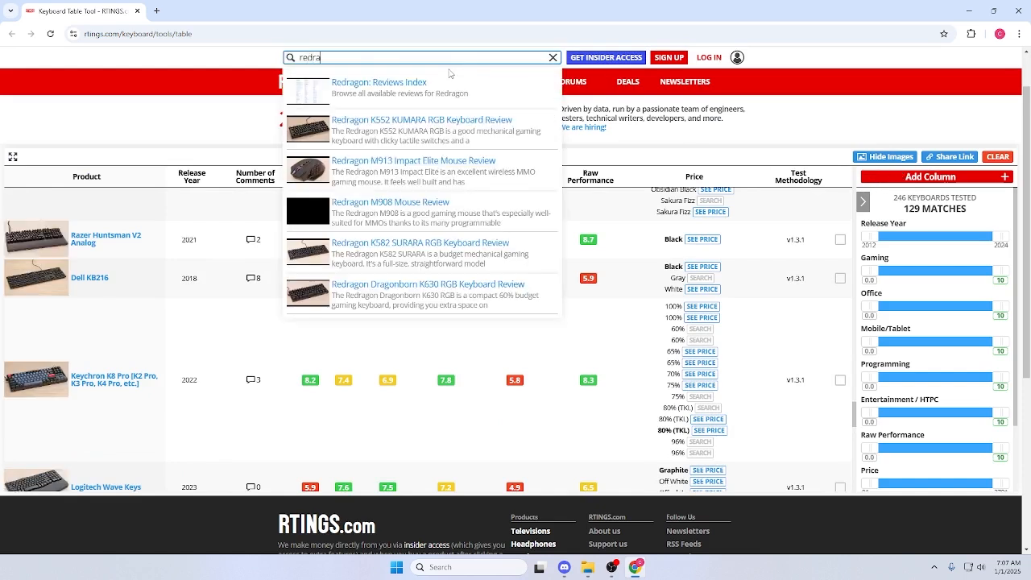
{"action": "key", "text": "BackSpace"}
{"action": "key", "text": "BackSpace"}
{"action": "type", "text": "drag"}
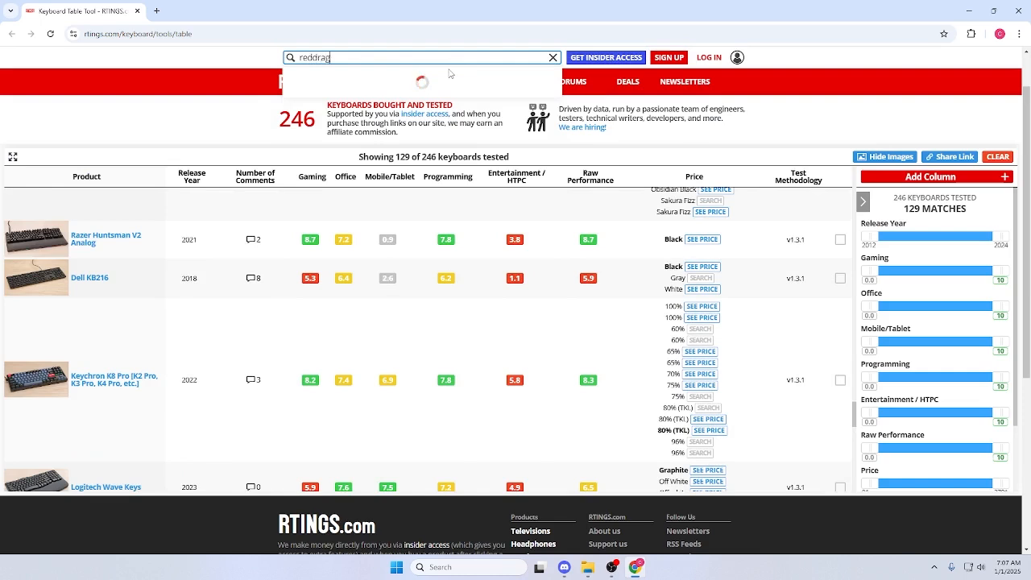
{"action": "type", "text": "on k530"}
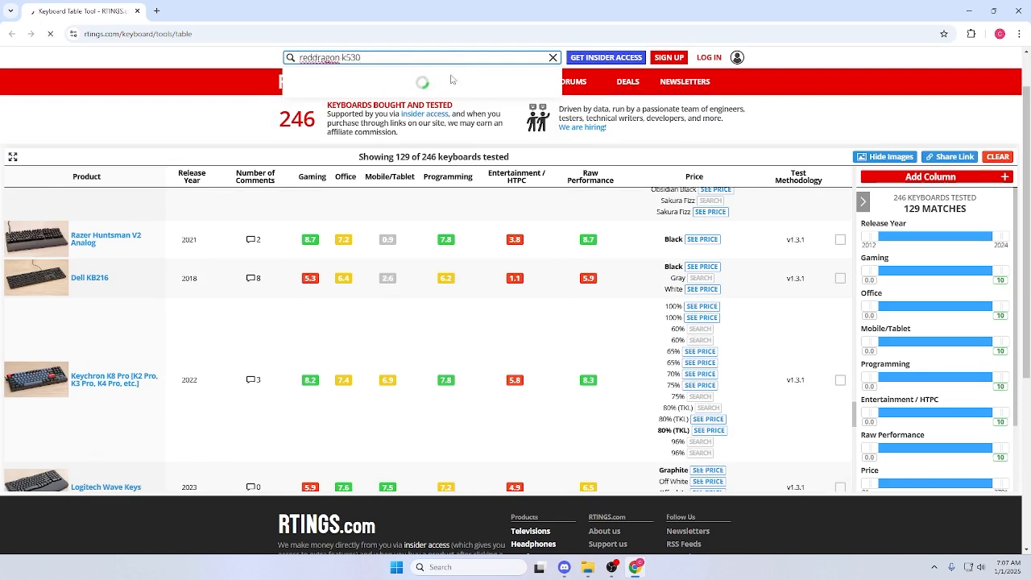
{"action": "left_click", "coordinate": [140, 11]}
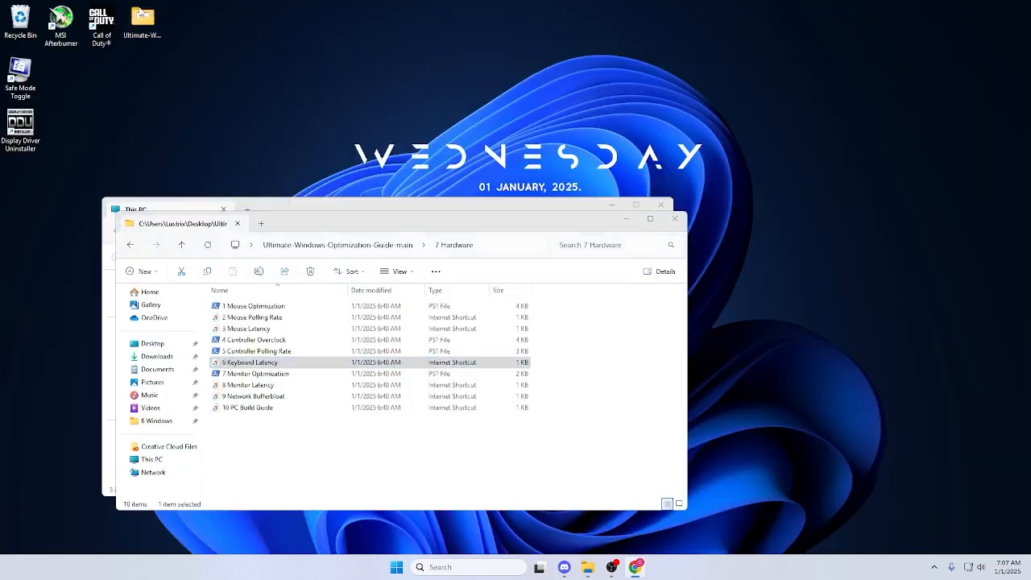
Run 7 Monitor Optimization, close the testufo page it opens, read the monitor recommendations, and close the console.
{"action": "double_click", "coordinate": [288, 374]}
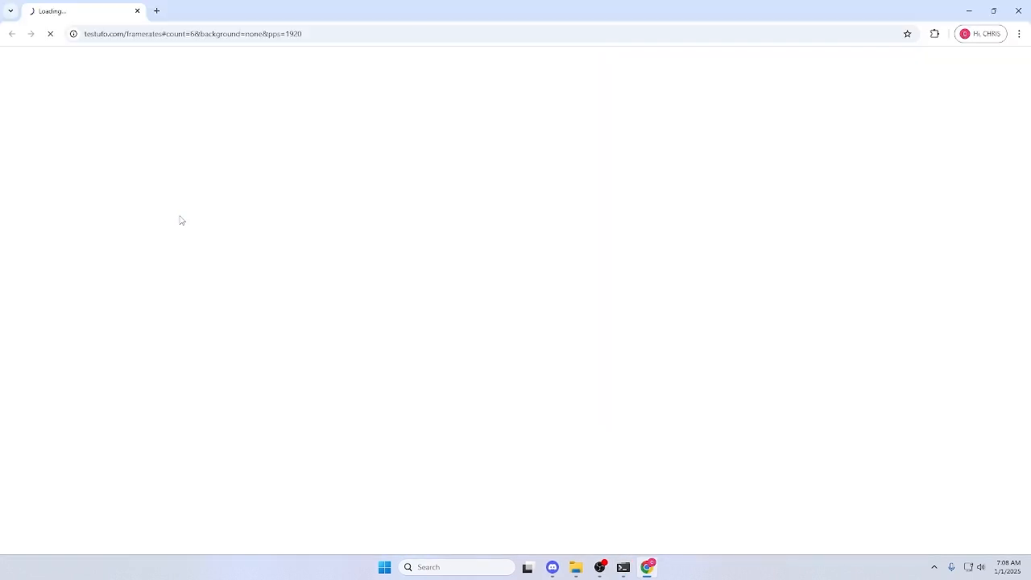
{"action": "left_click", "coordinate": [136, 12]}
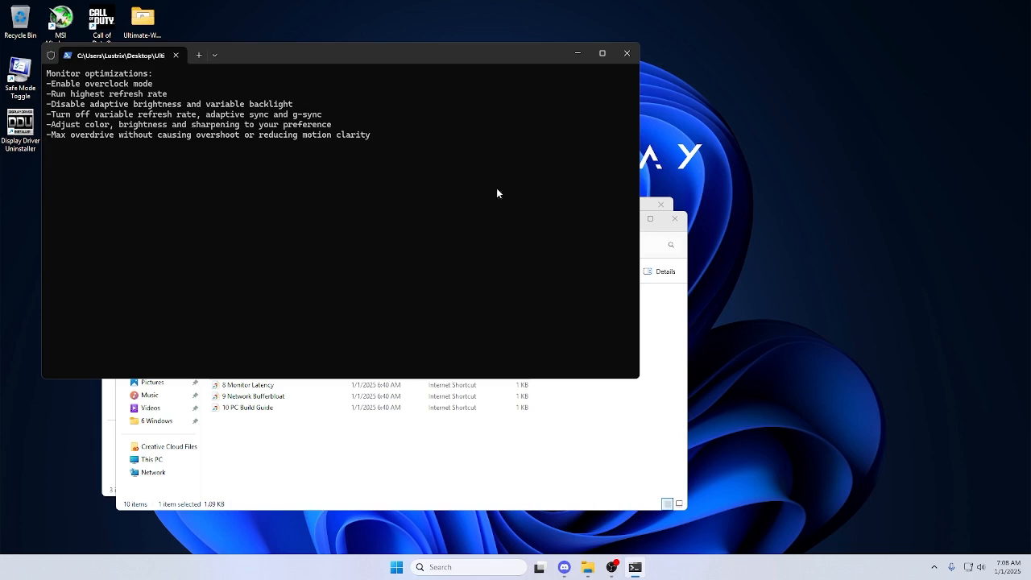
{"action": "left_click", "coordinate": [634, 53]}
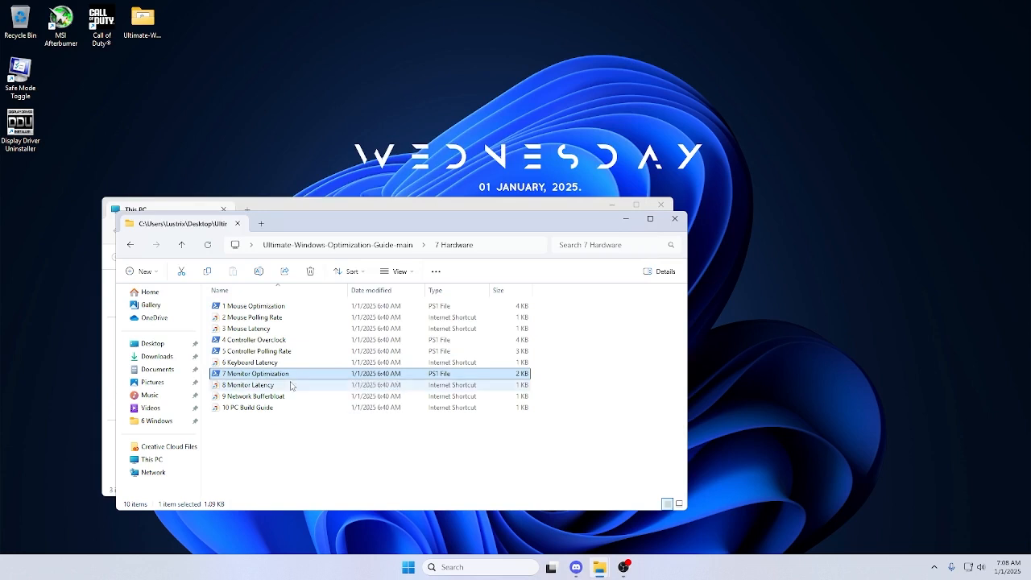
Run 1 Network Adapter from the 8 Advanced folder with Only Allow IPv4, and close the console and the Network Connections window.
{"action": "left_click", "coordinate": [387, 244]}
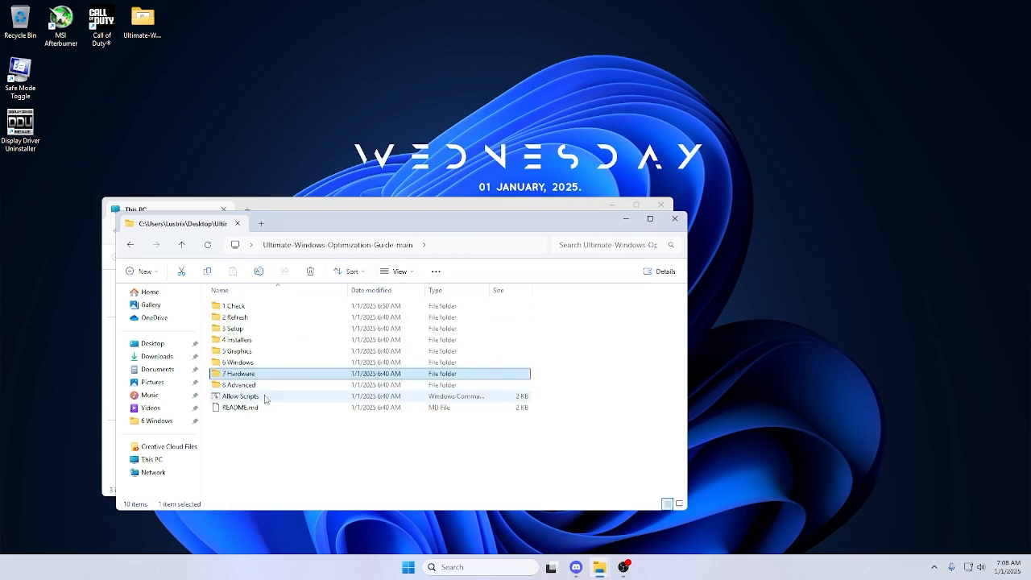
{"action": "double_click", "coordinate": [266, 386]}
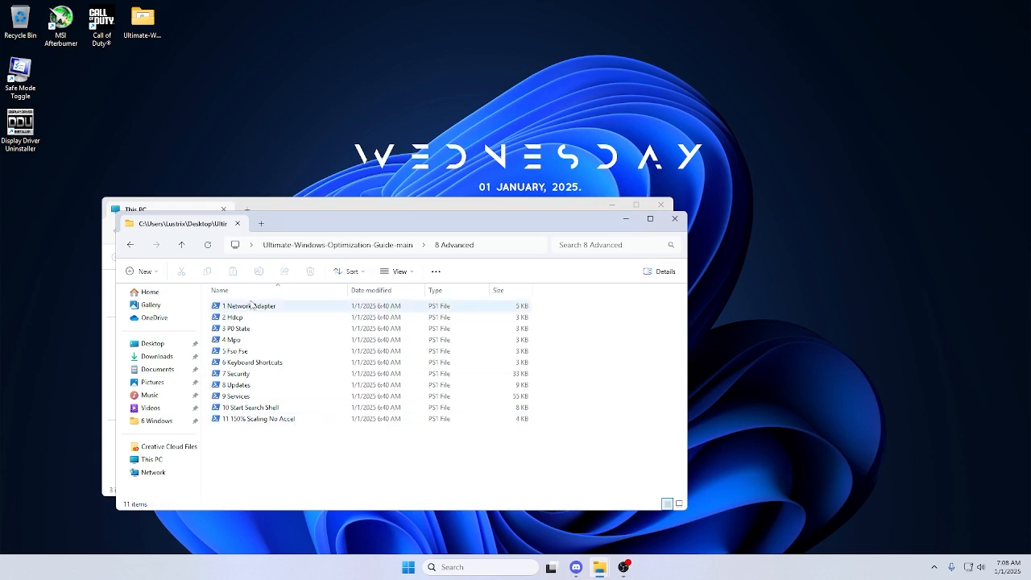
{"action": "double_click", "coordinate": [251, 306]}
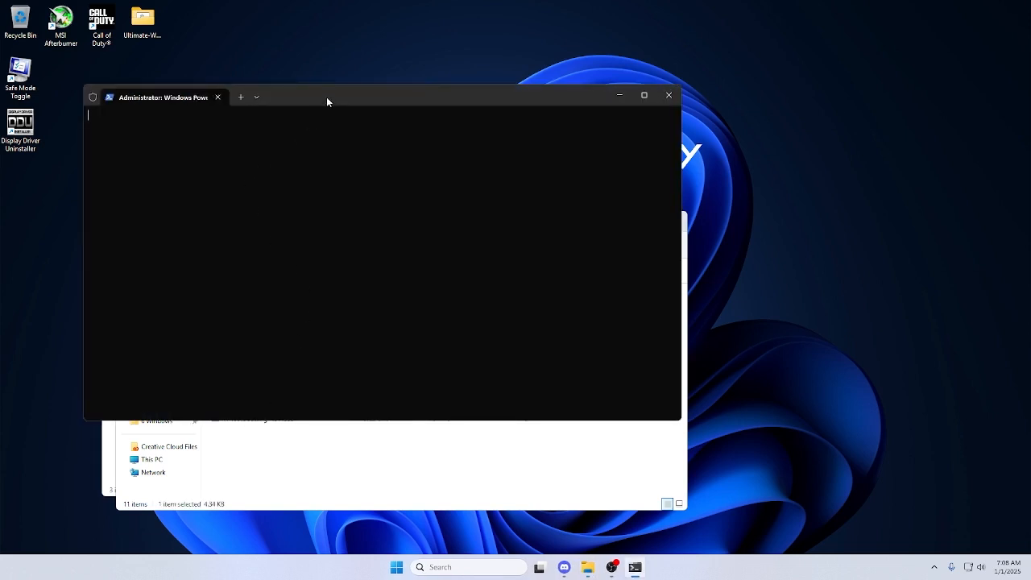
{"action": "left_click_drag", "start_coordinate": [326, 99], "coordinate": [572, 136]}
{"action": "type", "text": "1"}
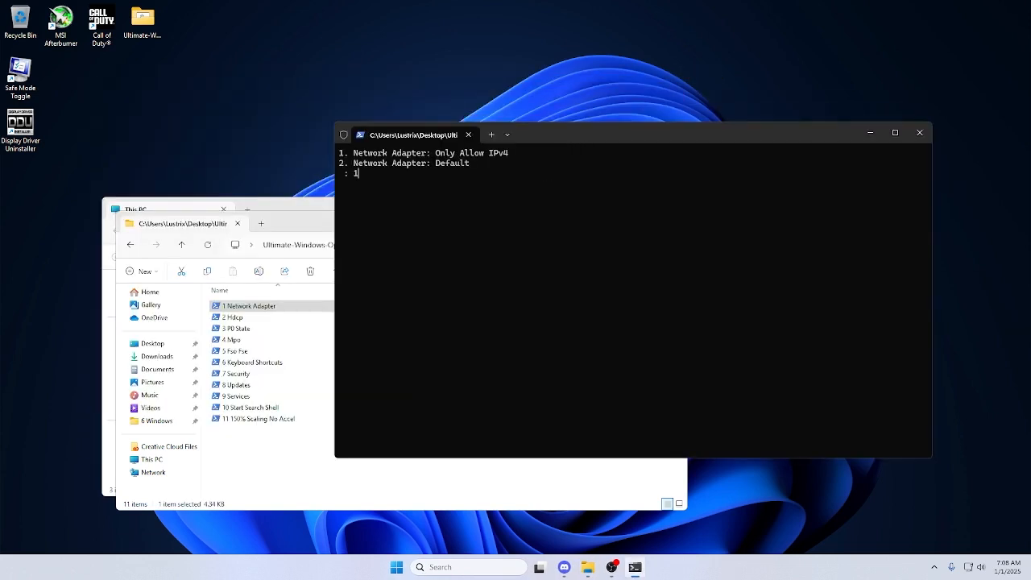
{"action": "key", "text": "Return"}
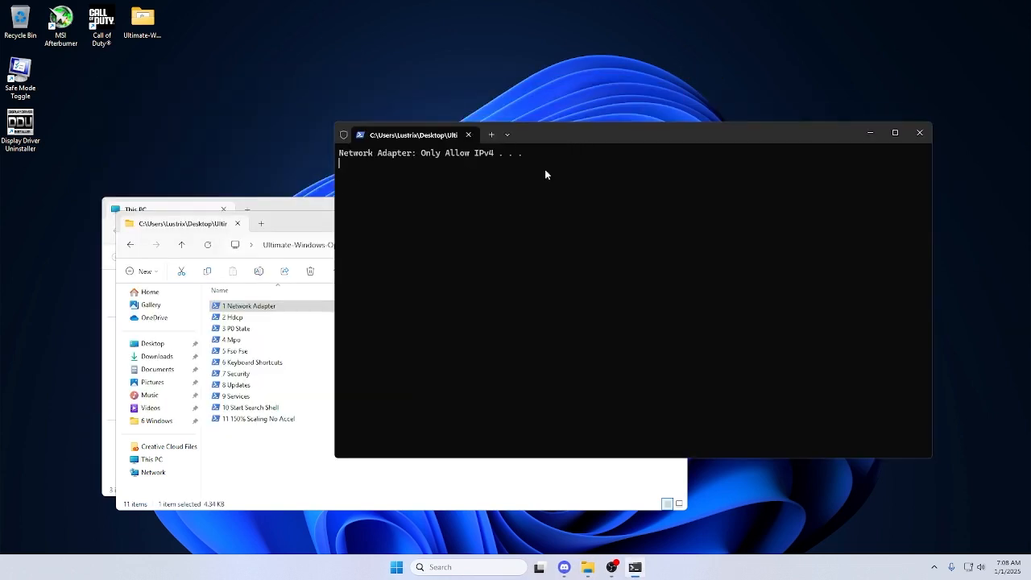
{"action": "left_click", "coordinate": [469, 135]}
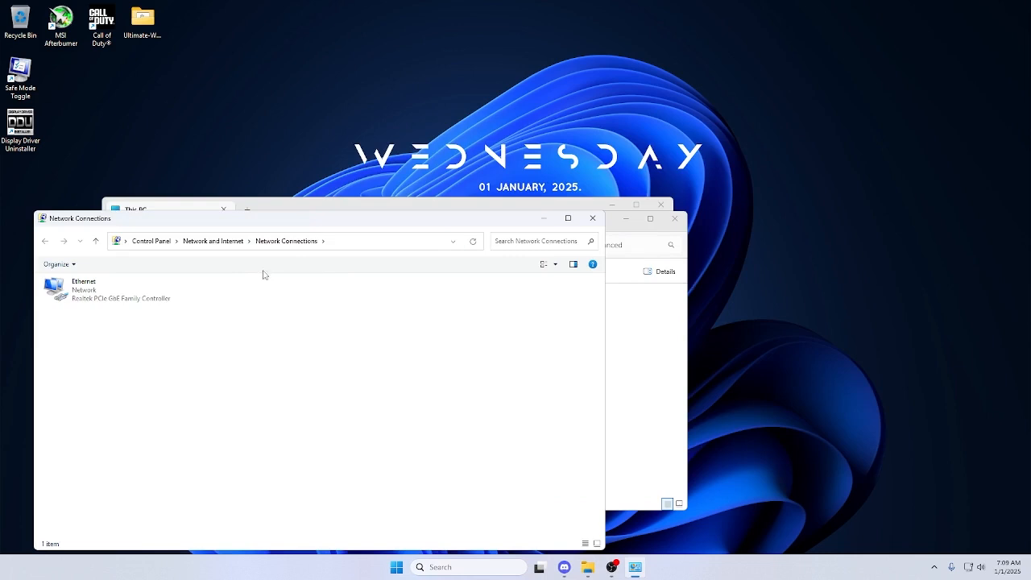
{"action": "left_click", "coordinate": [592, 218]}
Run the 2 Hdcp script, set NVIDIA High-Bandwidth Digital Content Protection to Off, and close the console.
{"action": "double_click", "coordinate": [234, 318]}
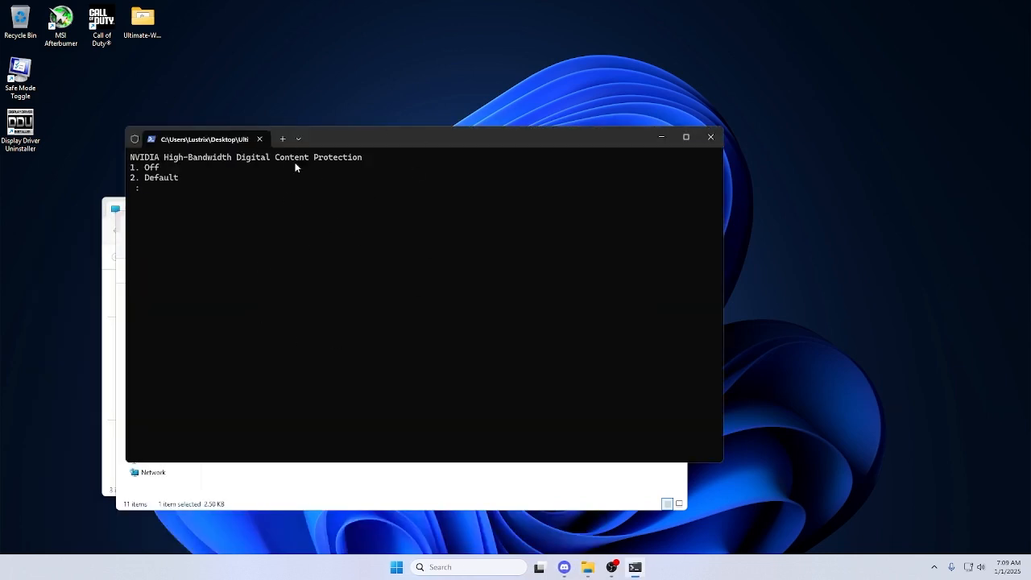
{"action": "type", "text": "1"}
{"action": "key", "text": "Return"}
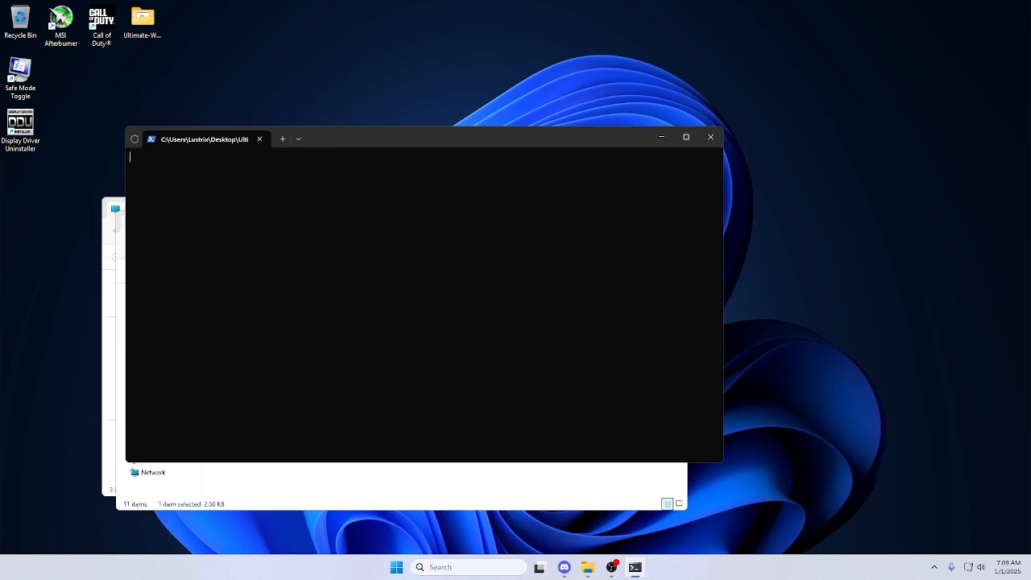
{"action": "left_click", "coordinate": [260, 138]}
Run the 3 P0 State script, set the NVIDIA Highest Performance Power State to On, and close the console.
{"action": "double_click", "coordinate": [236, 329]}
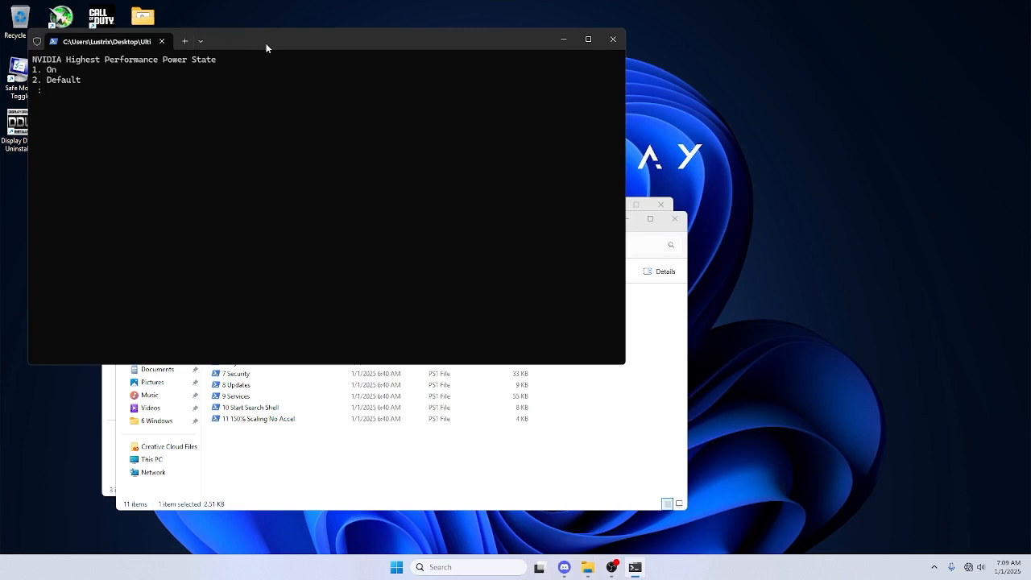
{"action": "type", "text": "1"}
{"action": "key", "text": "Return"}
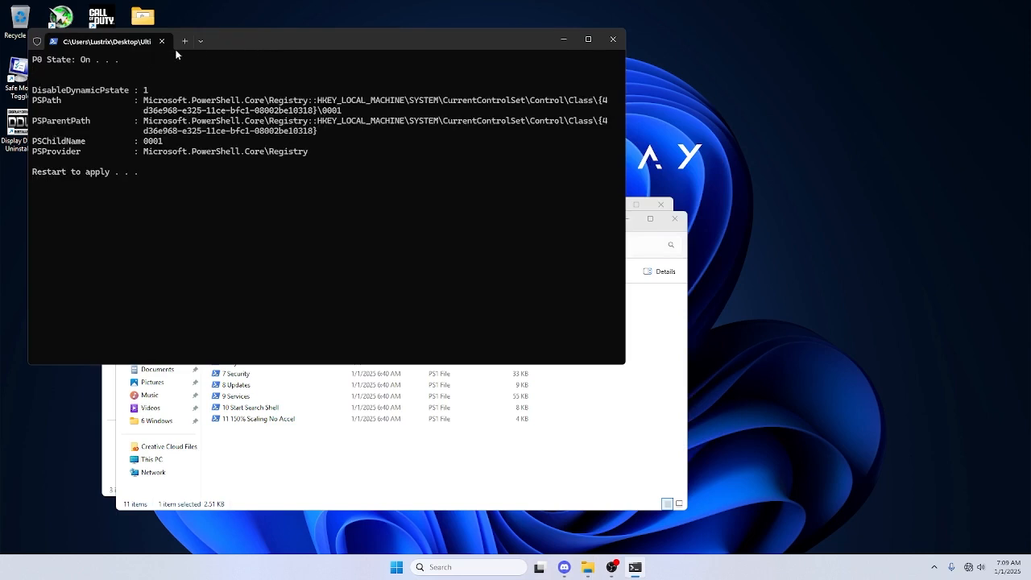
{"action": "left_click", "coordinate": [161, 41]}
Run the 4 Mpo script with option 1 and close the console.
{"action": "left_click", "coordinate": [229, 339]}
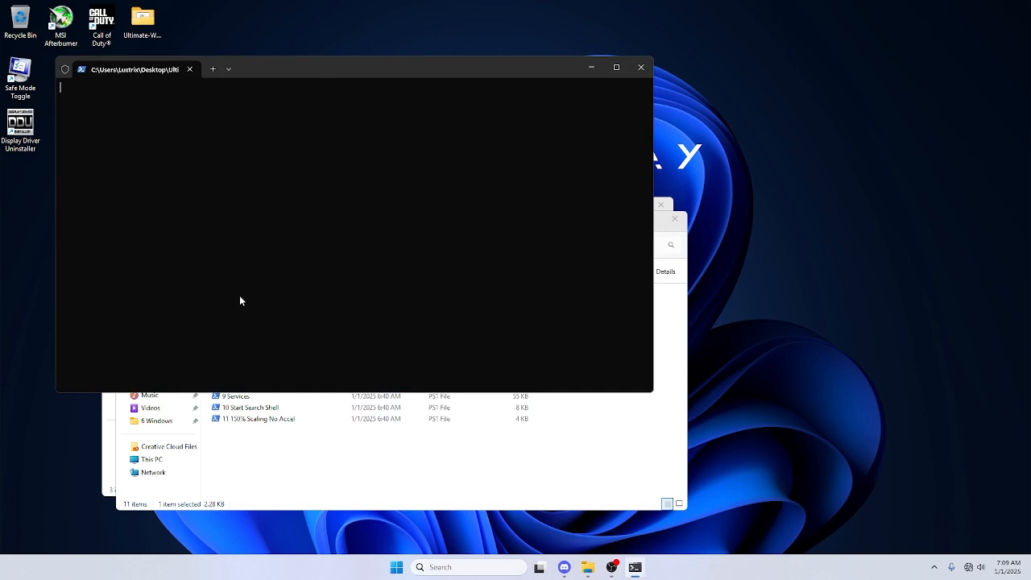
{"action": "type", "text": "1"}
{"action": "key", "text": "Return"}
{"action": "left_click", "coordinate": [191, 69]}
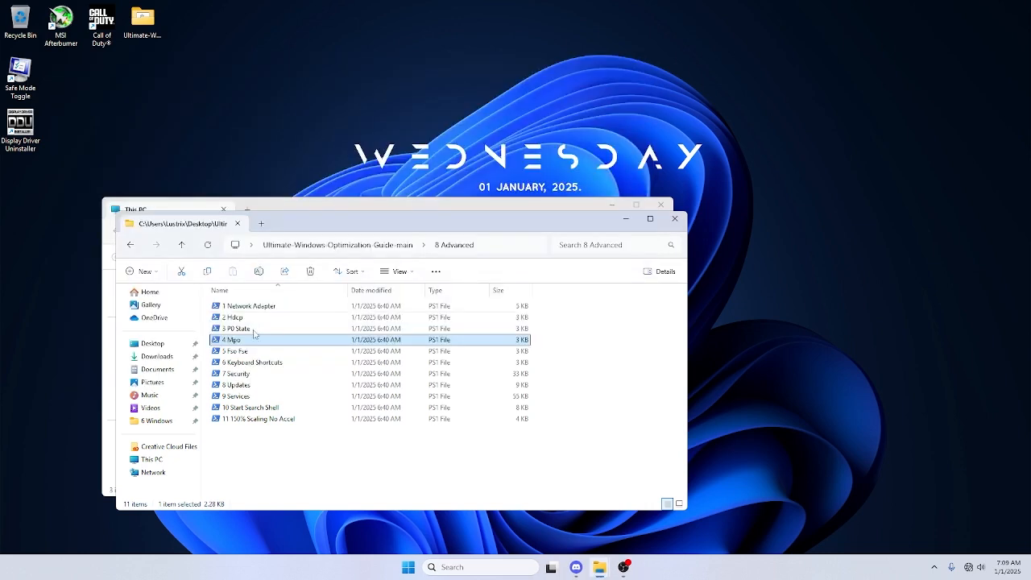
Run the 5 Fso Fse script, choose Fullscreen Exclusive: FSE, and close the console.
{"action": "double_click", "coordinate": [254, 352]}
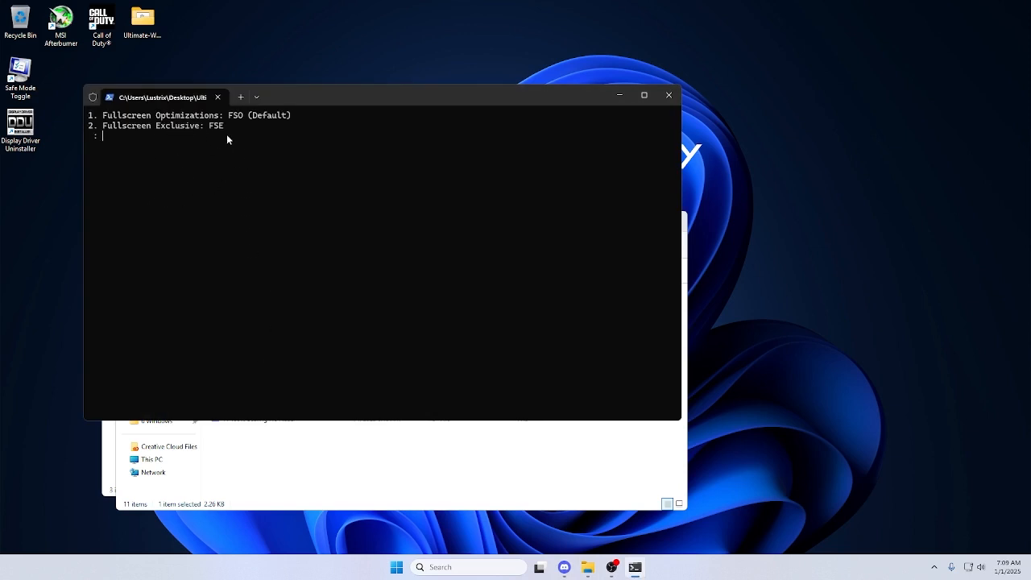
{"action": "type", "text": "2"}
{"action": "key", "text": "Return"}
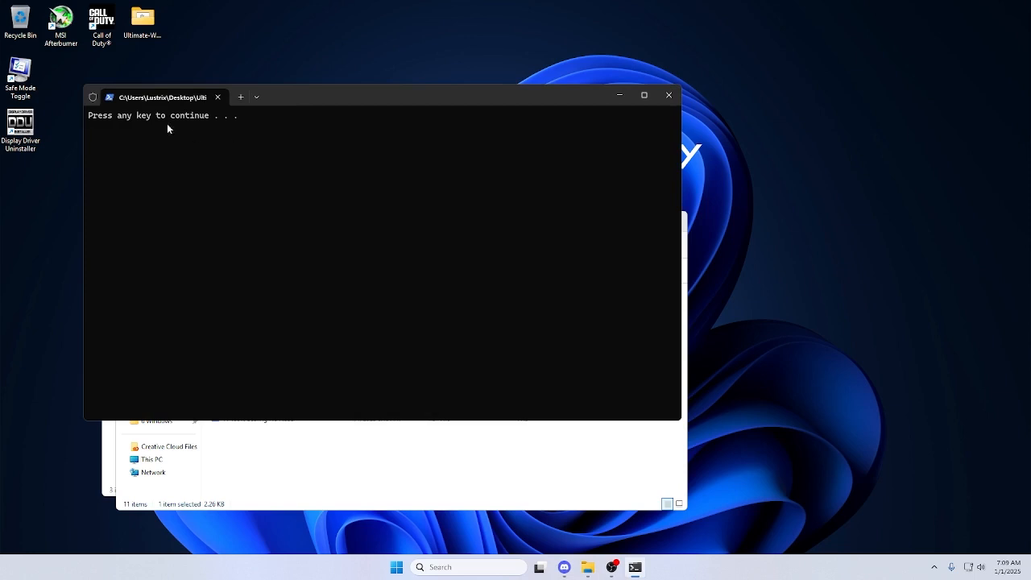
{"action": "left_click", "coordinate": [217, 96]}
Run the 6 Keyboard Shortcuts script and set keyboard shortcuts to Off.
{"action": "double_click", "coordinate": [229, 362]}
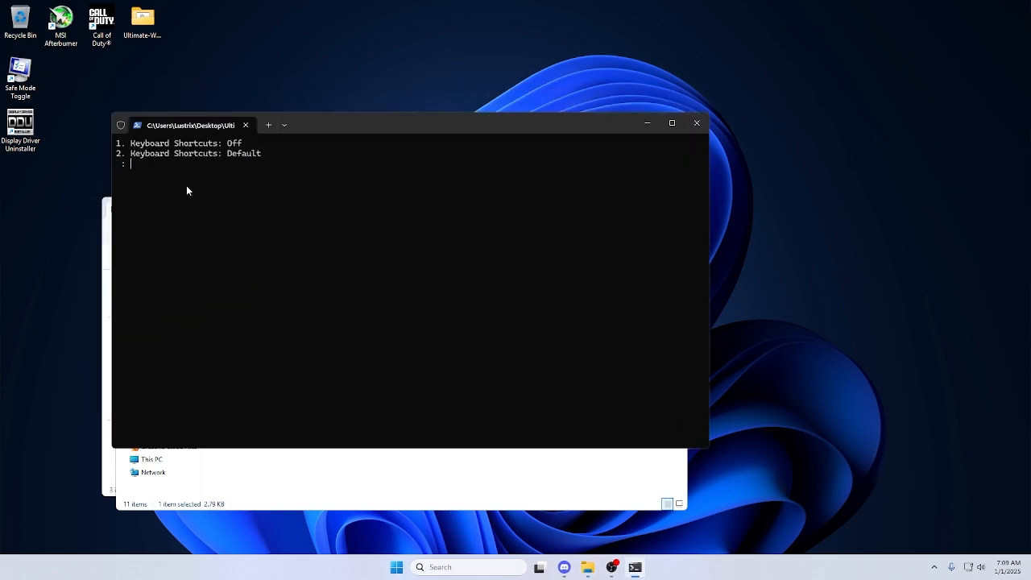
{"action": "type", "text": "1"}
{"action": "key", "text": "Return"}
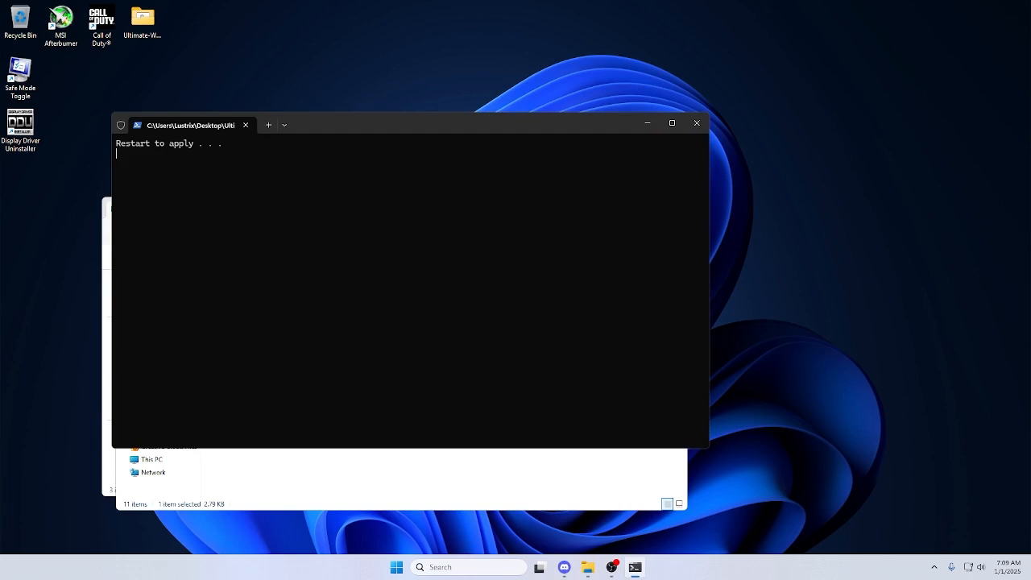
Close the keyboard shortcuts console, open the 8 Updates script to view its options, and close it without choosing one.
{"action": "left_click", "coordinate": [246, 126]}
{"action": "left_click", "coordinate": [268, 377]}
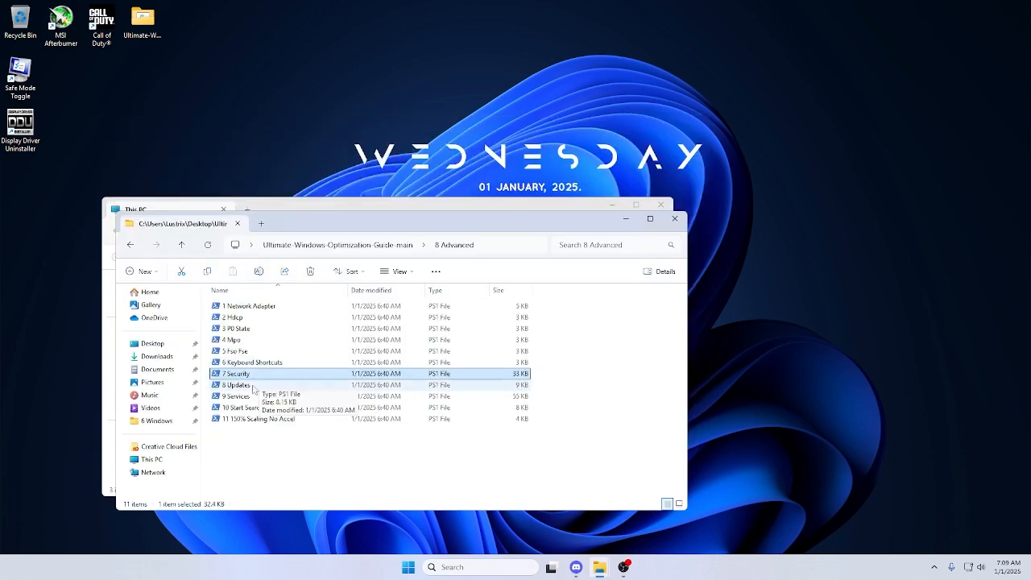
{"action": "left_click", "coordinate": [257, 393]}
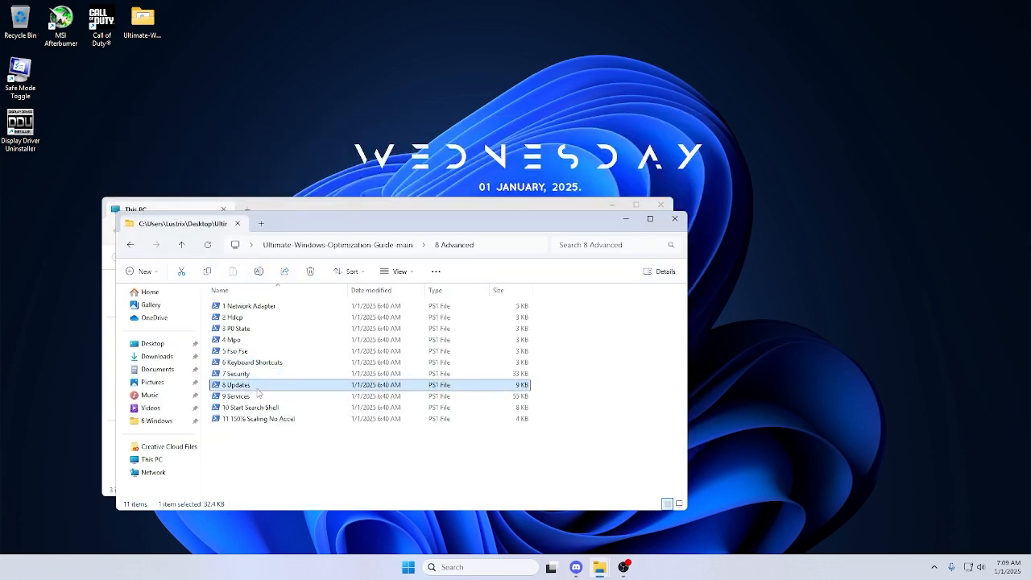
{"action": "double_click", "coordinate": [257, 393]}
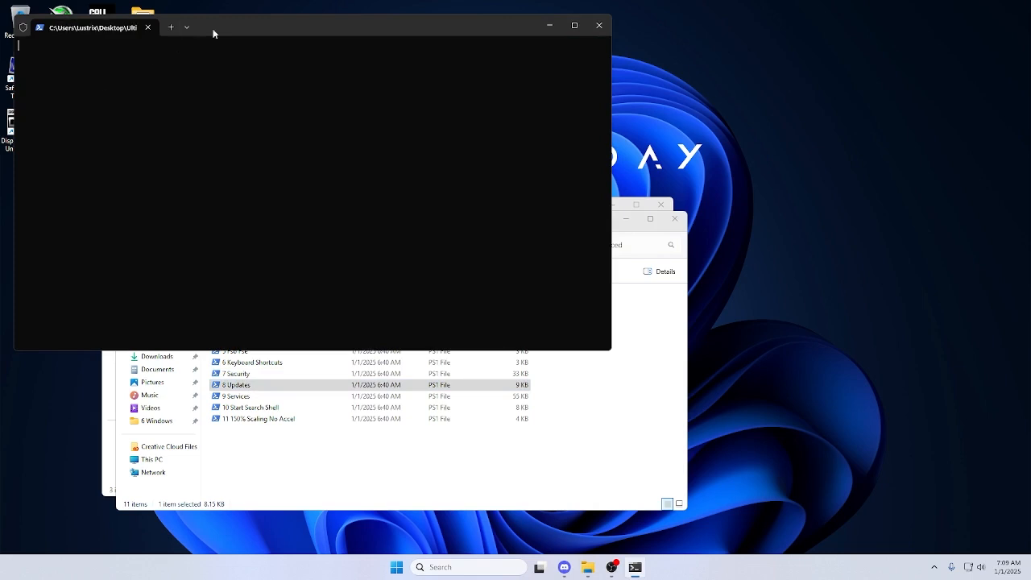
{"action": "left_click_drag", "start_coordinate": [213, 33], "coordinate": [580, 108]}
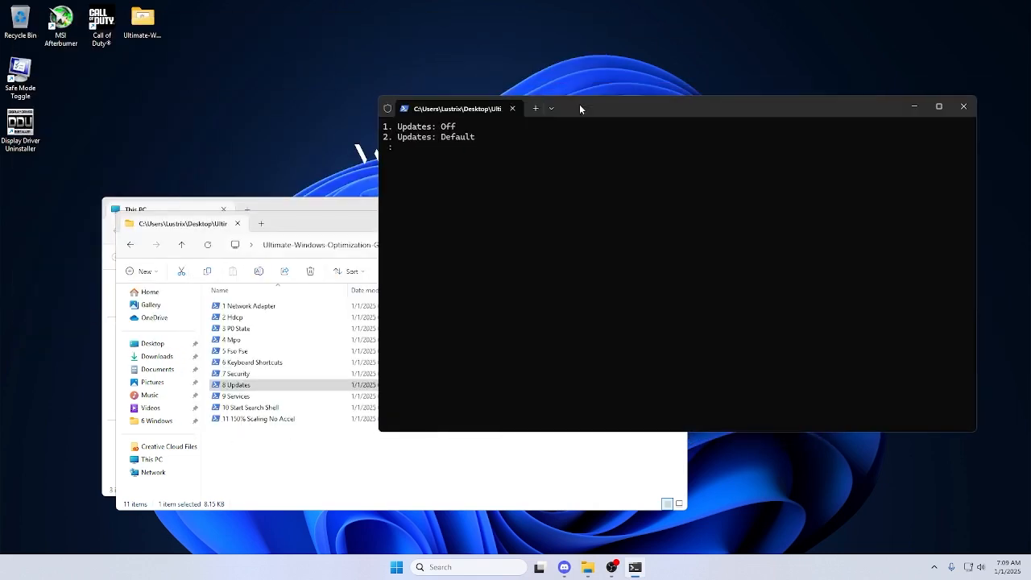
{"action": "left_click", "coordinate": [963, 106]}
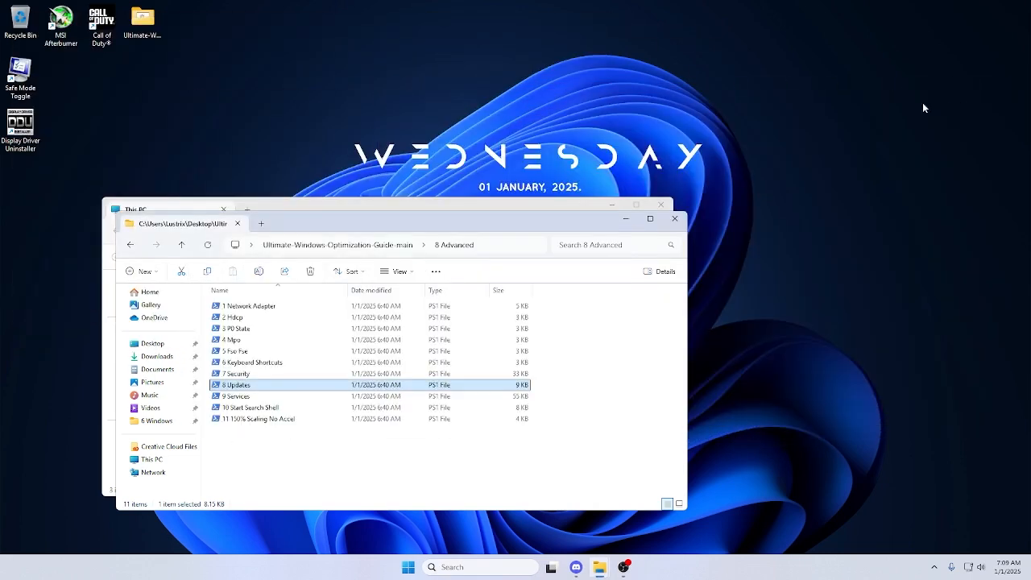
Run the 9 Services script and create a system restore point described as "dddy party".
{"action": "double_click", "coordinate": [319, 396]}
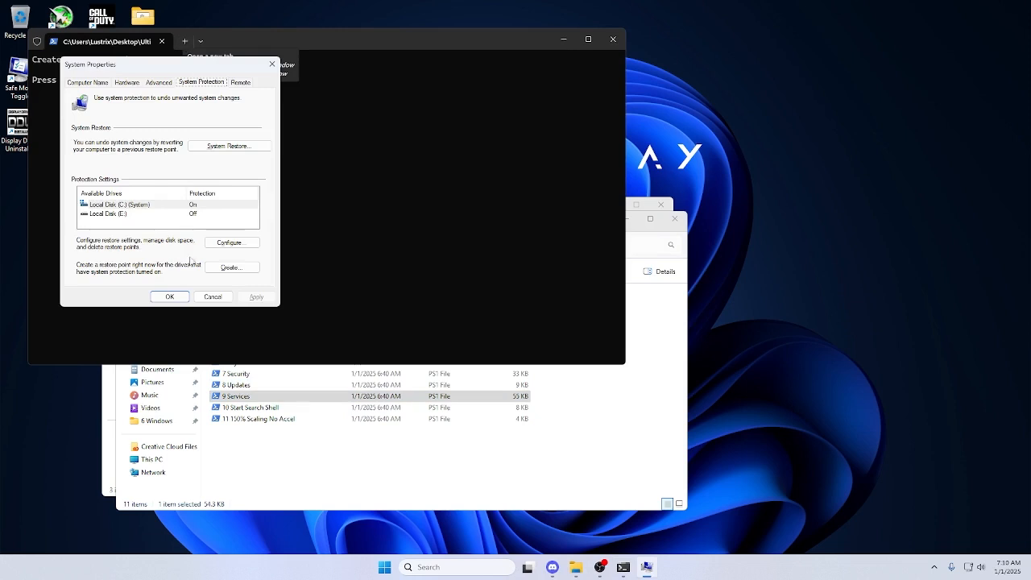
{"action": "left_click", "coordinate": [229, 270]}
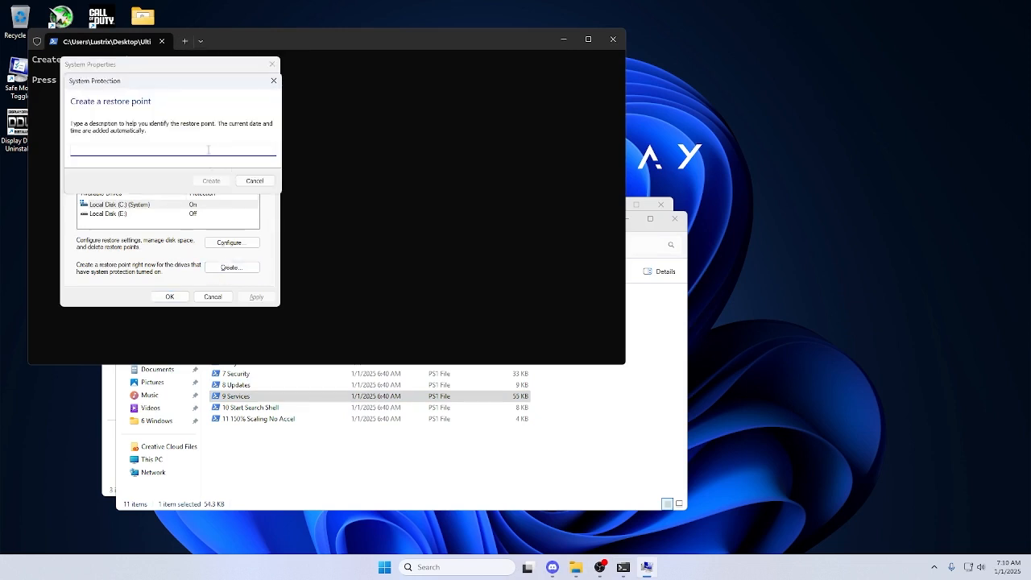
{"action": "type", "text": "dddy party"}
{"action": "key", "text": "Return"}
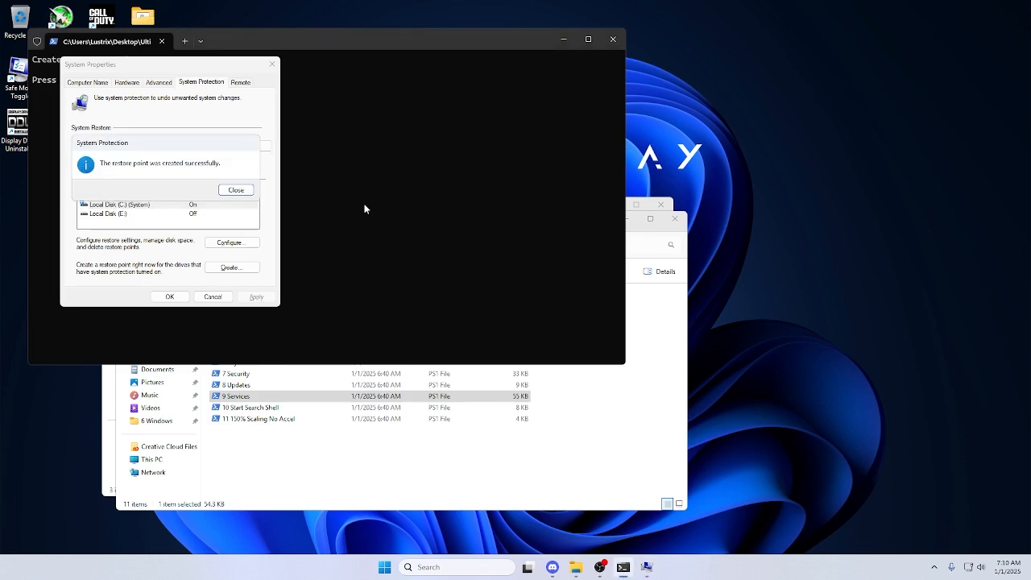
{"action": "left_click", "coordinate": [237, 192]}
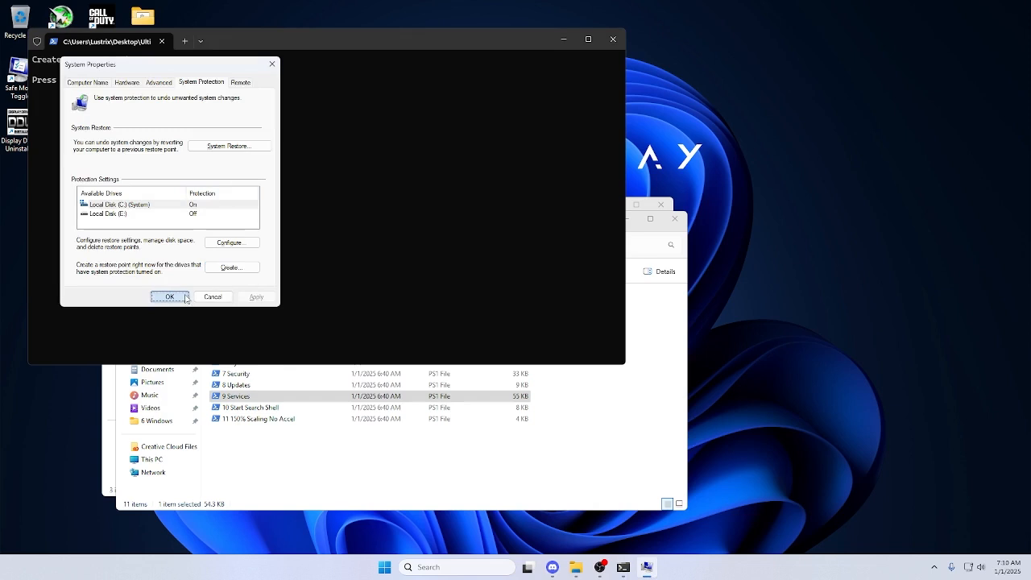
Set the Windows visual effects to Adjust for best performance, apply the change, and close System Properties.
{"action": "left_click", "coordinate": [155, 85]}
{"action": "left_click", "coordinate": [235, 142]}
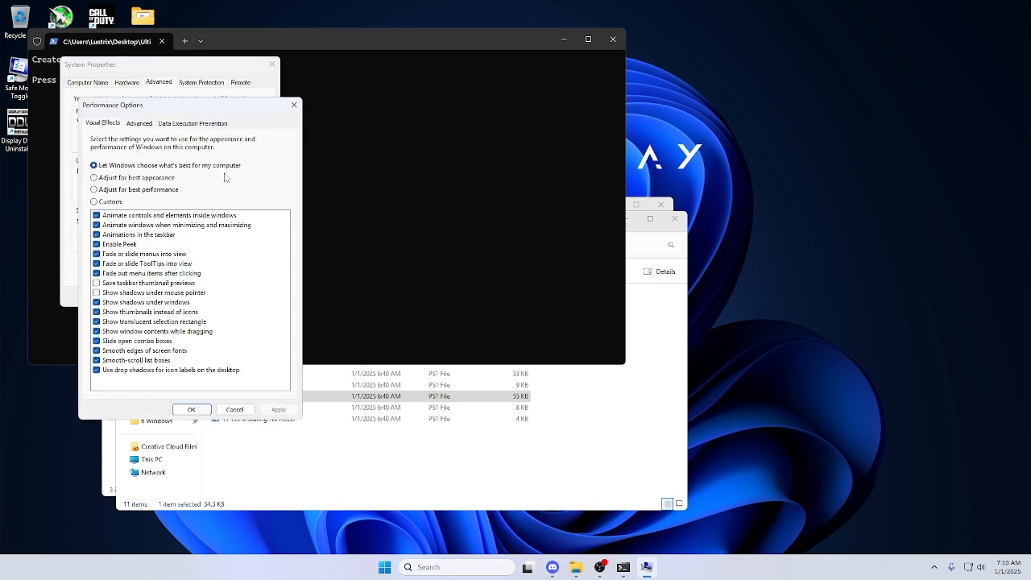
{"action": "left_click", "coordinate": [93, 189]}
{"action": "left_click", "coordinate": [278, 410]}
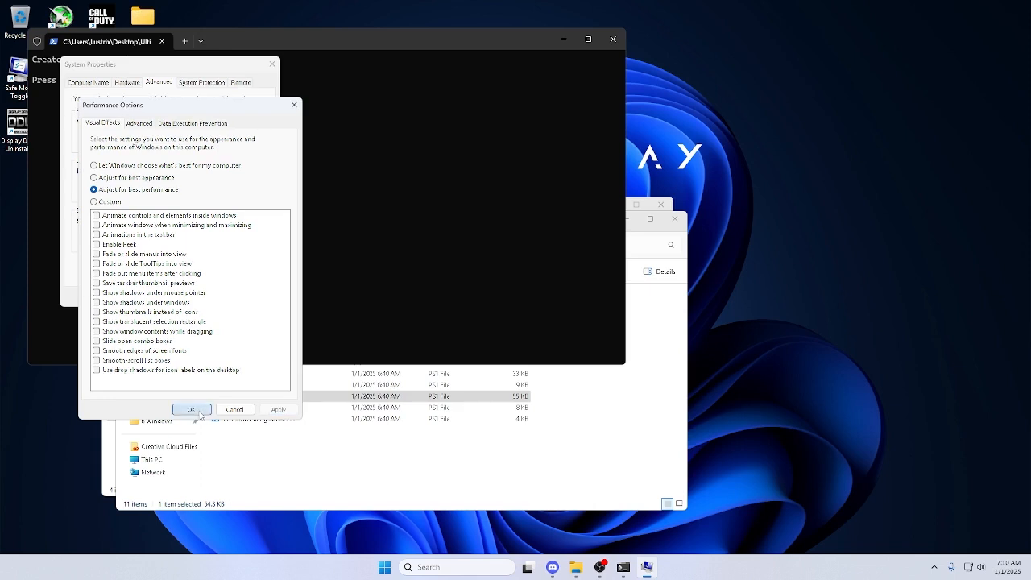
{"action": "left_click", "coordinate": [197, 411]}
{"action": "left_click", "coordinate": [178, 300]}
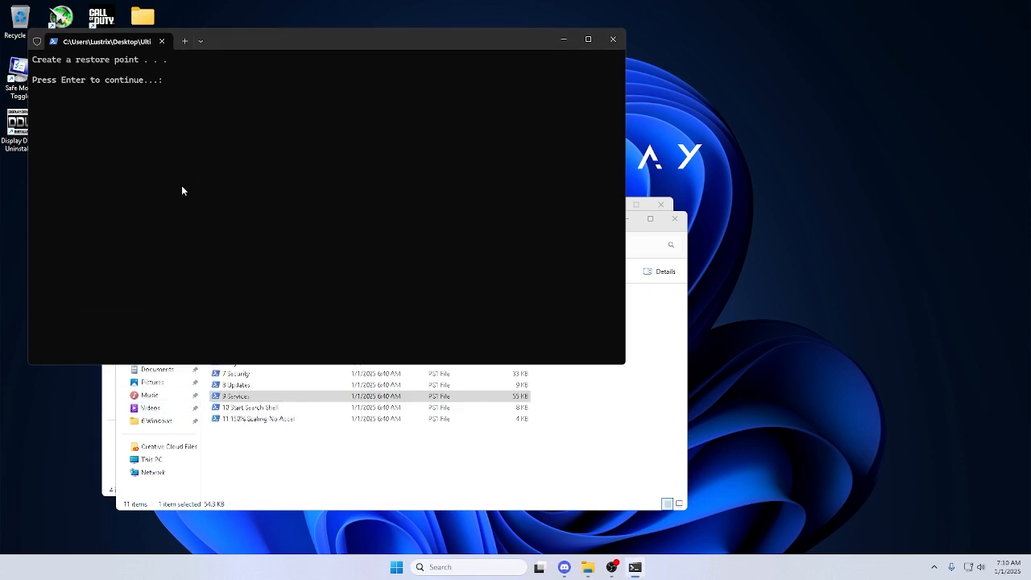
Continue the 9 Services script to its Safe Mode restart prompt and close the console instead of restarting.
{"action": "key", "text": "Return"}
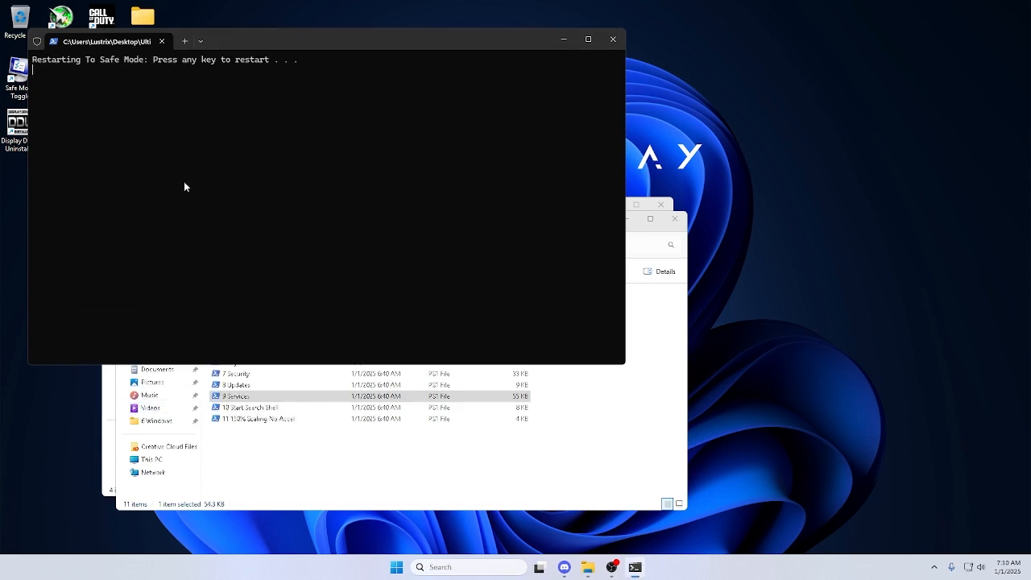
{"action": "left_click", "coordinate": [161, 43]}
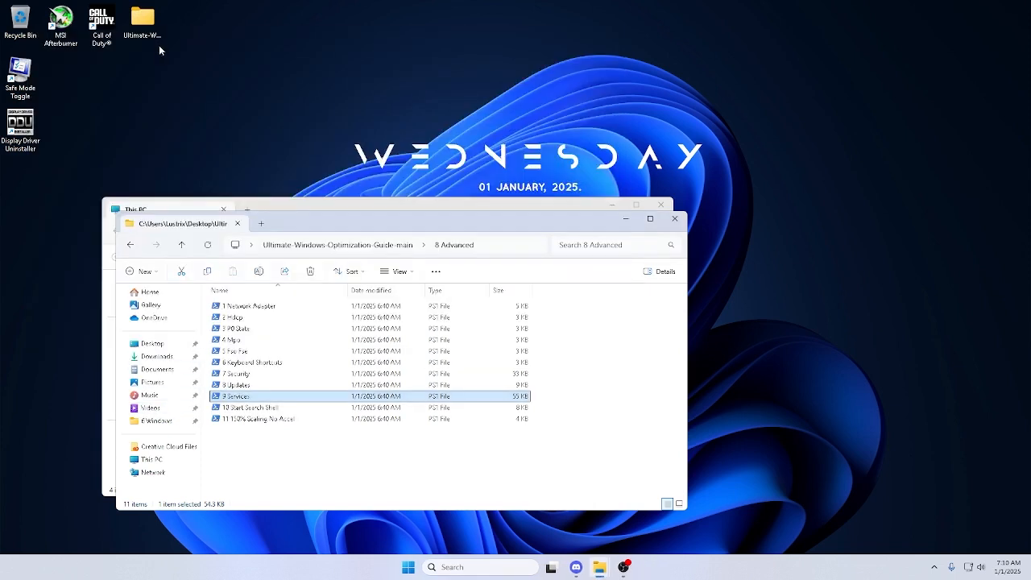
Run the 10 Start Search Shell script, choose Start Search Shell: Off, and continue past its warning and restore point prompts.
{"action": "left_click", "coordinate": [259, 407]}
{"action": "double_click", "coordinate": [259, 408]}
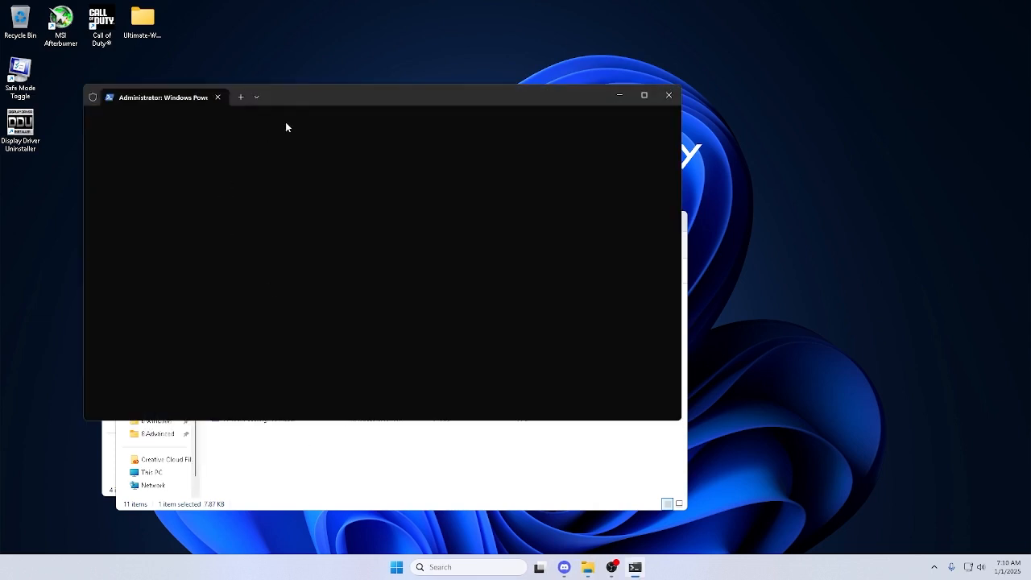
{"action": "left_click_drag", "start_coordinate": [298, 99], "coordinate": [374, 117]}
{"action": "type", "text": "1"}
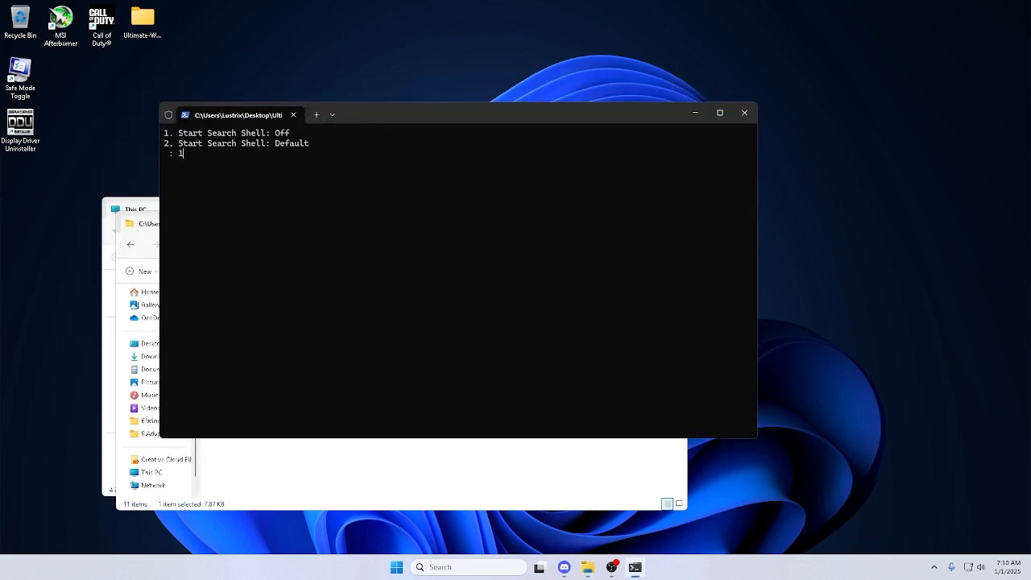
{"action": "key", "text": "Return"}
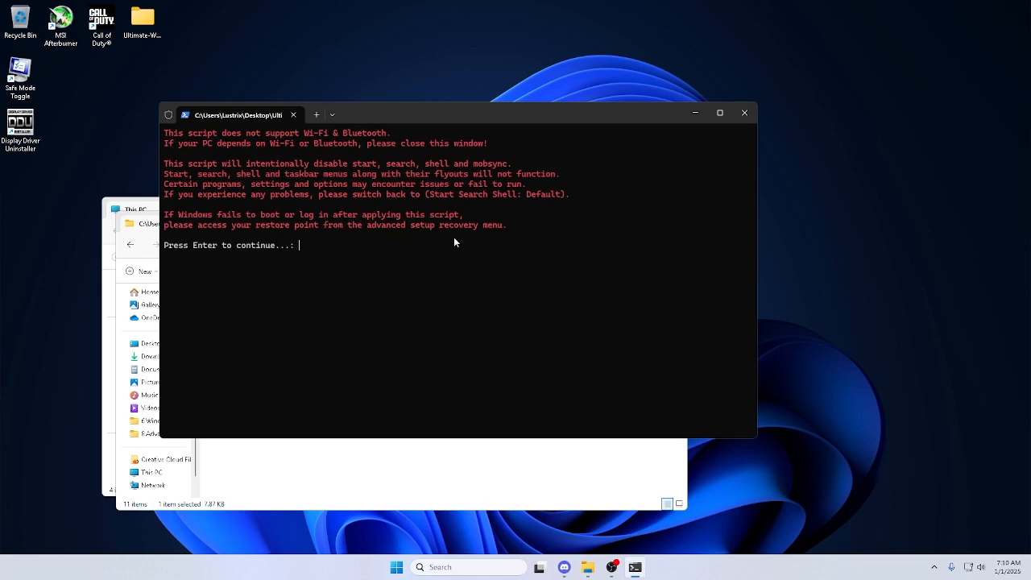
{"action": "key", "text": "Return"}
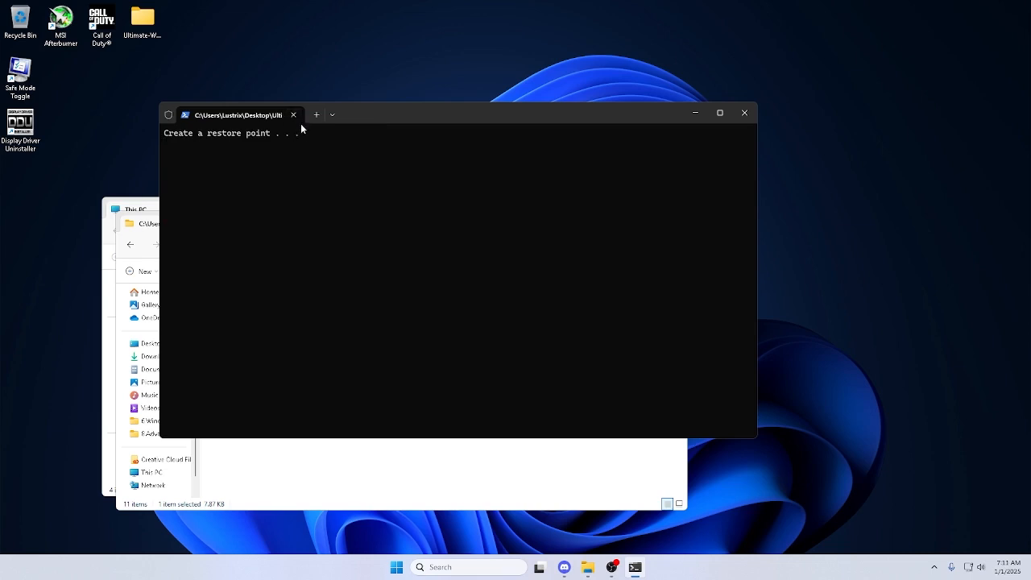
{"action": "left_click", "coordinate": [328, 118]}
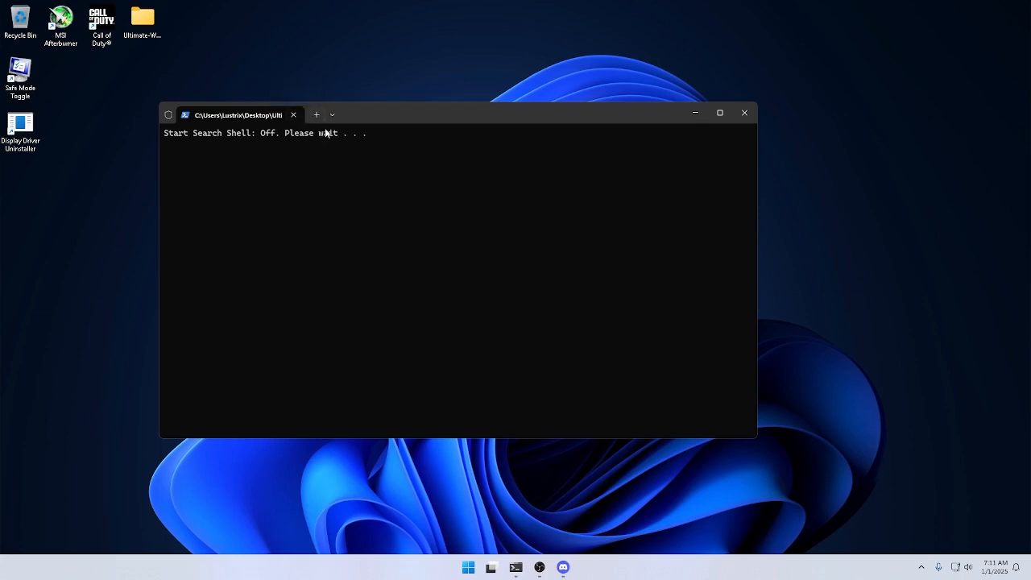
{"action": "left_click_drag", "start_coordinate": [364, 117], "coordinate": [516, 159]}
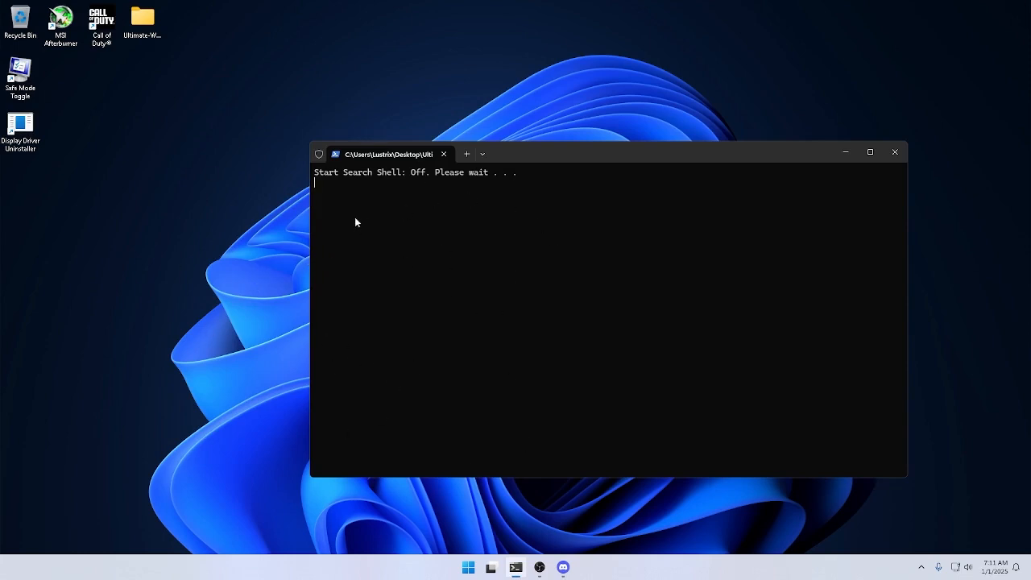
{"action": "left_click_drag", "start_coordinate": [493, 164], "coordinate": [433, 208]}
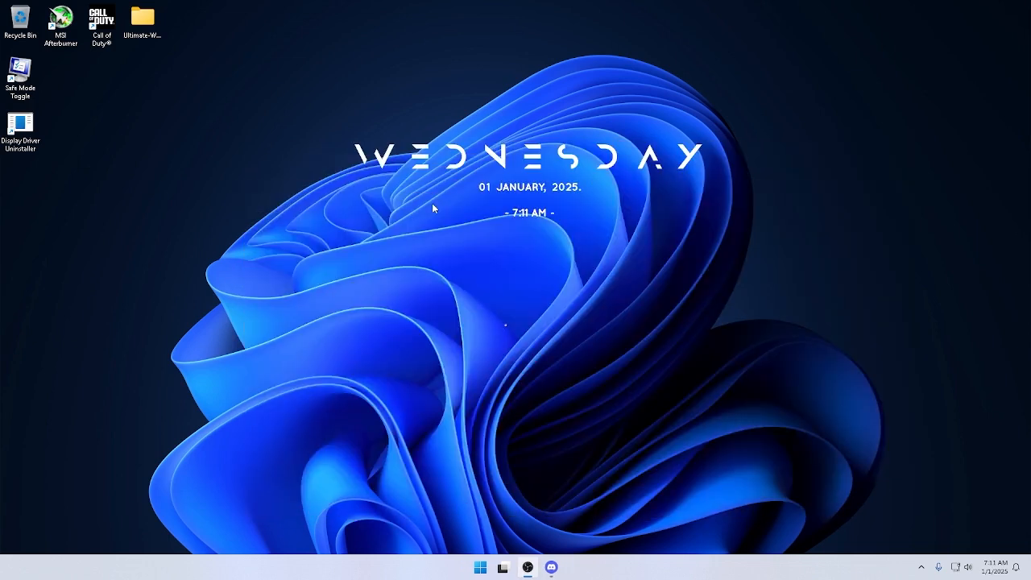
Open the Ultimate-Windows-Optimization-Guide-main folder from the desktop and go into 8 Advanced.
{"action": "left_click", "coordinate": [147, 35]}
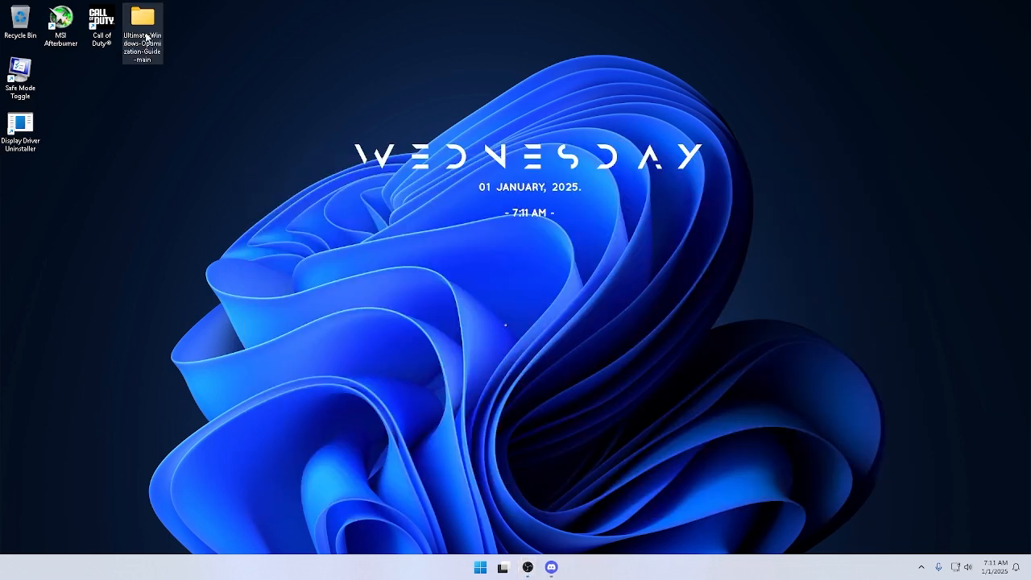
{"action": "key", "text": "F2"}
{"action": "double_click", "coordinate": [147, 34]}
{"action": "left_click", "coordinate": [153, 25]}
{"action": "double_click", "coordinate": [147, 28]}
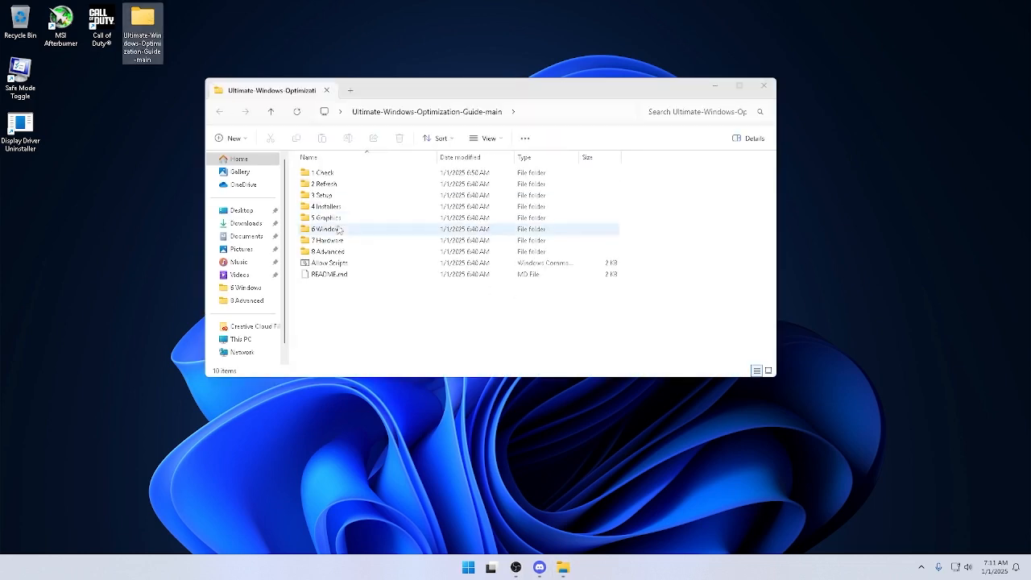
{"action": "double_click", "coordinate": [328, 252]}
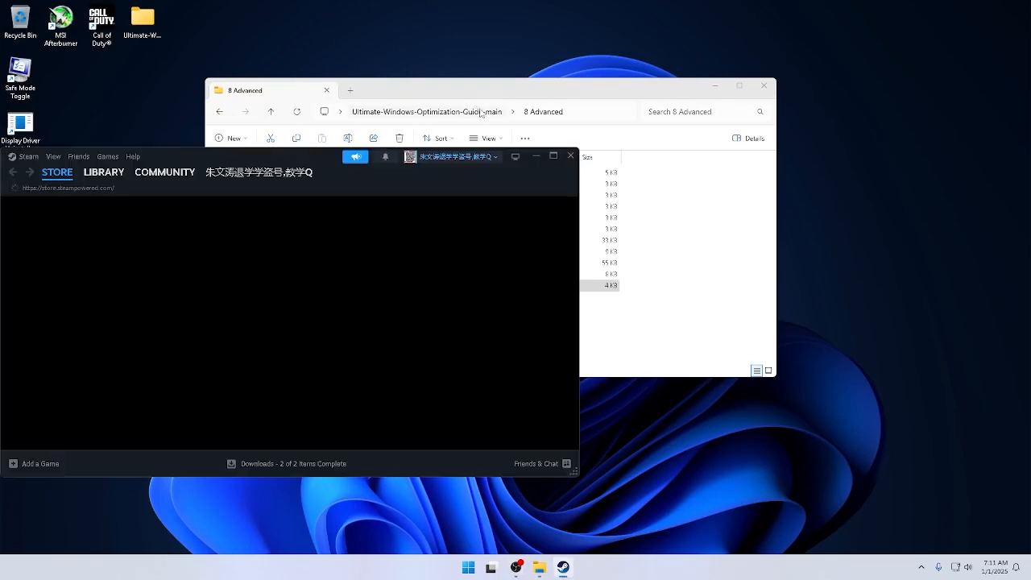
Return to the main guide folder, then close the folder window and the Steam window.
{"action": "left_click", "coordinate": [483, 112]}
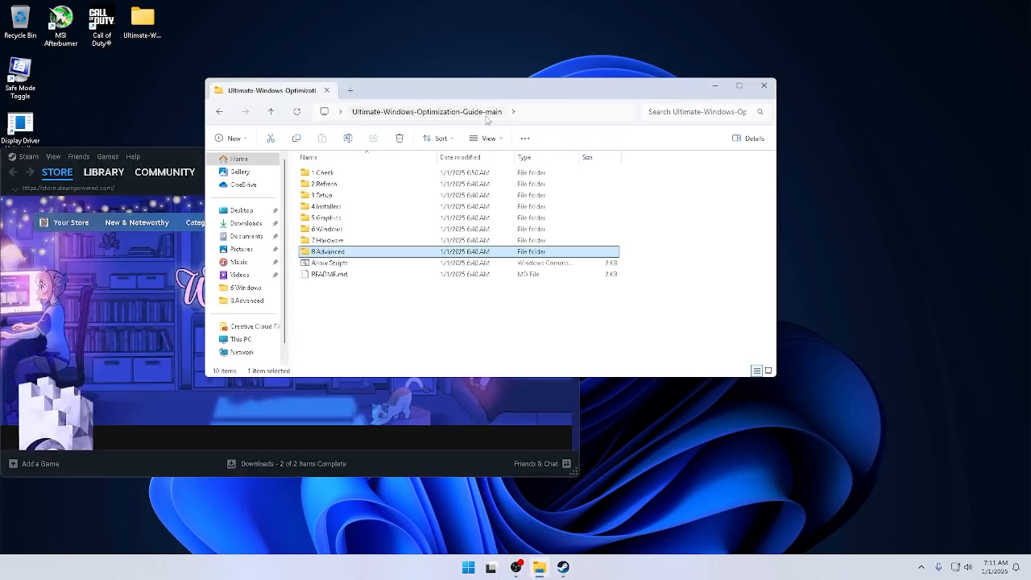
{"action": "left_click", "coordinate": [464, 278]}
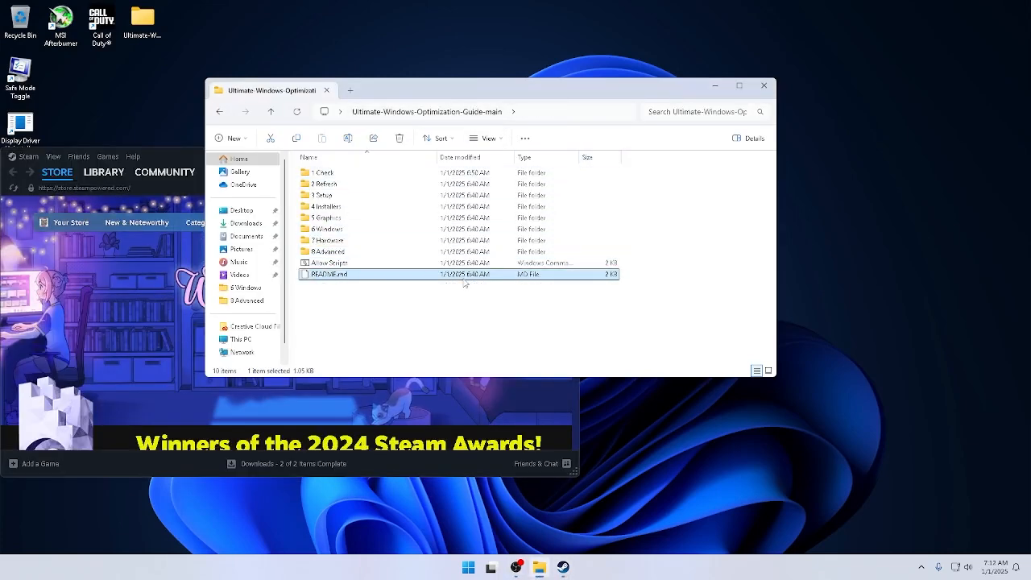
{"action": "key", "text": "alt+Left"}
{"action": "left_click", "coordinate": [764, 86]}
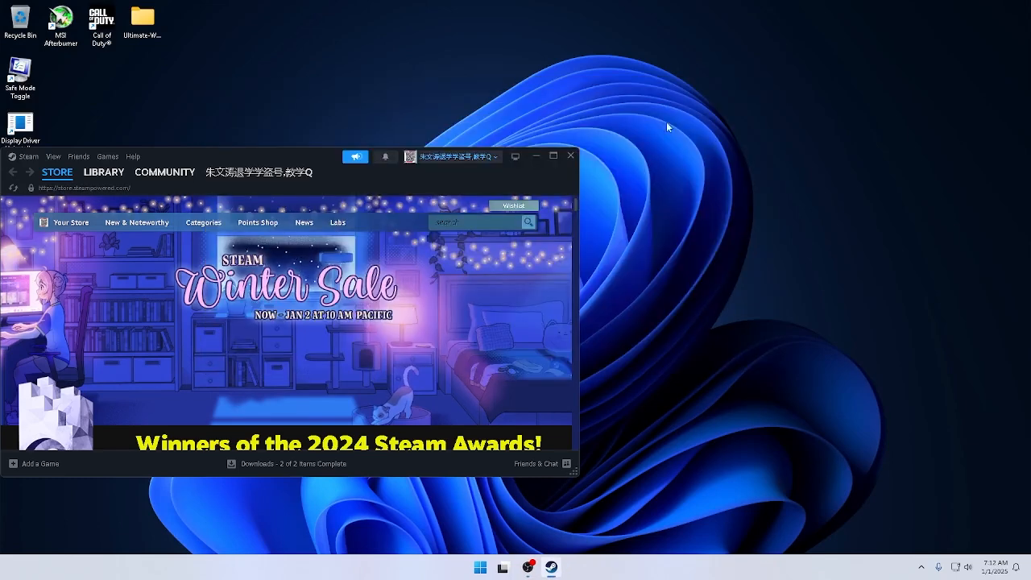
{"action": "left_click", "coordinate": [567, 155]}
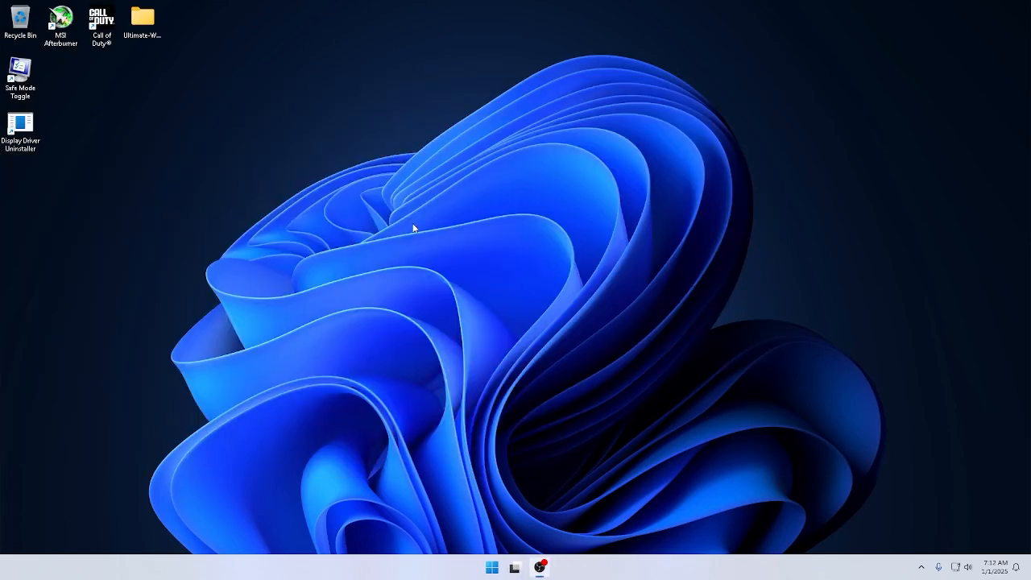
Check how the Start button, desktop and taskbar context menus behave with Start Search Shell turned off.
{"action": "right_click", "coordinate": [498, 568]}
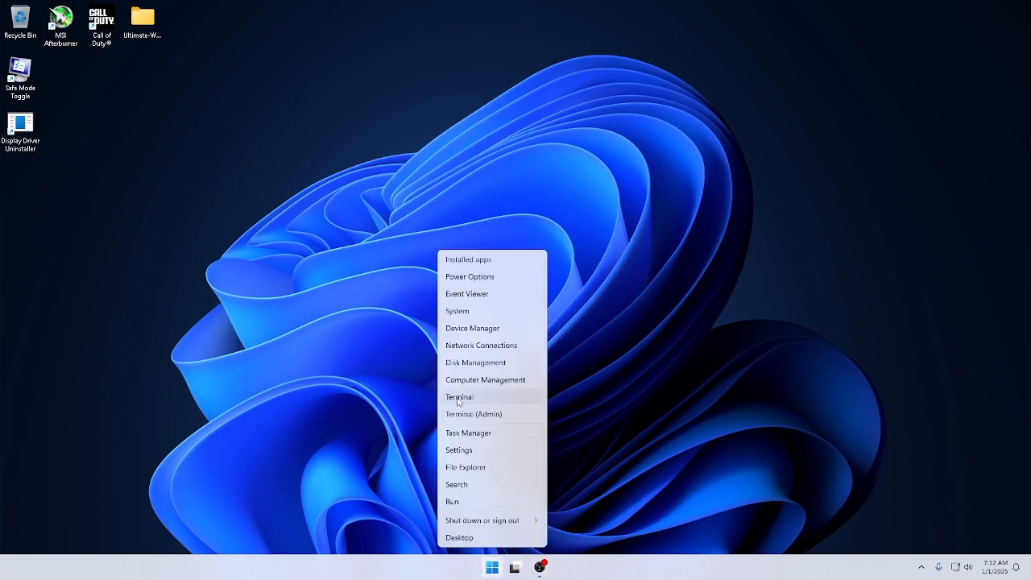
{"action": "left_click", "coordinate": [473, 483]}
{"action": "right_click", "coordinate": [473, 481]}
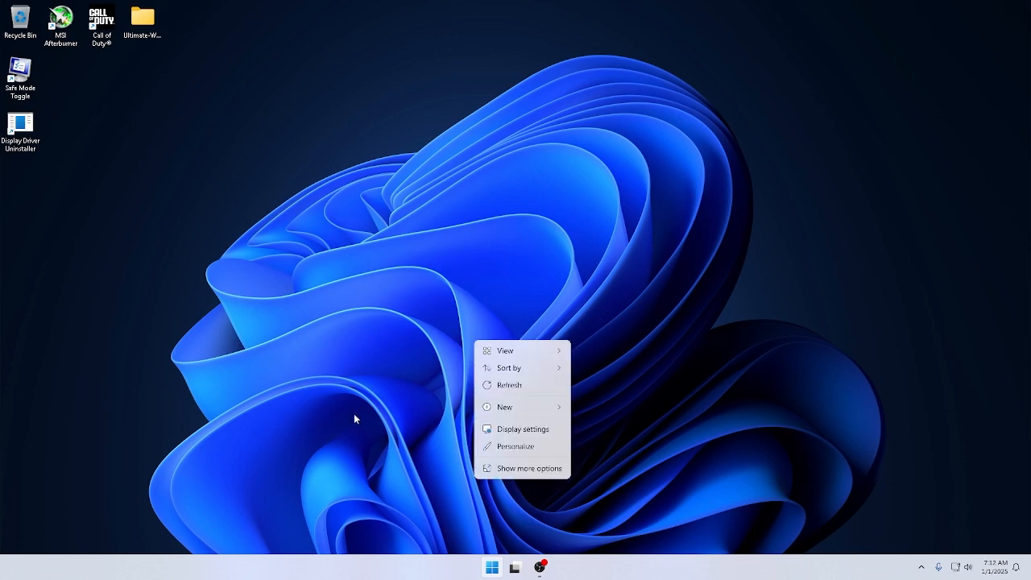
{"action": "right_click", "coordinate": [407, 571]}
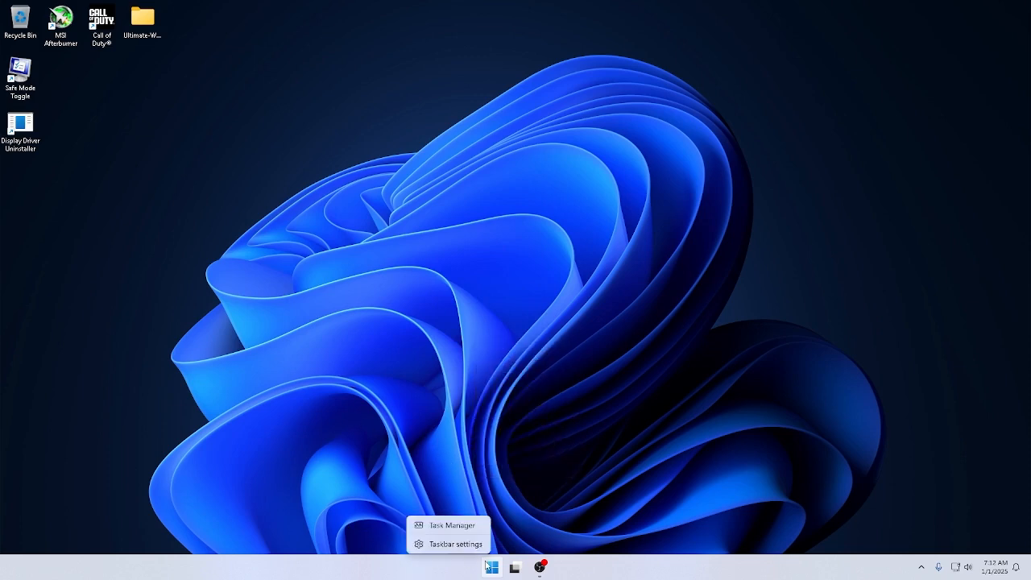
{"action": "left_click", "coordinate": [459, 574]}
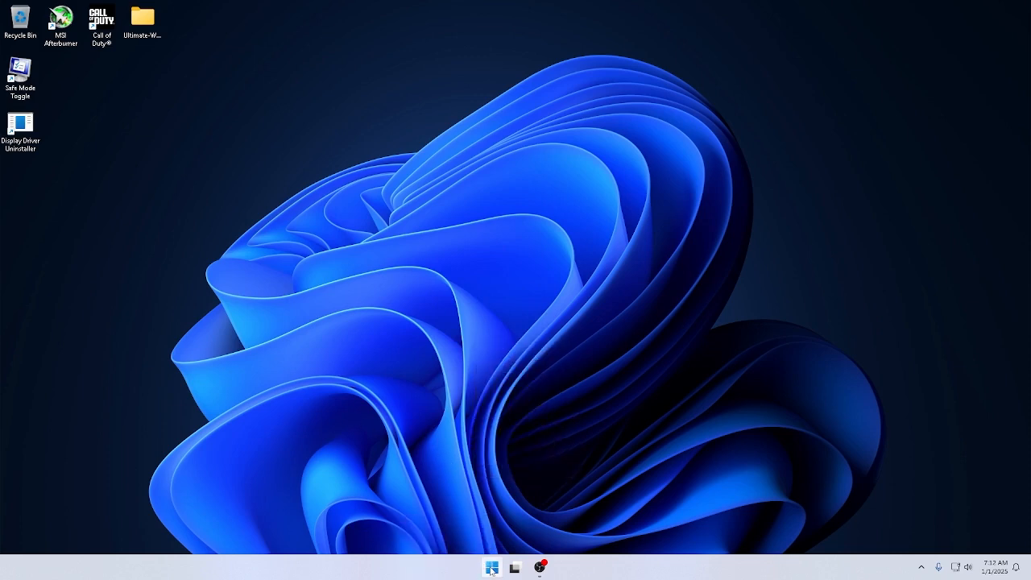
{"action": "right_click", "coordinate": [491, 570]}
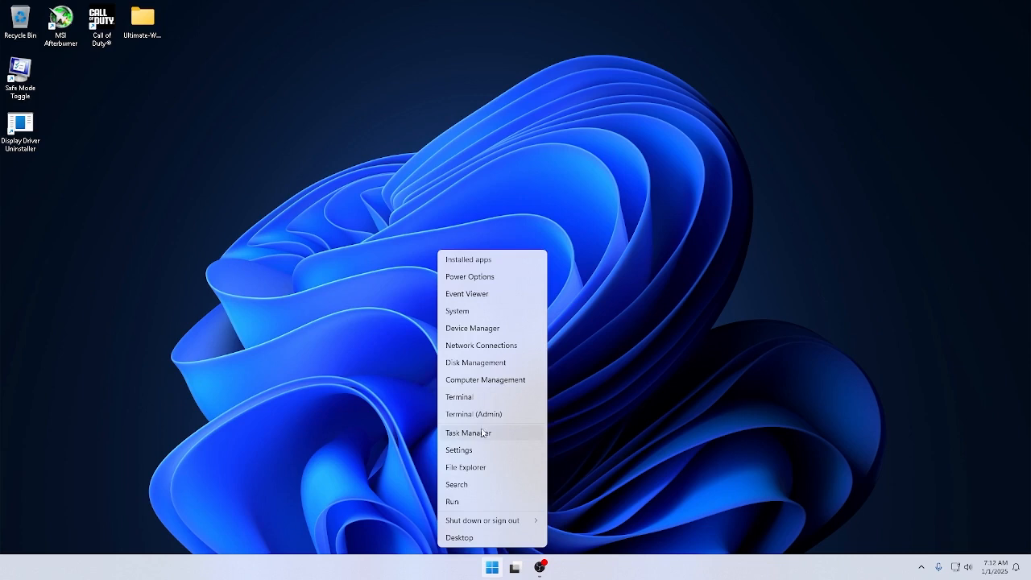
Run the 10 Start Search Shell script from 8 Advanced, choose Start Search Shell: Default, and test the taskbar search with "power".
{"action": "double_click", "coordinate": [142, 29]}
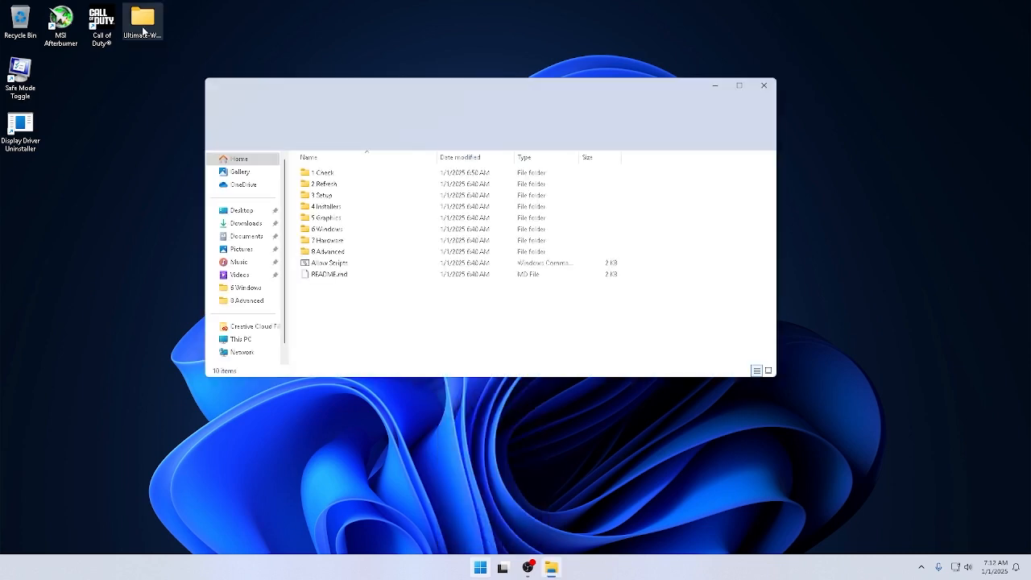
{"action": "double_click", "coordinate": [360, 253]}
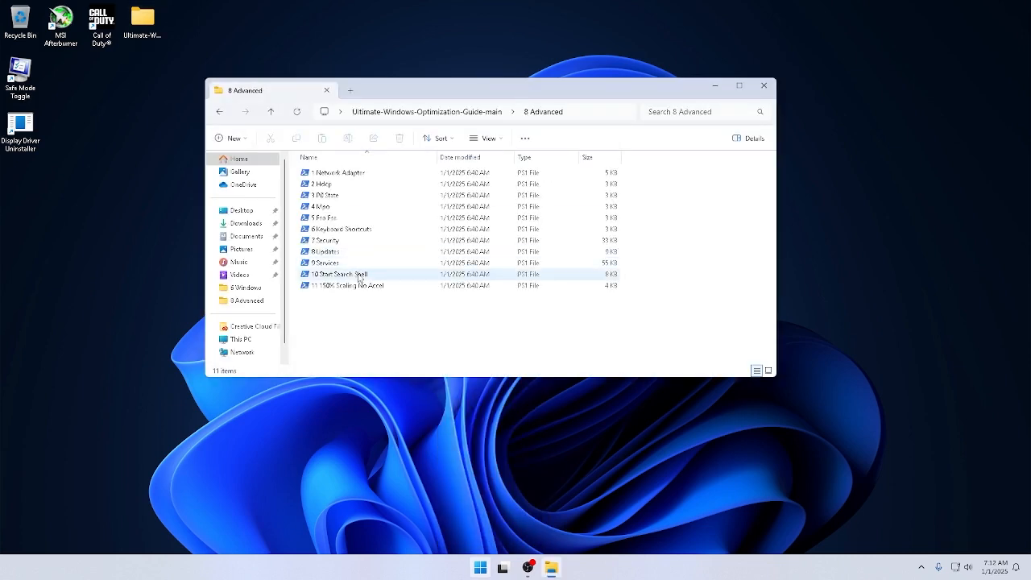
{"action": "double_click", "coordinate": [360, 277]}
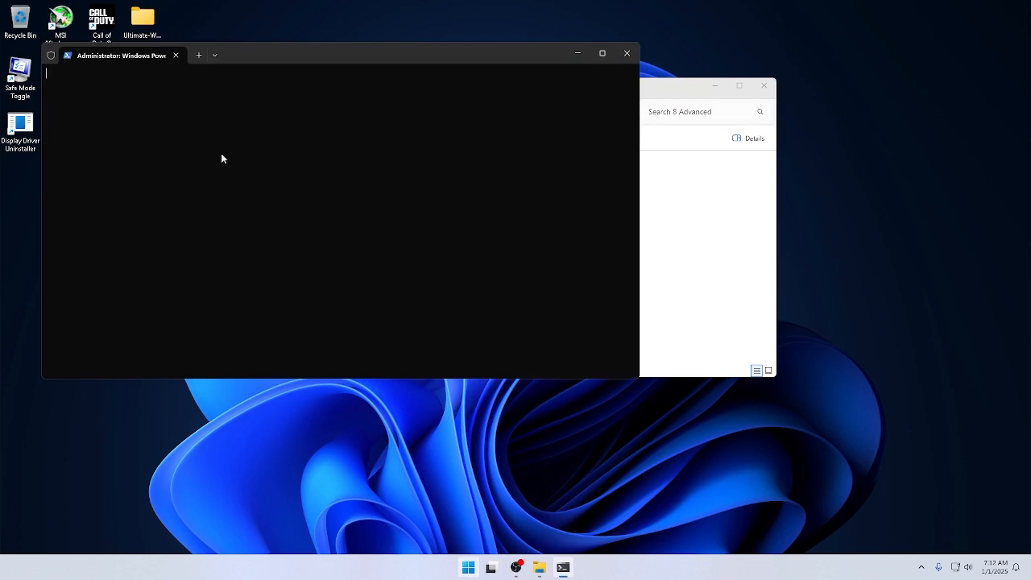
{"action": "type", "text": "2"}
{"action": "key", "text": "Return"}
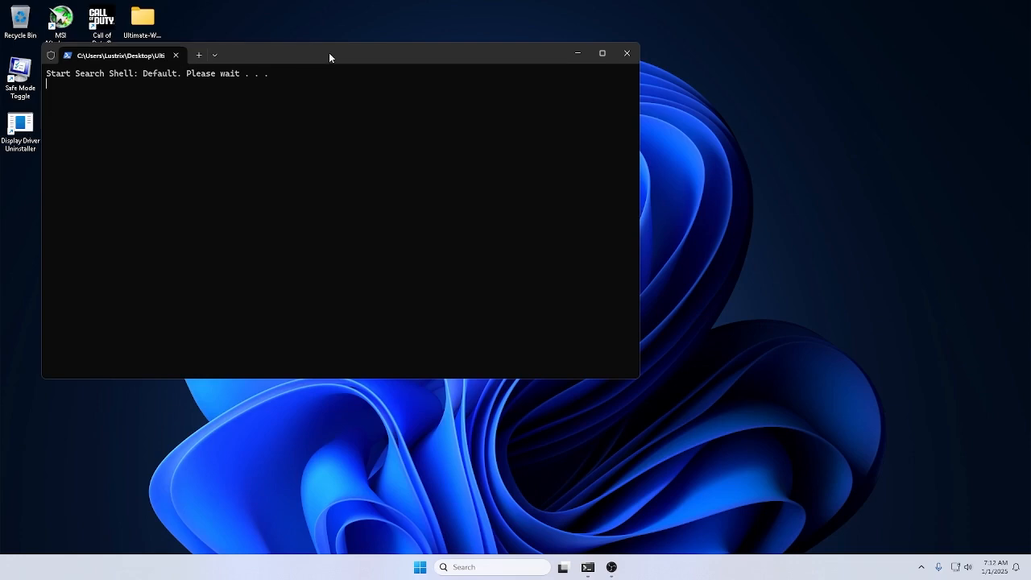
{"action": "left_click_drag", "start_coordinate": [328, 52], "coordinate": [501, 158]}
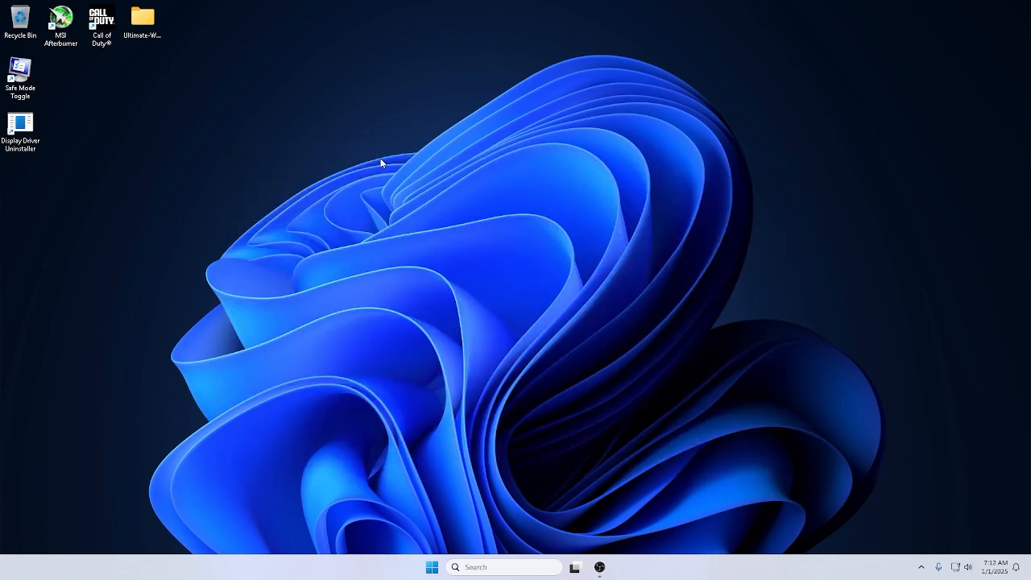
{"action": "left_click", "coordinate": [523, 566]}
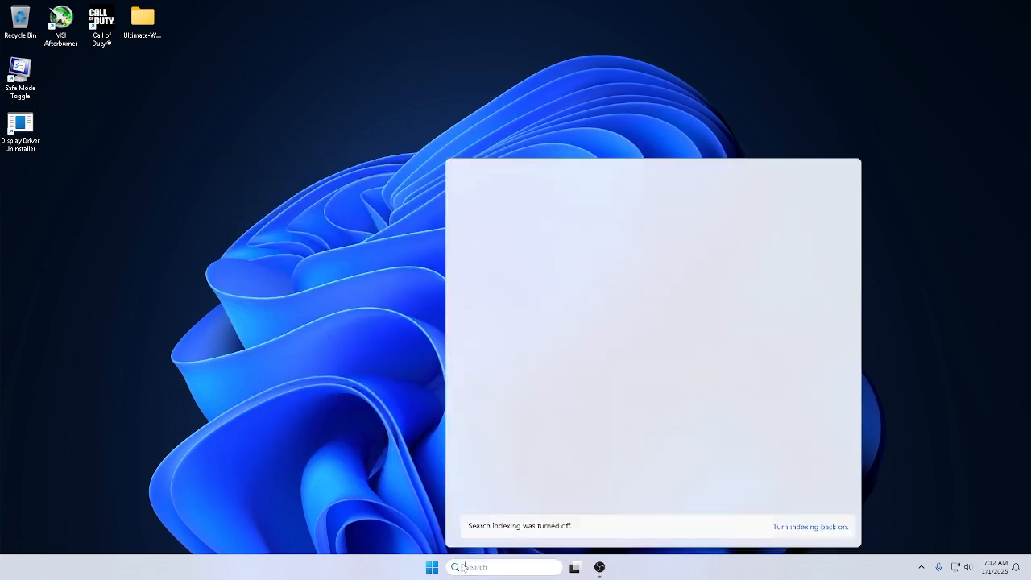
{"action": "type", "text": "power"}
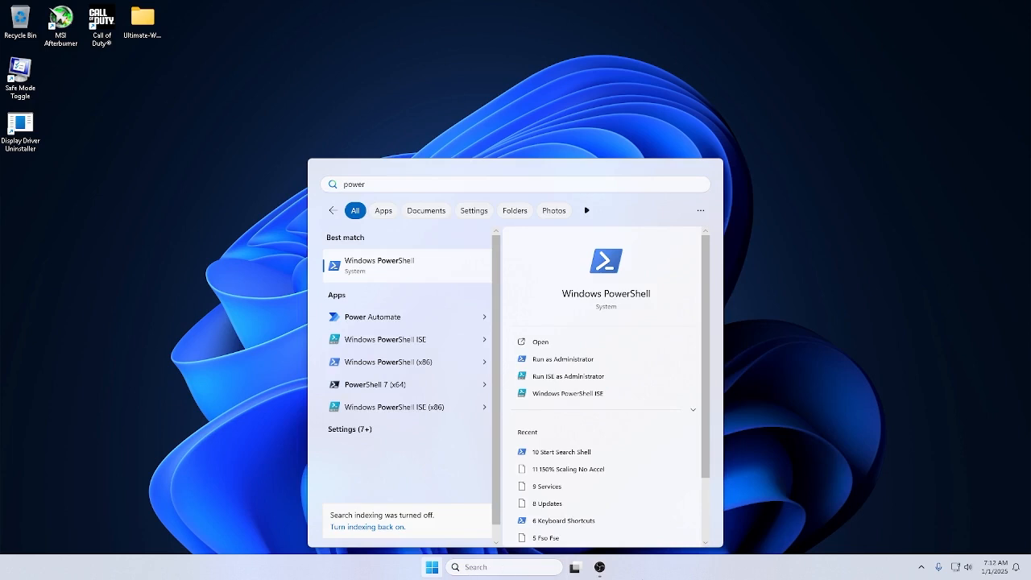
In the taskbar settings, turn Task view off and set Search to Hide, then minimize Settings.
{"action": "right_click", "coordinate": [665, 559]}
{"action": "left_click", "coordinate": [666, 544]}
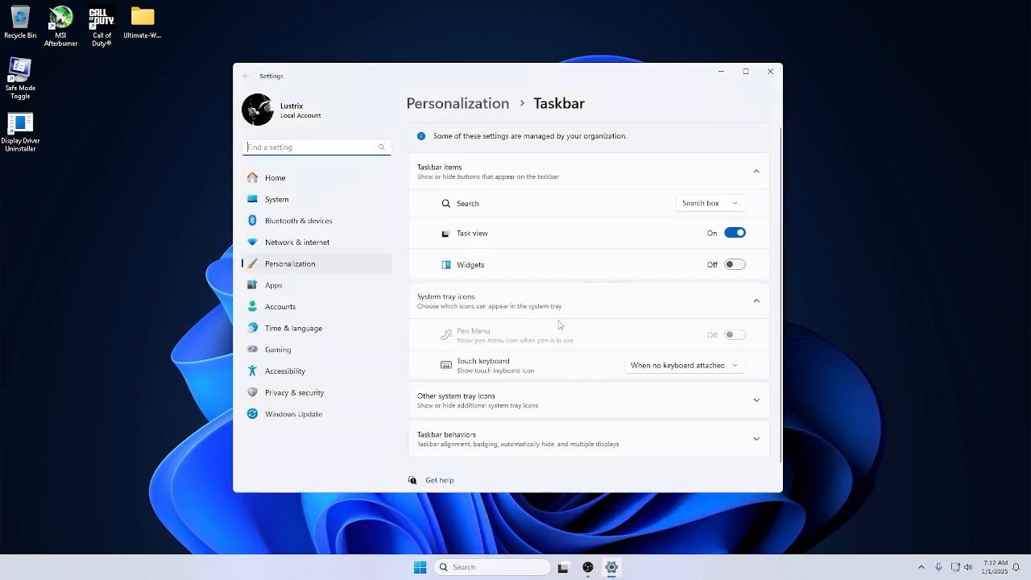
{"action": "left_click", "coordinate": [734, 232]}
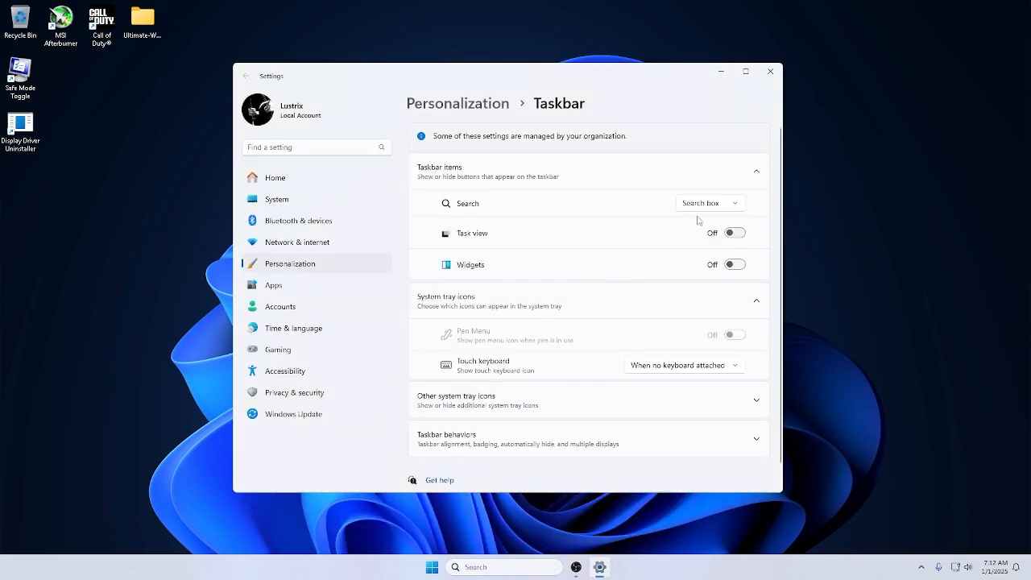
{"action": "scroll", "coordinate": [661, 233], "scroll_direction": "down", "scroll_amount": 1}
{"action": "left_click", "coordinate": [701, 180]}
{"action": "left_click", "coordinate": [699, 121]}
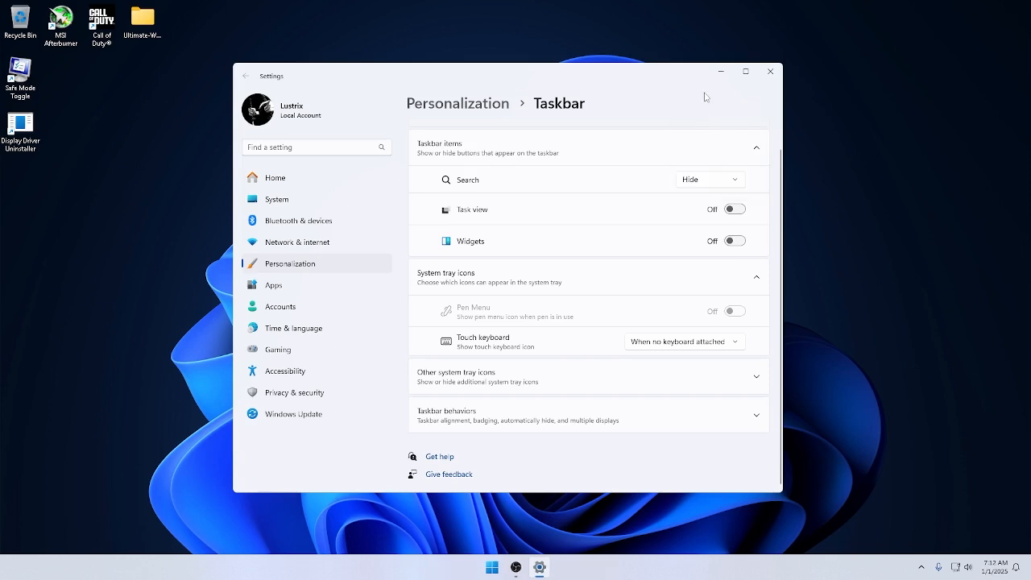
{"action": "left_click", "coordinate": [721, 72]}
Search for "power" and run Windows PowerShell as administrator.
{"action": "key", "text": "super"}
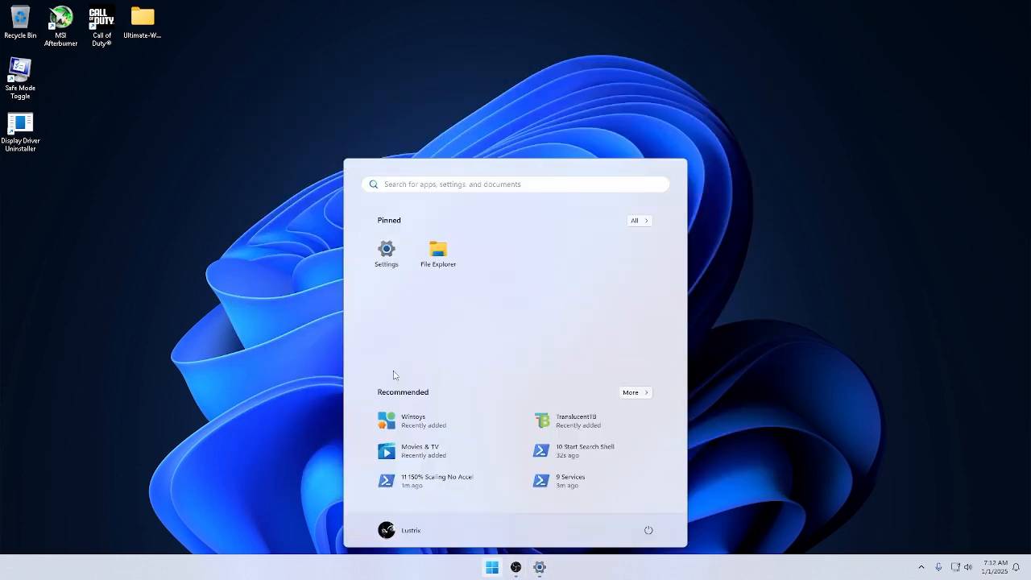
{"action": "type", "text": "power"}
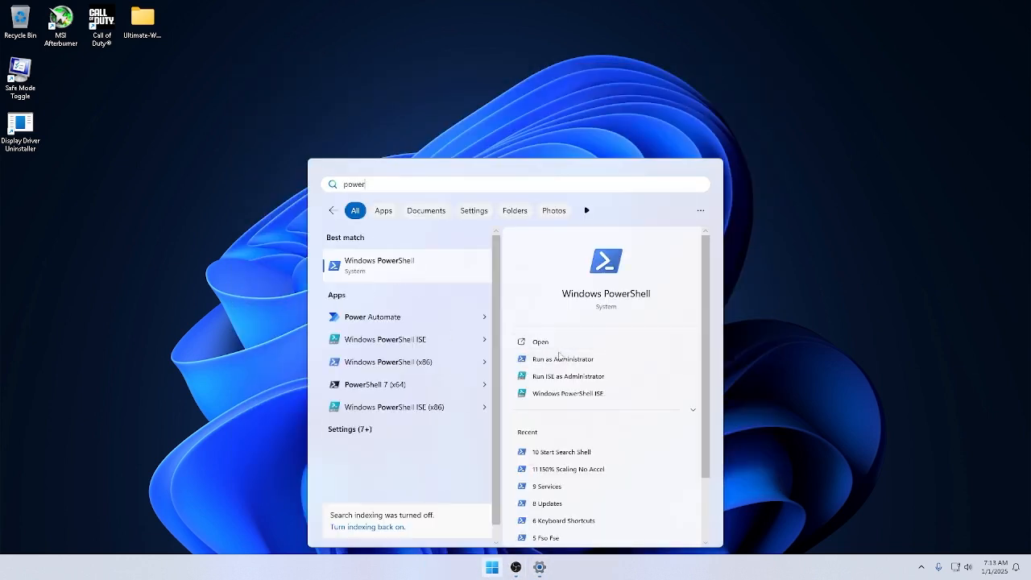
{"action": "left_click", "coordinate": [561, 359]}
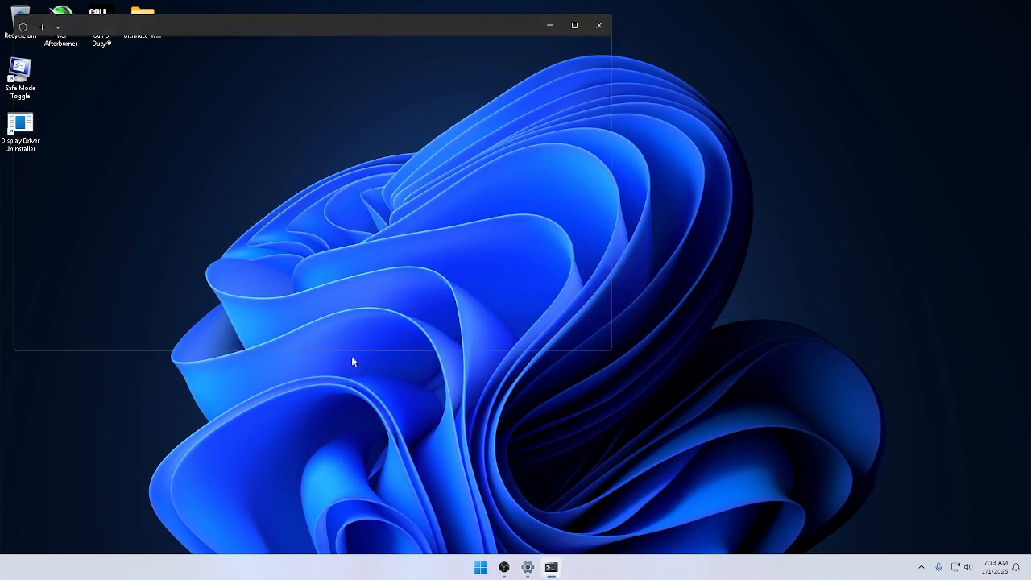
Launch Google Chrome and open it with the Work profile.
{"action": "key", "text": "super"}
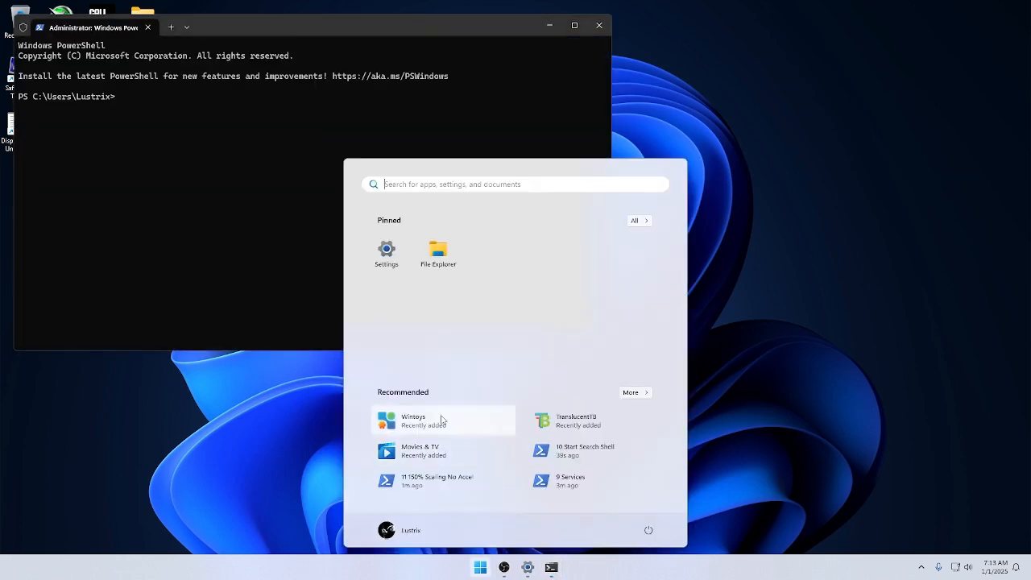
{"action": "type", "text": "c"}
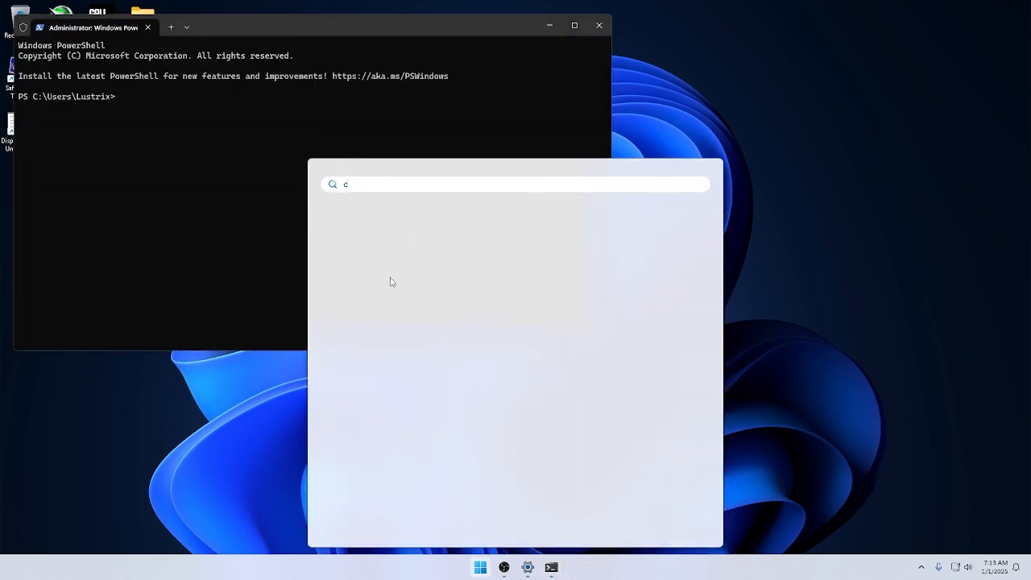
{"action": "key", "text": "Return"}
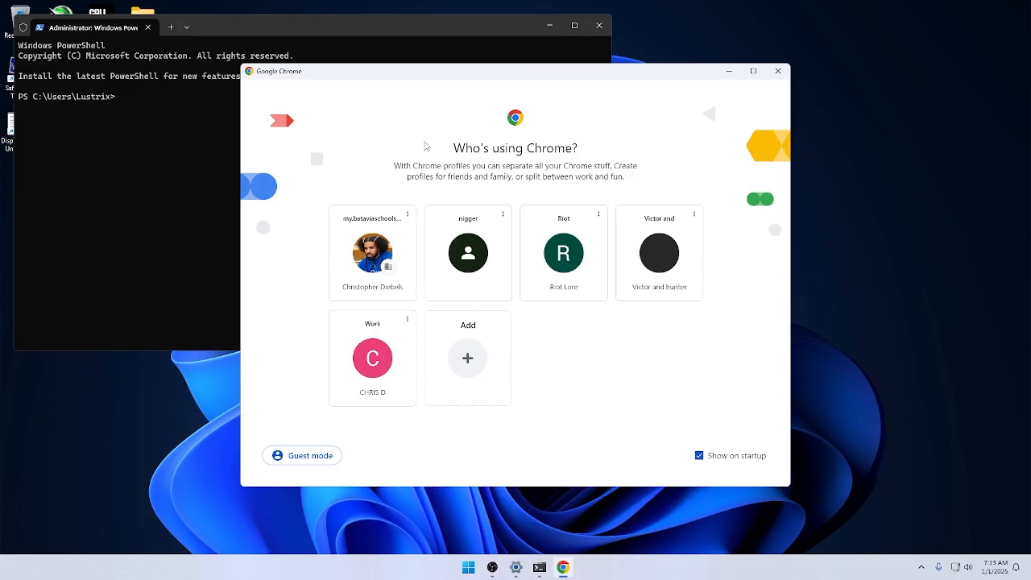
{"action": "left_click", "coordinate": [385, 336]}
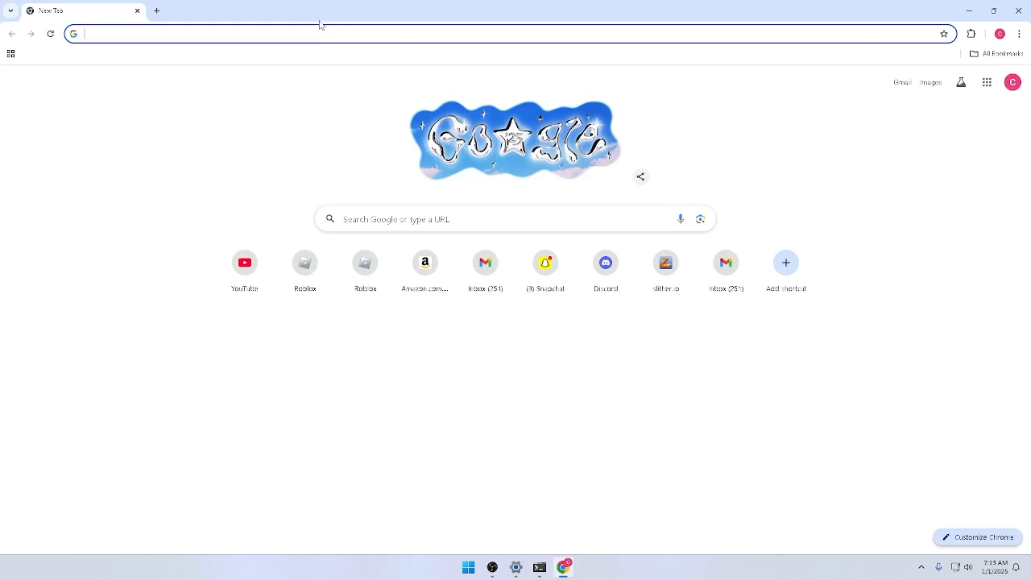
Search the web for "chris titus copy paste", open the ClickPaste article and look through it for the utility command.
{"action": "type", "text": "chris titus"}
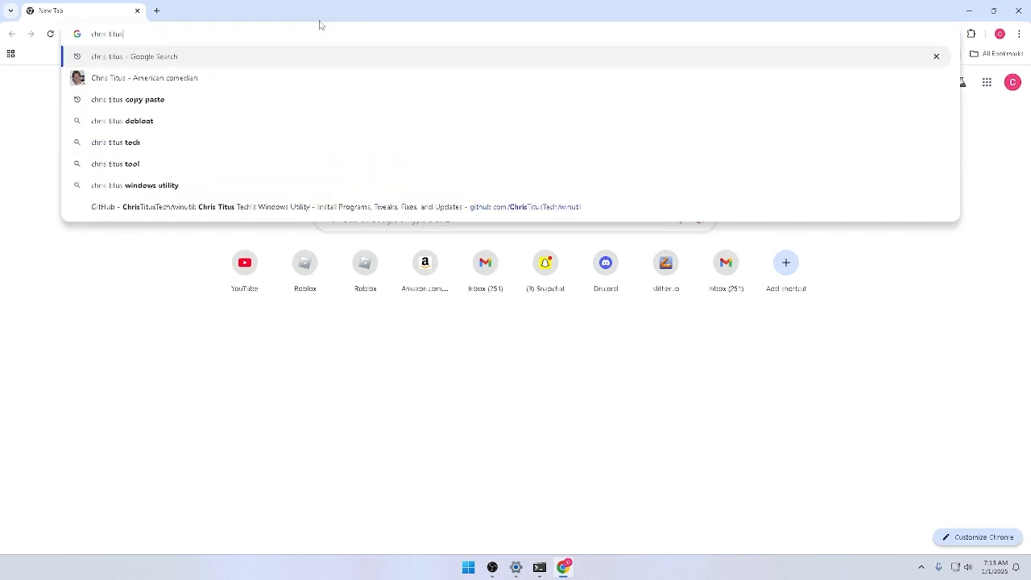
{"action": "left_click", "coordinate": [268, 114]}
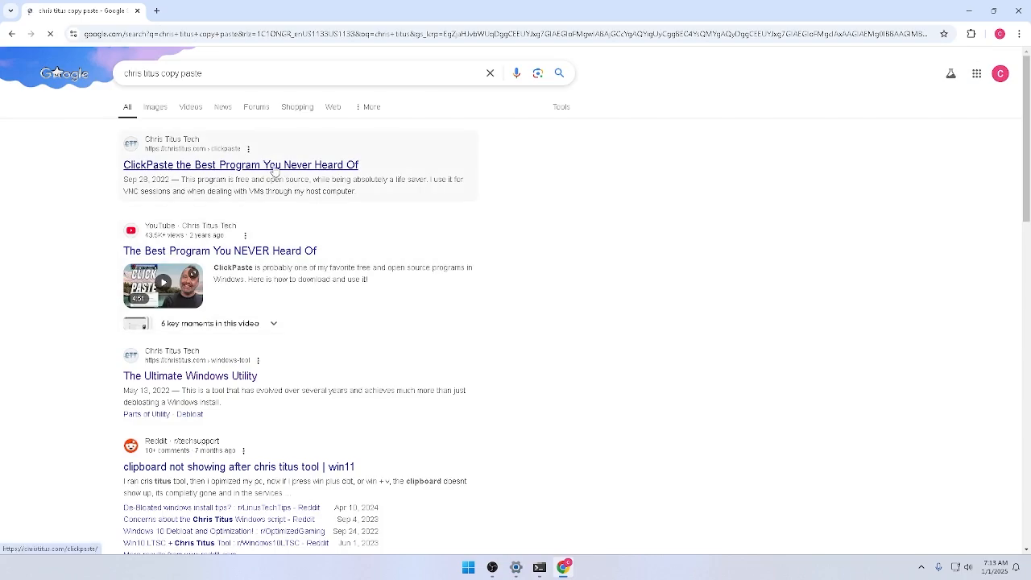
{"action": "left_click", "coordinate": [266, 171]}
{"action": "scroll", "coordinate": [421, 317], "scroll_direction": "down", "scroll_amount": 8}
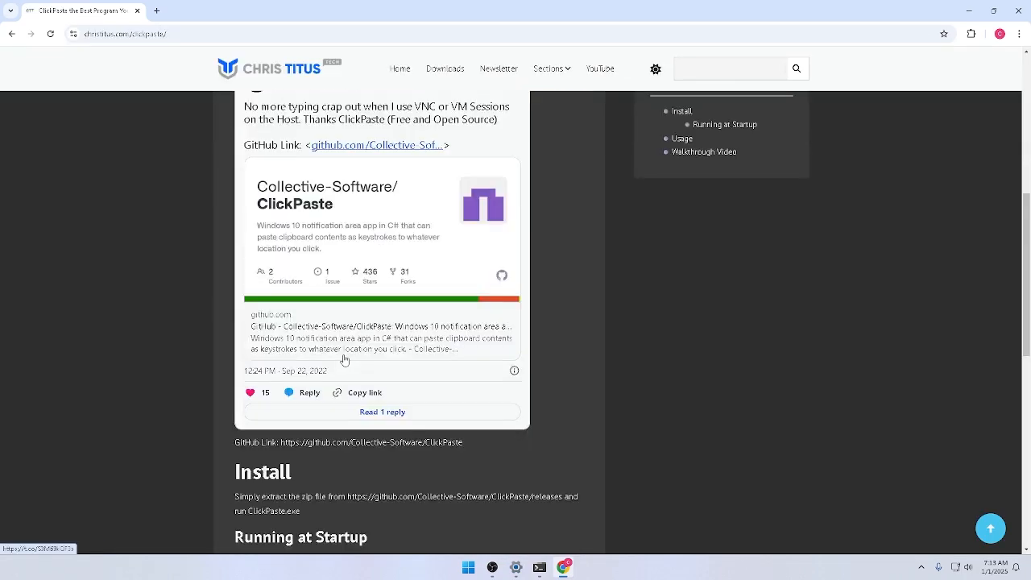
{"action": "scroll", "coordinate": [346, 356], "scroll_direction": "up", "scroll_amount": 10}
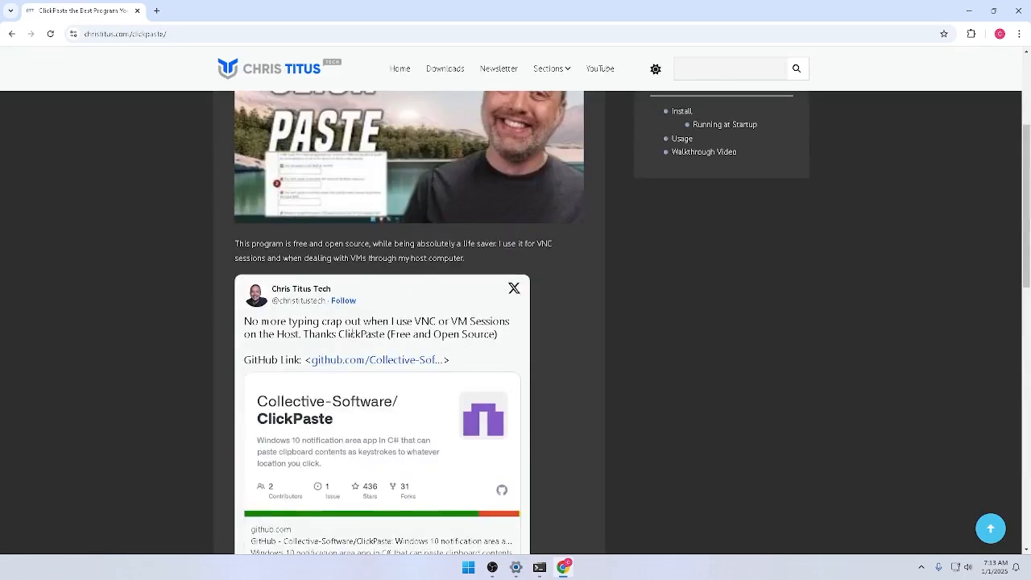
{"action": "scroll", "coordinate": [375, 318], "scroll_direction": "down", "scroll_amount": 10}
{"action": "scroll", "coordinate": [372, 305], "scroll_direction": "up", "scroll_amount": 5}
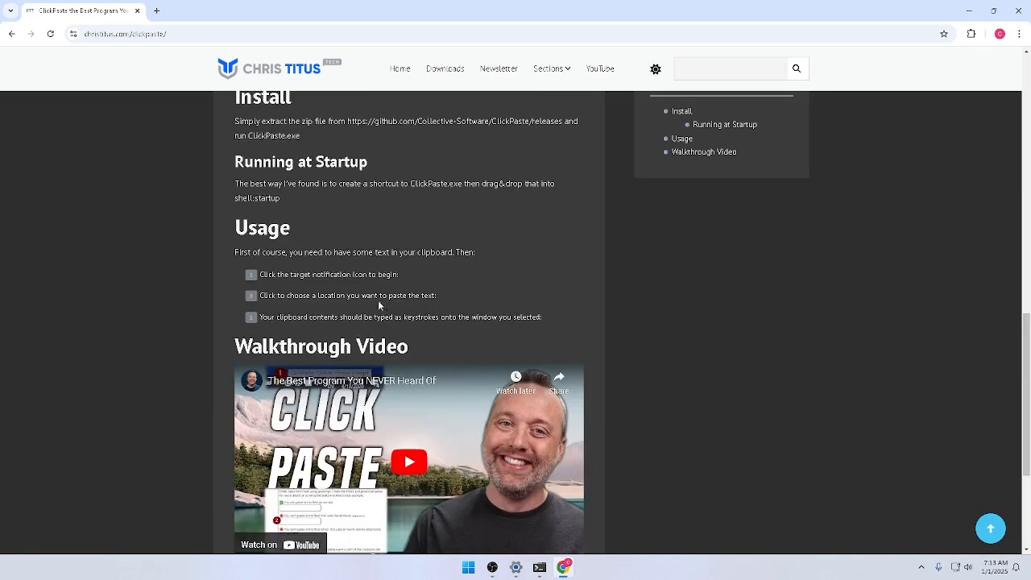
{"action": "scroll", "coordinate": [372, 305], "scroll_direction": "up", "scroll_amount": 2}
{"action": "scroll", "coordinate": [349, 301], "scroll_direction": "up", "scroll_amount": 5}
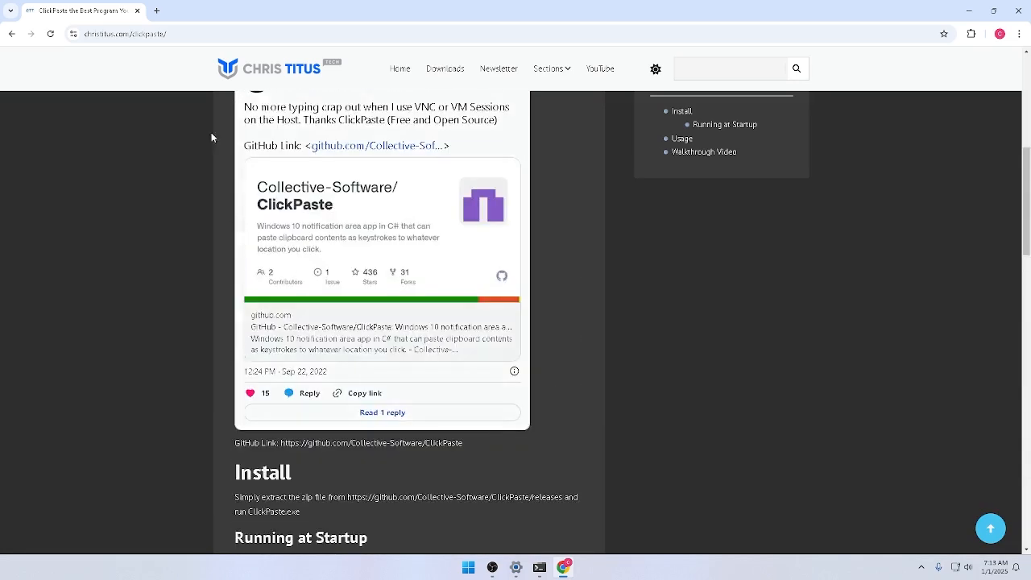
Check the Chris Titus site's Downloads and Home pages for the Windows utility, and return to the ClickPaste article.
{"action": "left_click", "coordinate": [446, 70]}
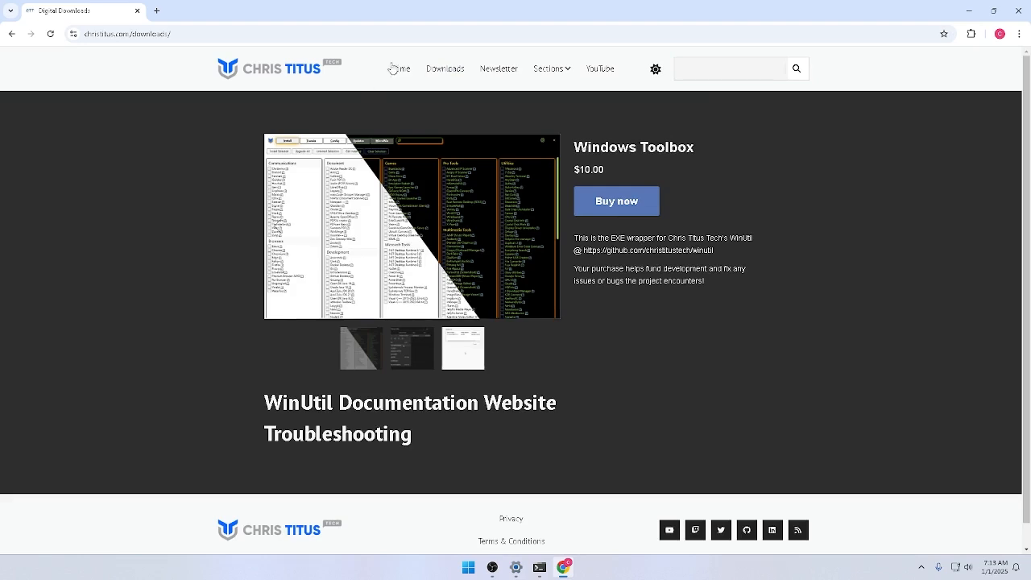
{"action": "left_click", "coordinate": [403, 70]}
{"action": "scroll", "coordinate": [449, 228], "scroll_direction": "down", "scroll_amount": 3}
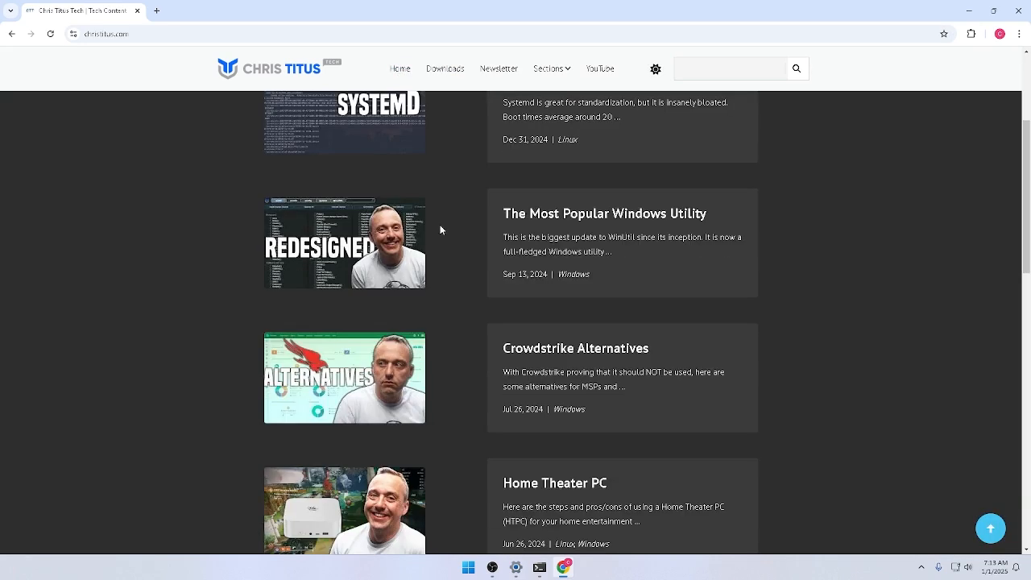
{"action": "left_click", "coordinate": [11, 34]}
{"action": "left_click", "coordinate": [11, 34]}
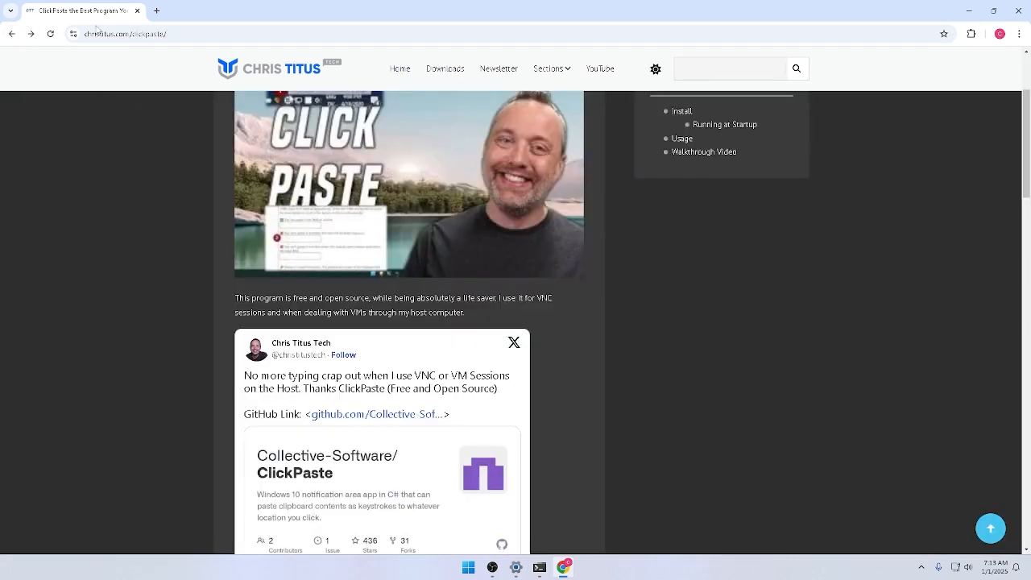
Search for "chris titus copy paste" again and open The Ultimate Windows Utility page at its One Command section.
{"action": "left_click", "coordinate": [176, 32]}
{"action": "type", "text": "chris"}
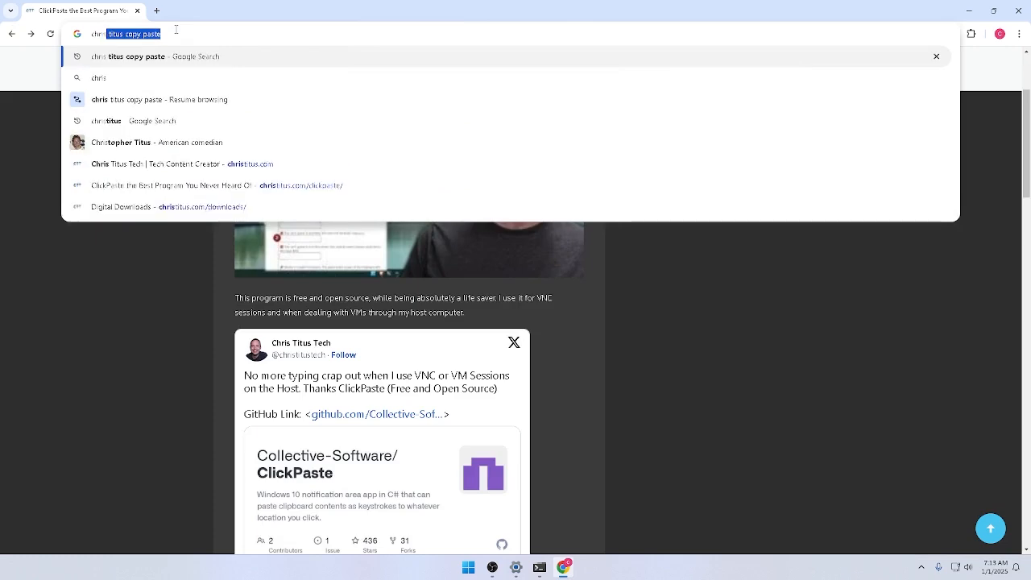
{"action": "key", "text": "Return"}
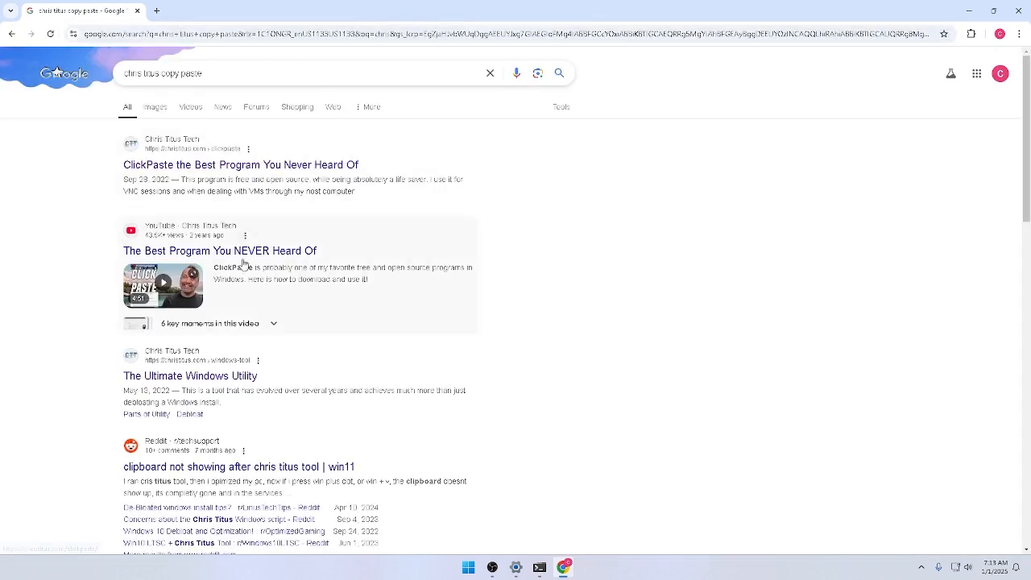
{"action": "left_click", "coordinate": [230, 377]}
{"action": "scroll", "coordinate": [233, 314], "scroll_direction": "down", "scroll_amount": 4}
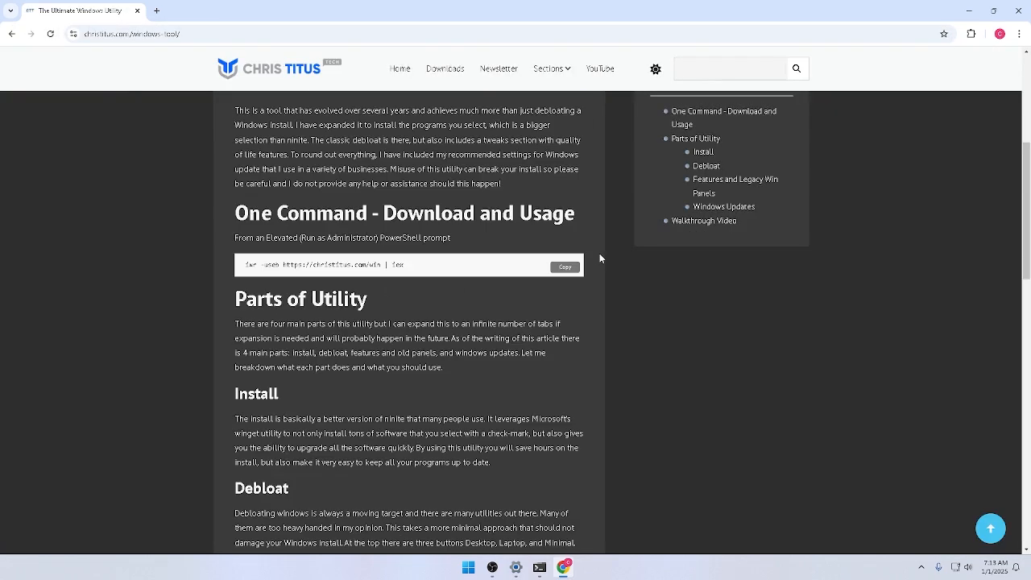
{"action": "left_click", "coordinate": [564, 267]}
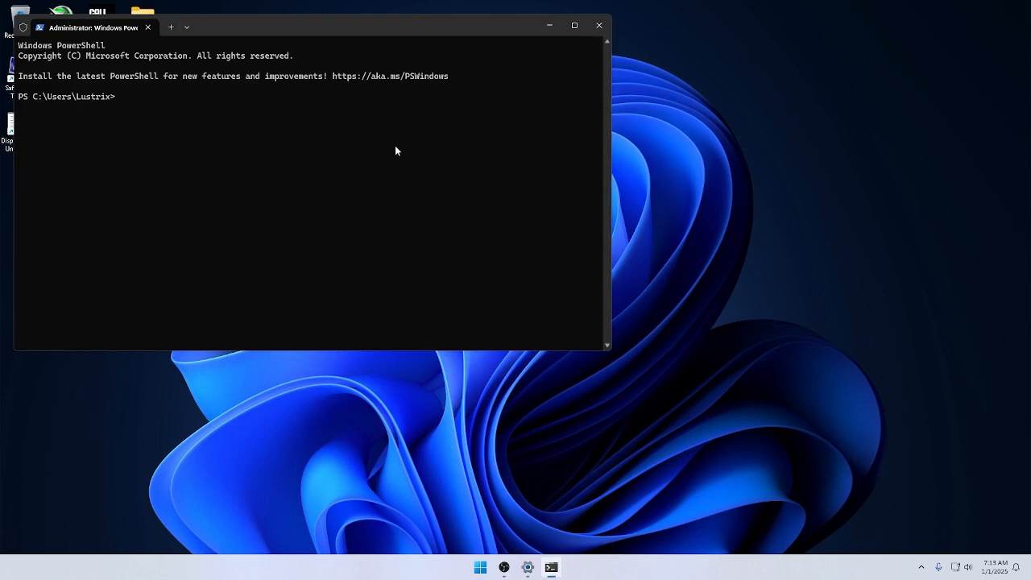
{"action": "key", "text": "ctrl+v"}
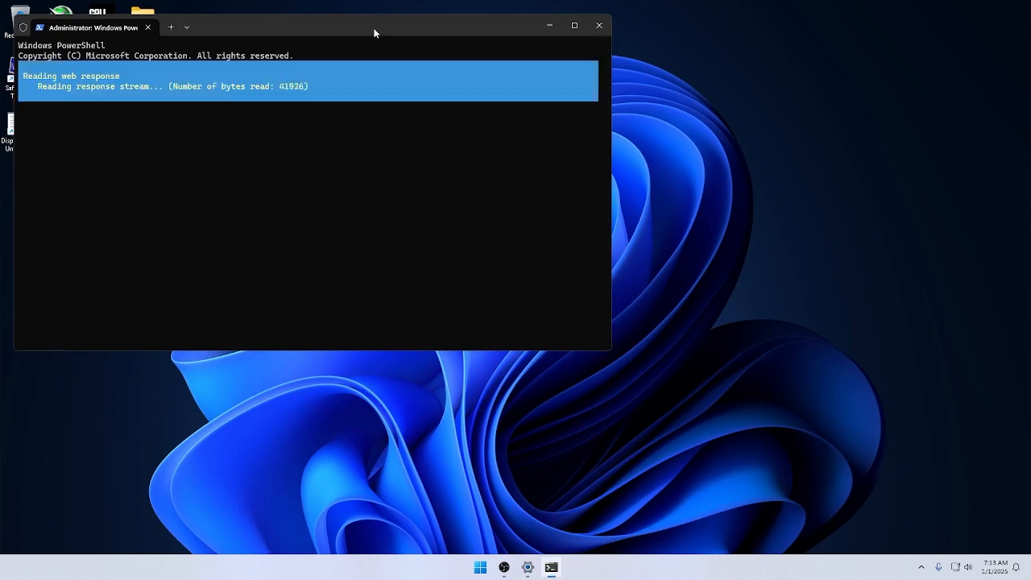
{"action": "left_click_drag", "start_coordinate": [376, 32], "coordinate": [550, 80]}
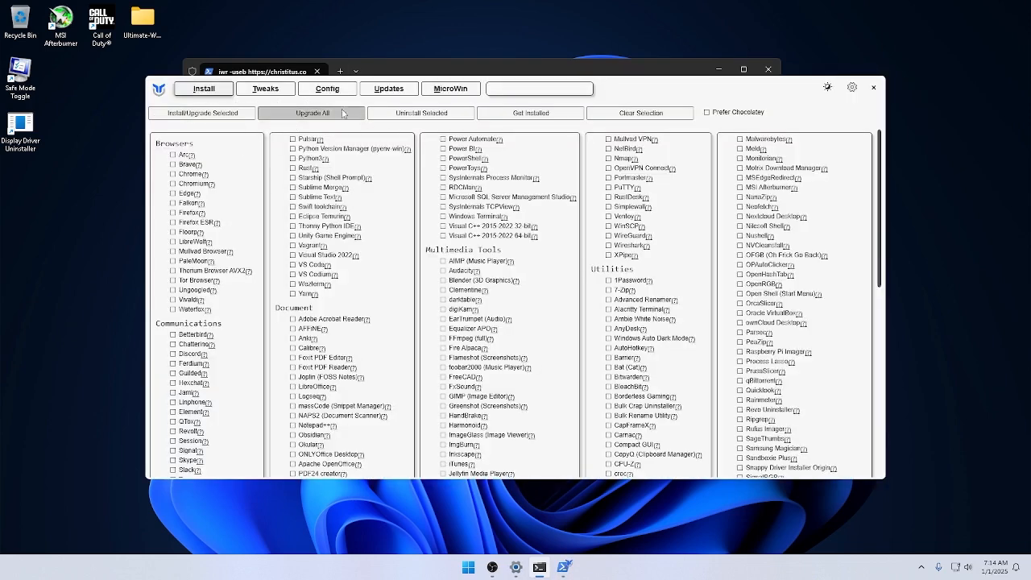
Apply the Standard recommended selection of tweaks in the utility and run them.
{"action": "left_click", "coordinate": [273, 94]}
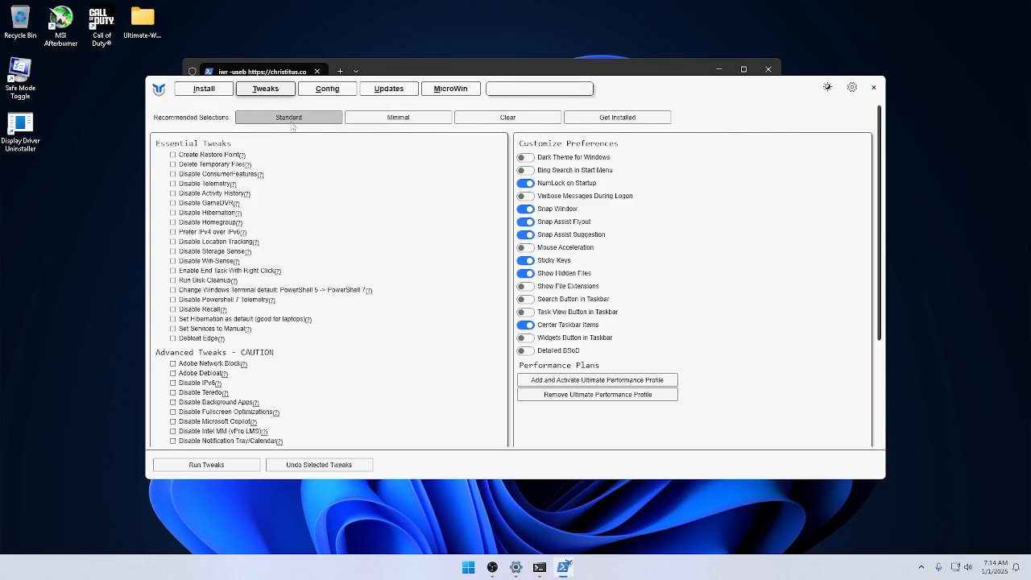
{"action": "left_click", "coordinate": [288, 121]}
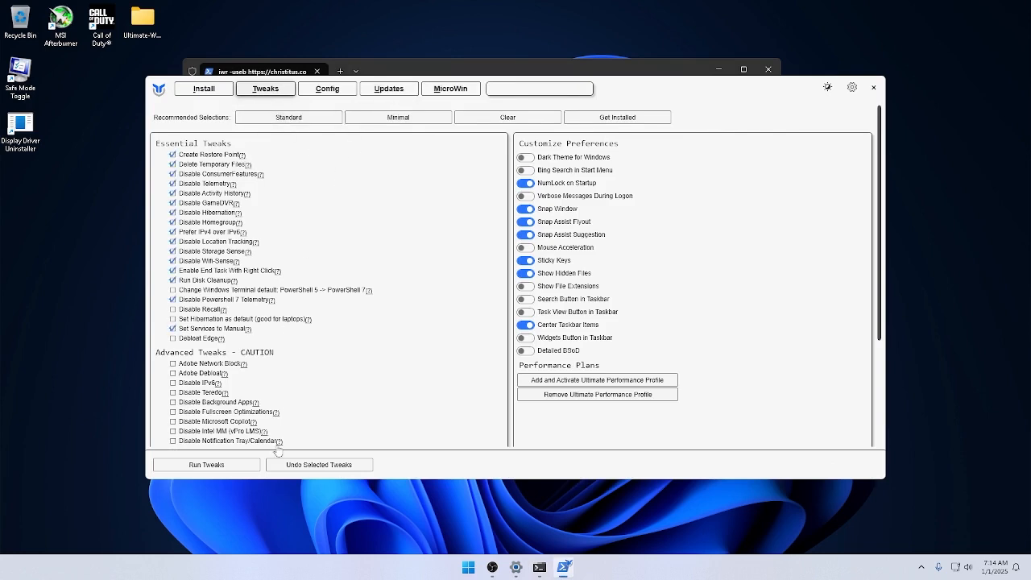
{"action": "left_click", "coordinate": [206, 465]}
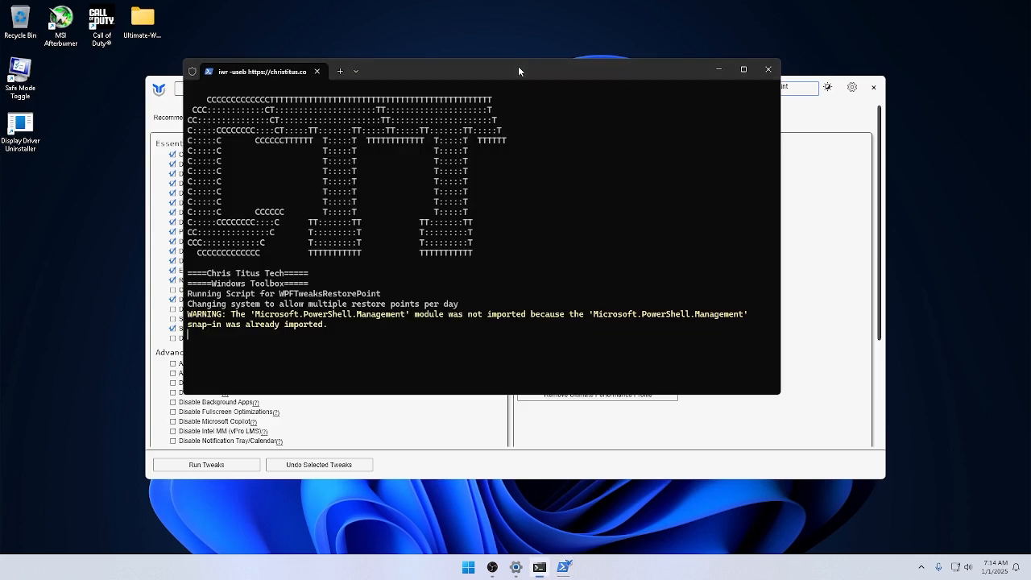
Bring the Windows utility in front of the PowerShell window and set its theme to Dark.
{"action": "left_click_drag", "start_coordinate": [464, 71], "coordinate": [495, 103]}
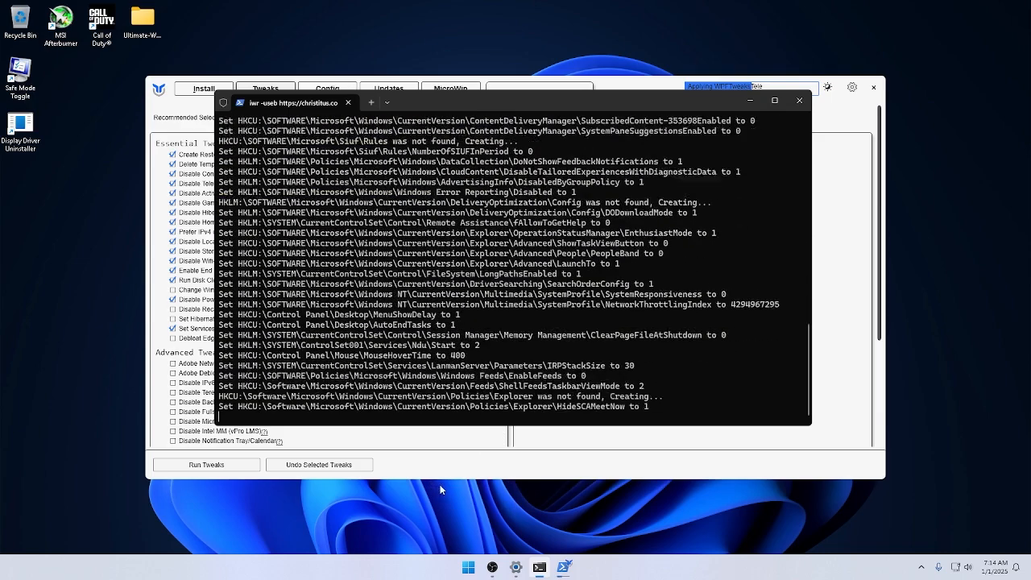
{"action": "left_click", "coordinate": [564, 567]}
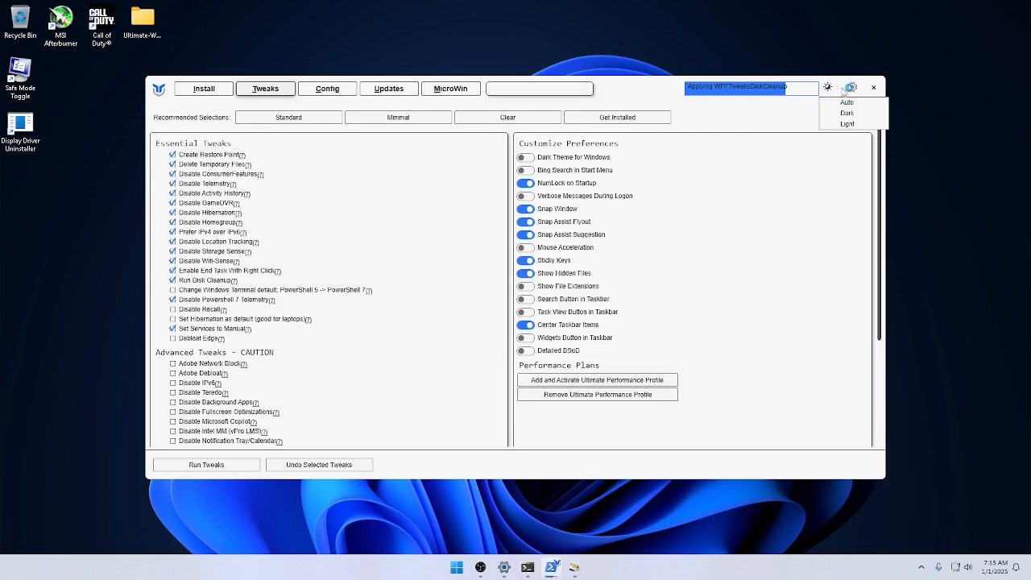
{"action": "left_click", "coordinate": [843, 112]}
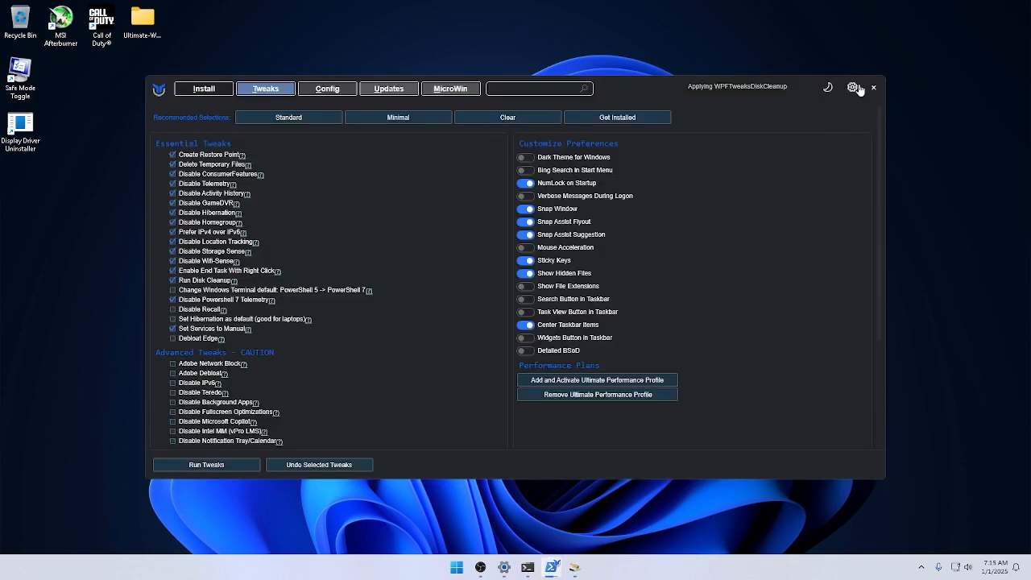
Close the Windows utility and the administrator PowerShell window that launched it, without cancelling Disk Cleanup.
{"action": "left_click", "coordinate": [867, 87]}
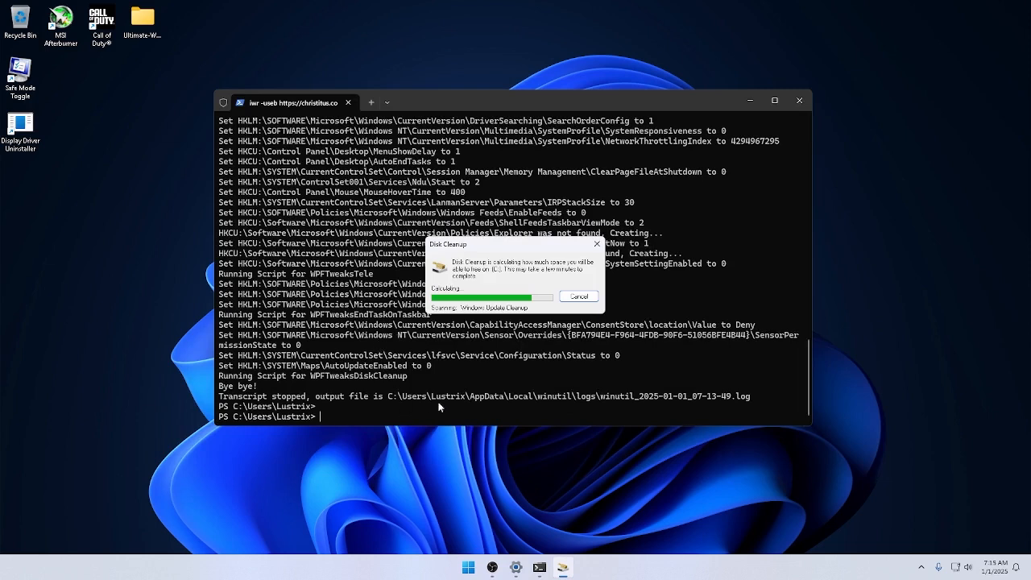
{"action": "left_click", "coordinate": [406, 414]}
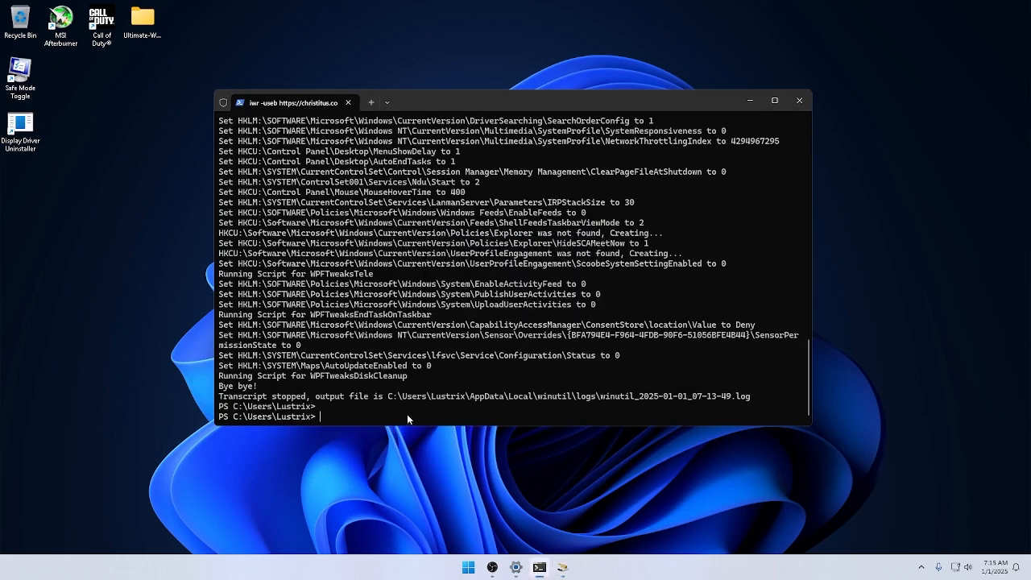
{"action": "key", "text": "Return"}
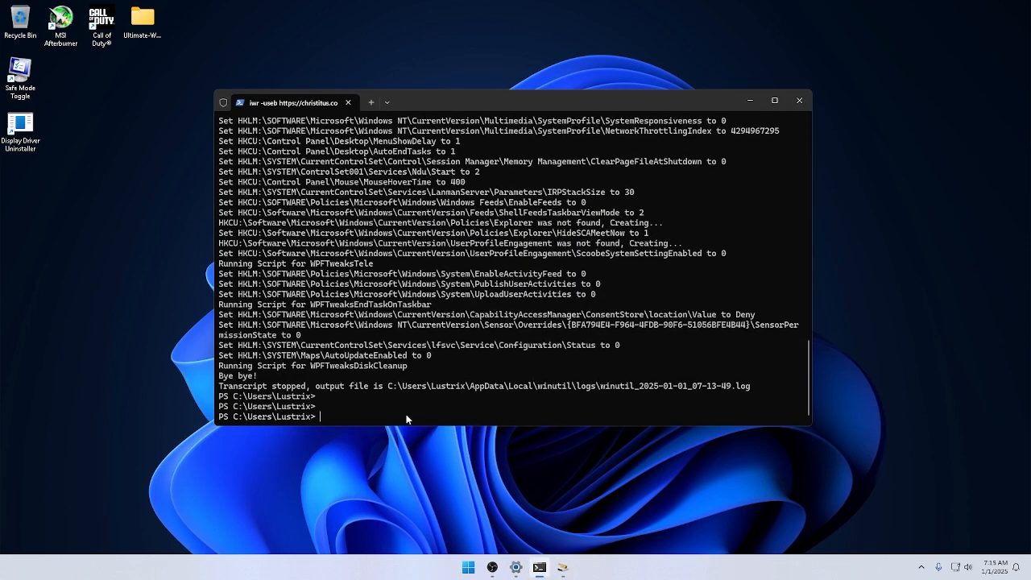
{"action": "left_click", "coordinate": [799, 100]}
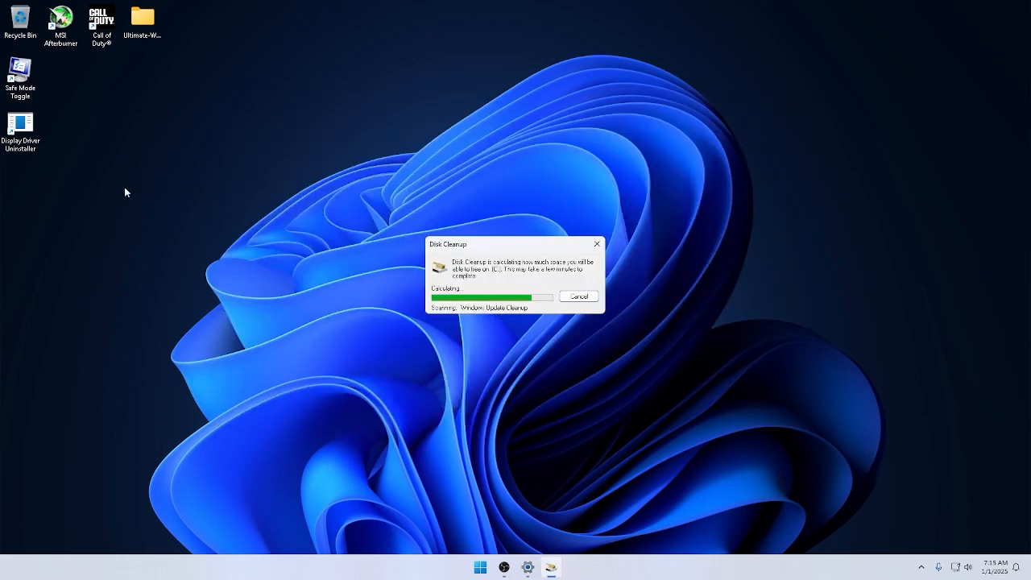